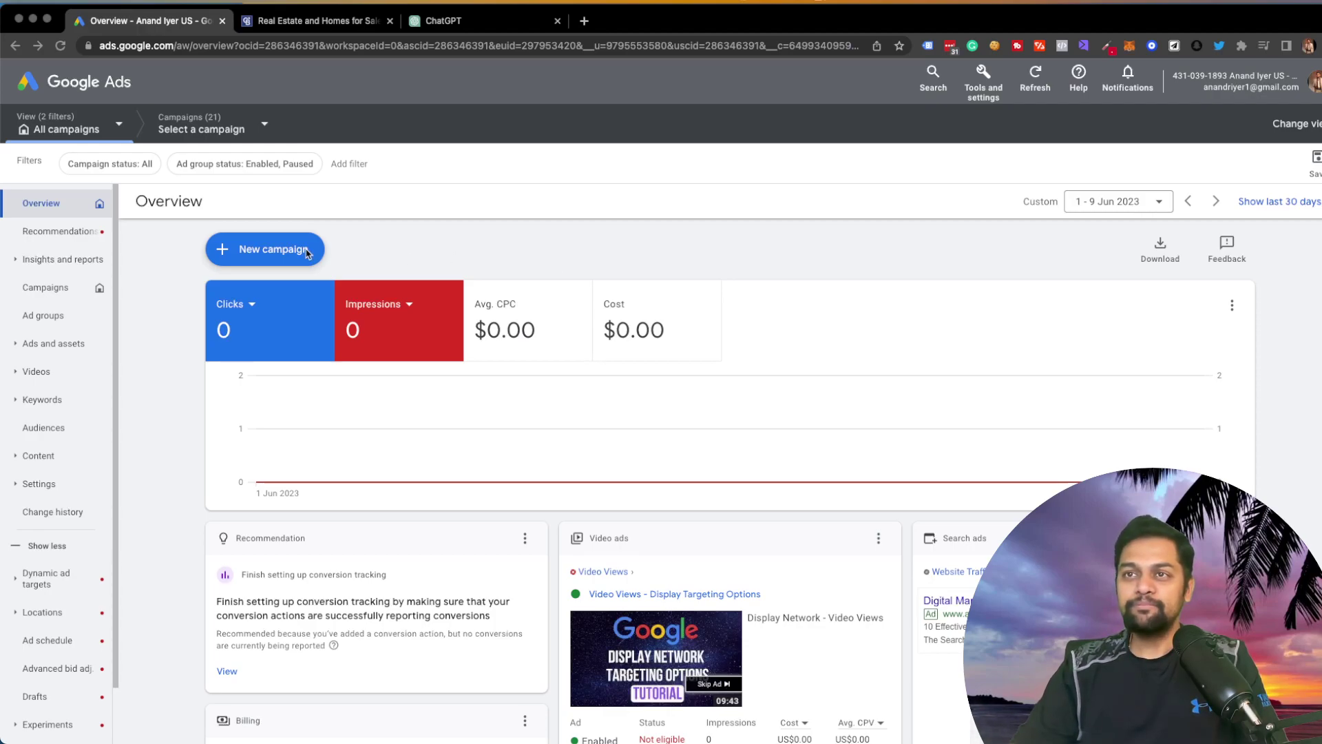
# Step: Start a new campaign and choose Website traffic as its objective
pyautogui.click(426, 249)
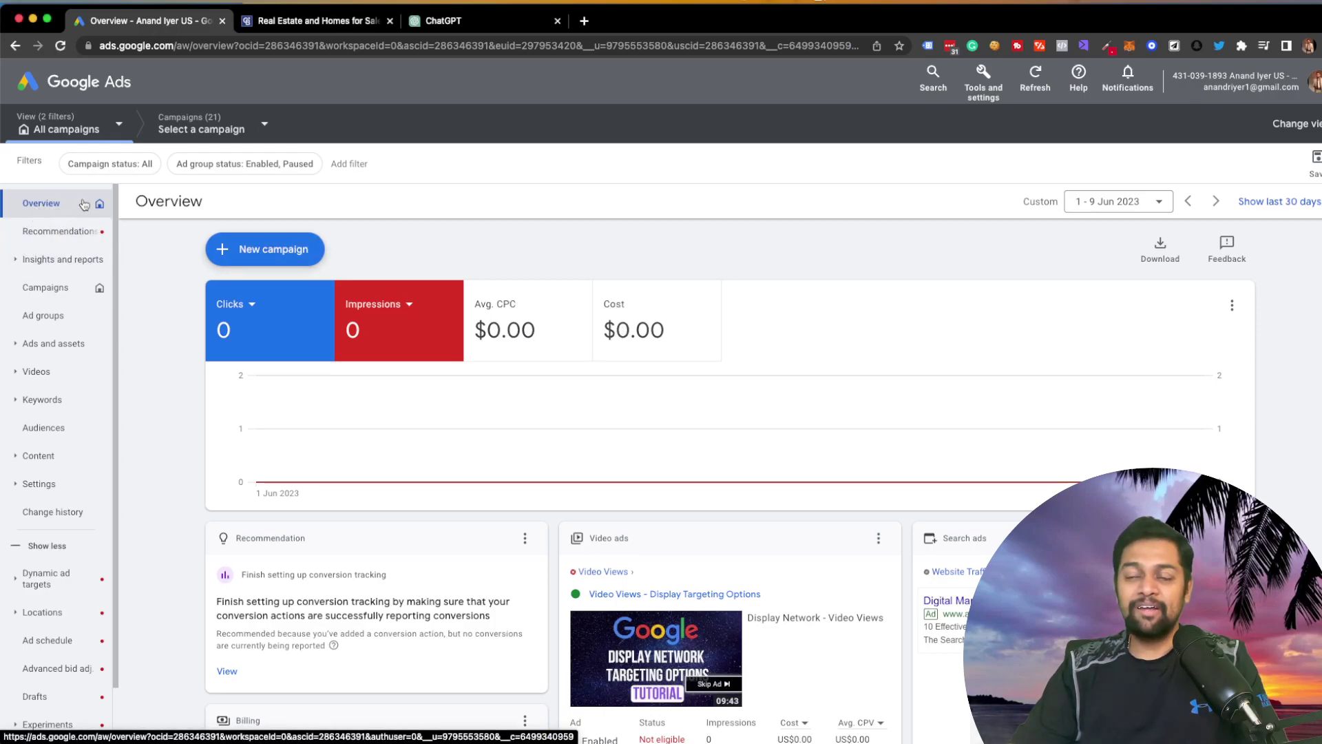
pyautogui.click(261, 256)
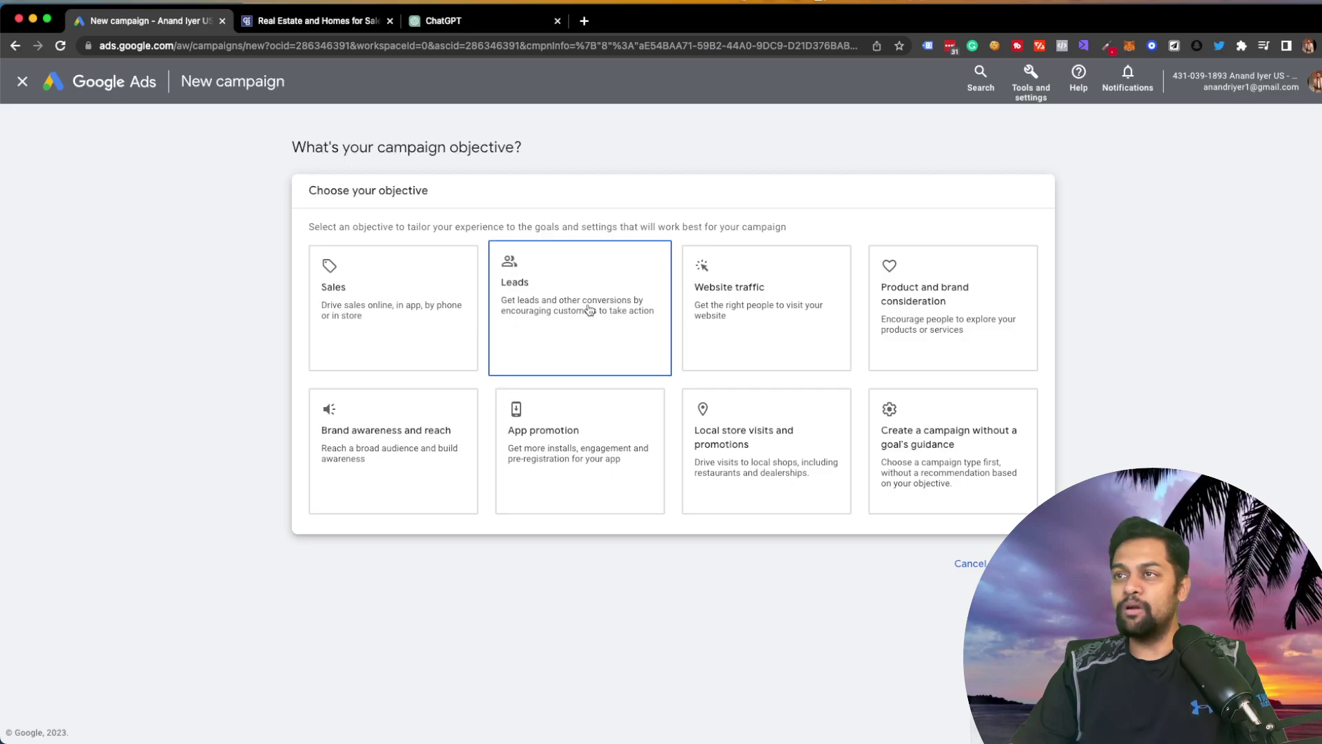
pyautogui.click(324, 308)
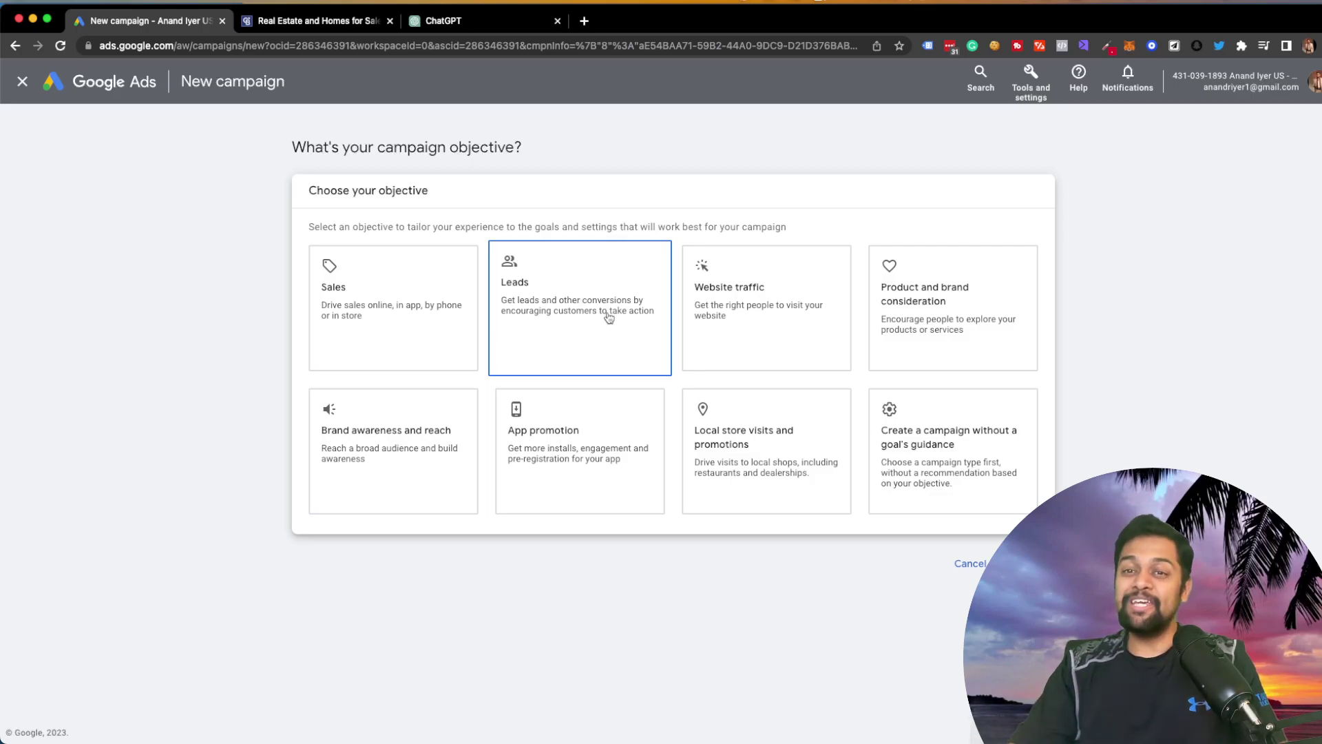
pyautogui.click(801, 342)
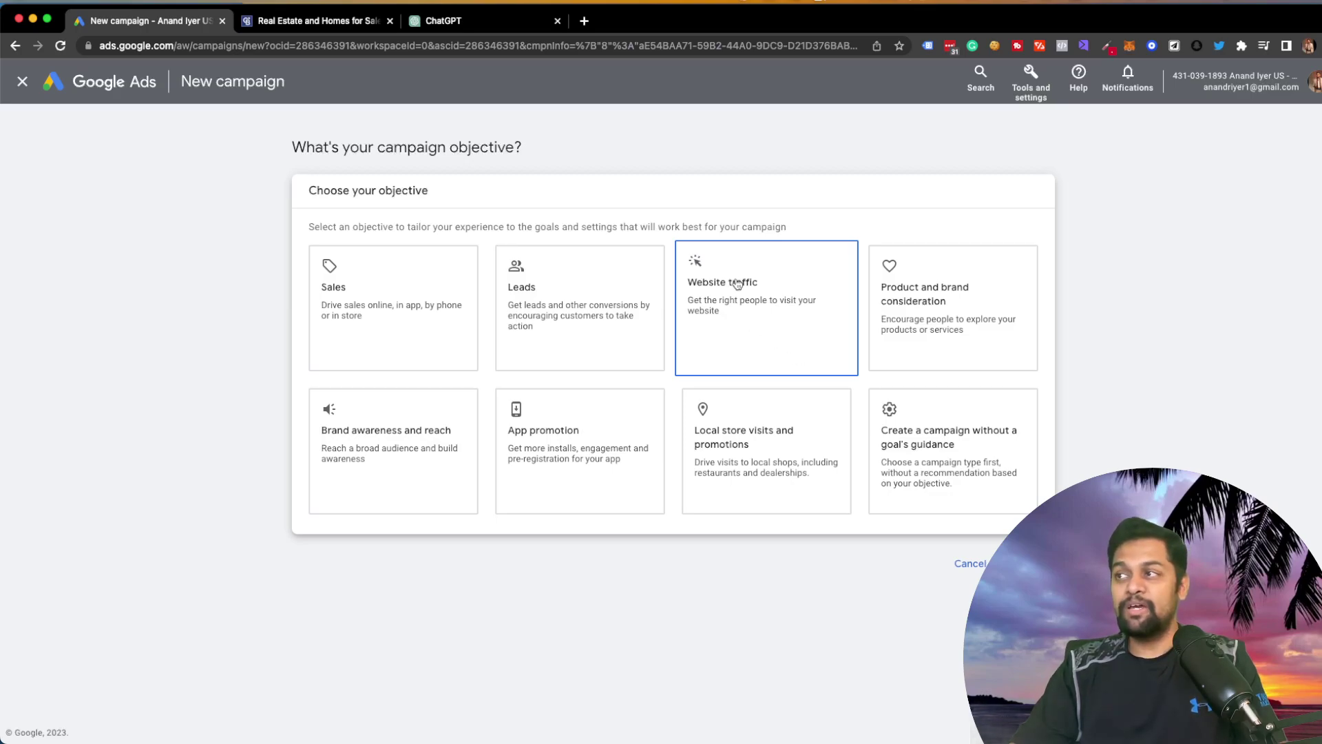
pyautogui.click(933, 308)
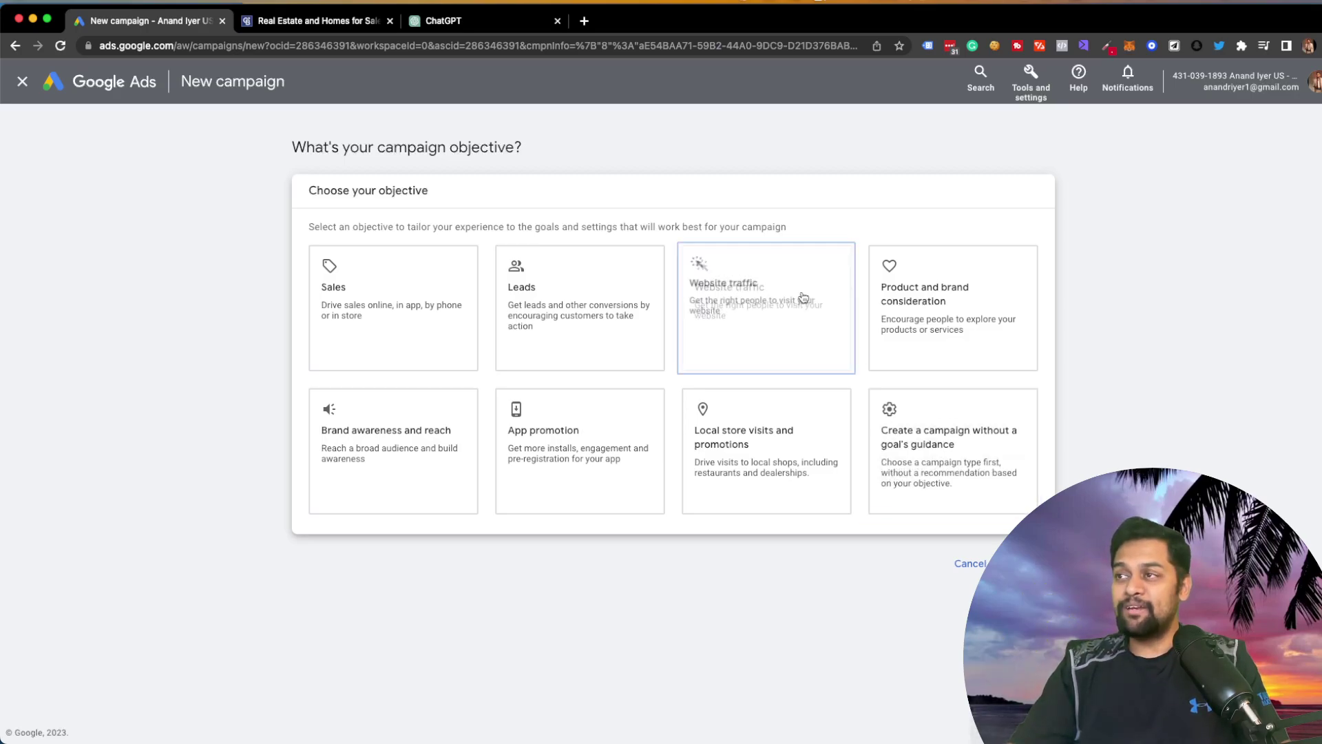
pyautogui.click(765, 293)
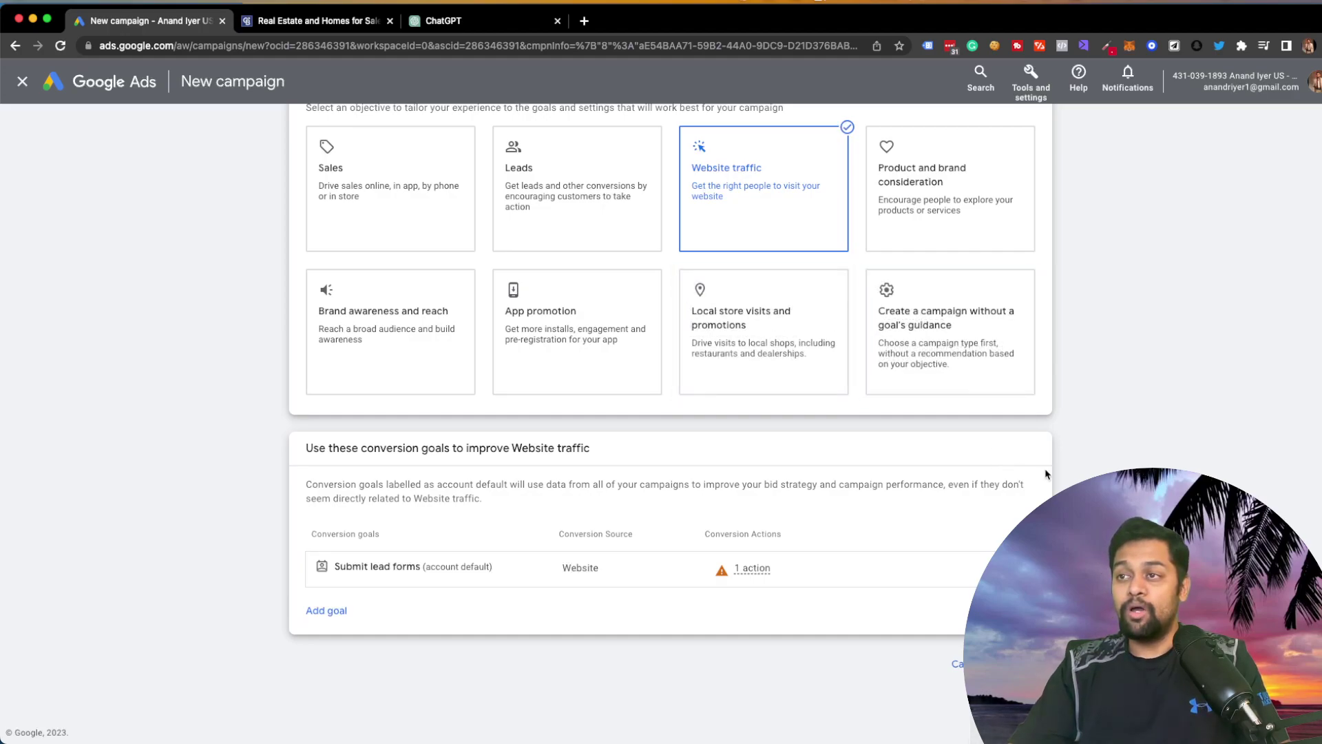
# Step: Open the account's Conversions page in a new browser tab and start a new website conversion action
pyautogui.moveTo(629, 588)
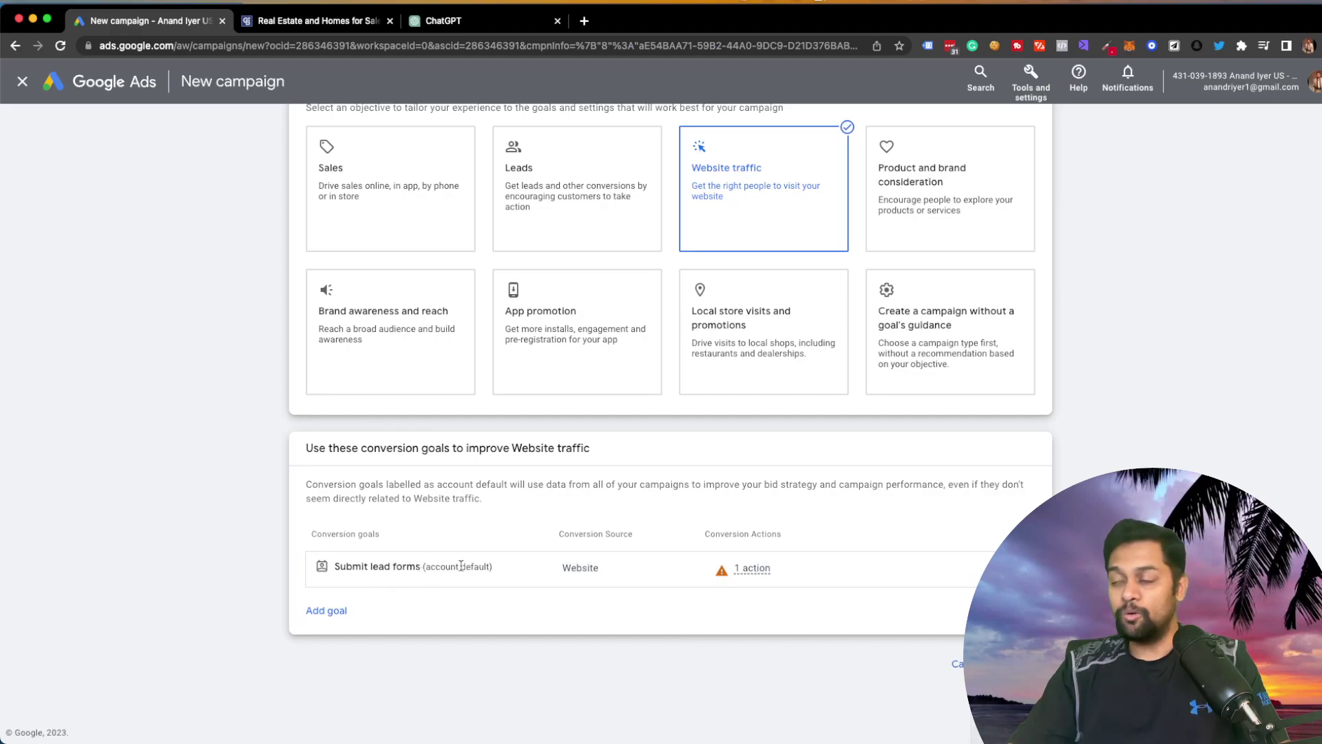
pyautogui.click(1032, 82)
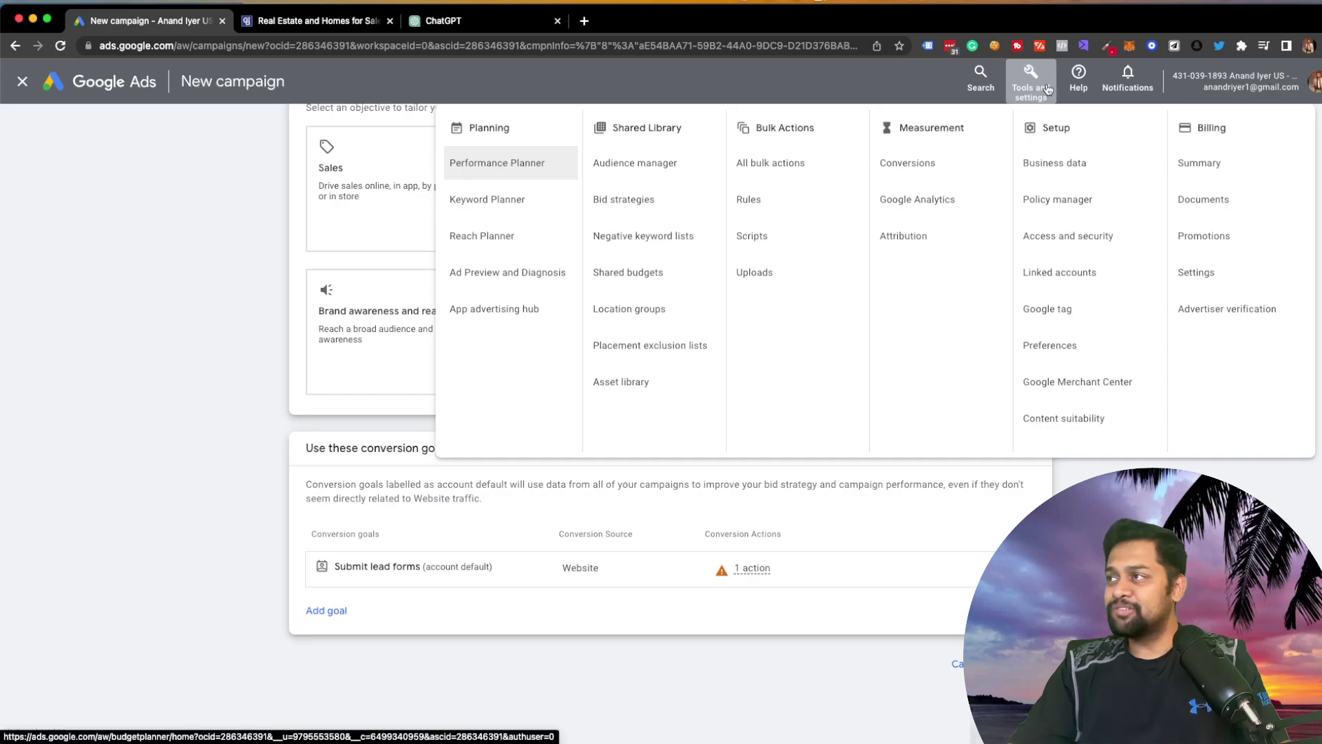
pyautogui.rightClick(915, 164)
pyautogui.click(934, 170)
pyautogui.click(299, 22)
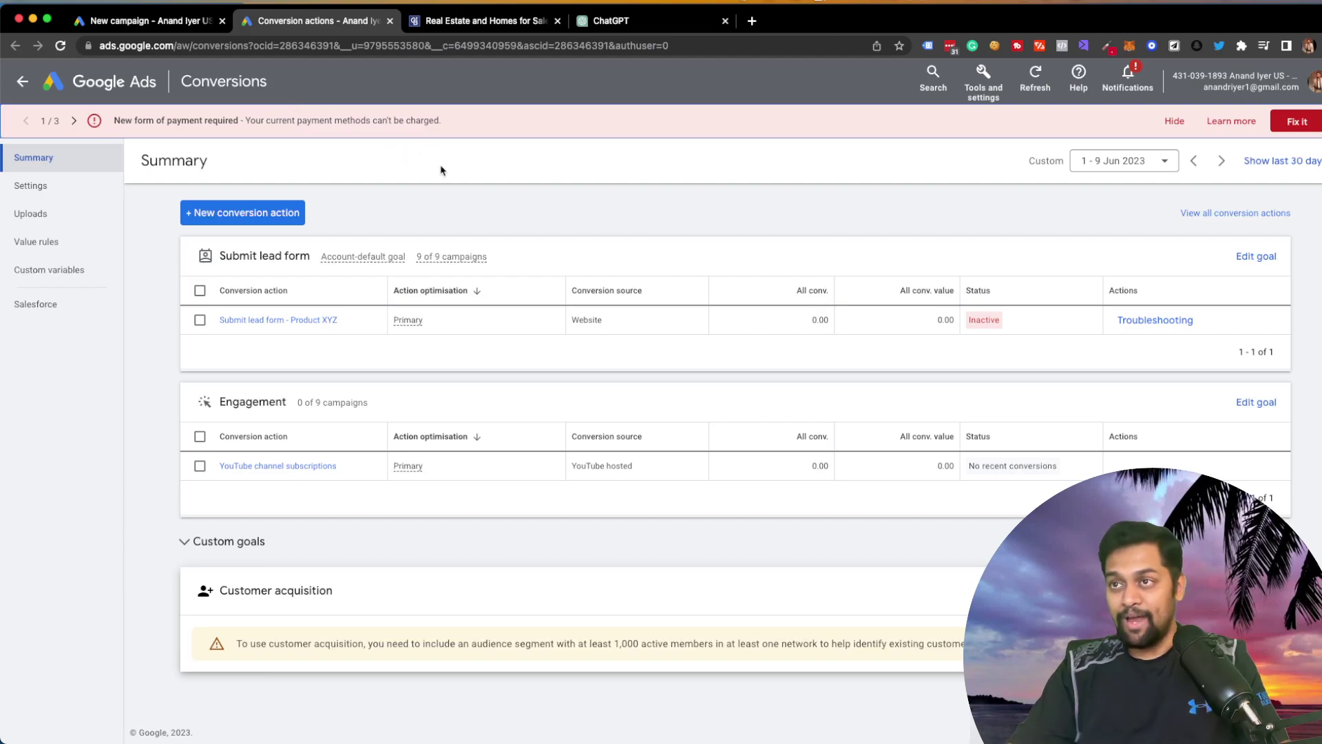
pyautogui.click(271, 214)
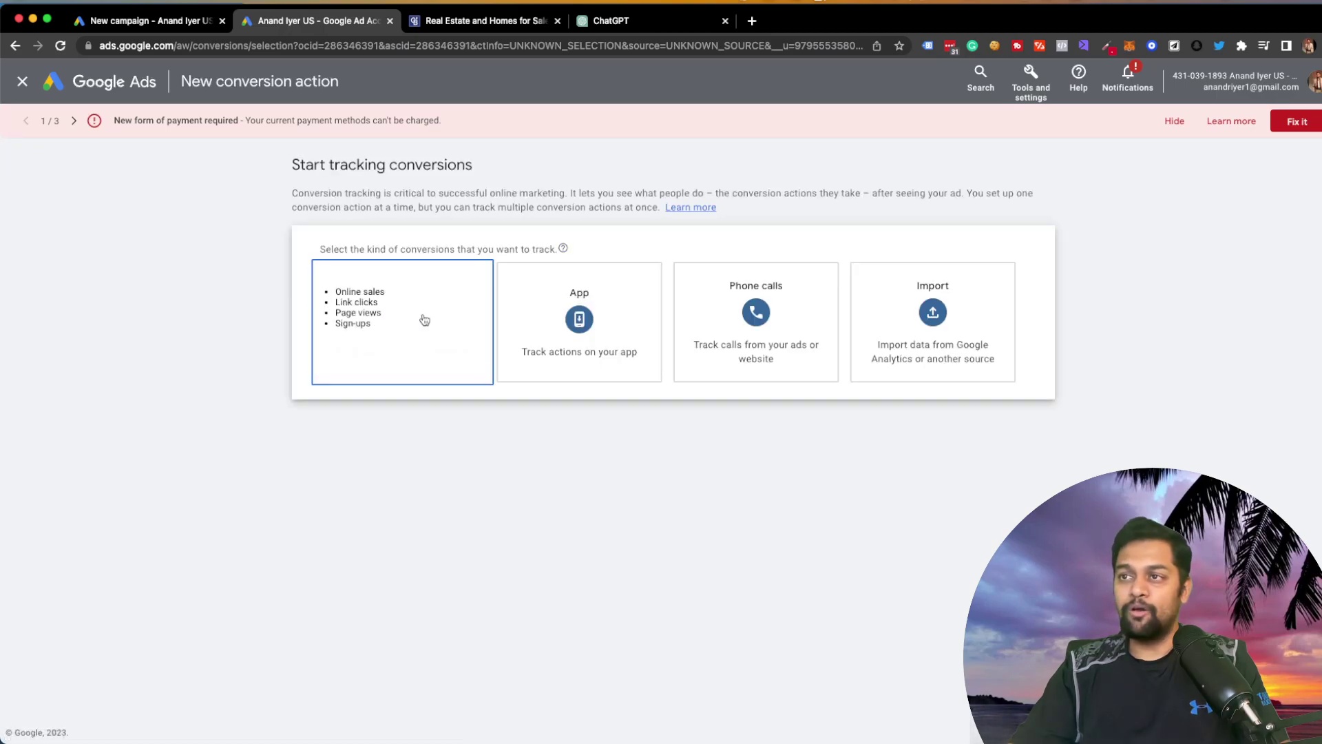
pyautogui.click(424, 320)
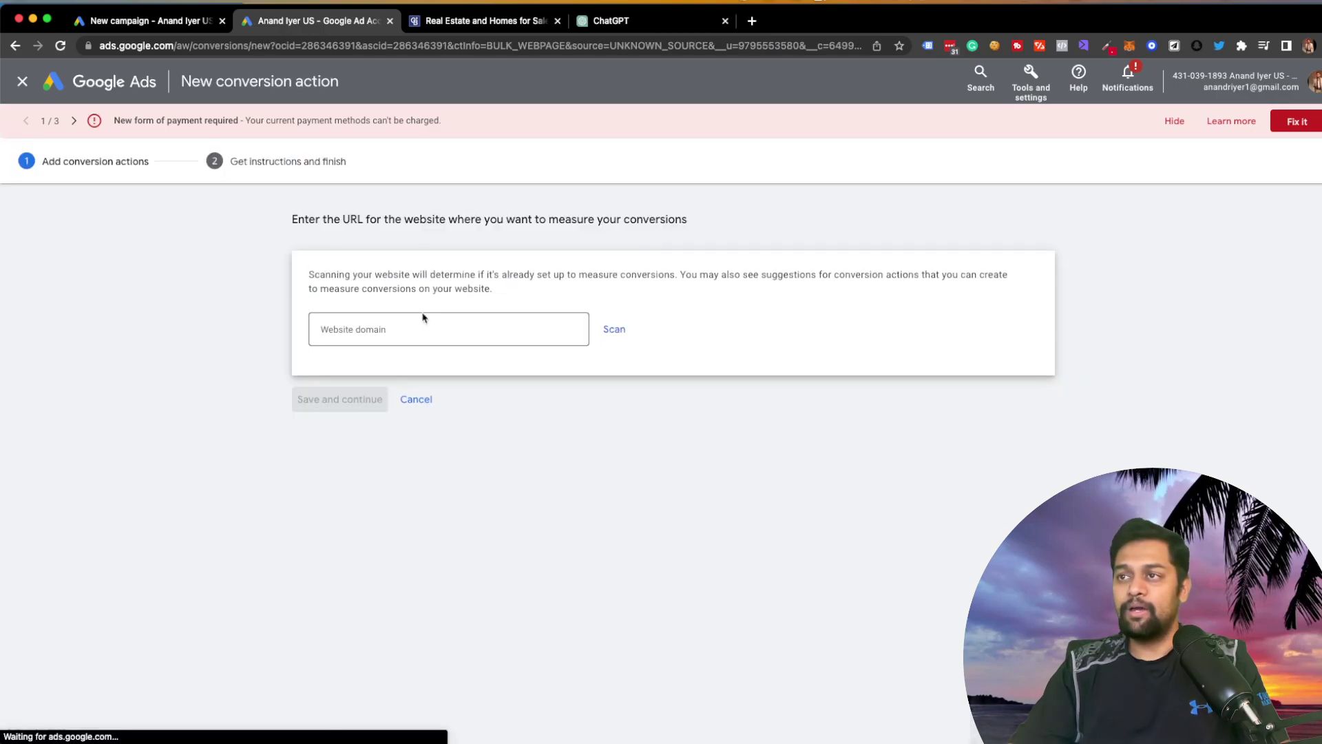
# Step: Enter the advertiser's own website domain for conversion measurement and scan it
pyautogui.click(419, 339)
pyautogui.write('www.aan')
pyautogui.press('BackSpace')
pyautogui.press('BackSpace')
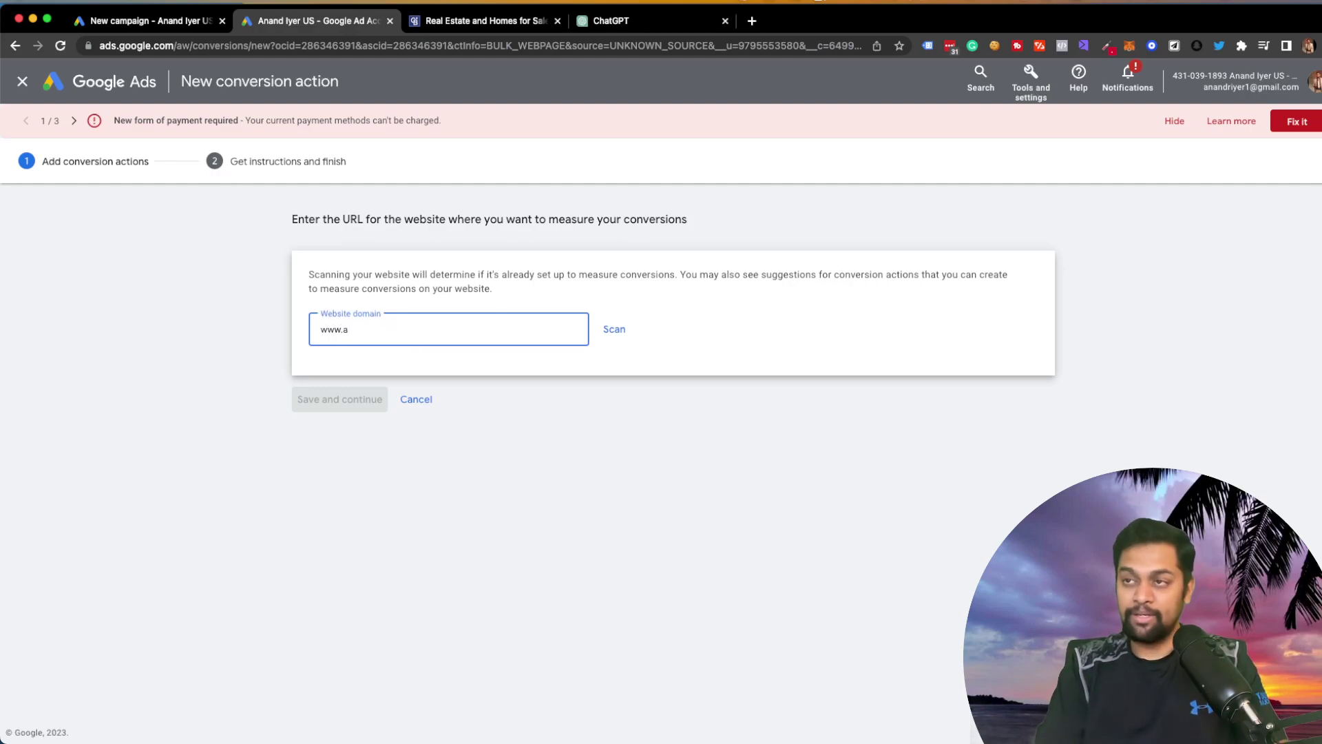
pyautogui.write('nandriyer.com')
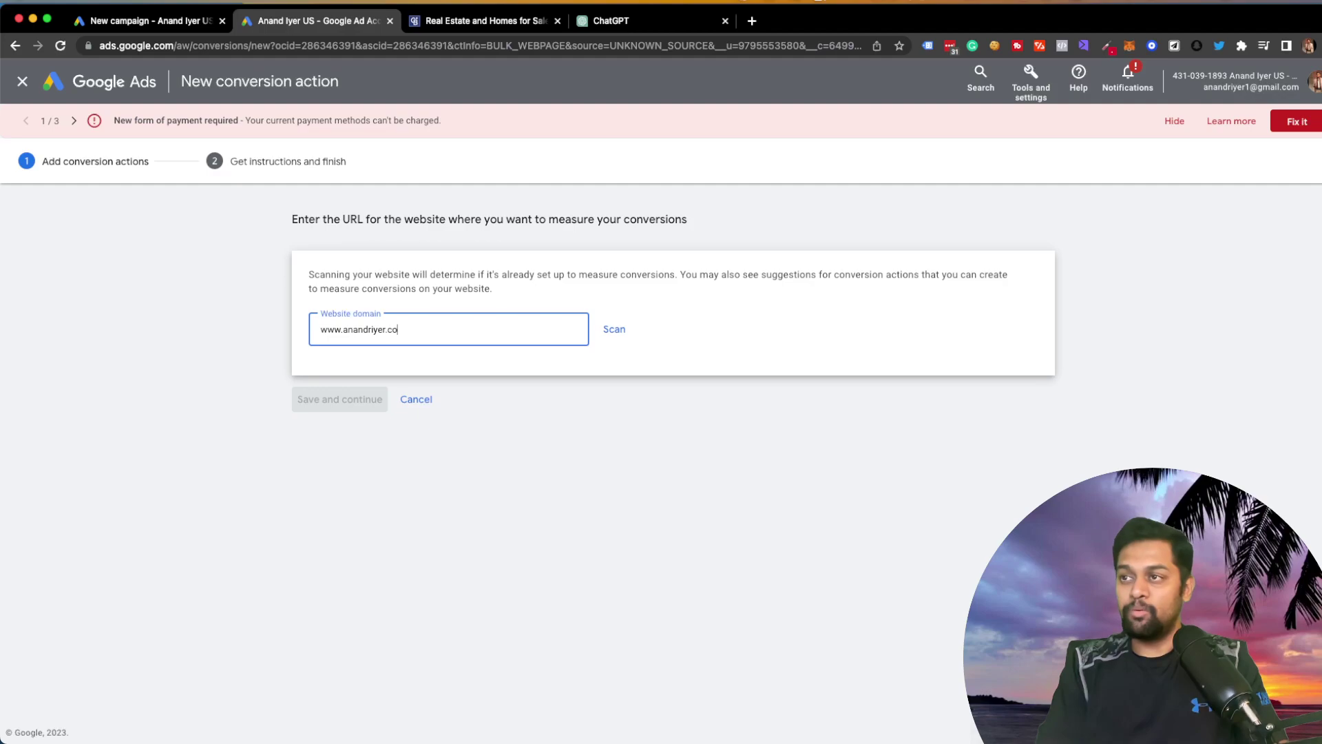
pyautogui.click(623, 335)
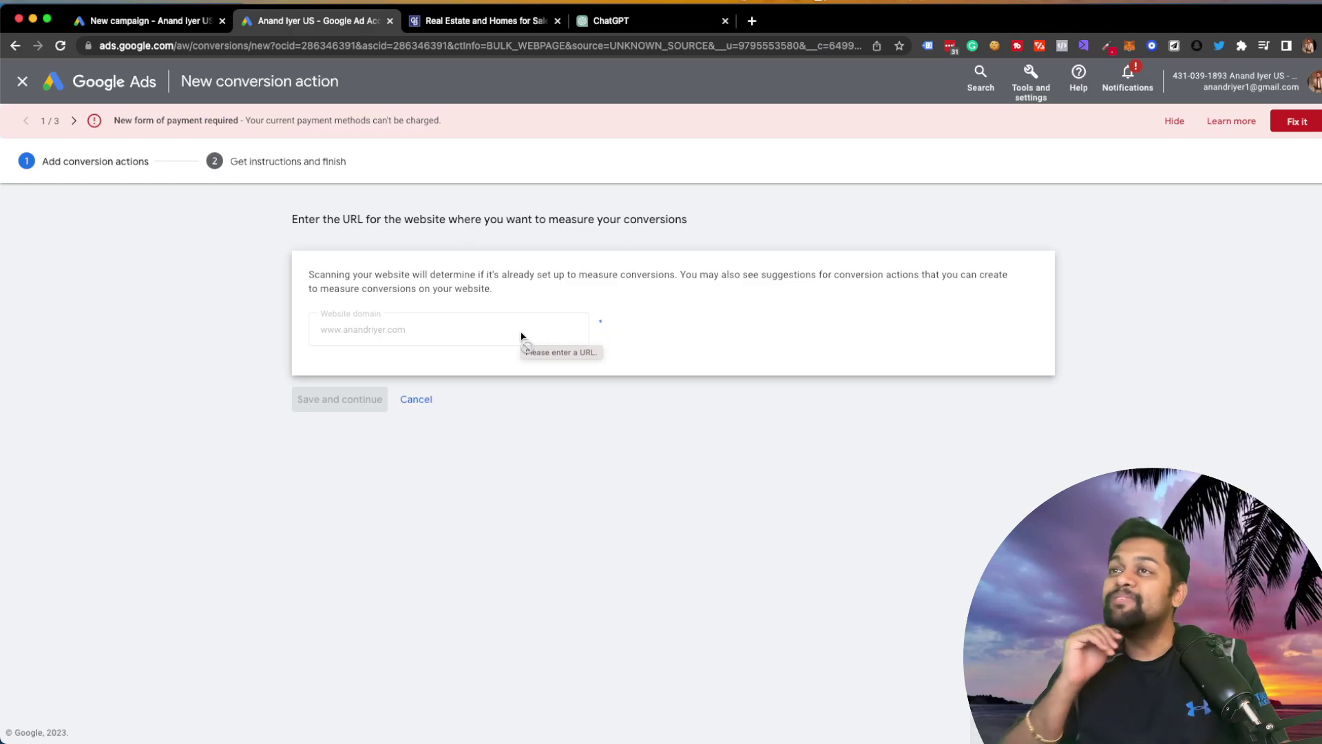
# Step: Add Engagements to the new campaign's conversion goals and remove it again
pyautogui.click(176, 26)
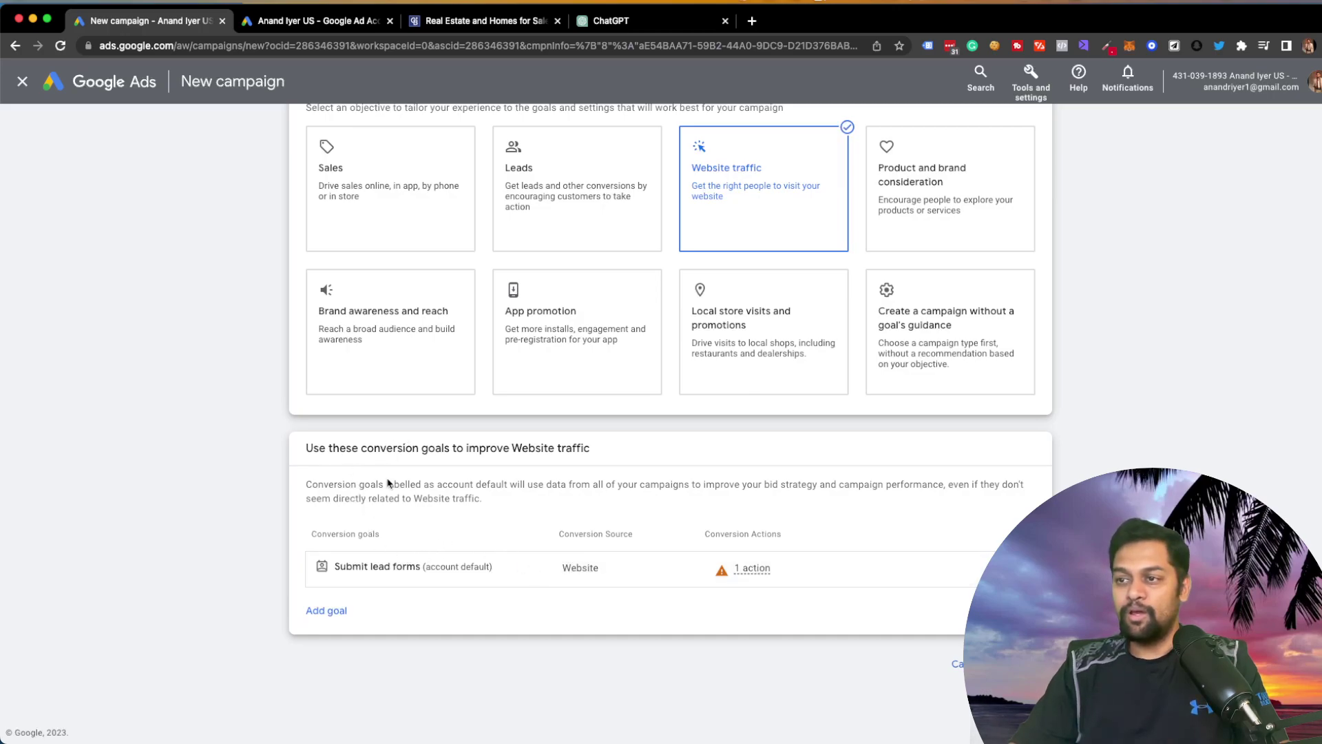
pyautogui.click(325, 611)
pyautogui.click(481, 635)
pyautogui.click(341, 613)
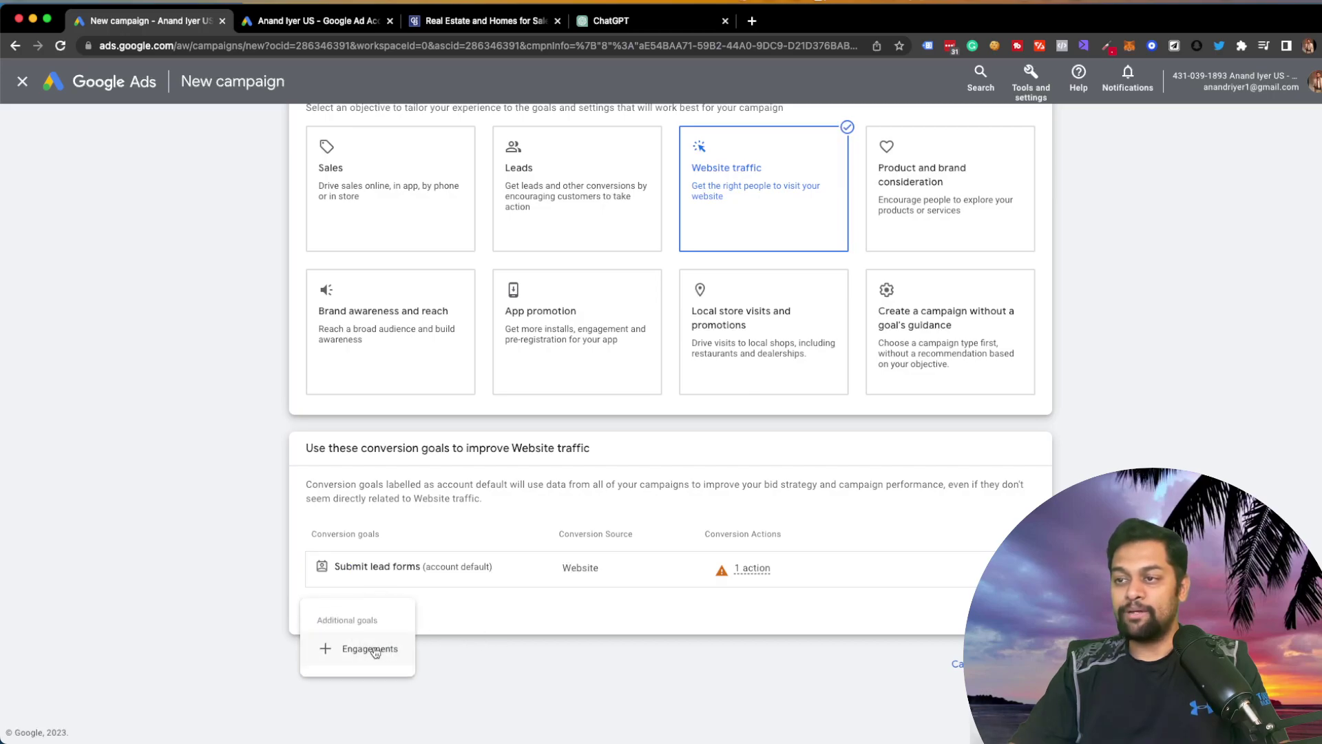
pyautogui.click(373, 649)
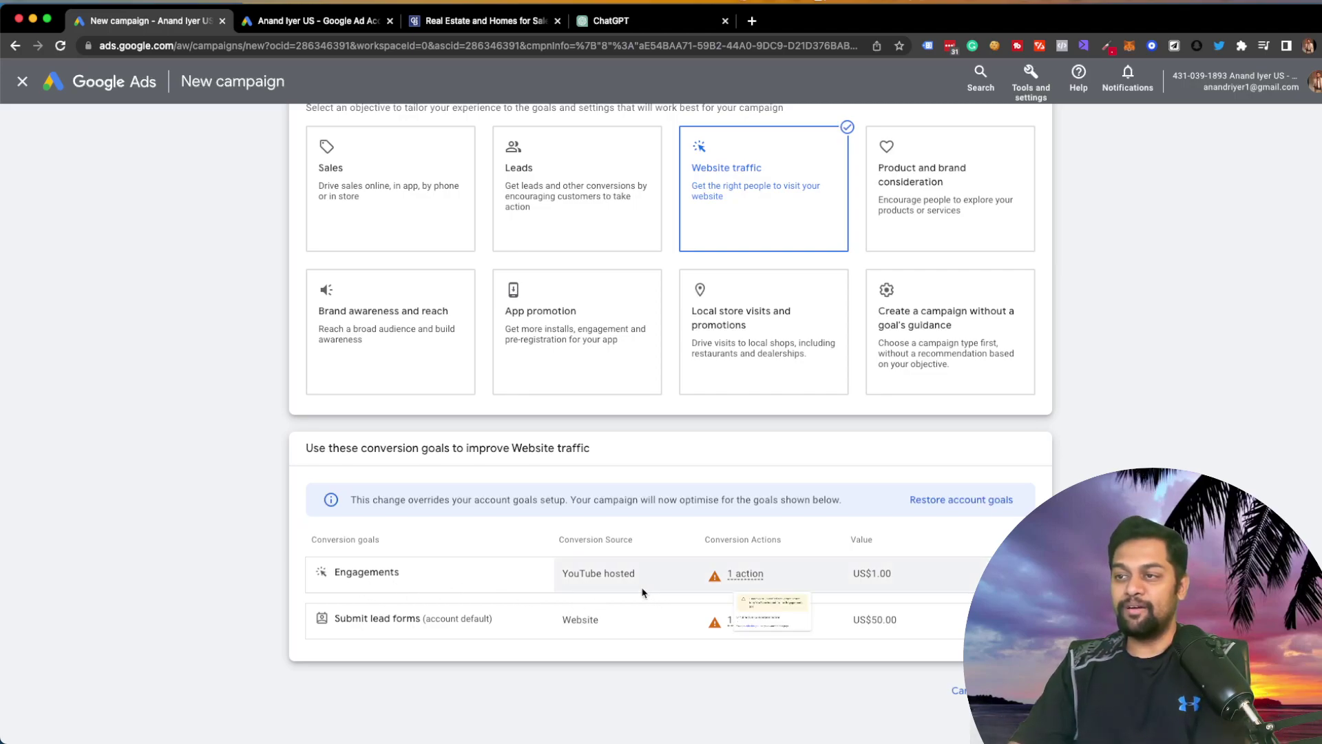
pyautogui.moveTo(591, 587)
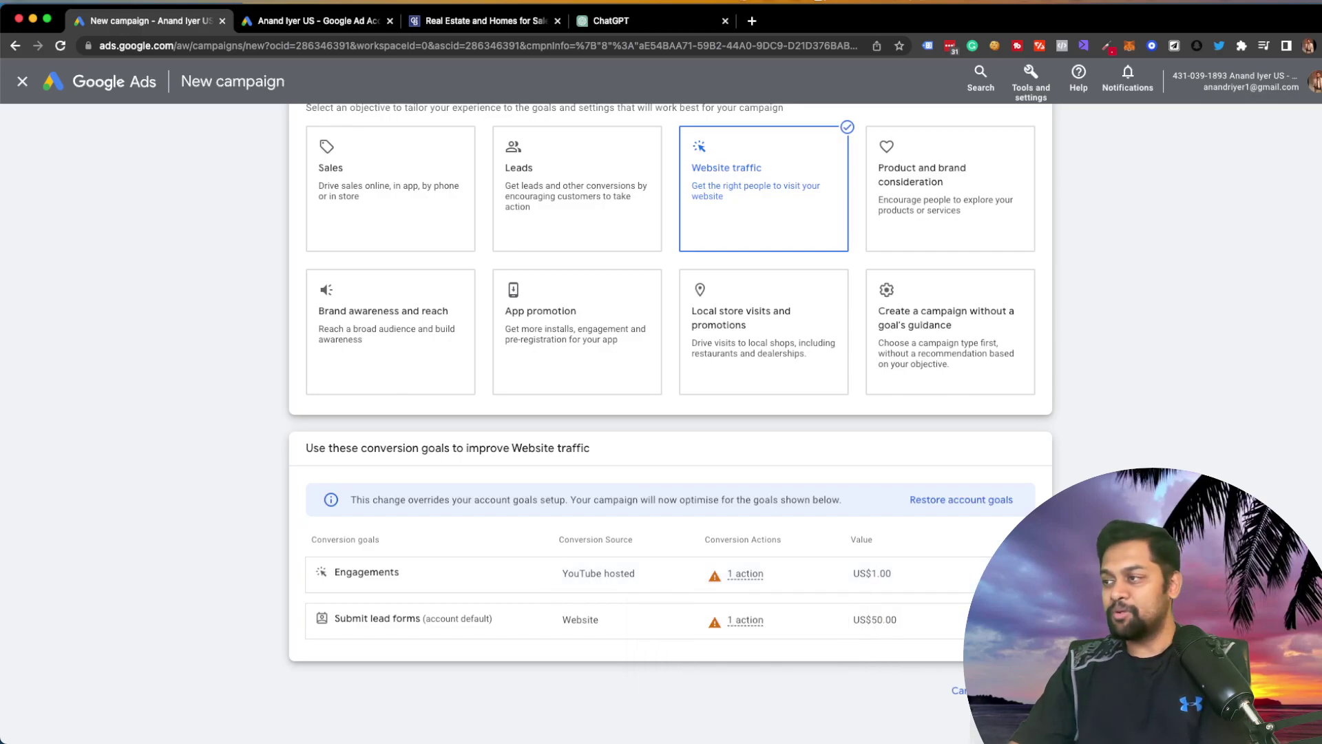
pyautogui.click(1018, 573)
pyautogui.click(802, 443)
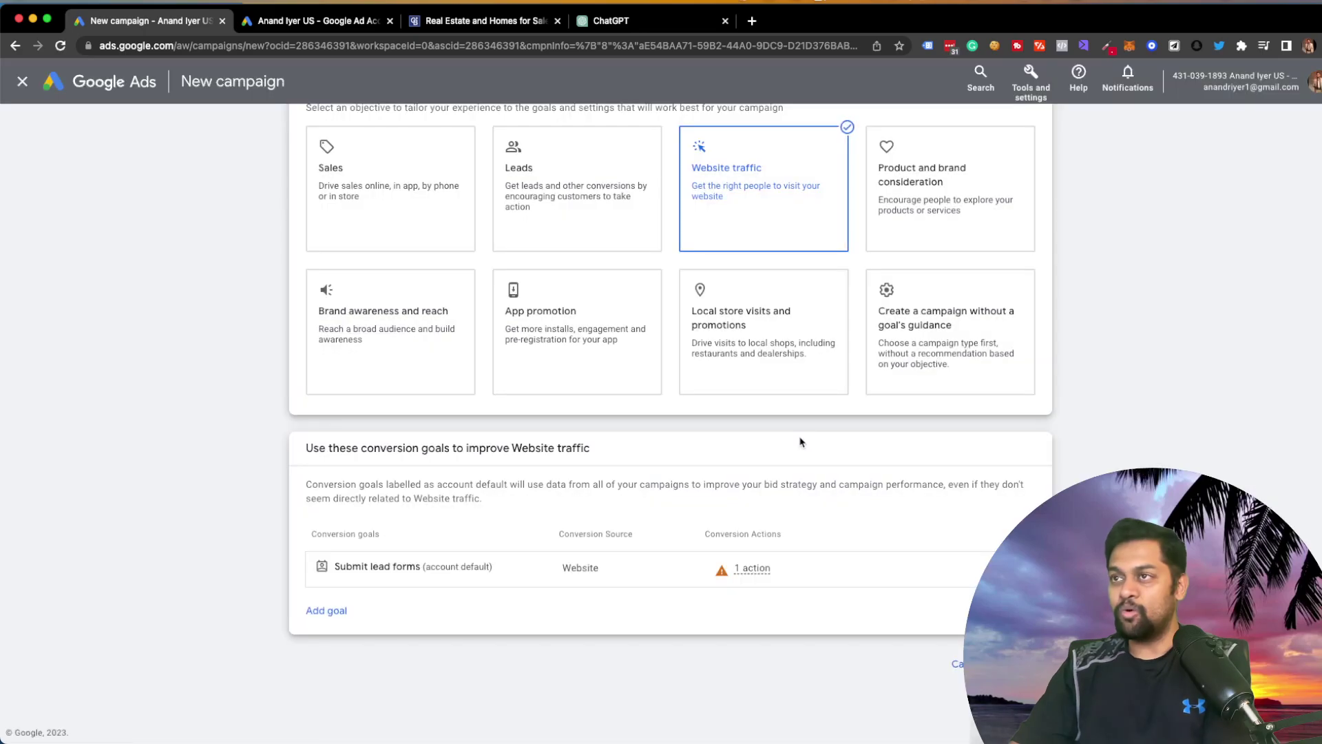
# Step: Return to the new conversion action for the scanned website and add a conversion action manually
pyautogui.click(334, 24)
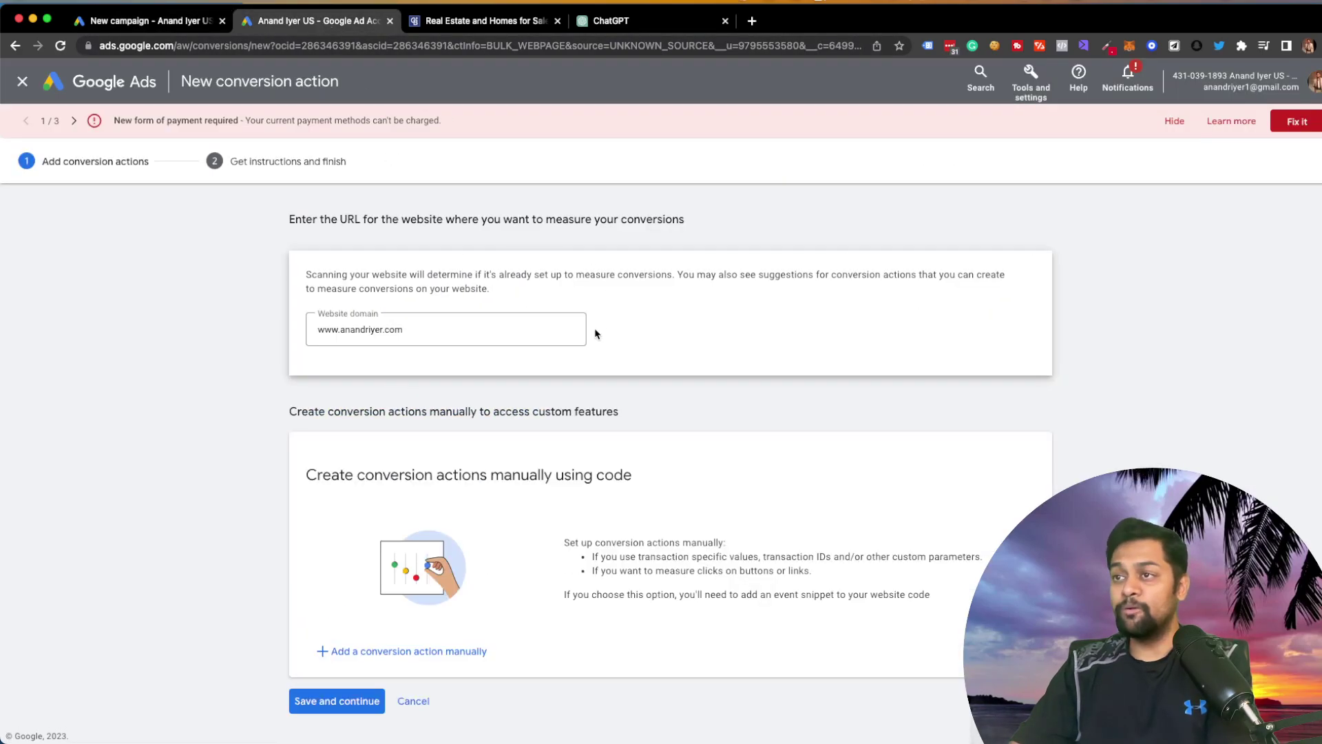
pyautogui.scroll(-1, 624, 413)
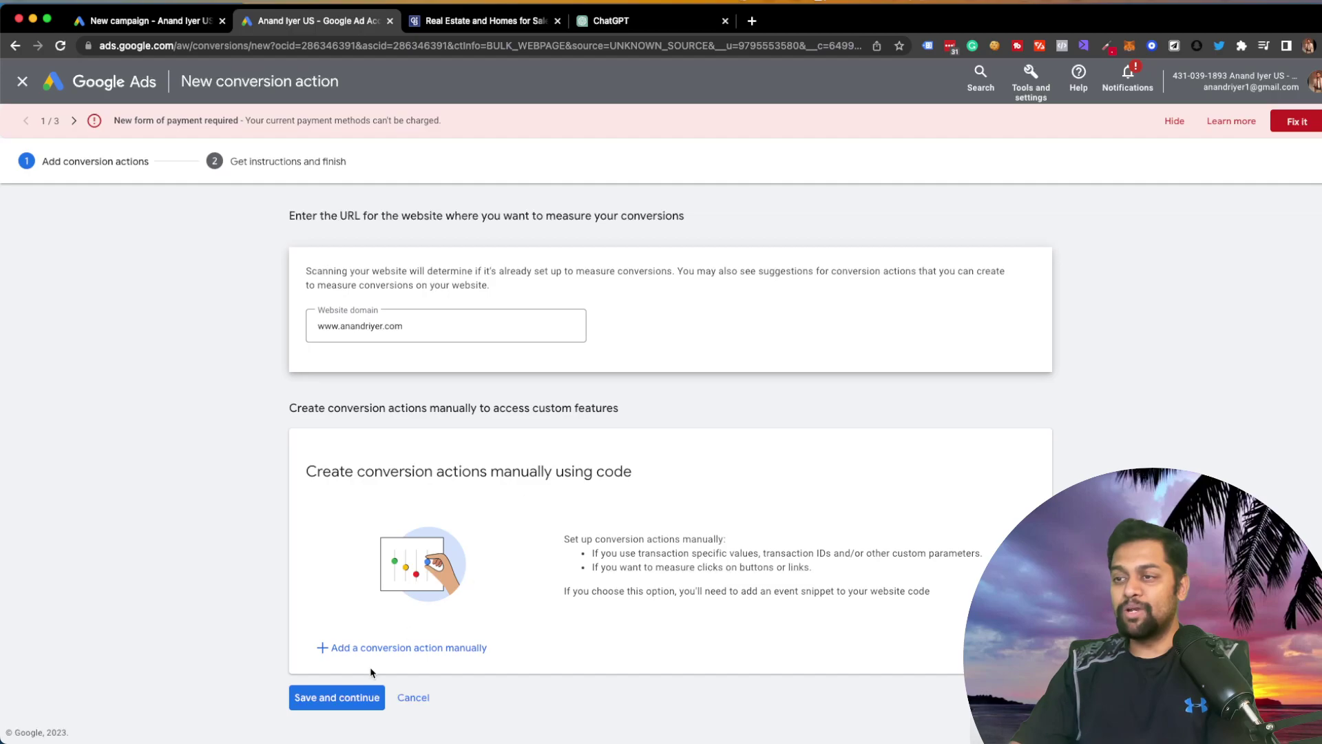
pyautogui.click(380, 651)
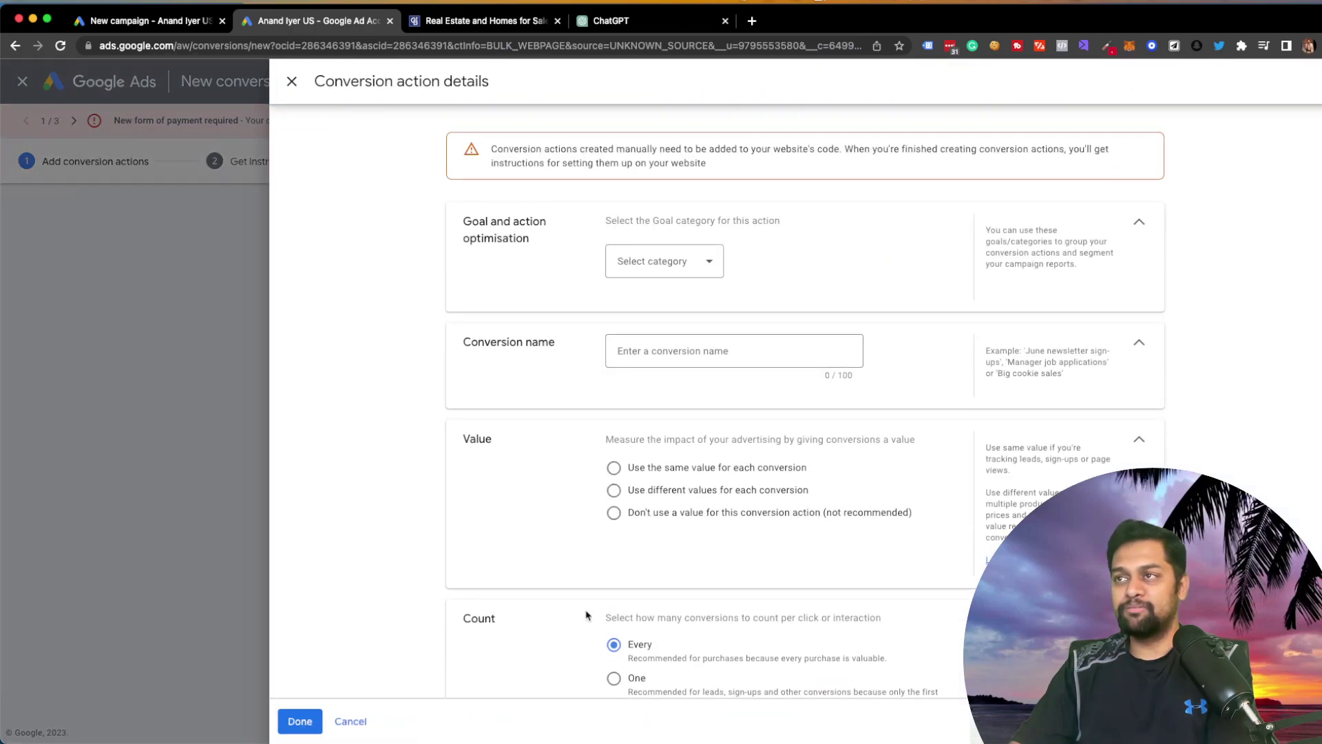
# Step: Look through the goal categories and set the conversion action's category to Contact
pyautogui.click(697, 265)
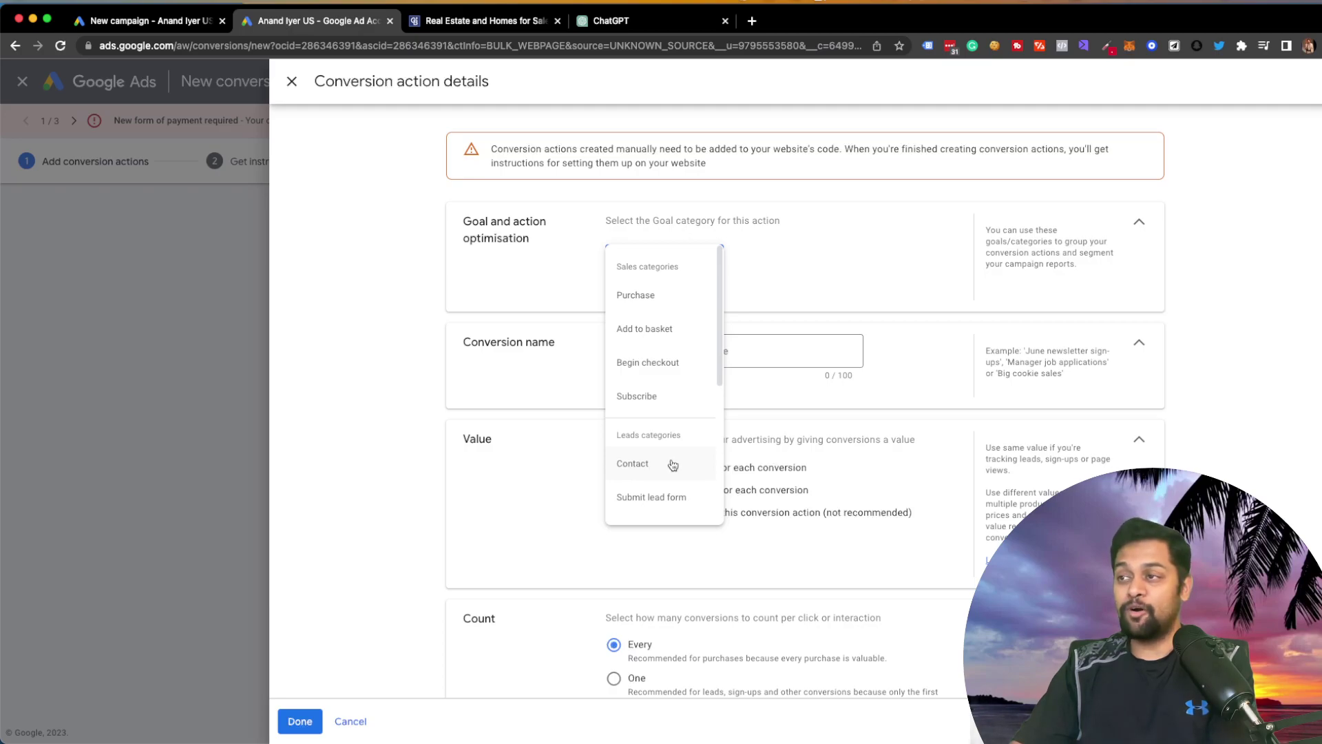
pyautogui.scroll(-1, 664, 470)
pyautogui.scroll(-1, 665, 471)
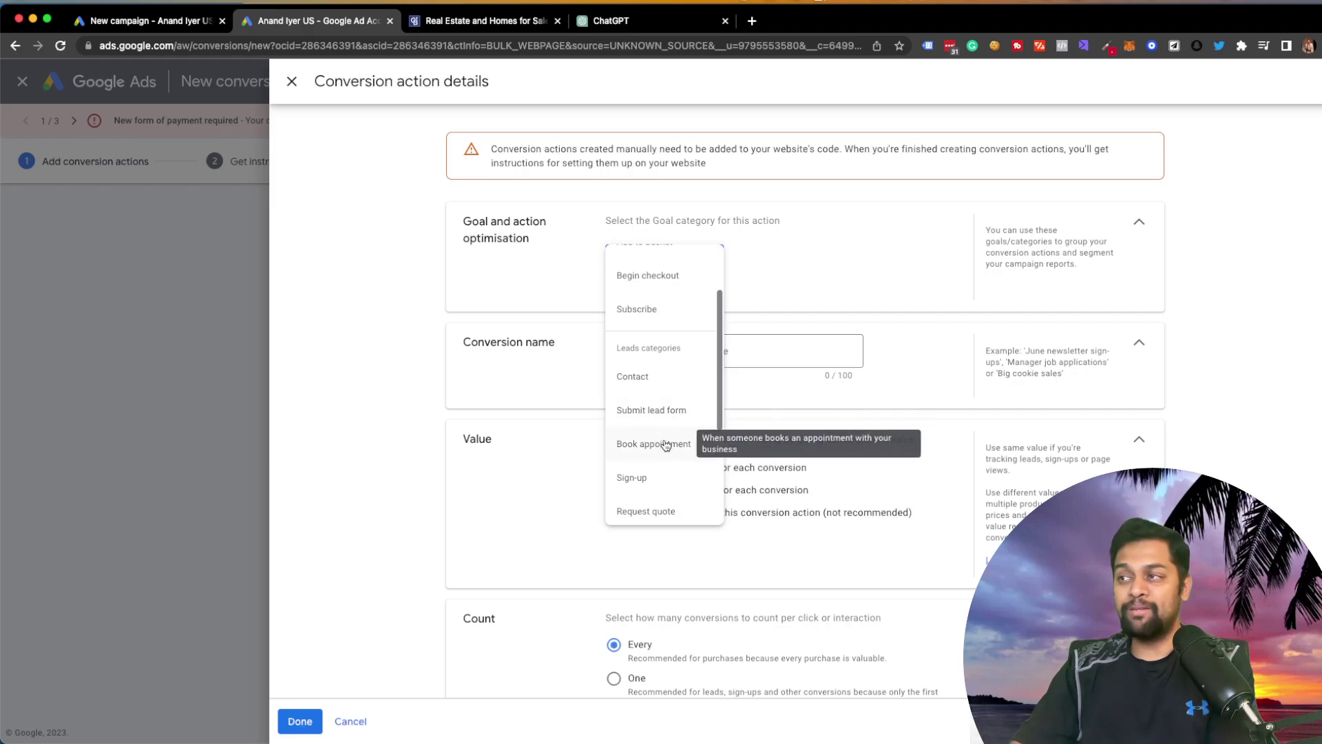
pyautogui.scroll(-3, 666, 441)
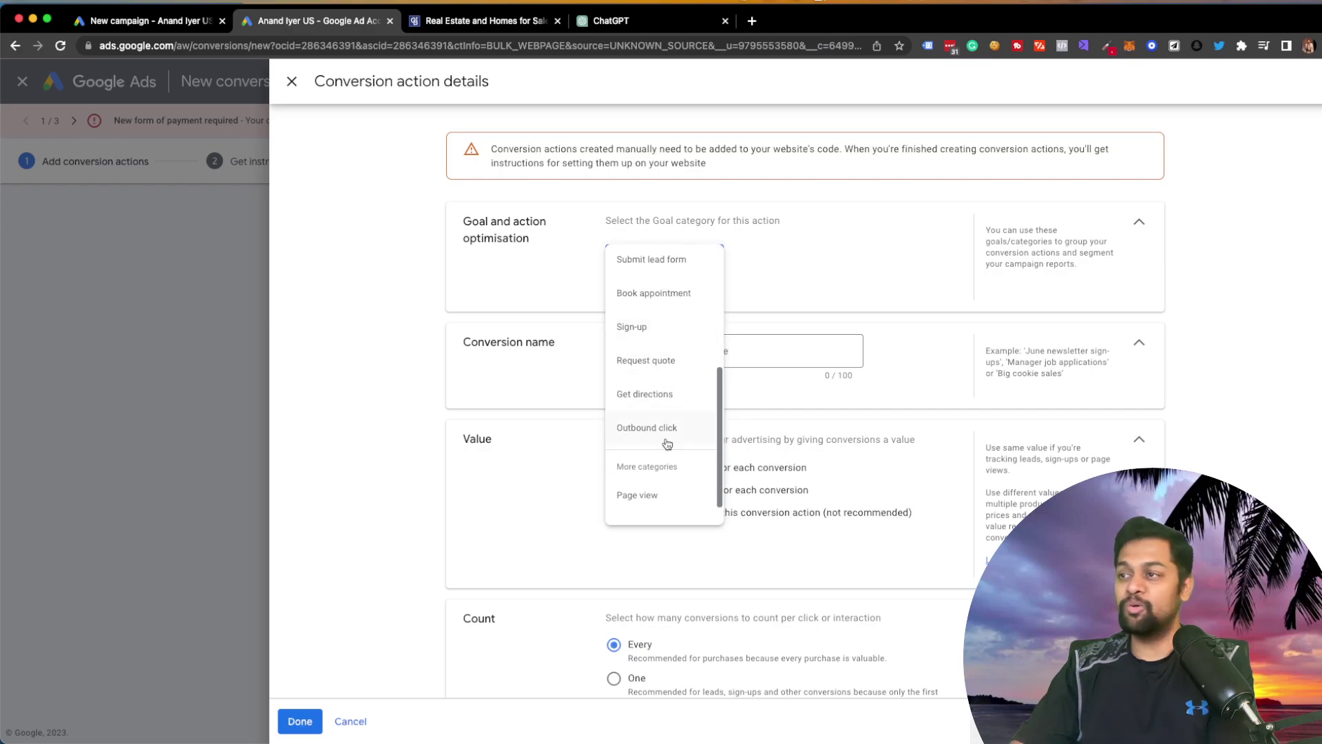
pyautogui.scroll(-1, 665, 446)
pyautogui.scroll(5, 651, 444)
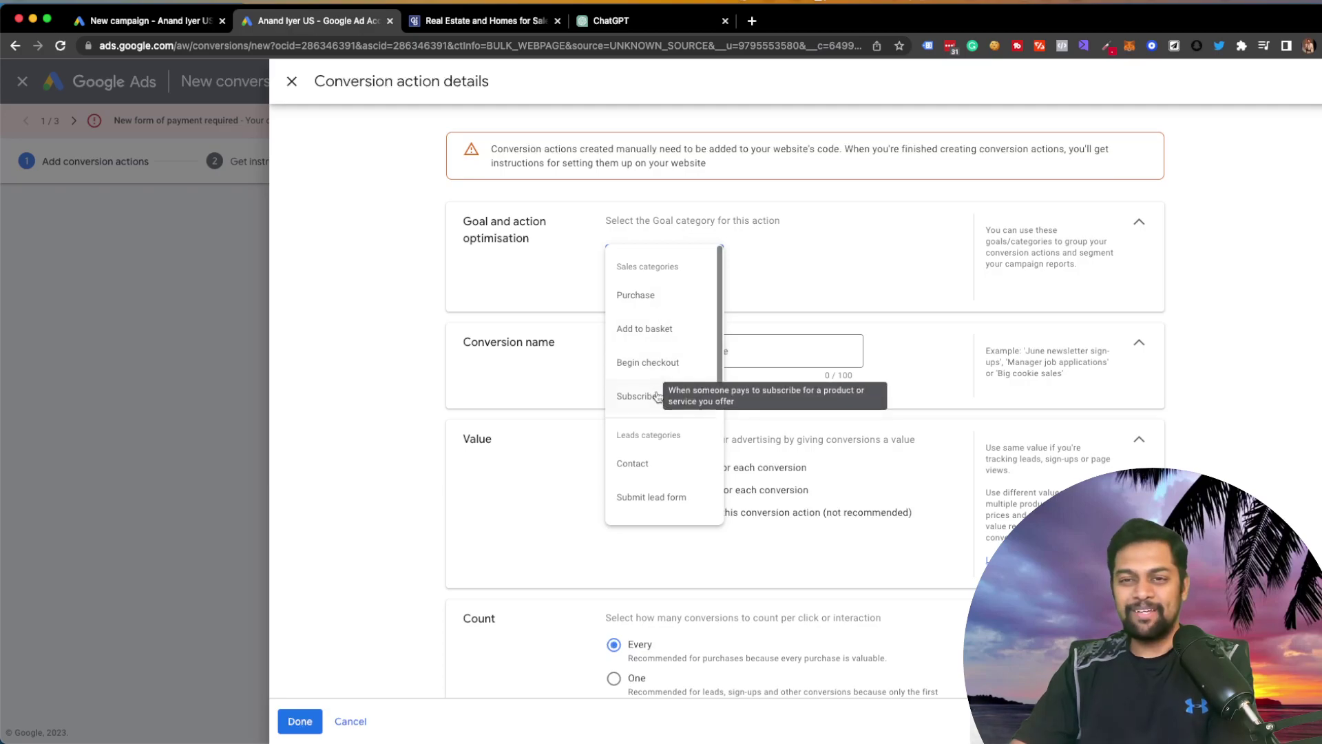
pyautogui.scroll(-3, 658, 427)
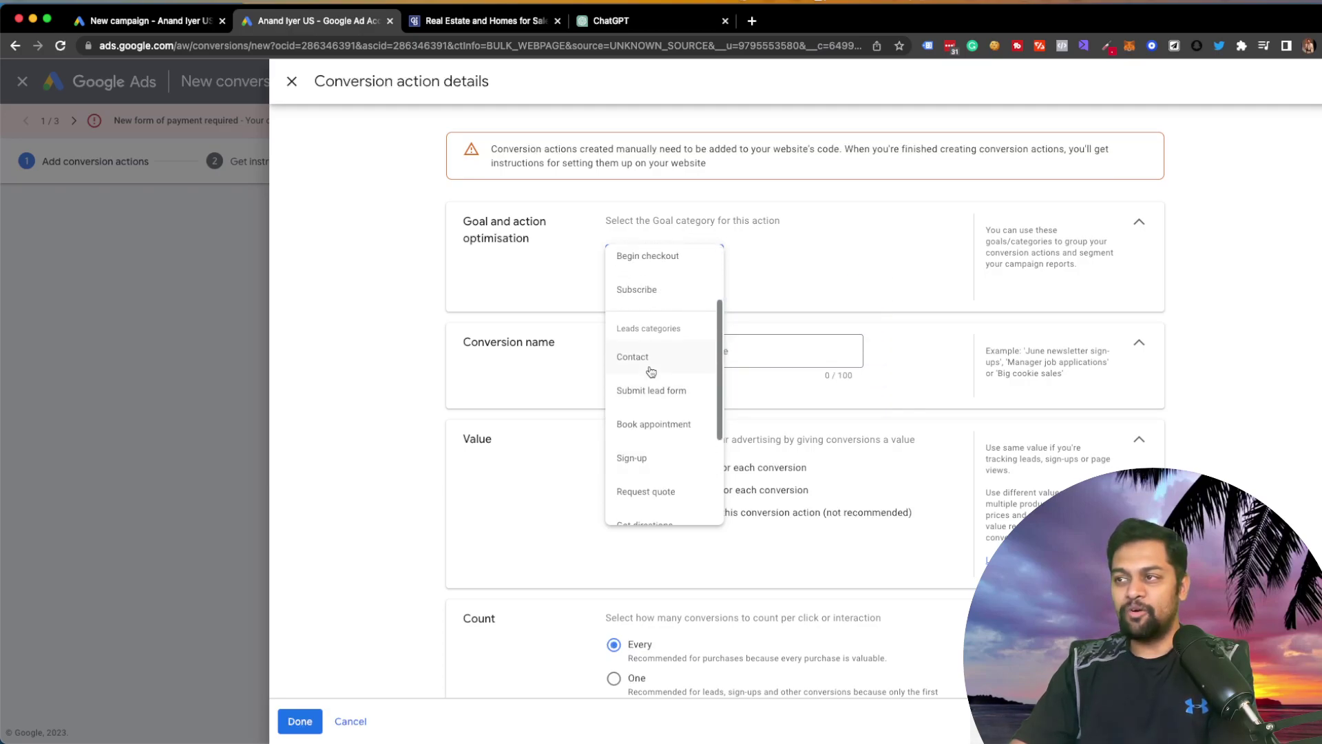
pyautogui.scroll(-5, 661, 413)
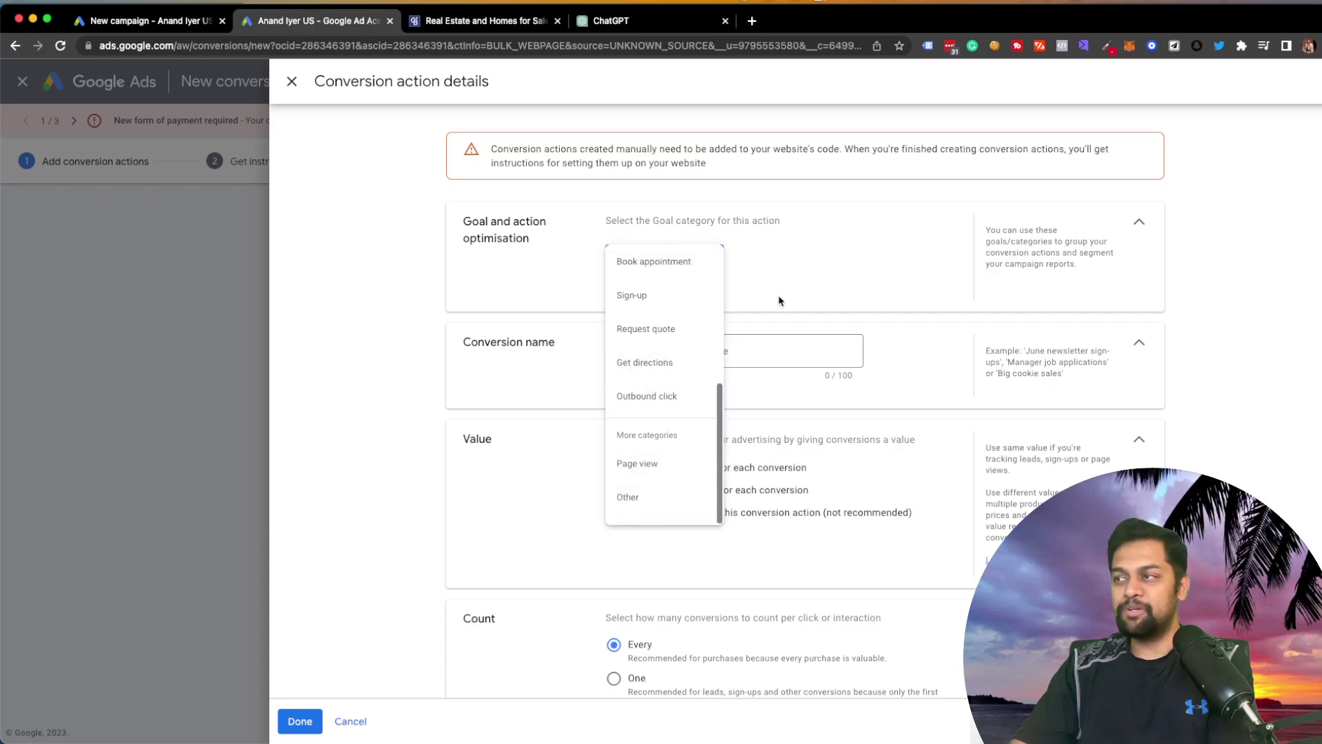
pyautogui.scroll(1, 677, 376)
pyautogui.scroll(3, 677, 375)
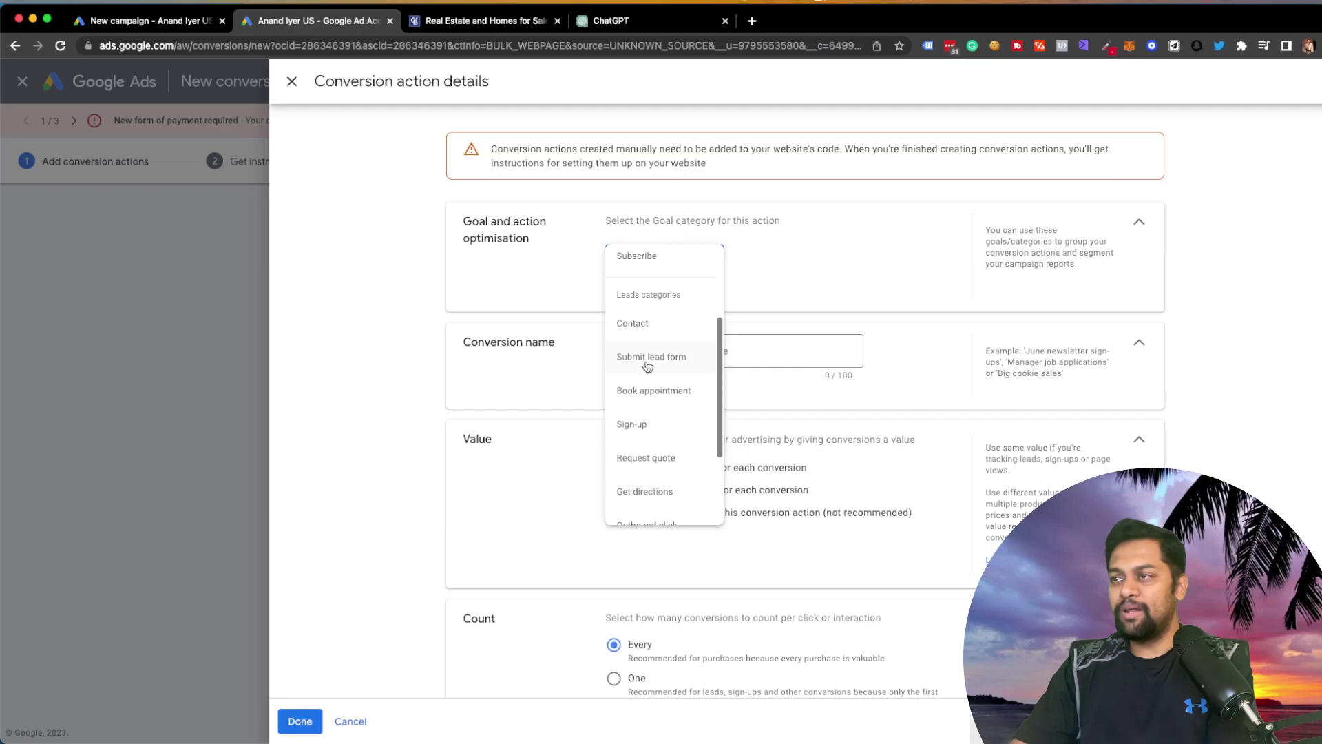
pyautogui.click(654, 327)
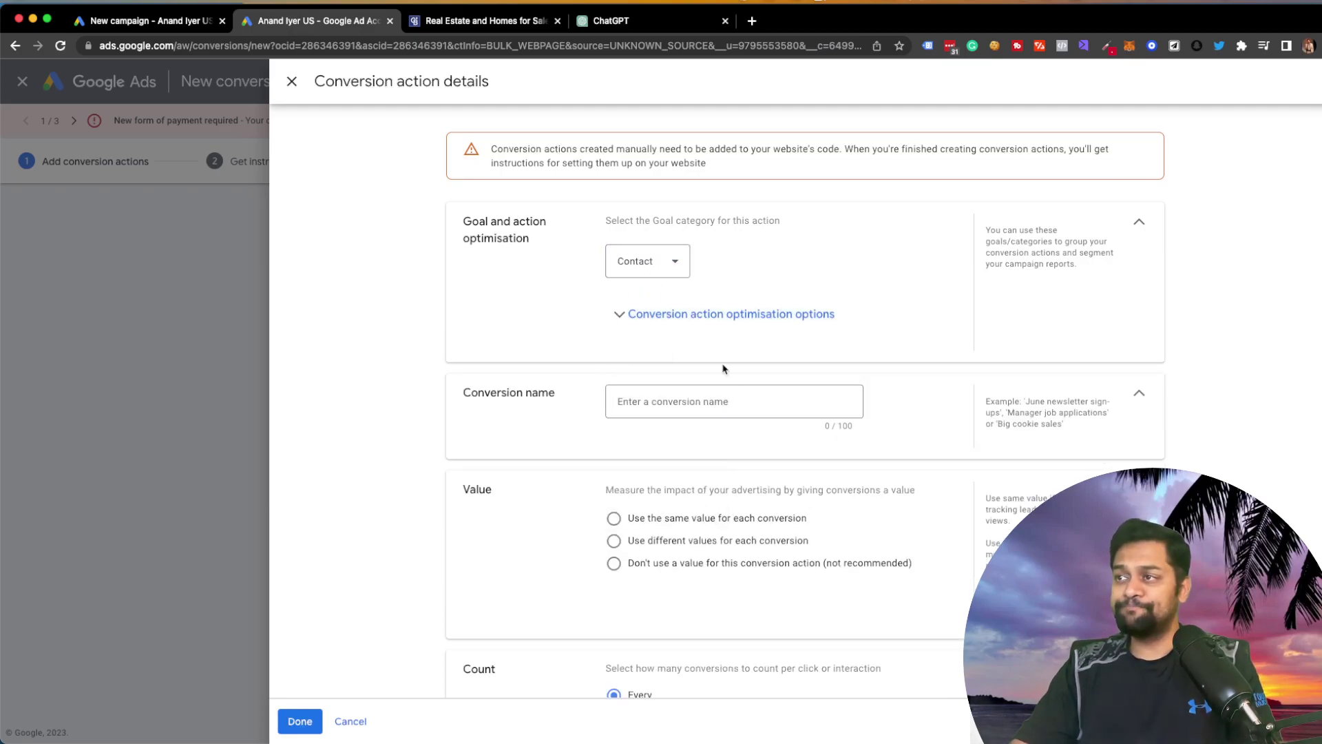
# Step: Expand the conversion action optimisation options and name the conversion "Submitted Contact Us Form"
pyautogui.click(723, 322)
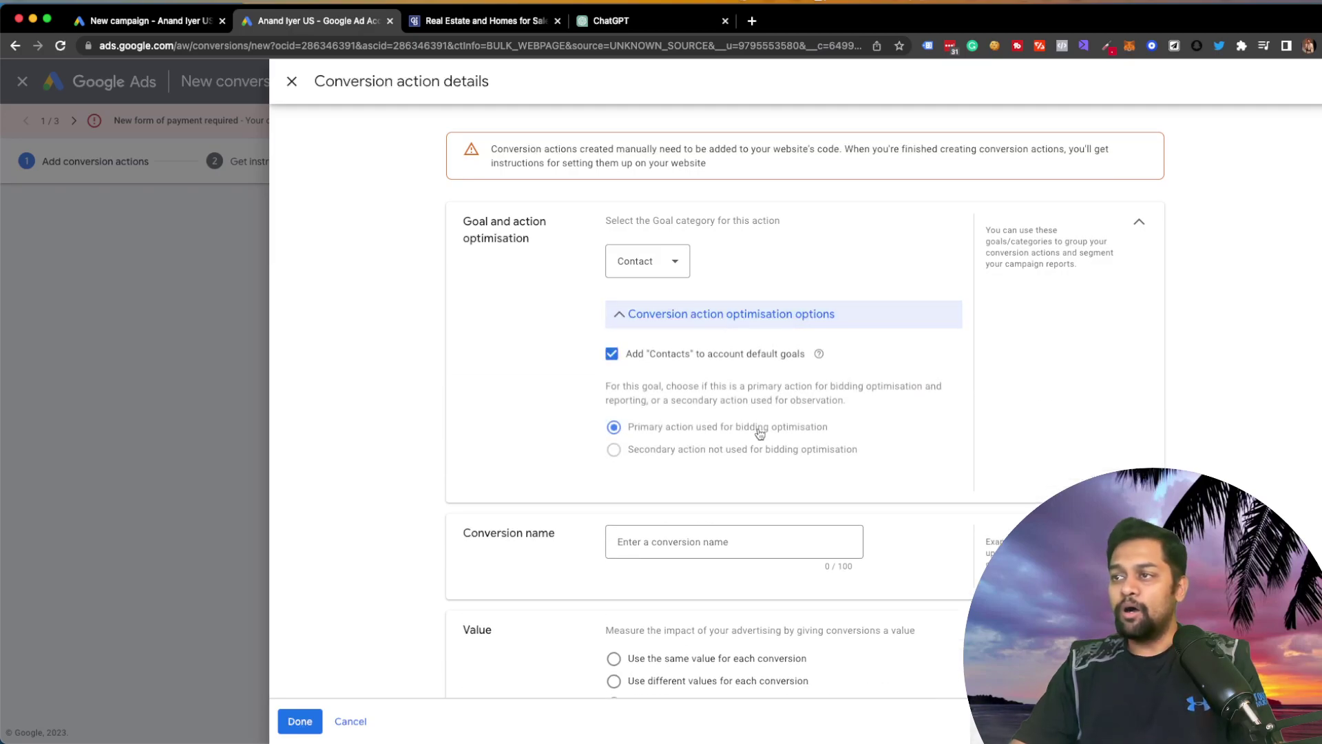
pyautogui.scroll(-2, 760, 432)
pyautogui.click(724, 476)
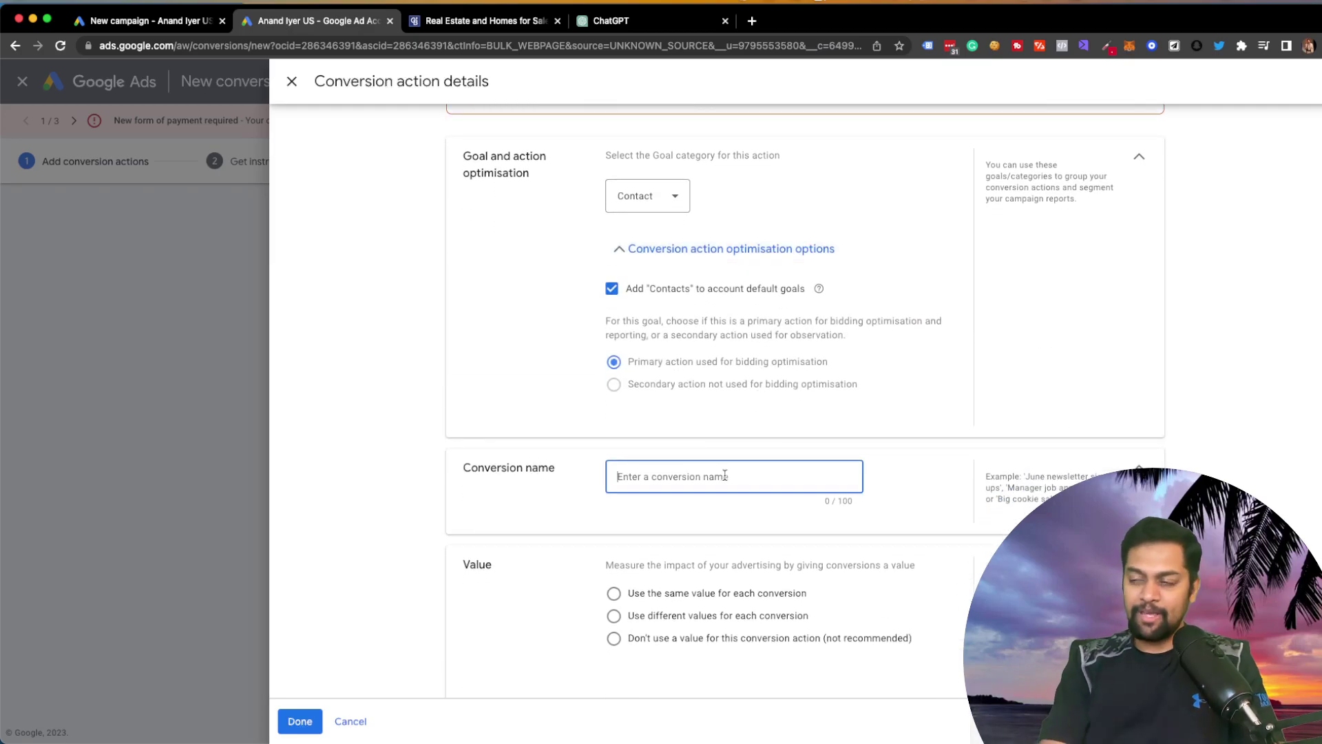
pyautogui.write('Submitted Contact Us Form')
# Step: Use the same value for each conversion and set it to 10 US dollars
pyautogui.scroll(-4, 717, 478)
pyautogui.click(717, 477)
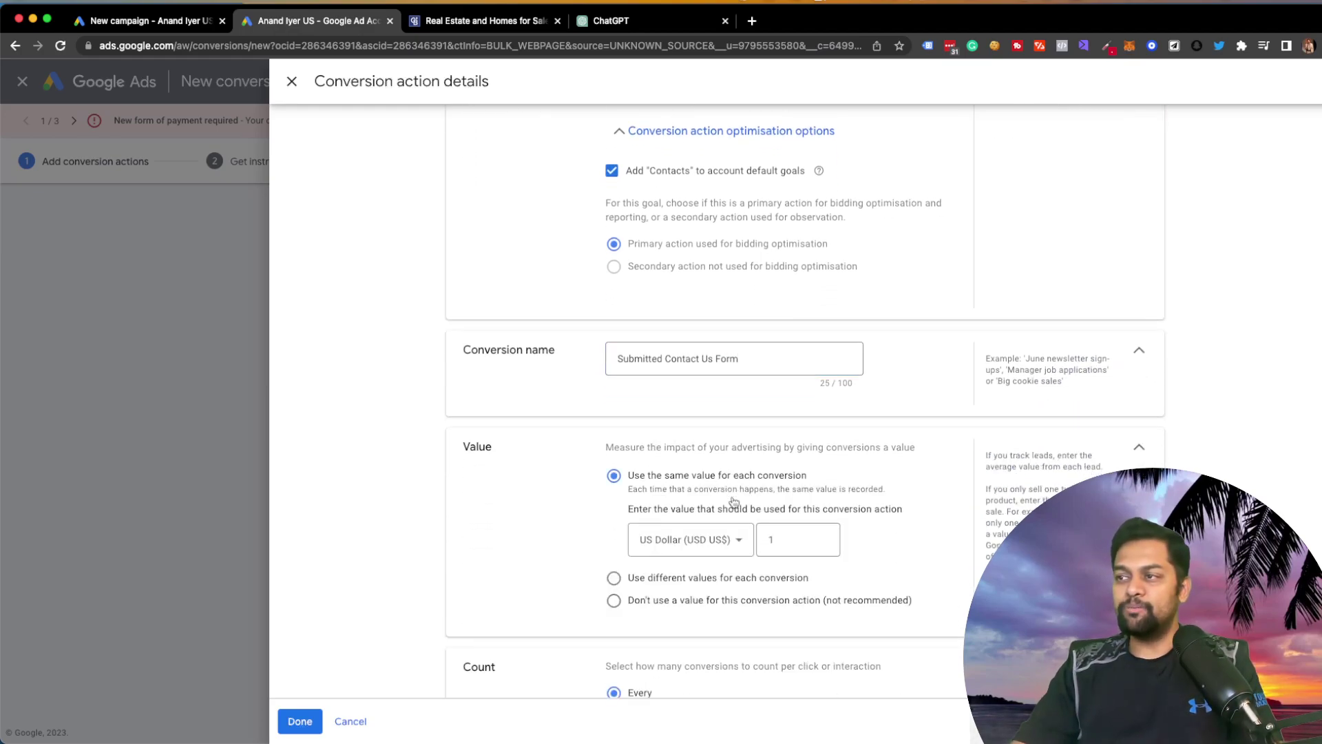
pyautogui.scroll(-2, 734, 501)
pyautogui.click(783, 414)
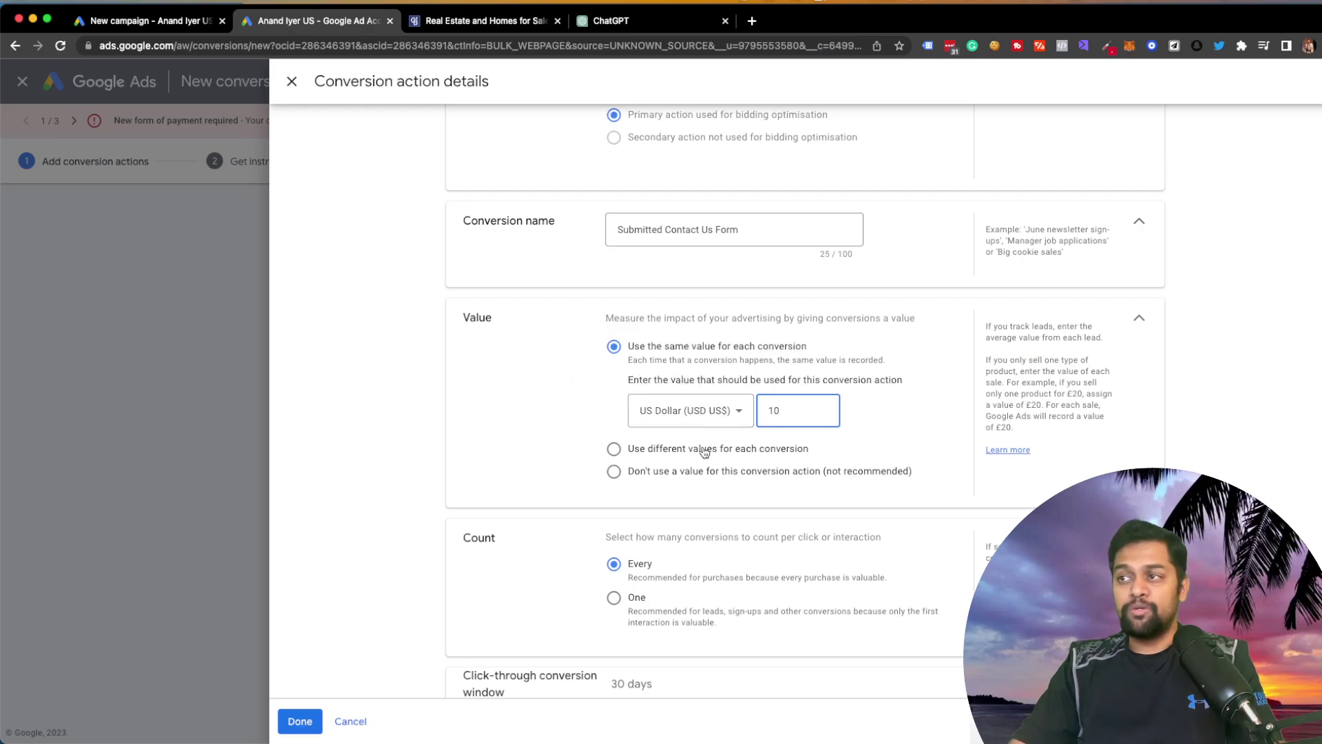
pyautogui.scroll(-2, 715, 454)
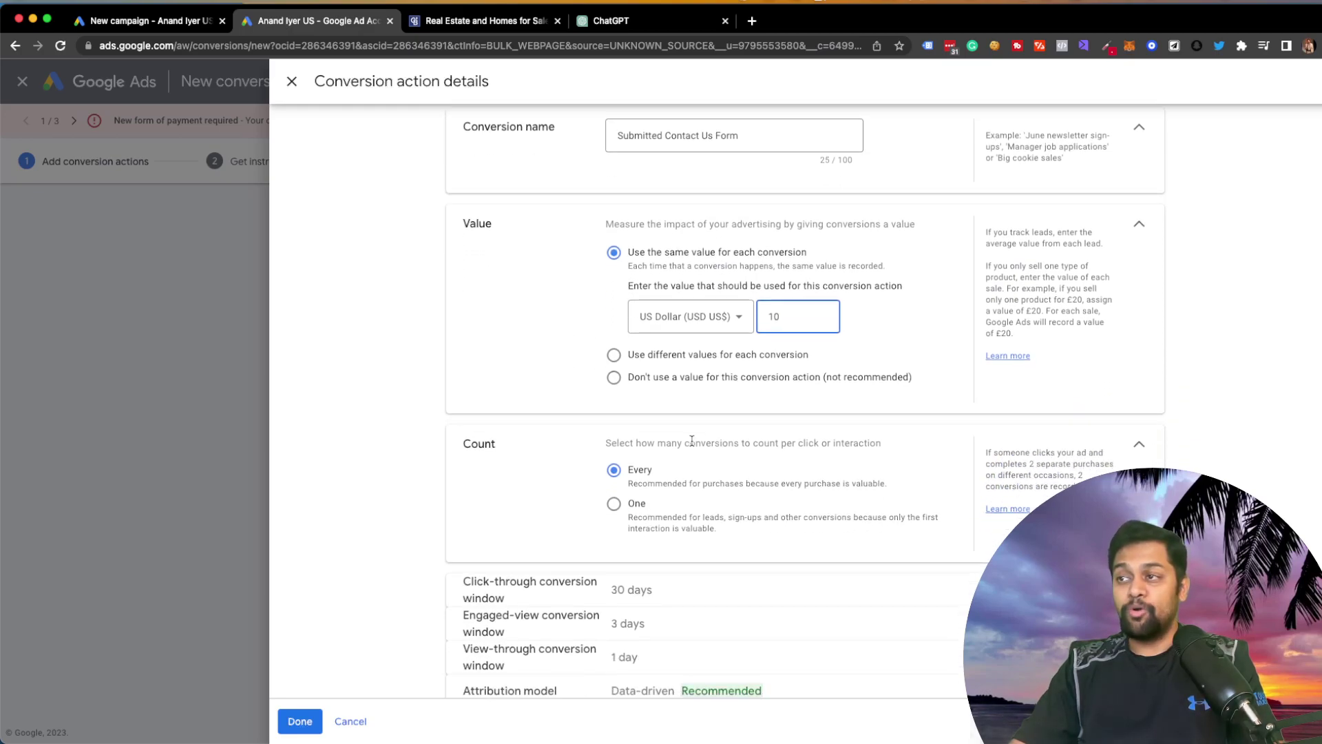
# Step: Save the "Submitted Contact Us Form" conversion action and show its Google Tag Manager installation instructions
pyautogui.scroll(-1, 715, 435)
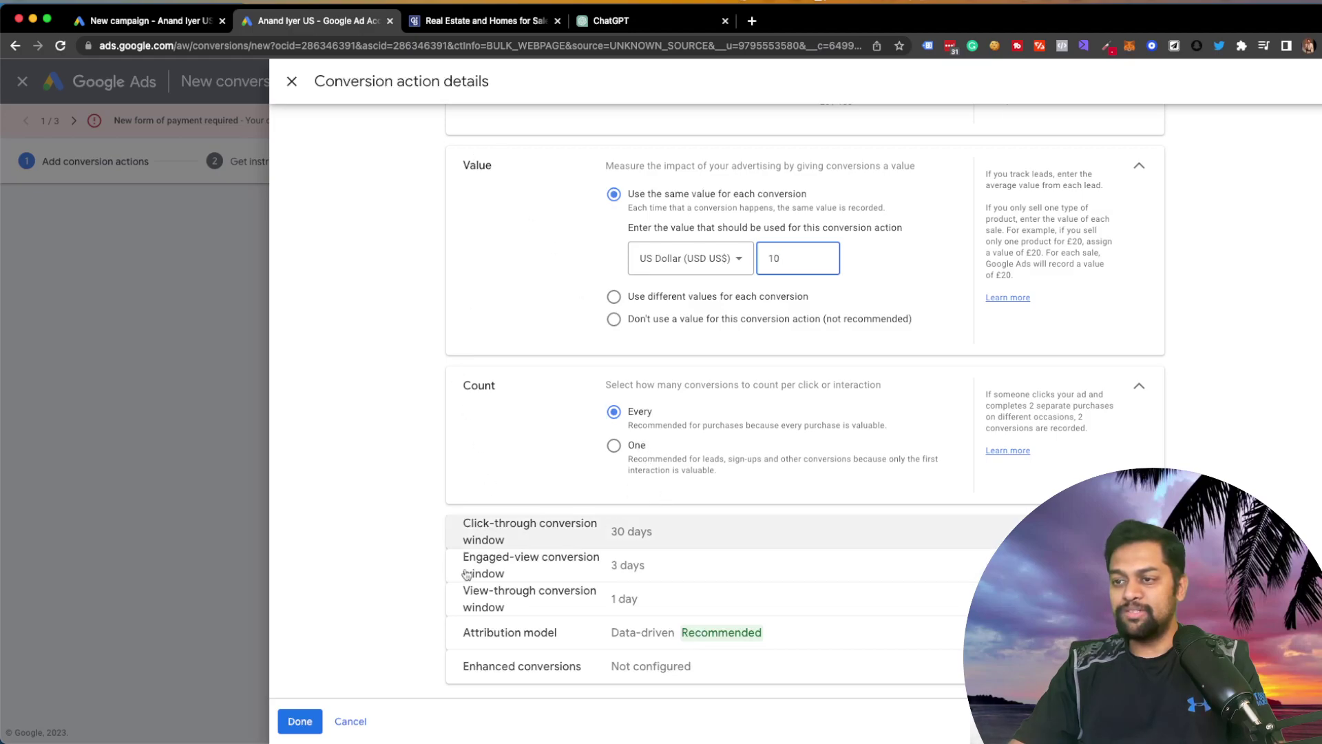
pyautogui.click(300, 721)
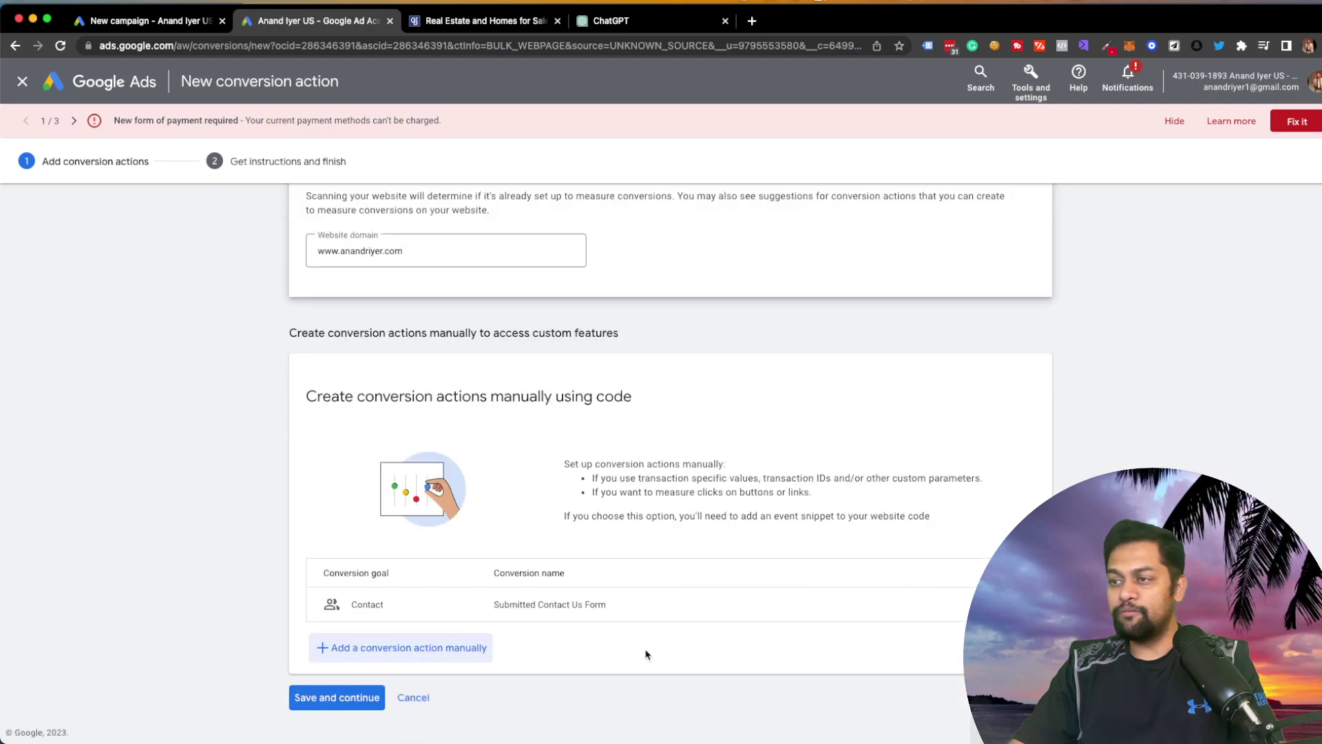
pyautogui.click(963, 609)
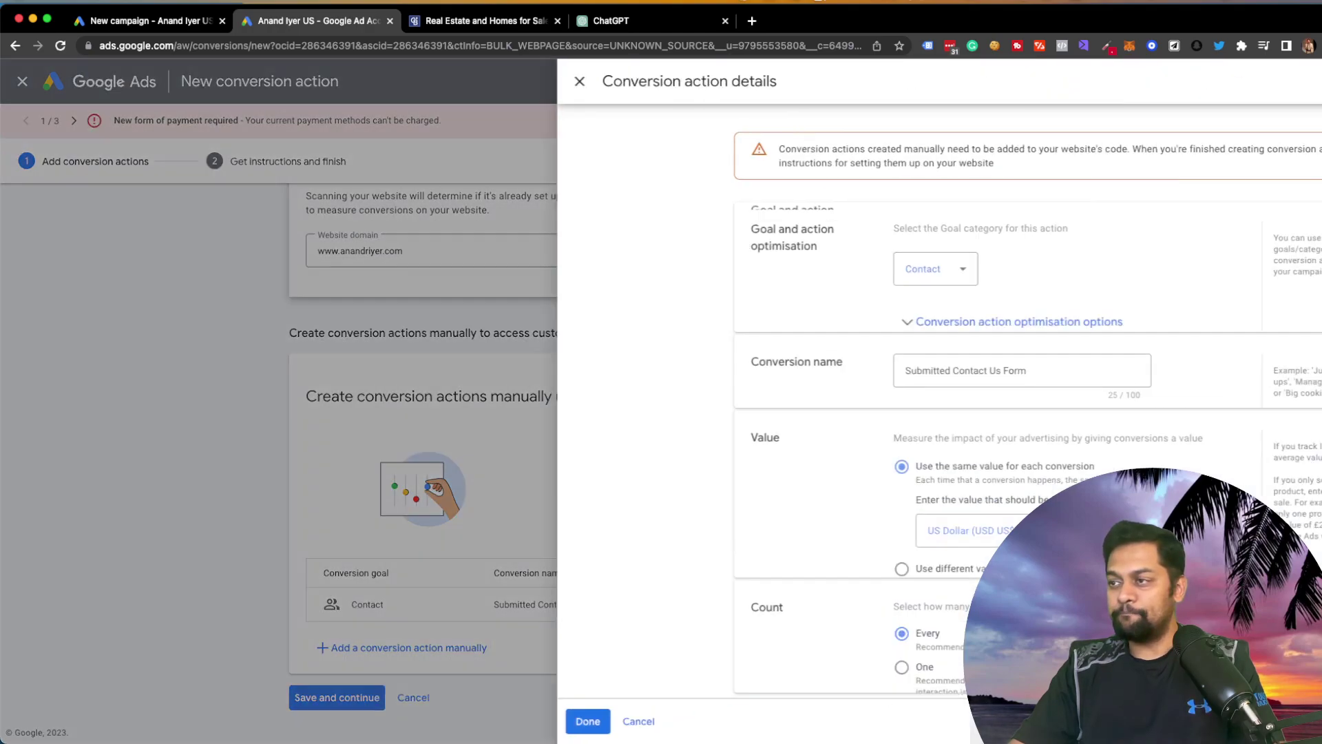
pyautogui.click(370, 726)
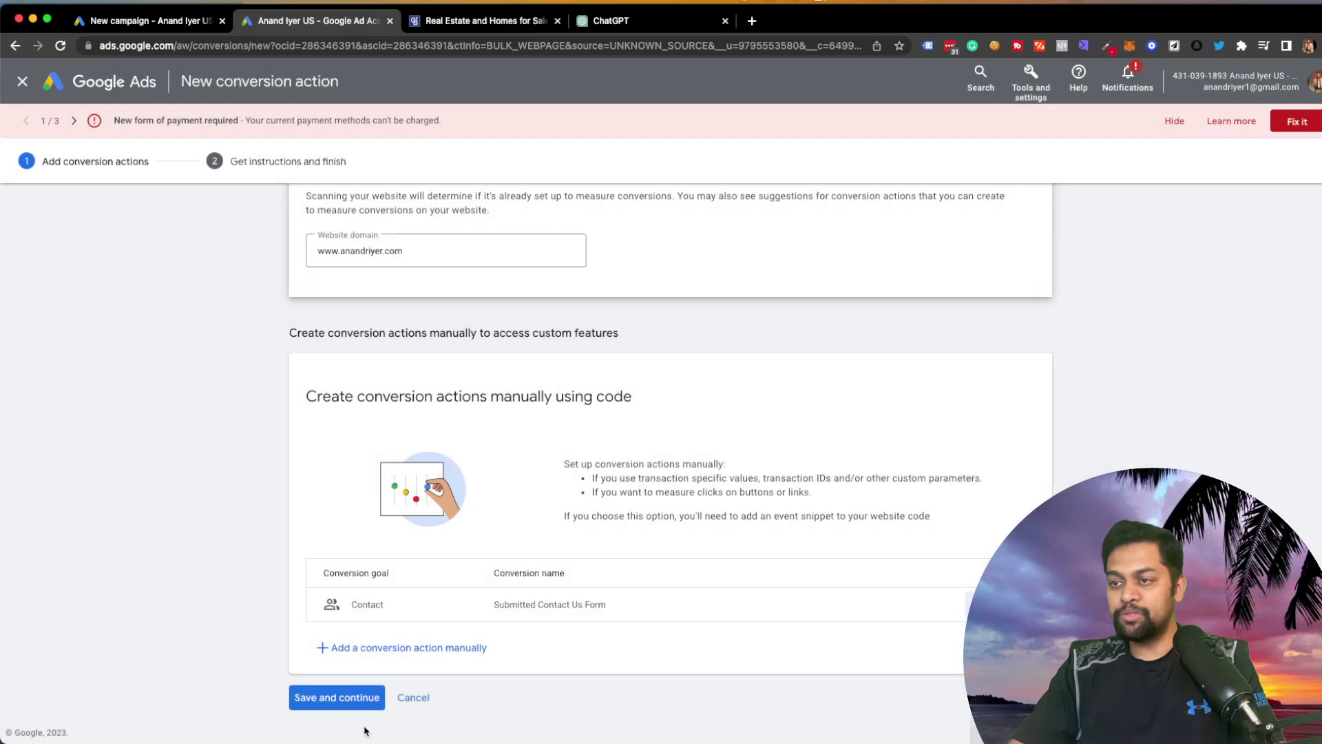
pyautogui.click(354, 700)
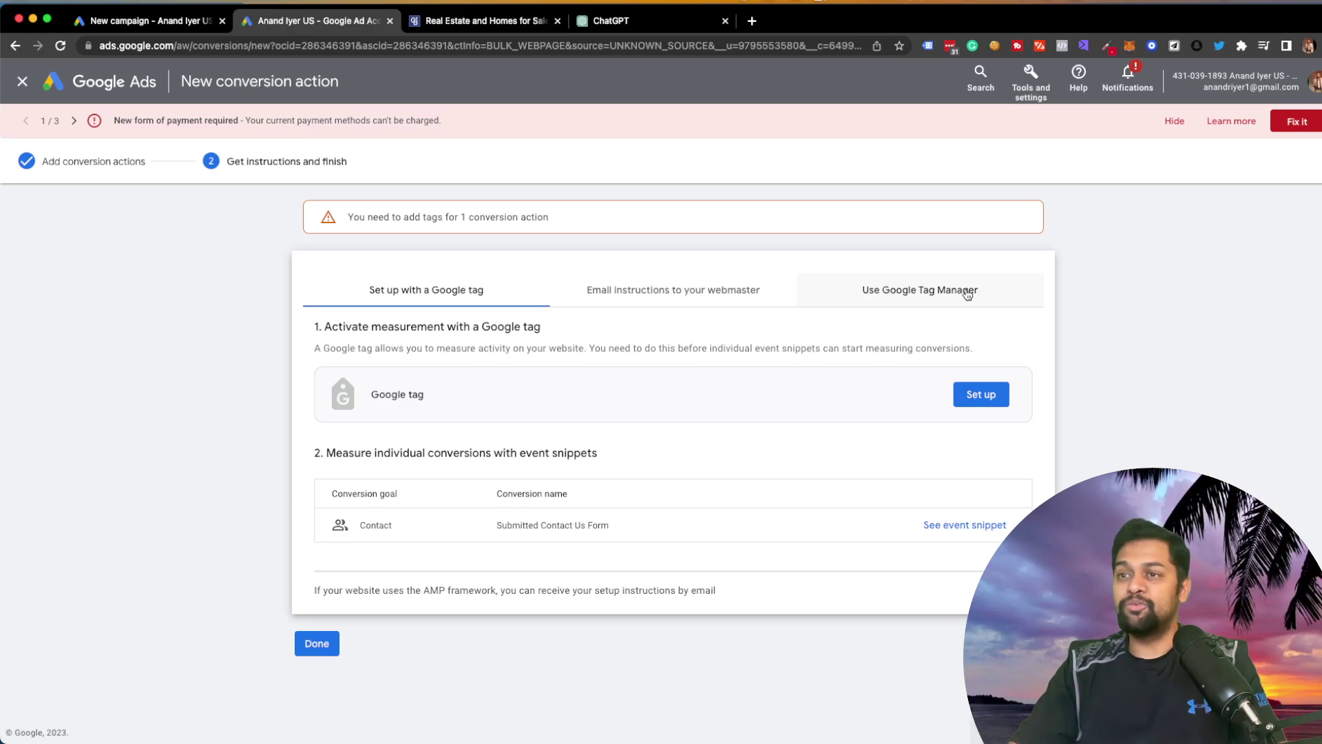
pyautogui.click(967, 295)
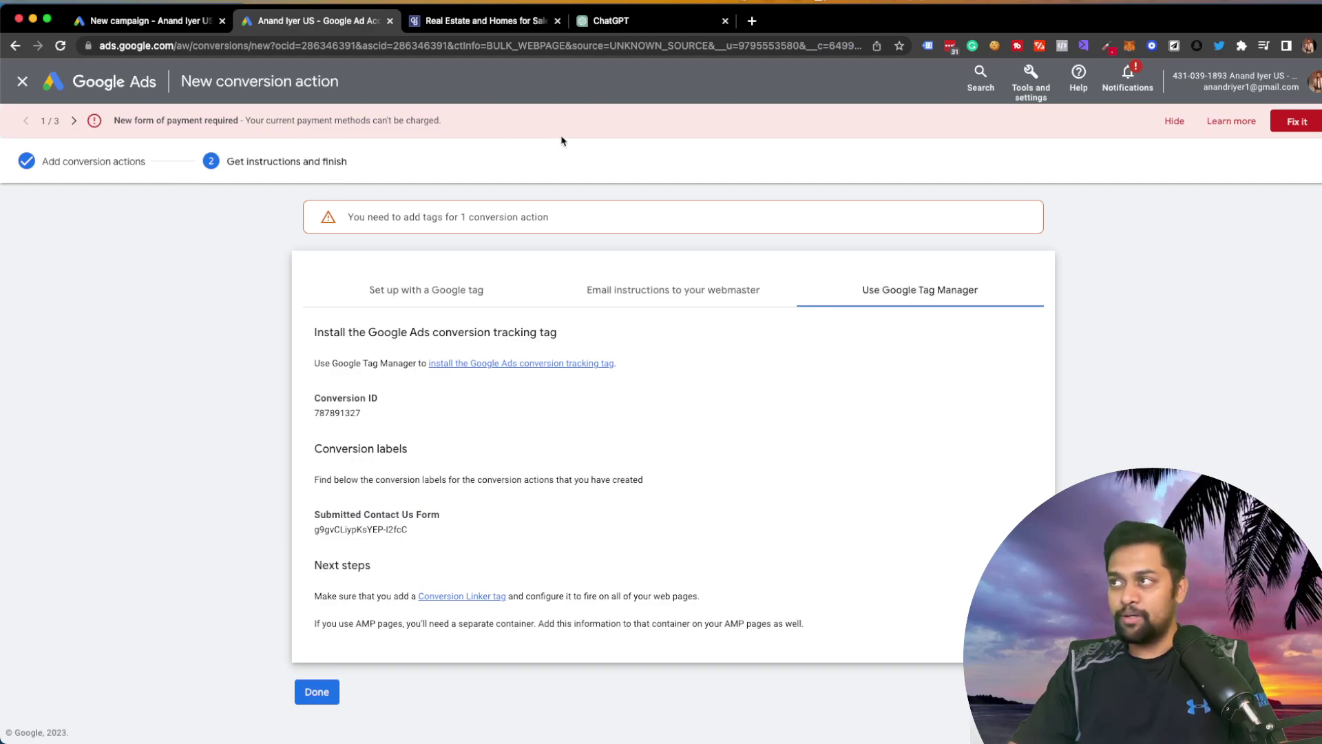
# Step: Open the conversions summary and remove the "Submitted Contact Us Form" conversion action from the Contact goal
pyautogui.click(1031, 81)
pyautogui.click(975, 165)
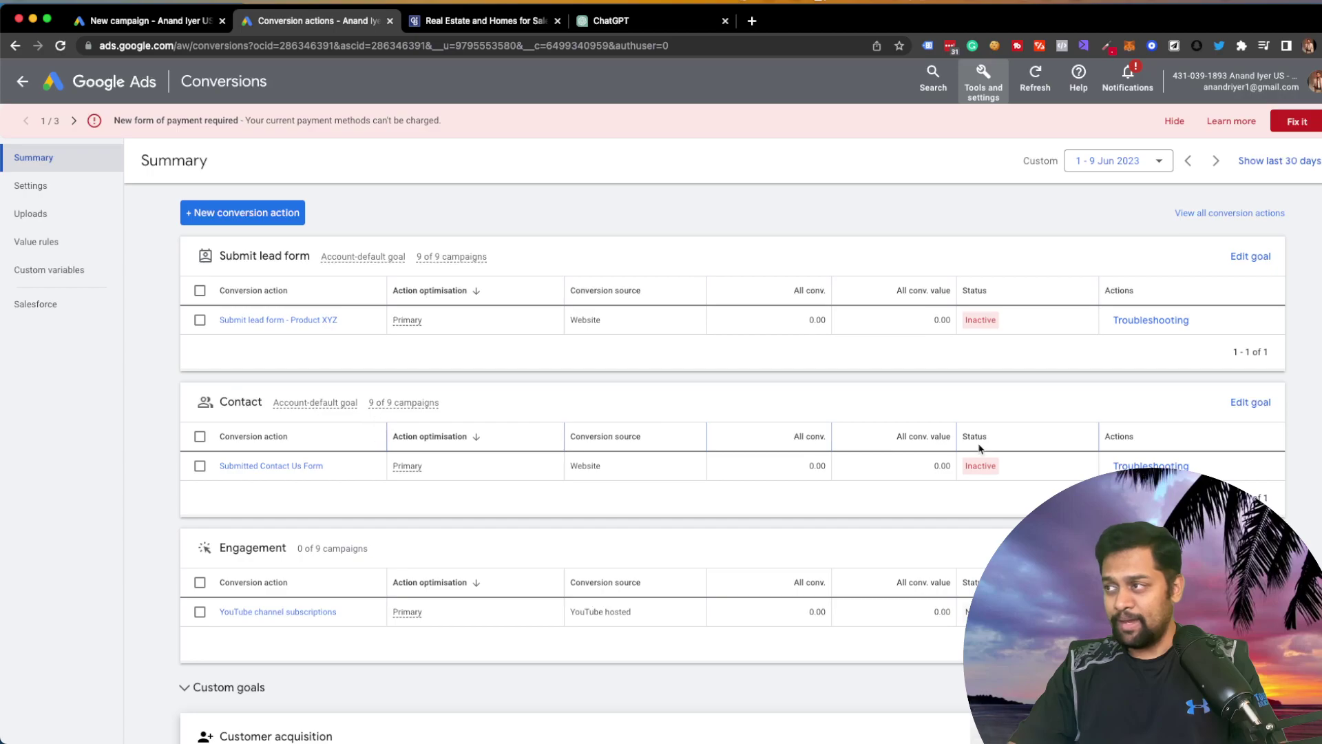
pyautogui.click(200, 466)
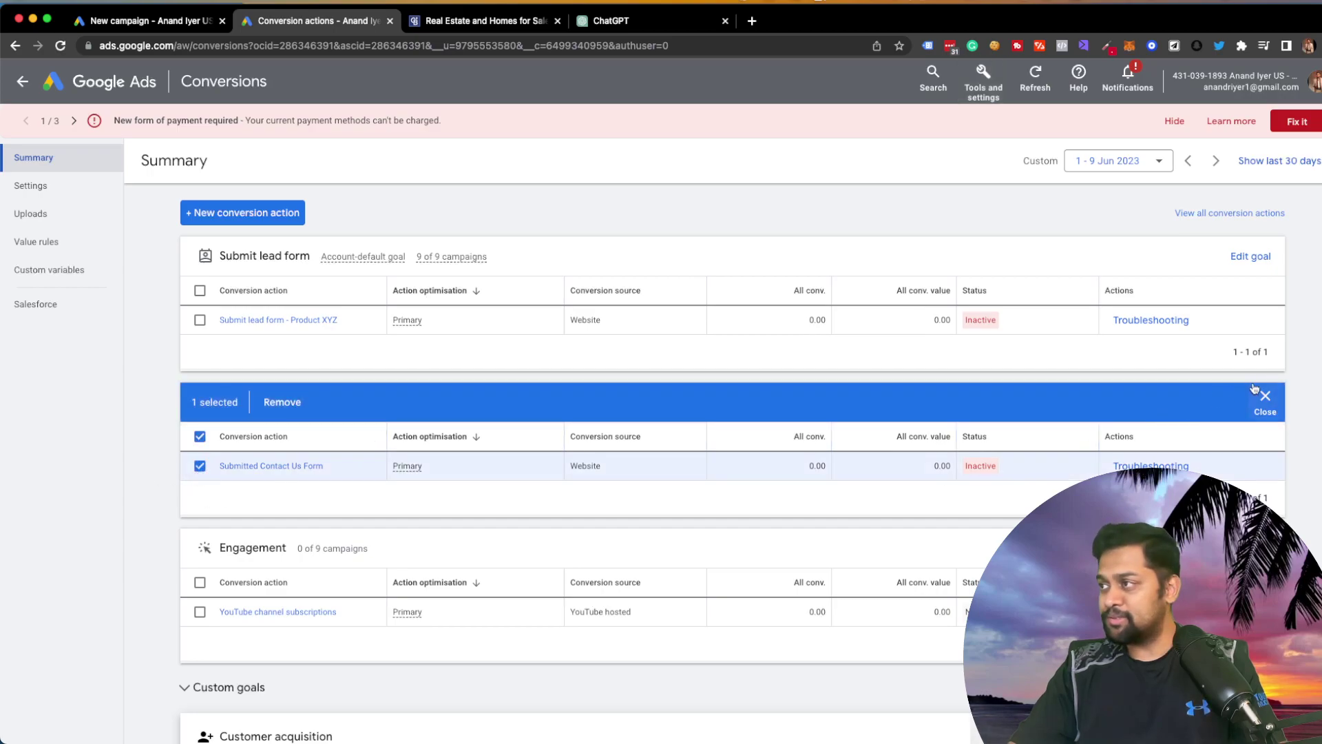
pyautogui.click(282, 401)
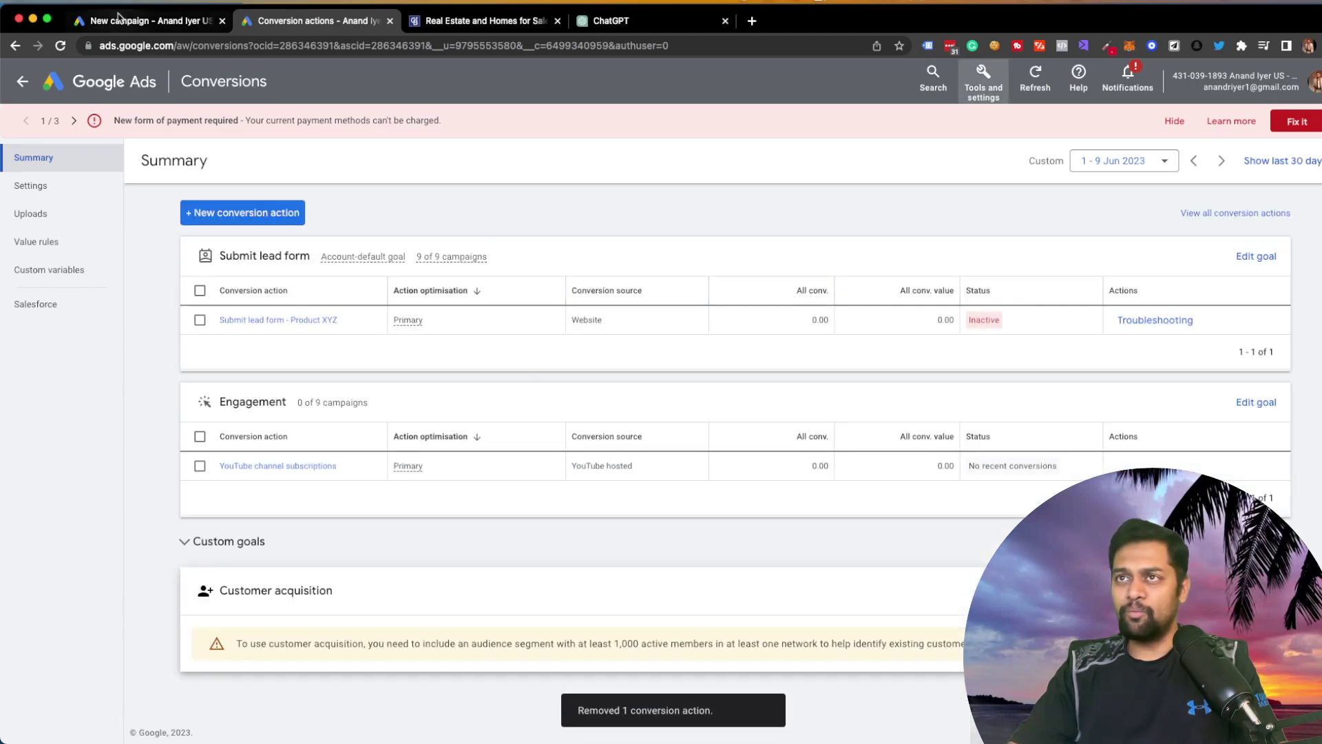
# Step: Return to the new campaign and continue with the Website traffic objective and its Submit lead forms goal to the campaign types
pyautogui.click(120, 22)
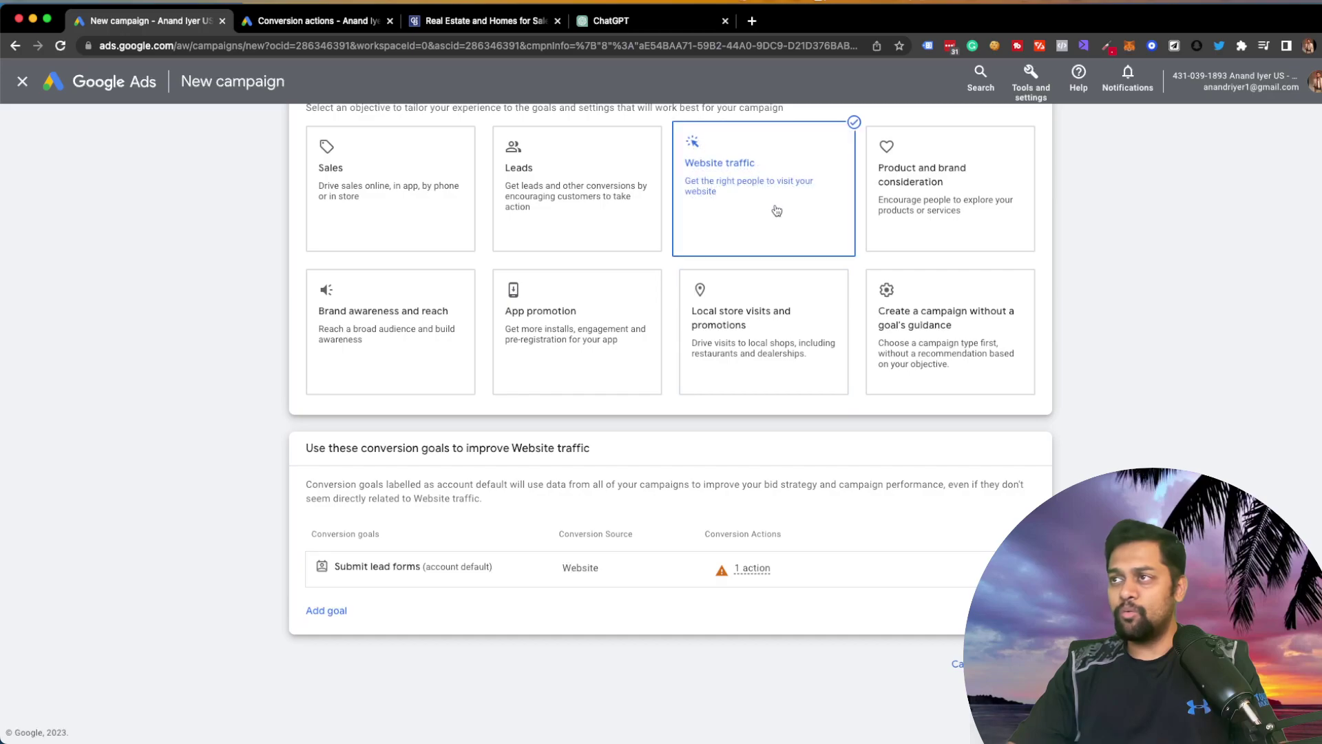
pyautogui.scroll(3, 777, 209)
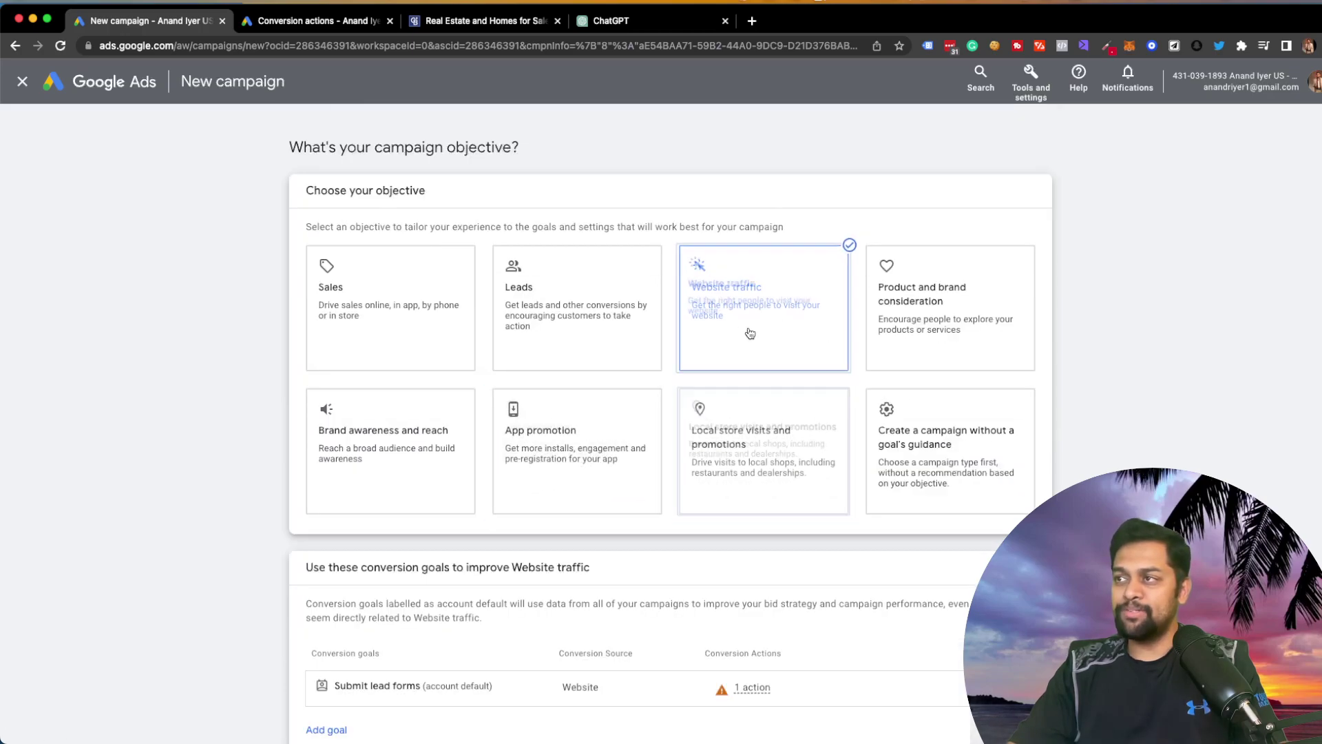
pyautogui.scroll(-3, 772, 349)
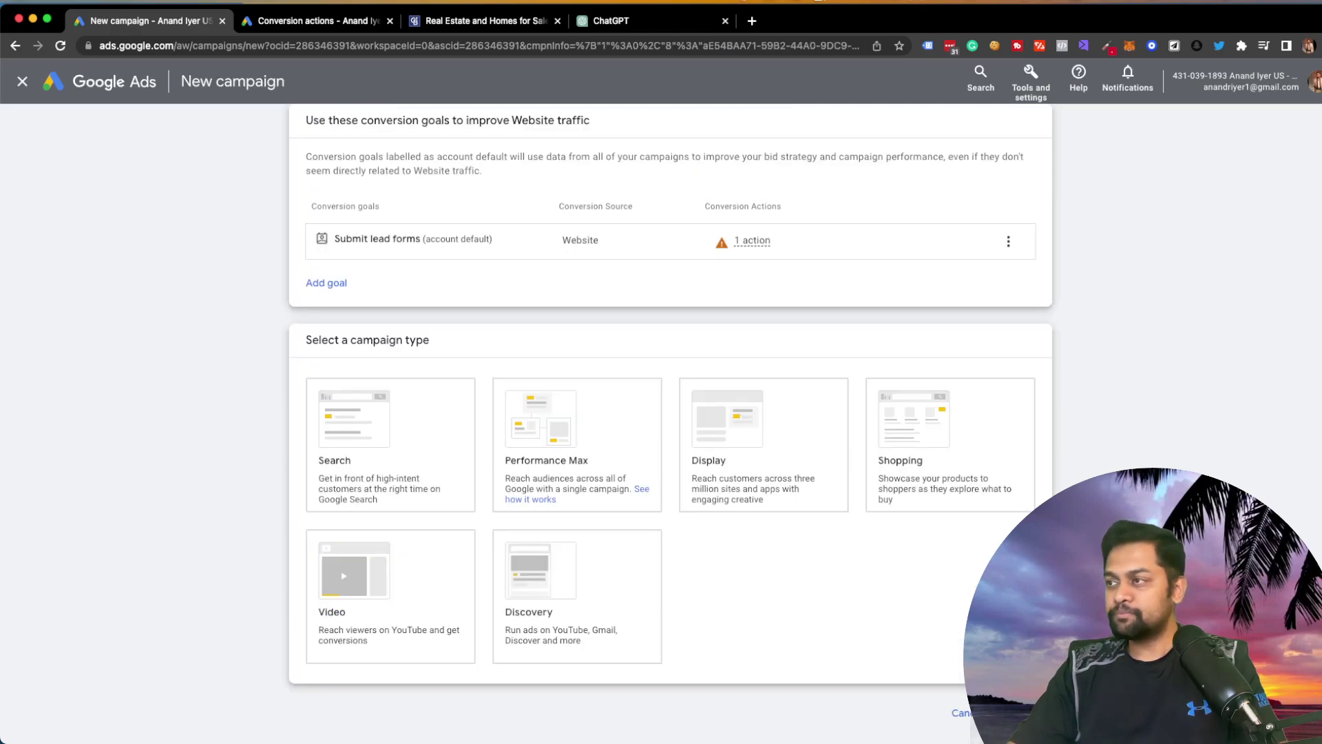
pyautogui.scroll(-2, 535, 421)
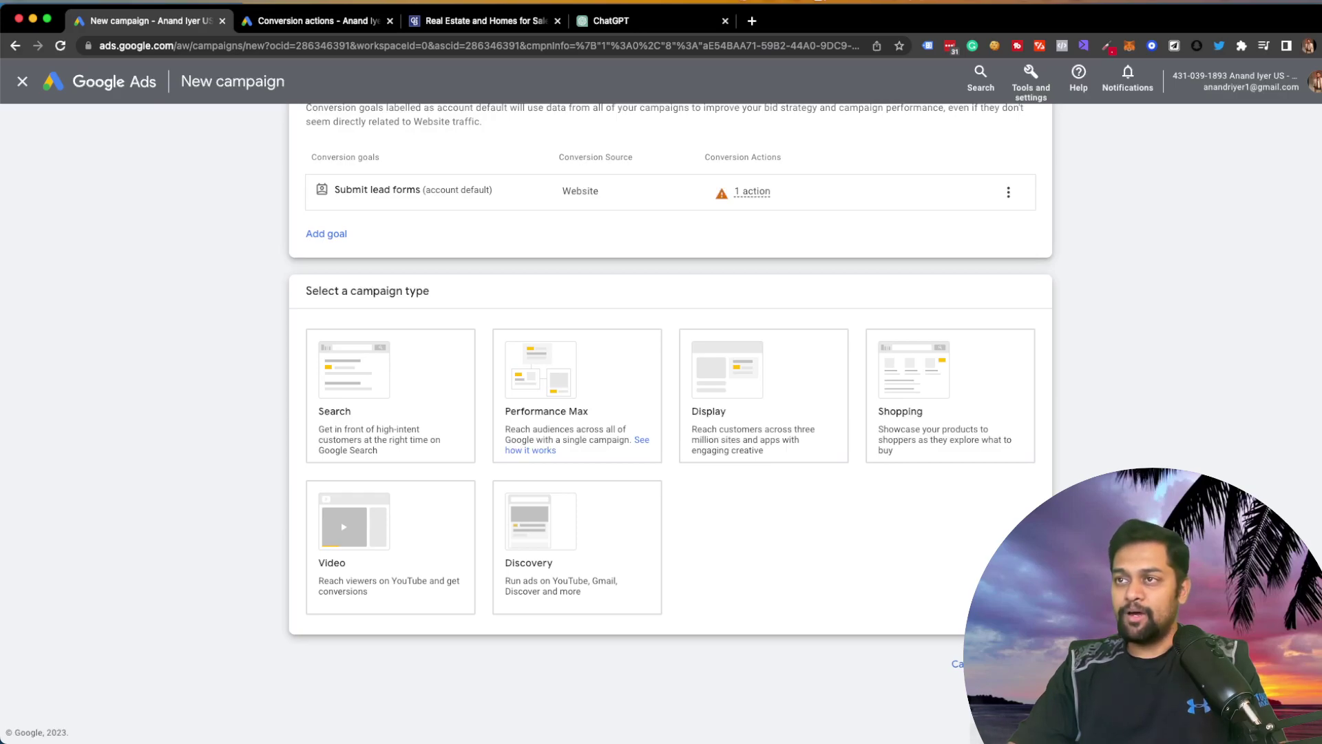
# Step: Look through the introduction explaining how the Performance Max campaign type works
pyautogui.click(402, 413)
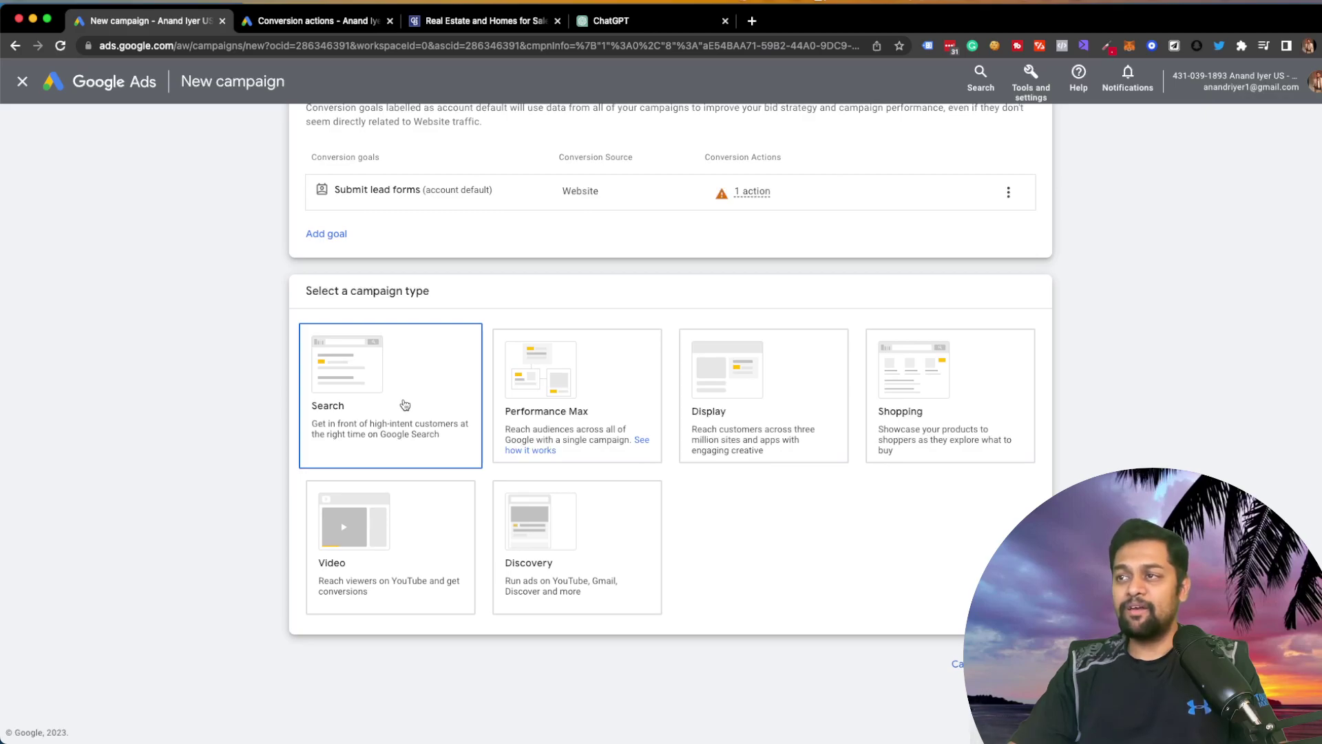
pyautogui.click(627, 431)
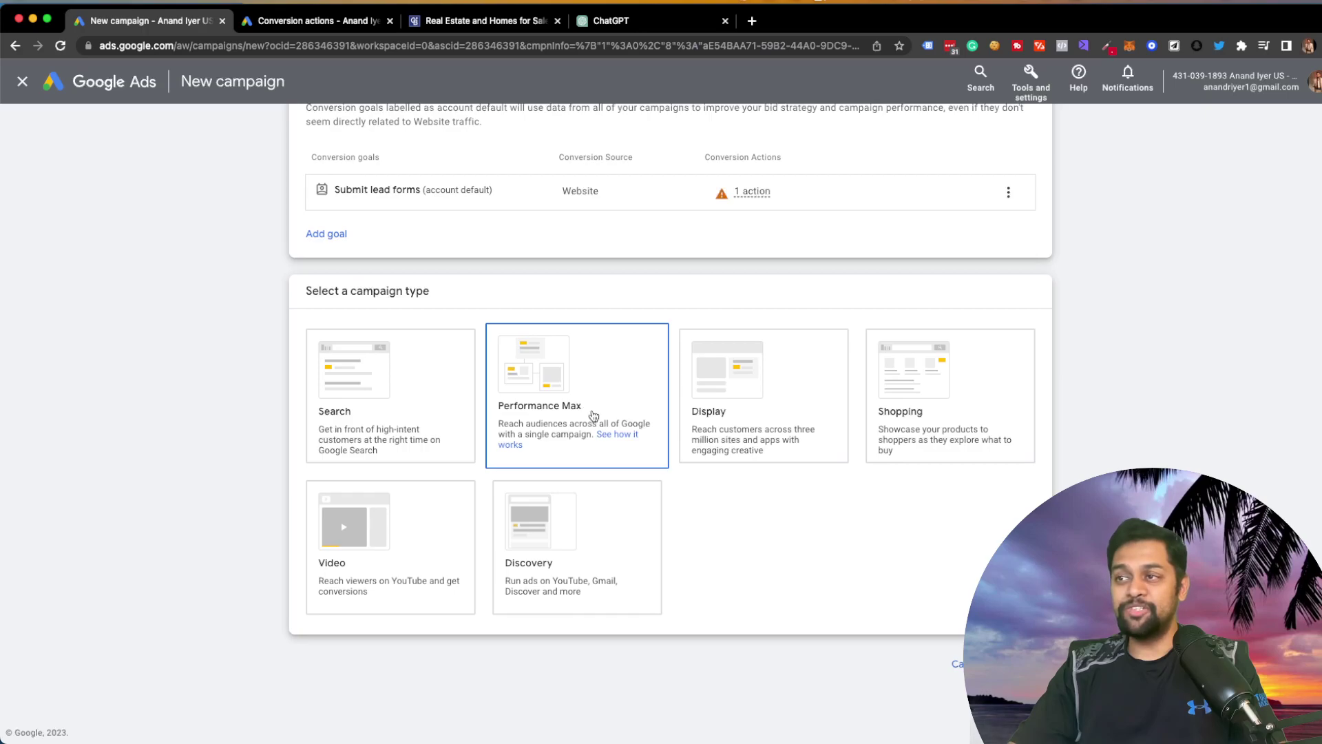
pyautogui.click(618, 440)
pyautogui.click(644, 445)
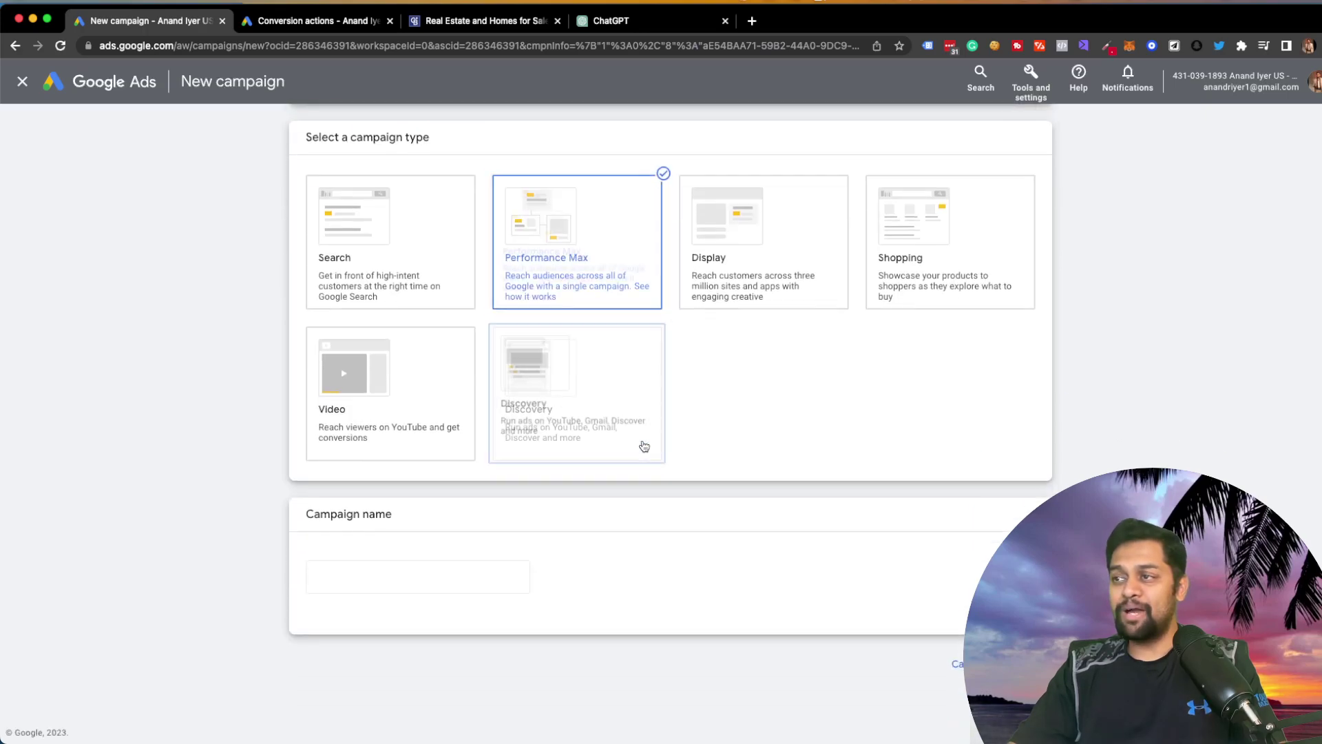
pyautogui.click(635, 446)
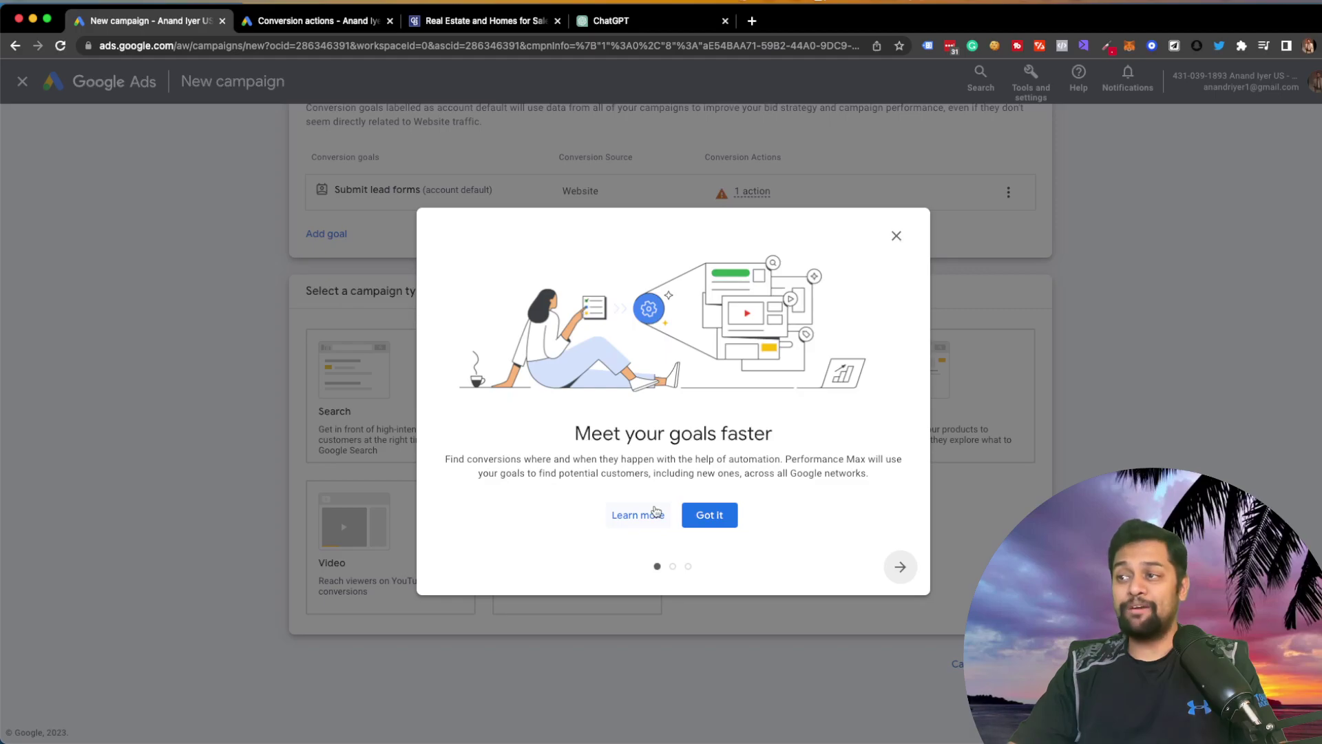
pyautogui.click(898, 567)
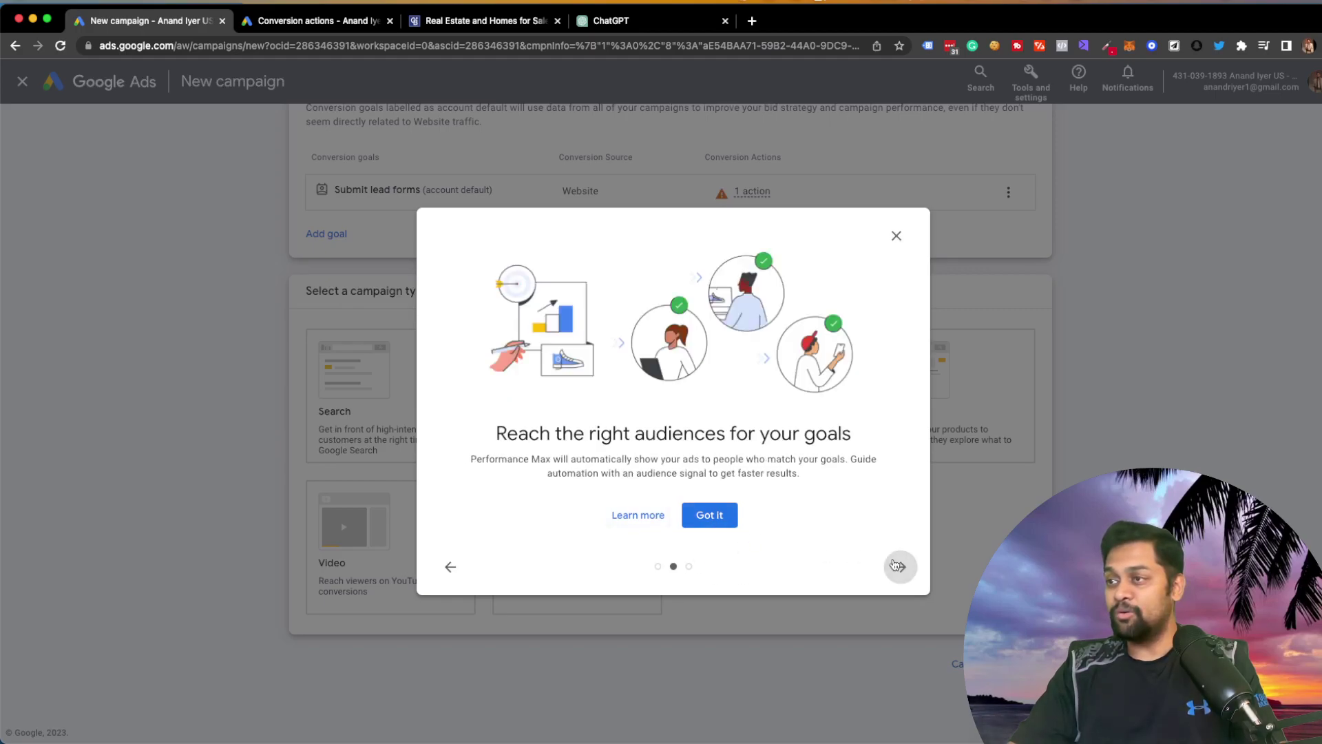
pyautogui.click(898, 566)
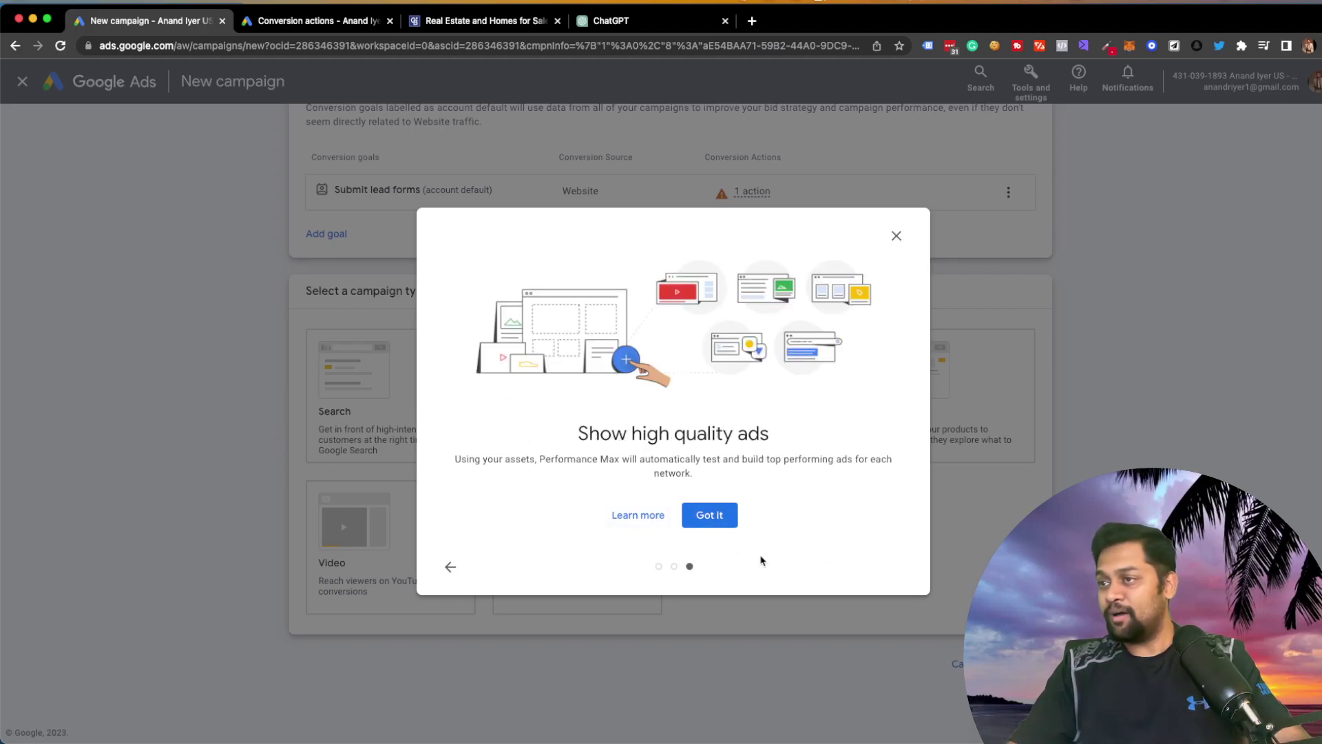
# Step: Skim the Performance Max help article, including how it works with Search campaigns or keywords, and close the help
pyautogui.click(637, 516)
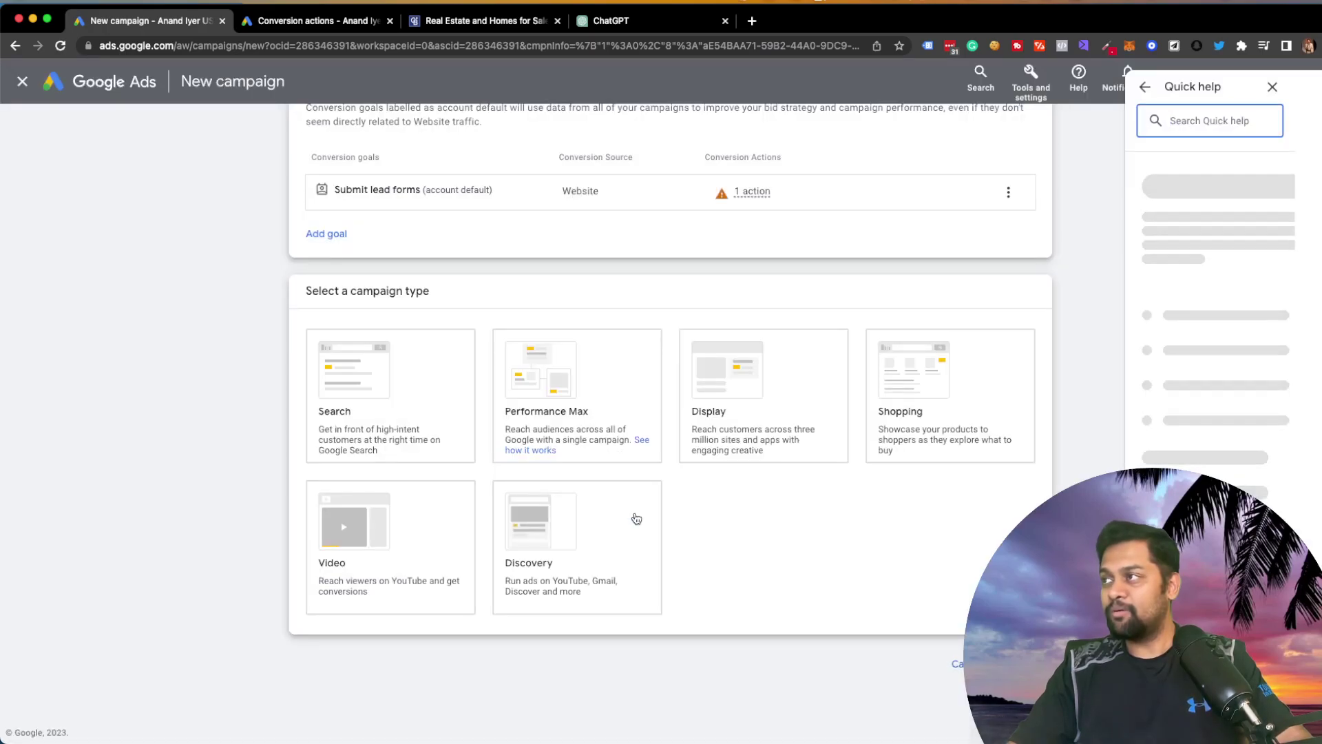
pyautogui.scroll(-5, 1213, 400)
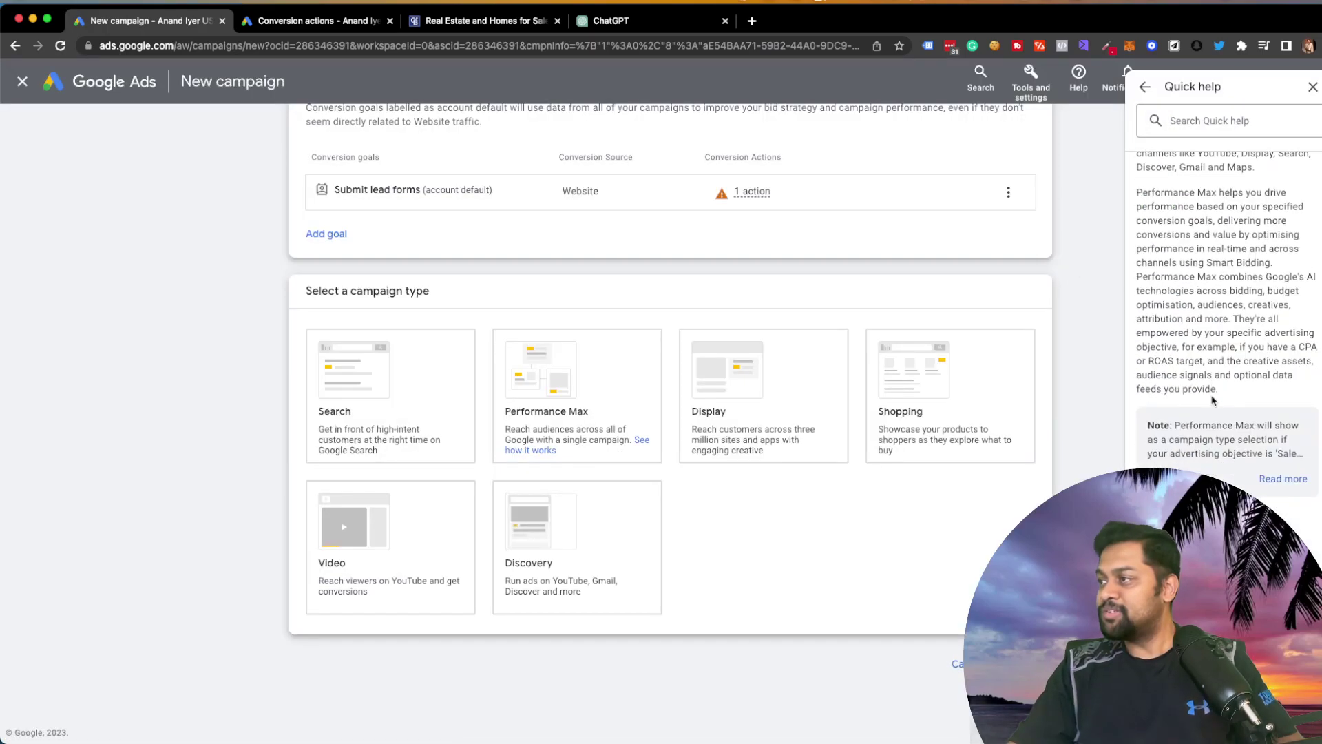
pyautogui.scroll(-4, 1212, 400)
pyautogui.scroll(-10, 1219, 421)
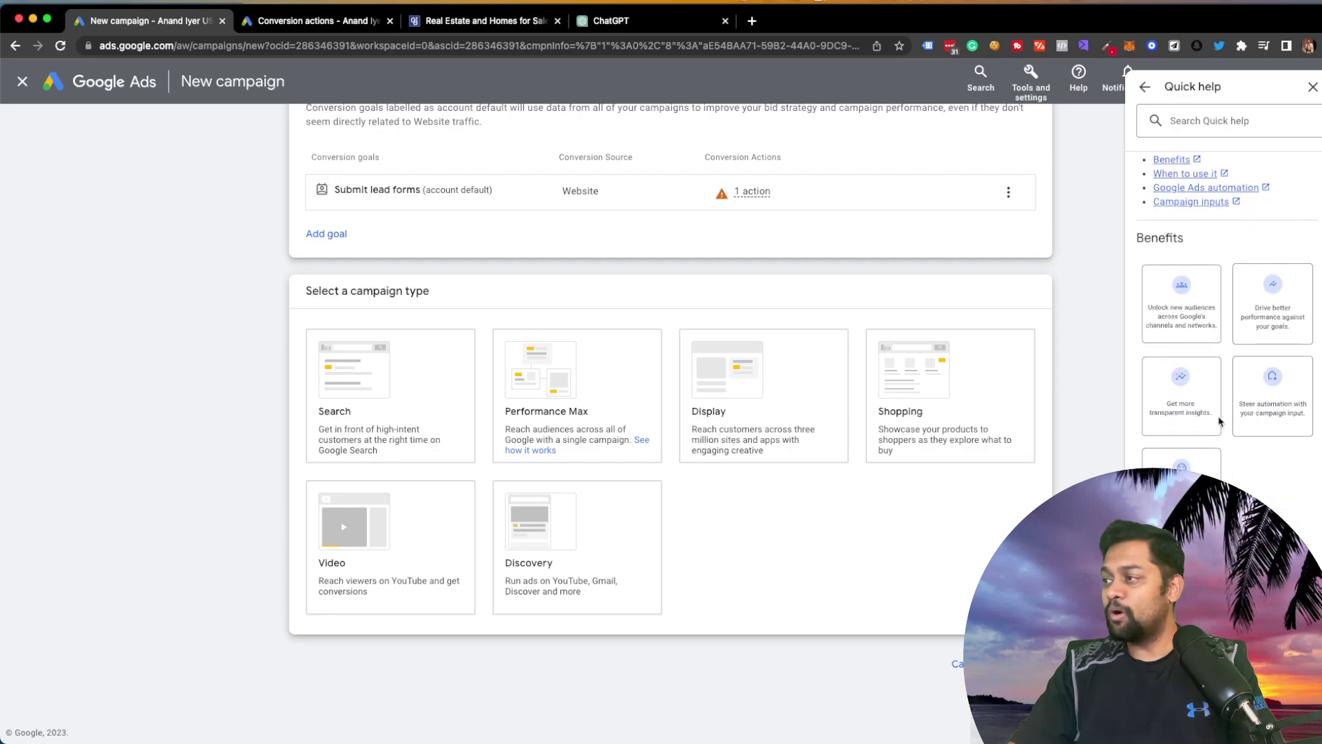
pyautogui.scroll(-6, 1219, 417)
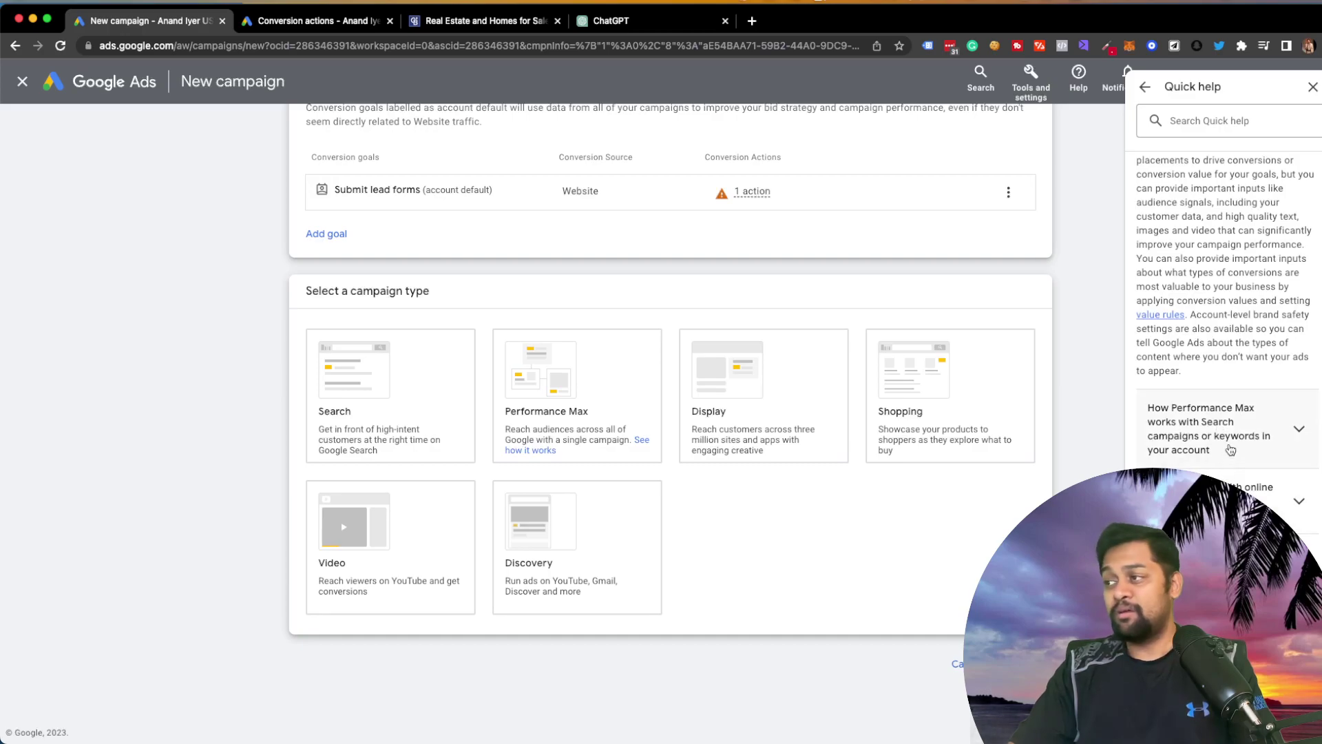
pyautogui.click(1231, 450)
pyautogui.scroll(-10, 1233, 651)
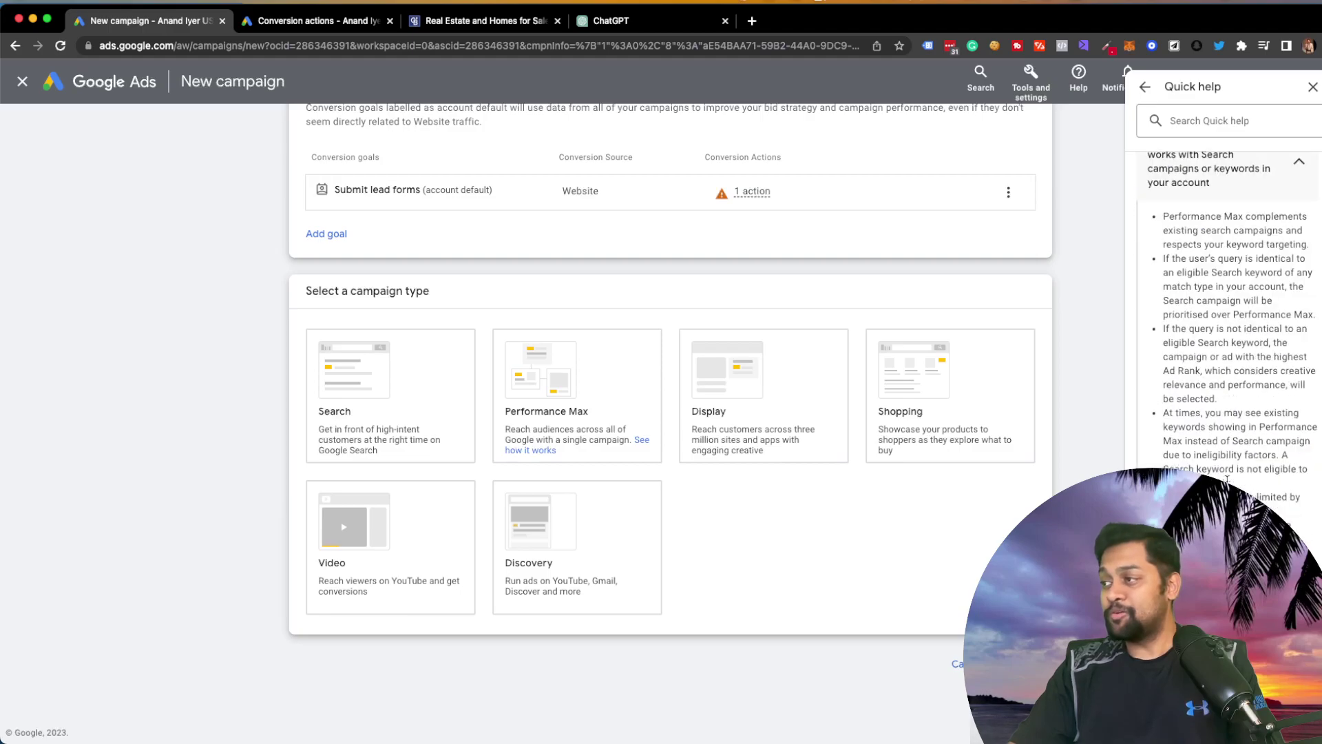
pyautogui.scroll(5, 1226, 310)
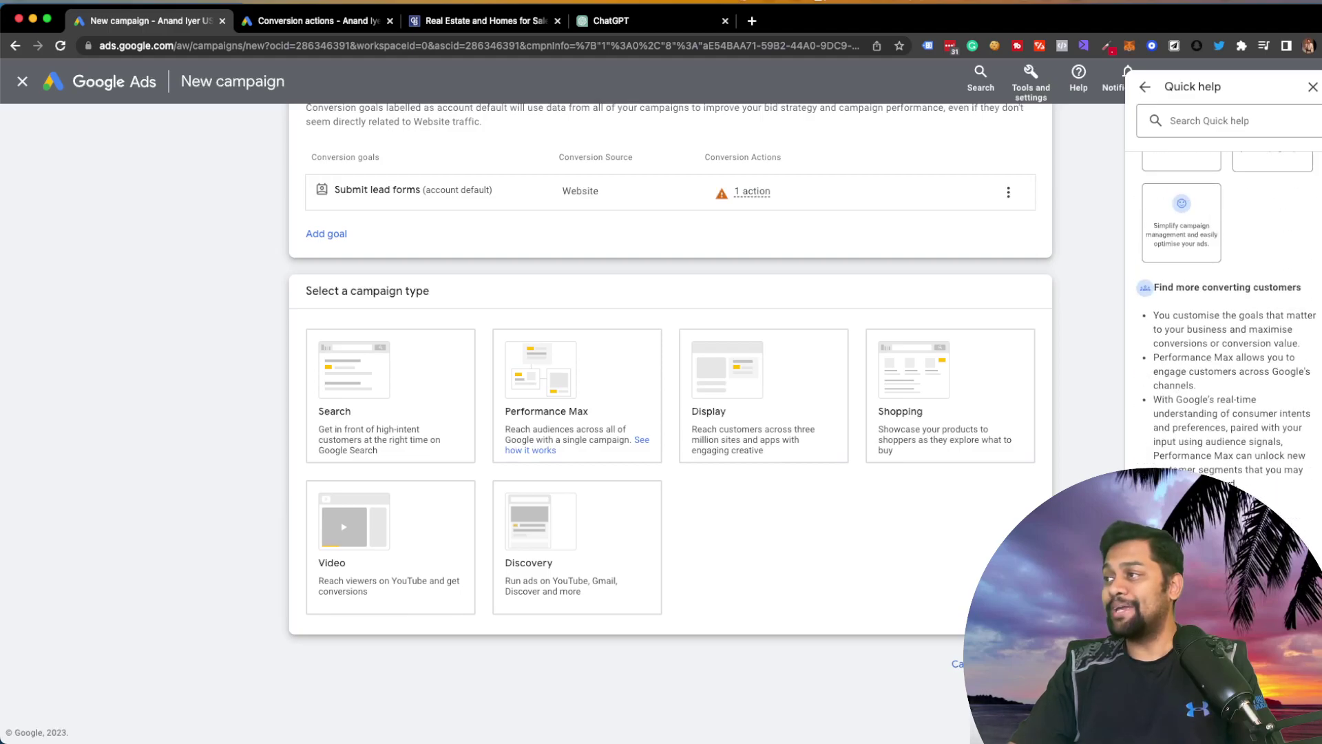
pyautogui.scroll(5, 1214, 419)
pyautogui.scroll(5, 1214, 418)
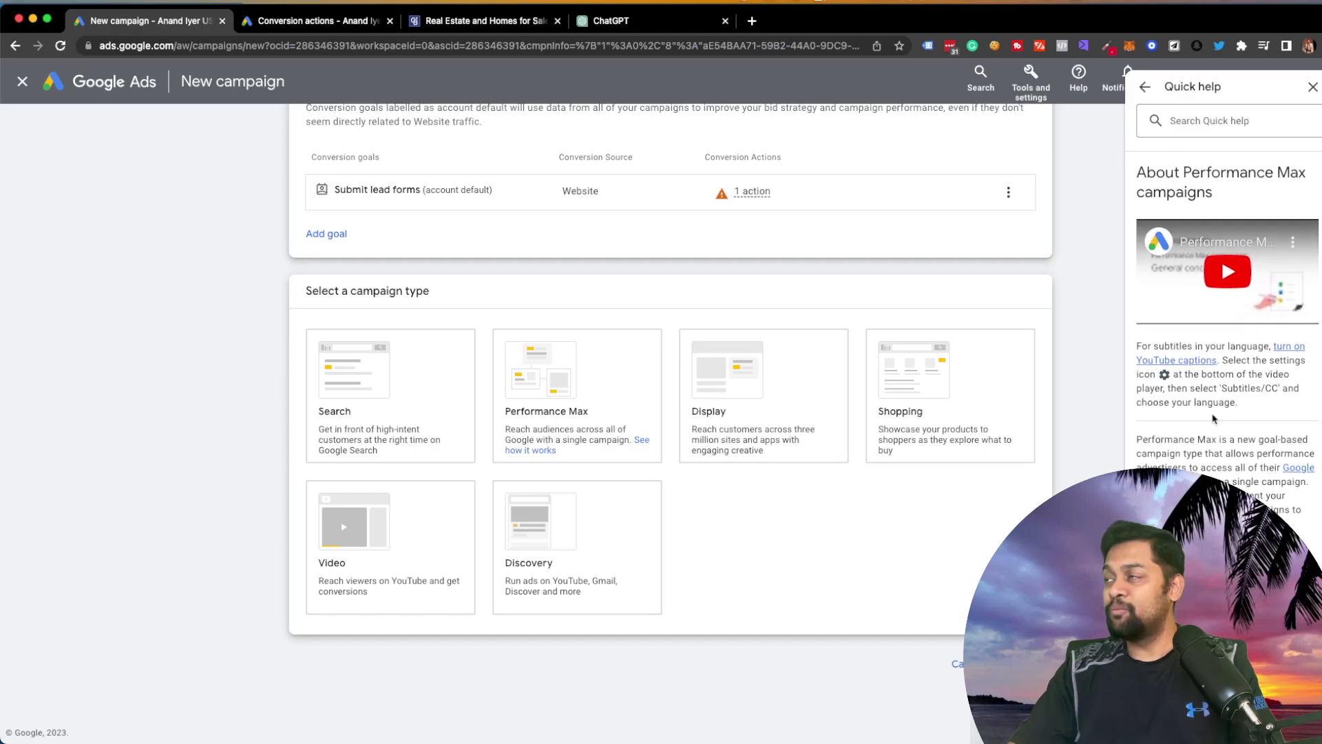
pyautogui.click(1312, 87)
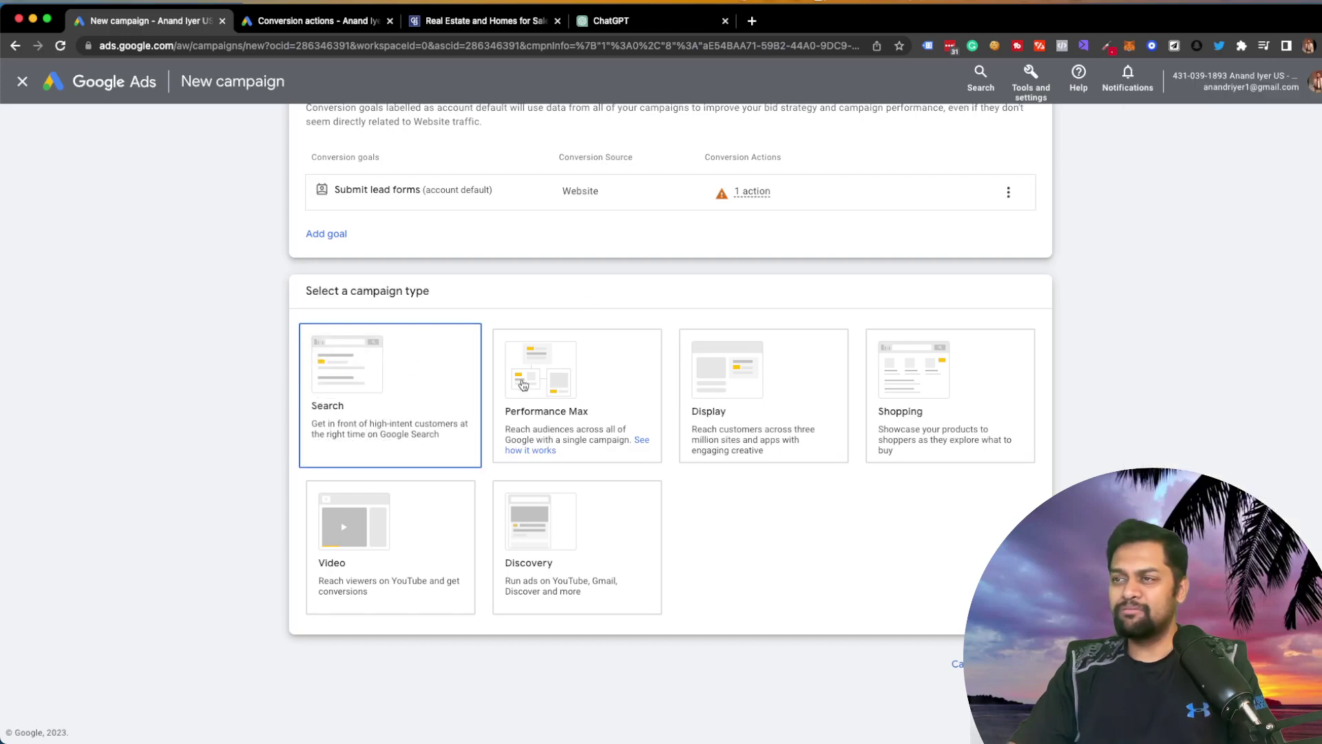
pyautogui.click(522, 384)
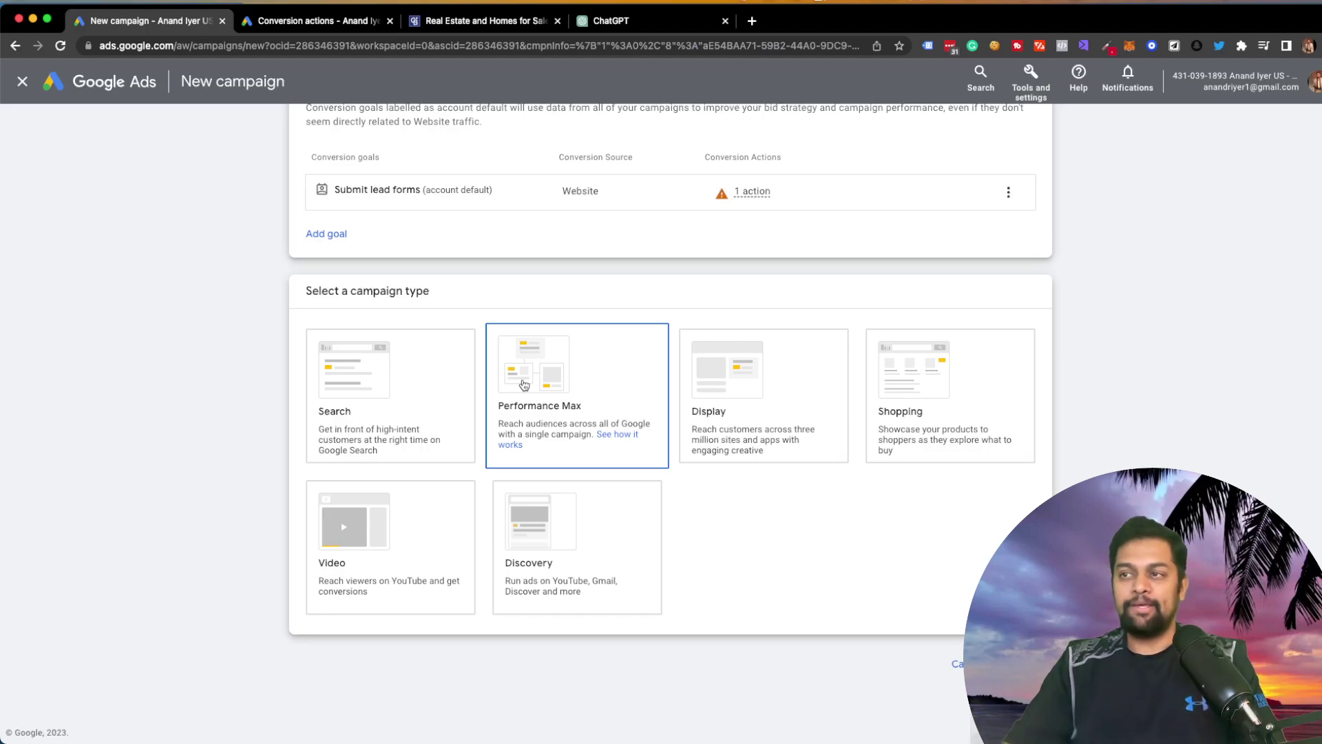
pyautogui.click(759, 403)
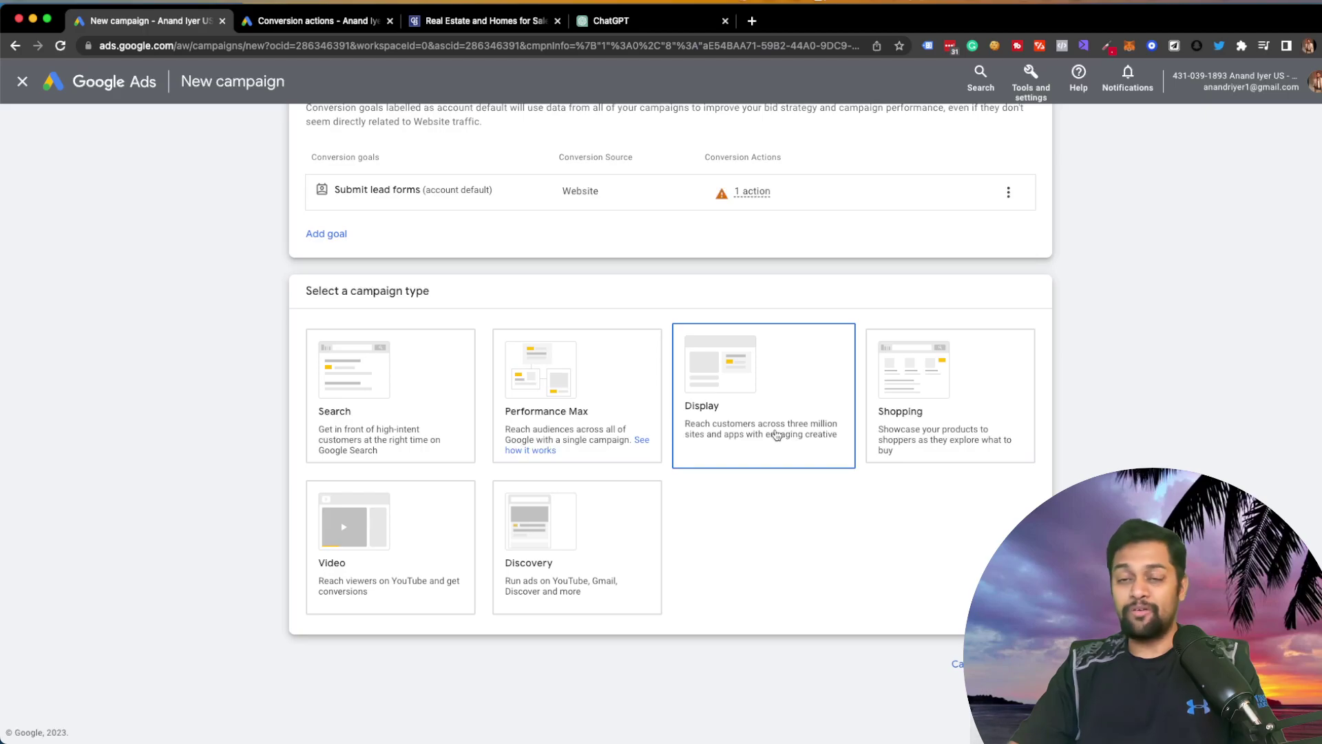
pyautogui.click(971, 413)
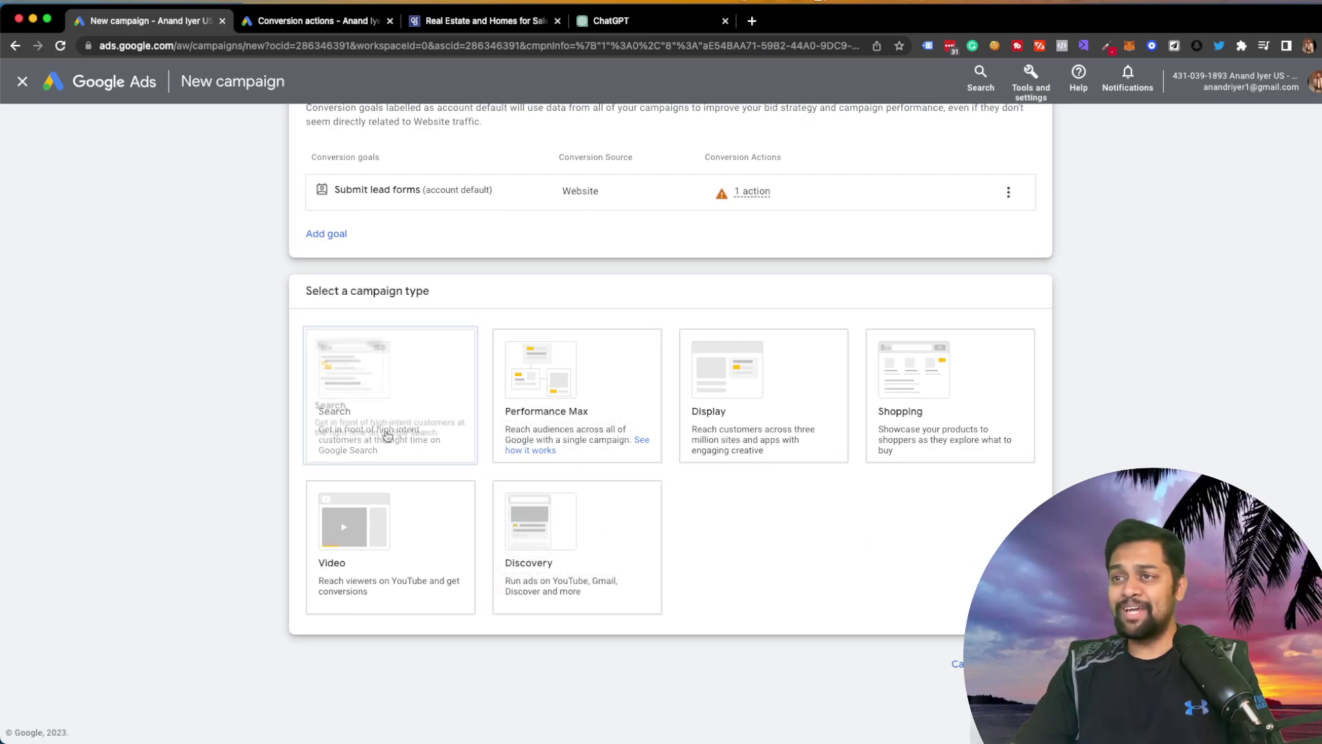
# Step: Choose Search as the campaign type and enter the business's website address as the way to reach the goal
pyautogui.click(385, 421)
pyautogui.click(429, 438)
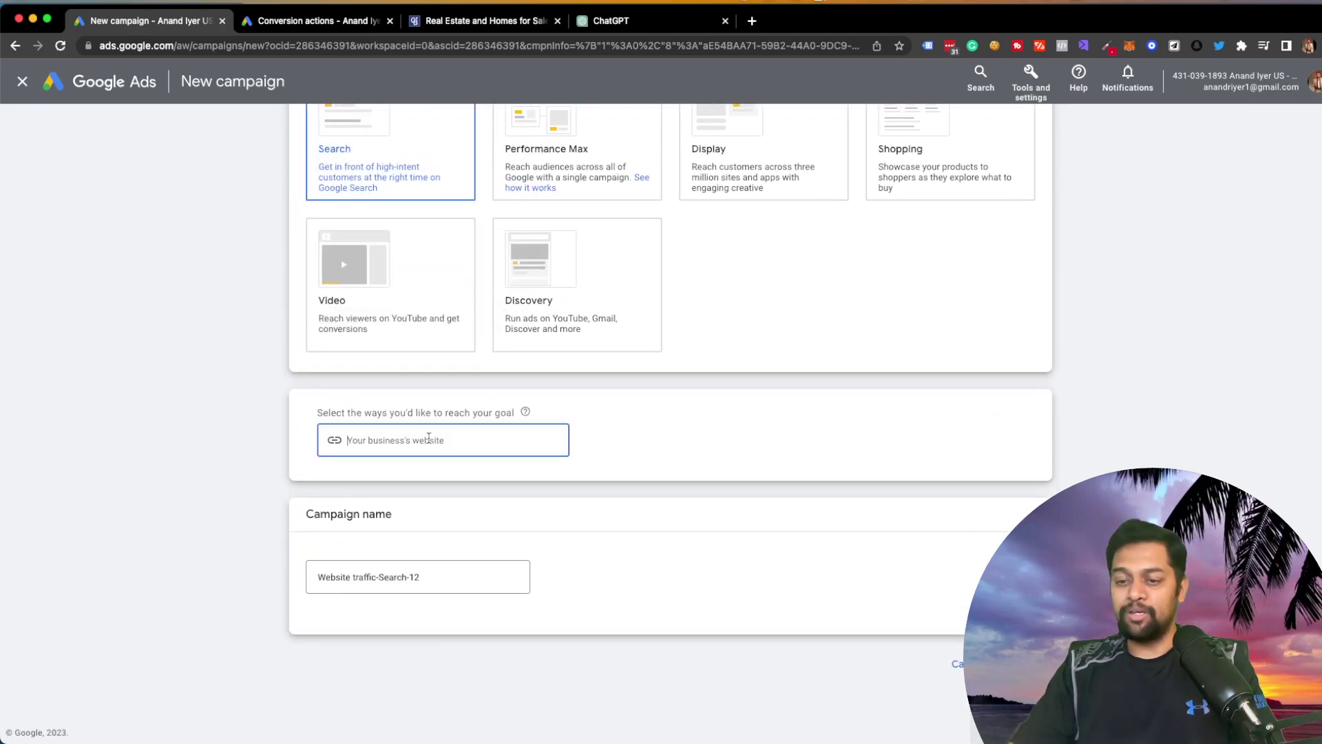
pyautogui.write('www.')
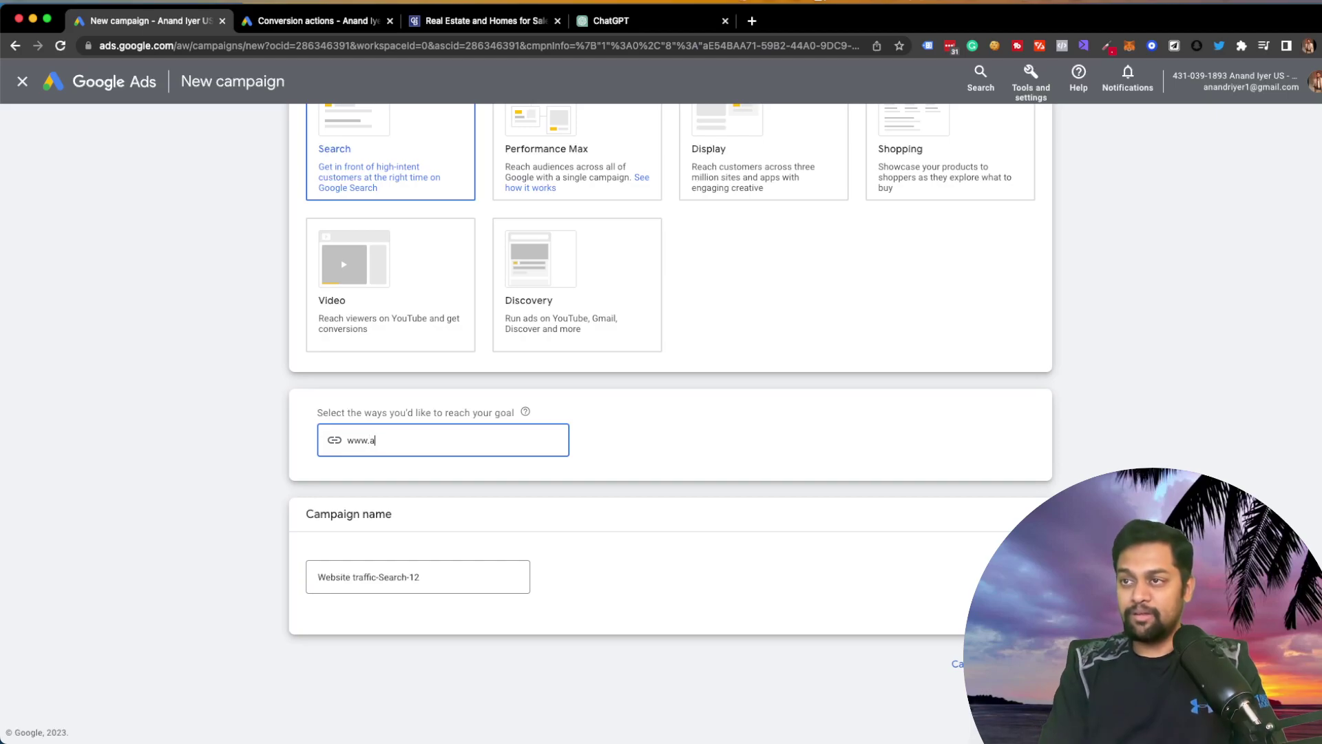
pyautogui.write('anandriyer.com')
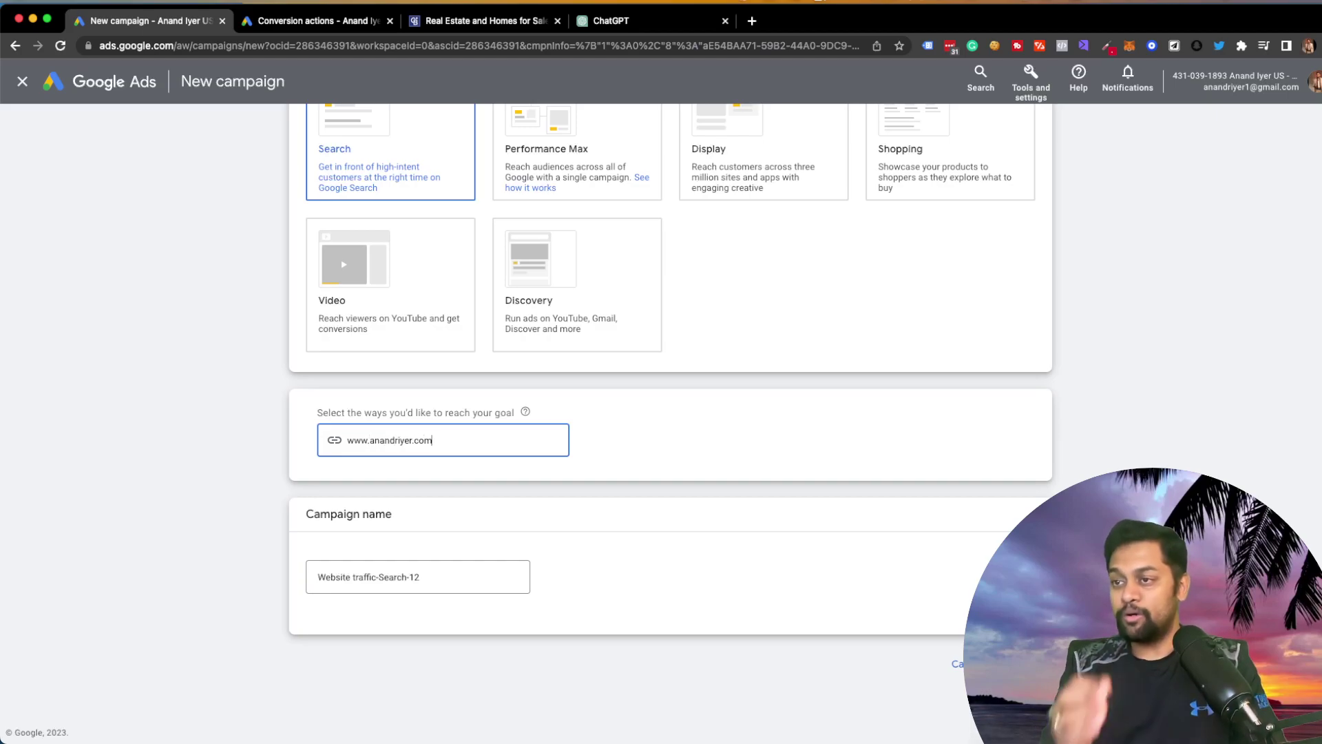
# Step: Replace the suggested campaign name with "Real Estate"
pyautogui.press('Tab')
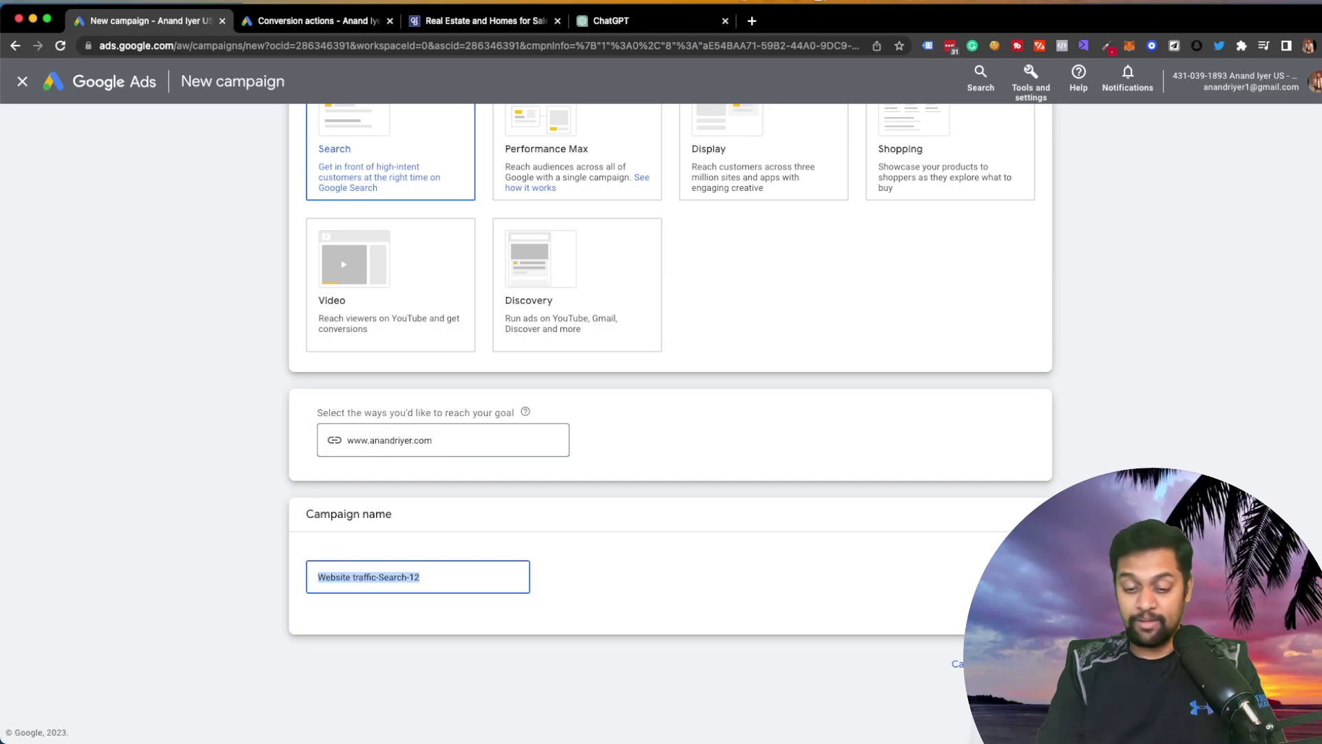
pyautogui.write('Real Estate')
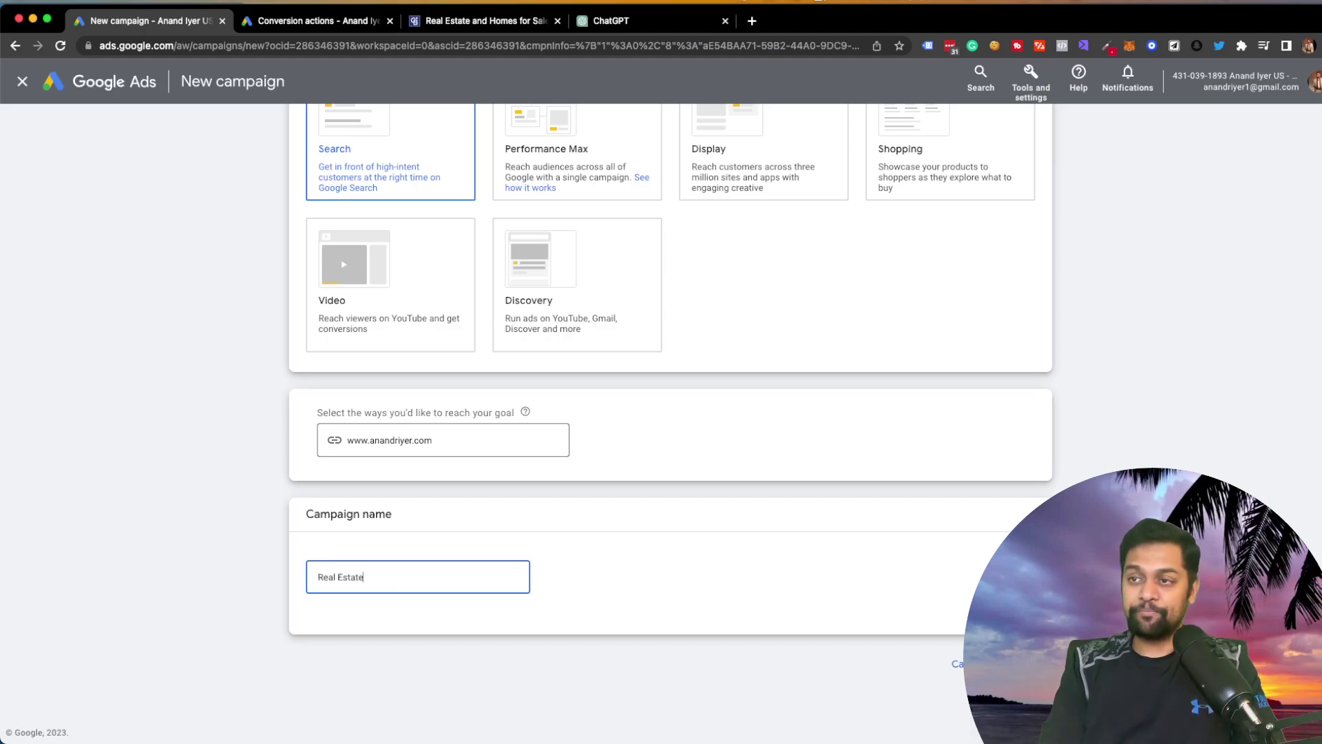
# Step: Complete the campaign name as "Real Estate - Traffic", continue to the bidding settings, and set the bidding focus to Clicks
pyautogui.write(' - Traffic')
pyautogui.click(1021, 664)
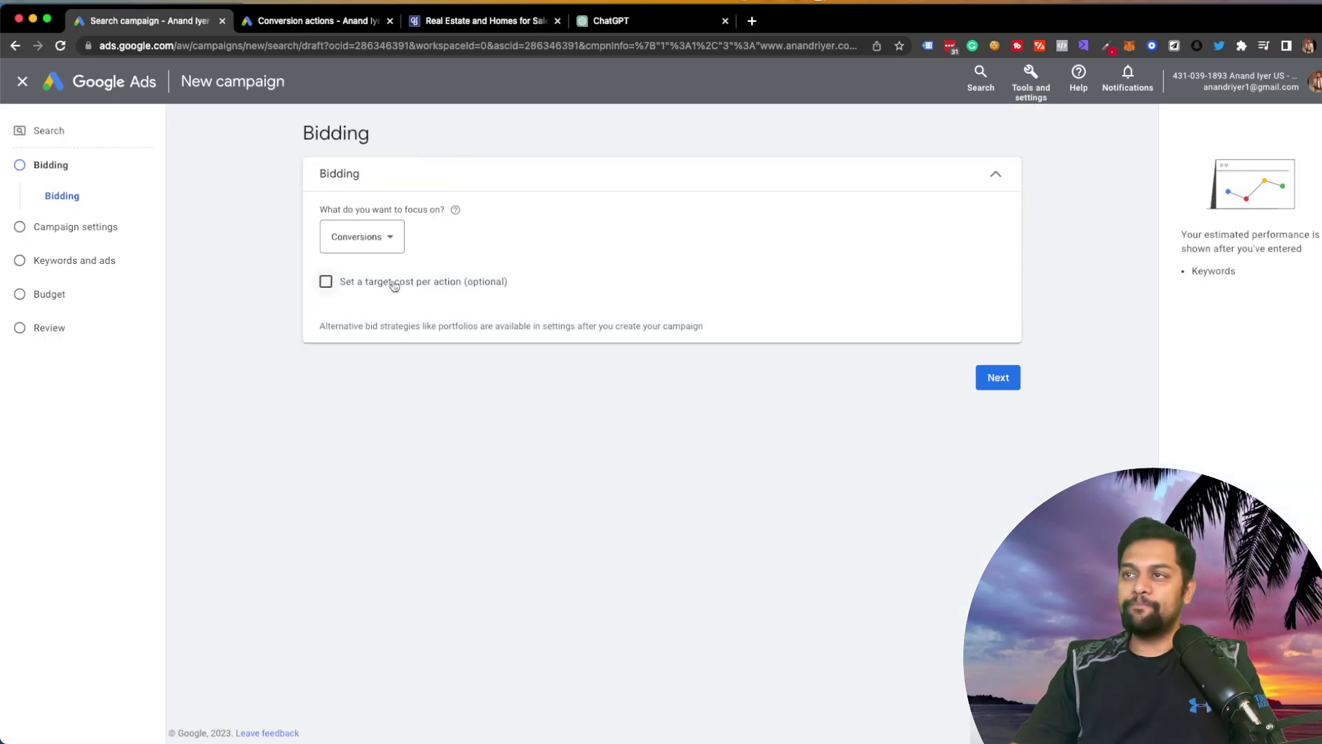
pyautogui.click(377, 239)
pyautogui.click(393, 339)
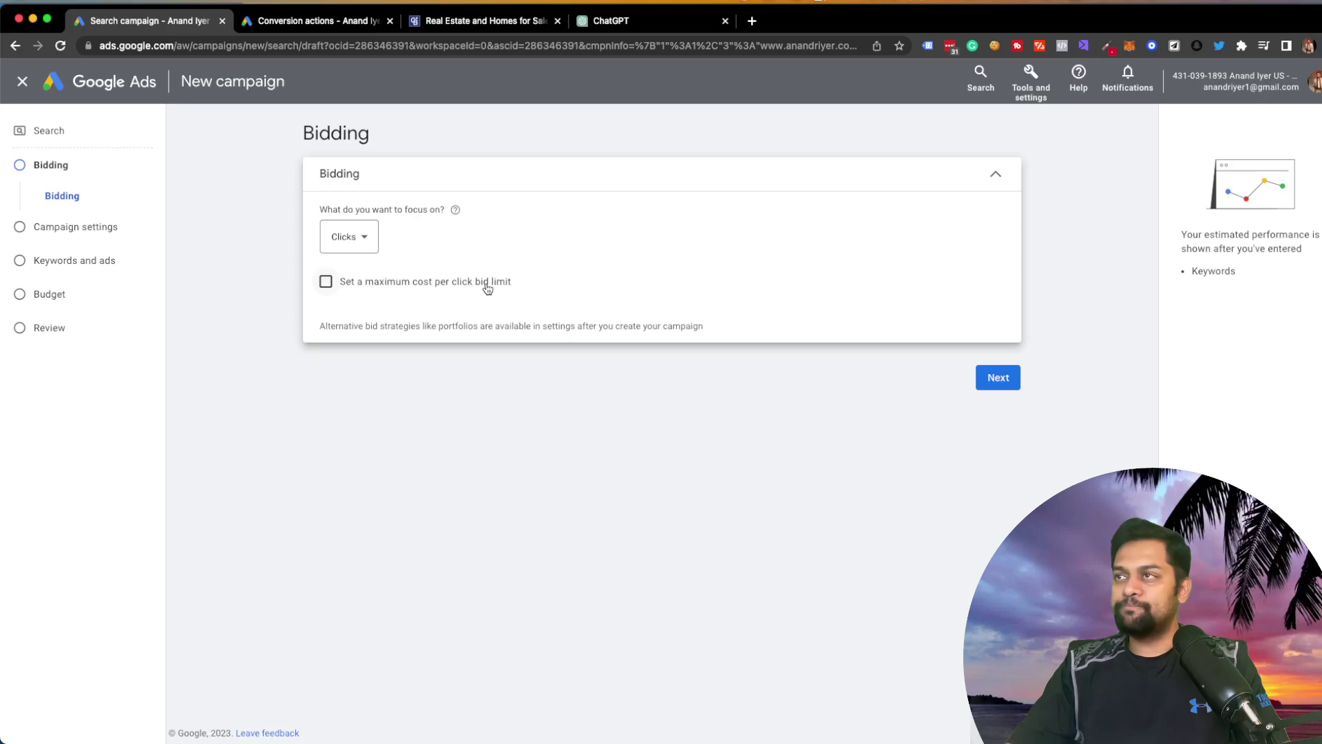
# Step: Open Semrush's Keyword Overview in a new browser tab placed beside the Google Ads tabs
pyautogui.click(752, 21)
pyautogui.write('ser')
pyautogui.press('BackSpace')
pyautogui.write('m')
pyautogui.moveTo(752, 21); pyautogui.dragTo(496, 30)
pyautogui.press('super+w')
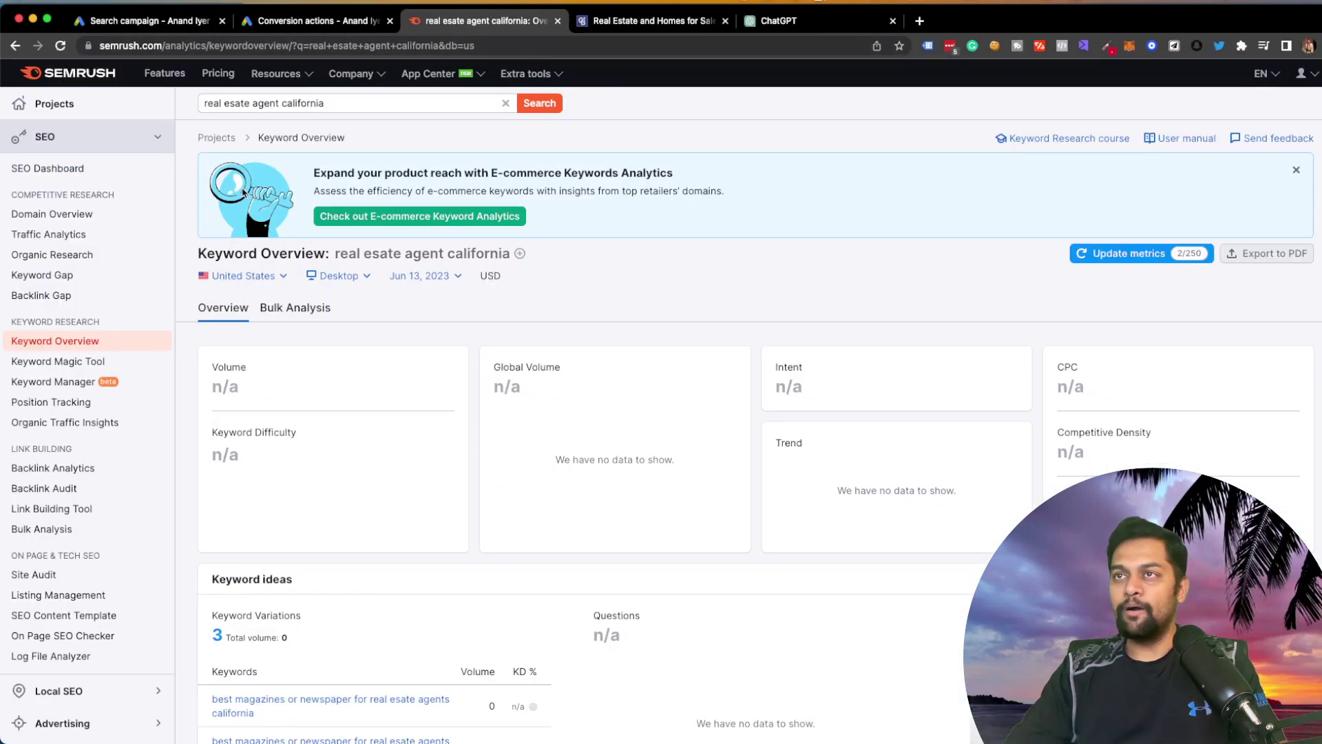
# Step: Correct the misspelled keyword query, remove "california" from it, and look up "real estate agent"
pyautogui.click(313, 101)
pyautogui.tripleClick(313, 101)
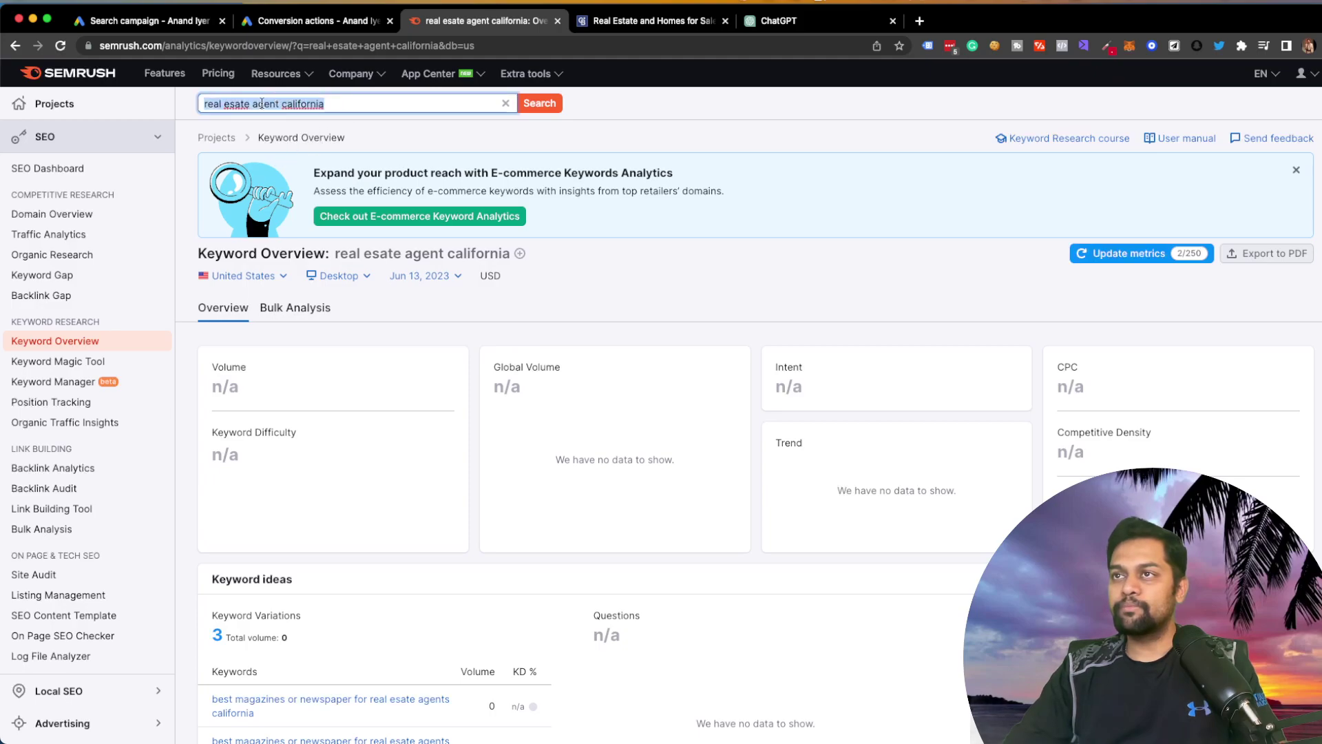
pyautogui.doubleClick(237, 104)
pyautogui.rightClick(239, 107)
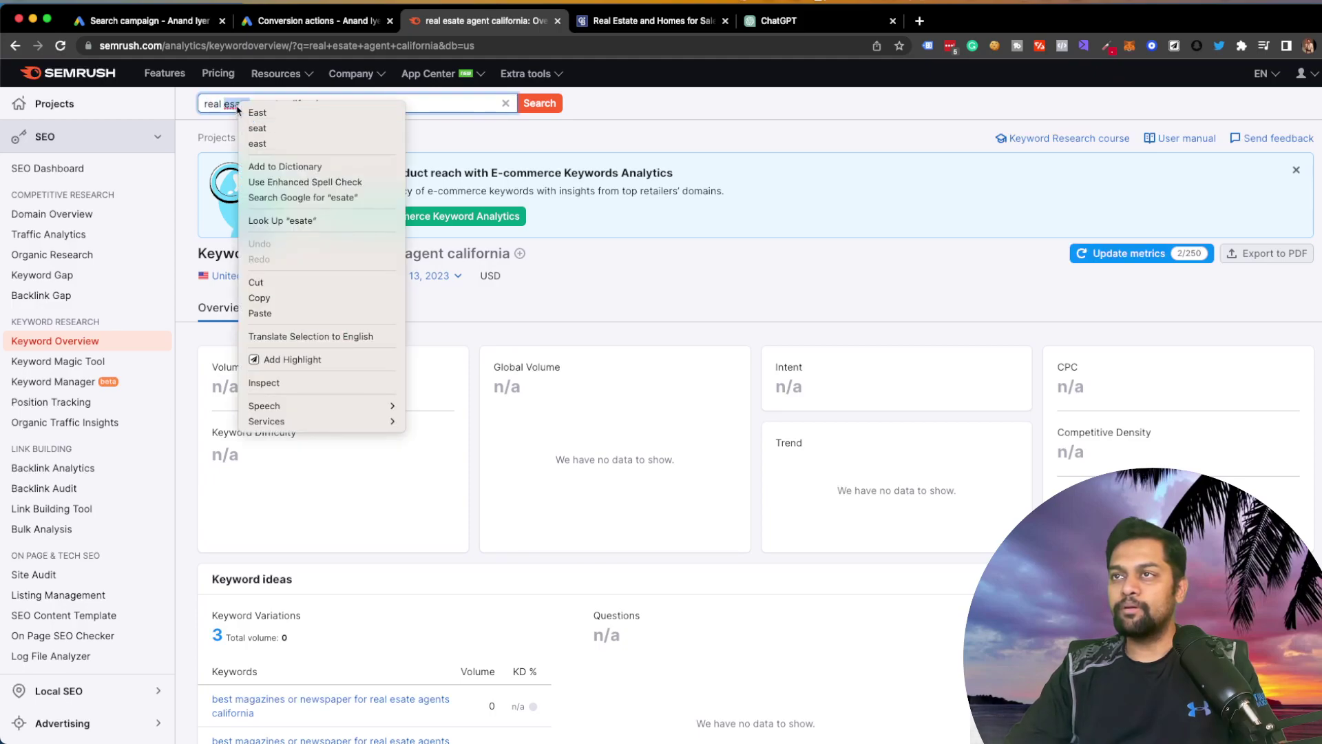
pyautogui.press('Escape')
pyautogui.write('estate')
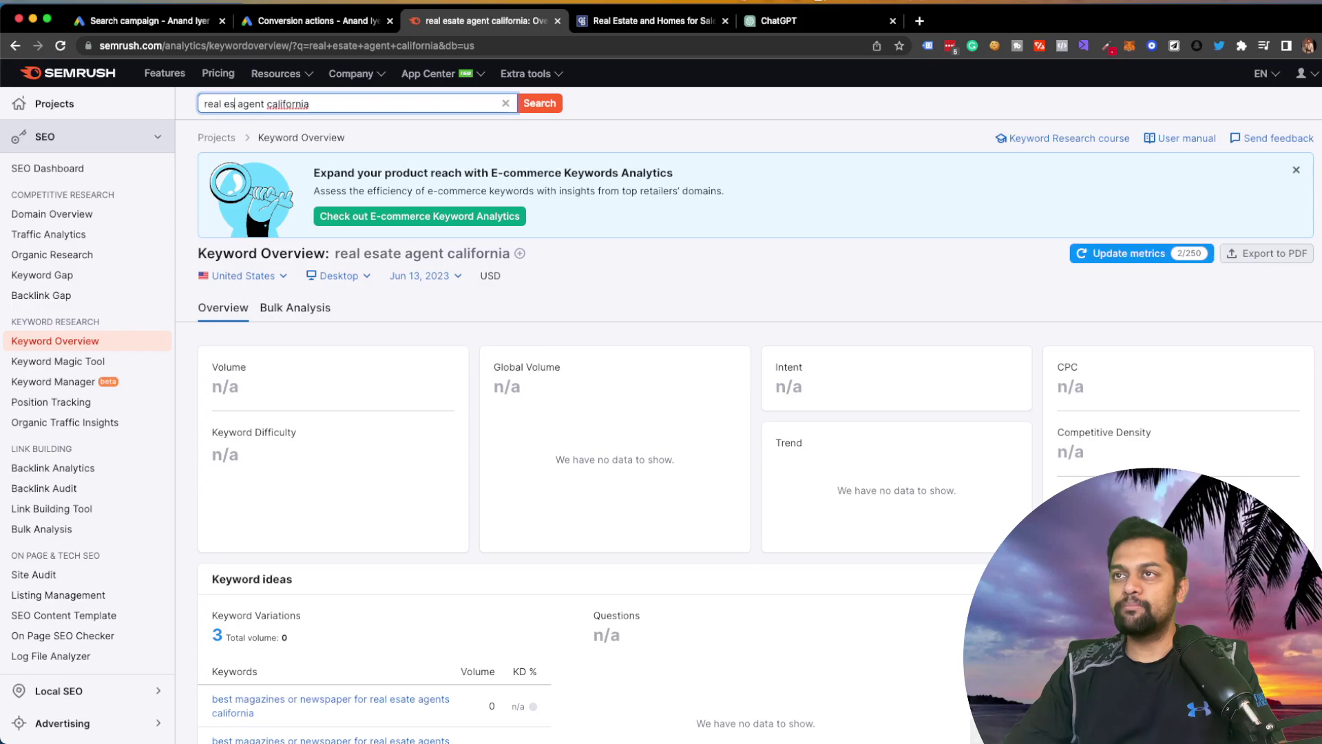
pyautogui.doubleClick(306, 104)
pyautogui.press('BackSpace')
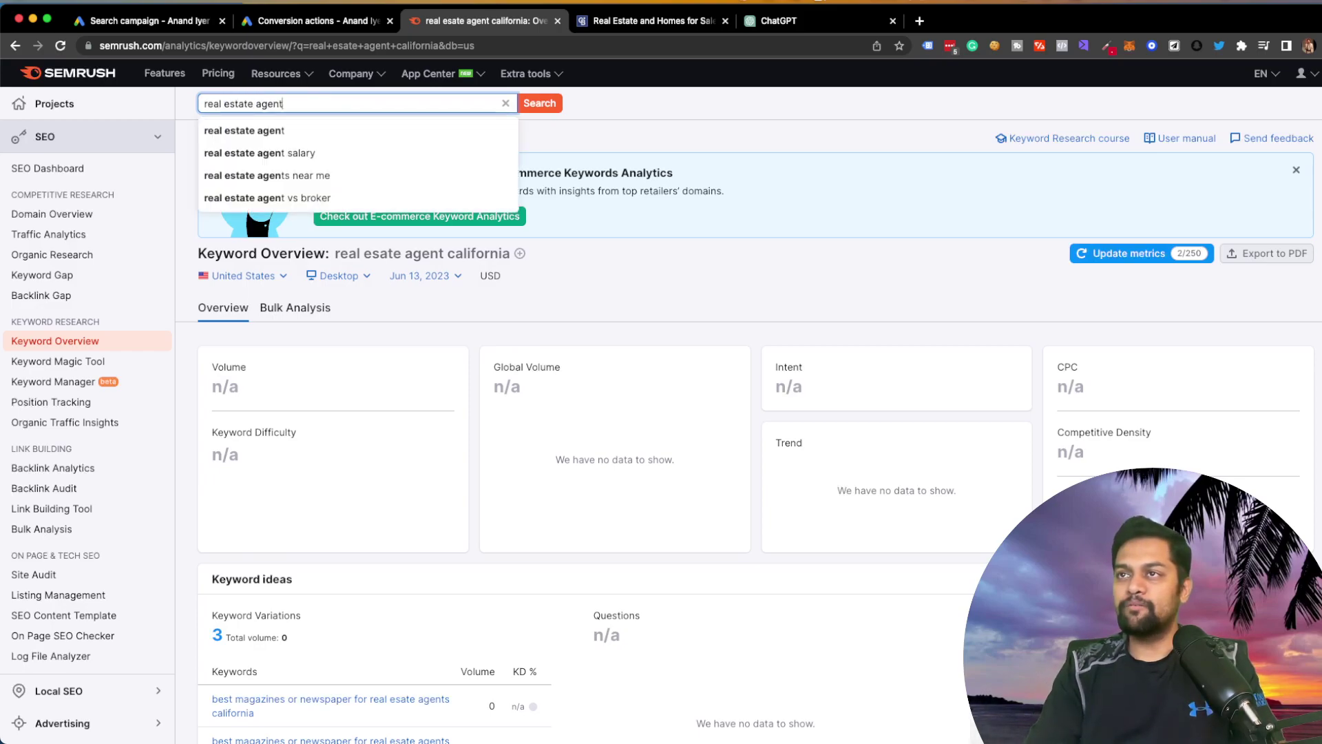
pyautogui.press('Return')
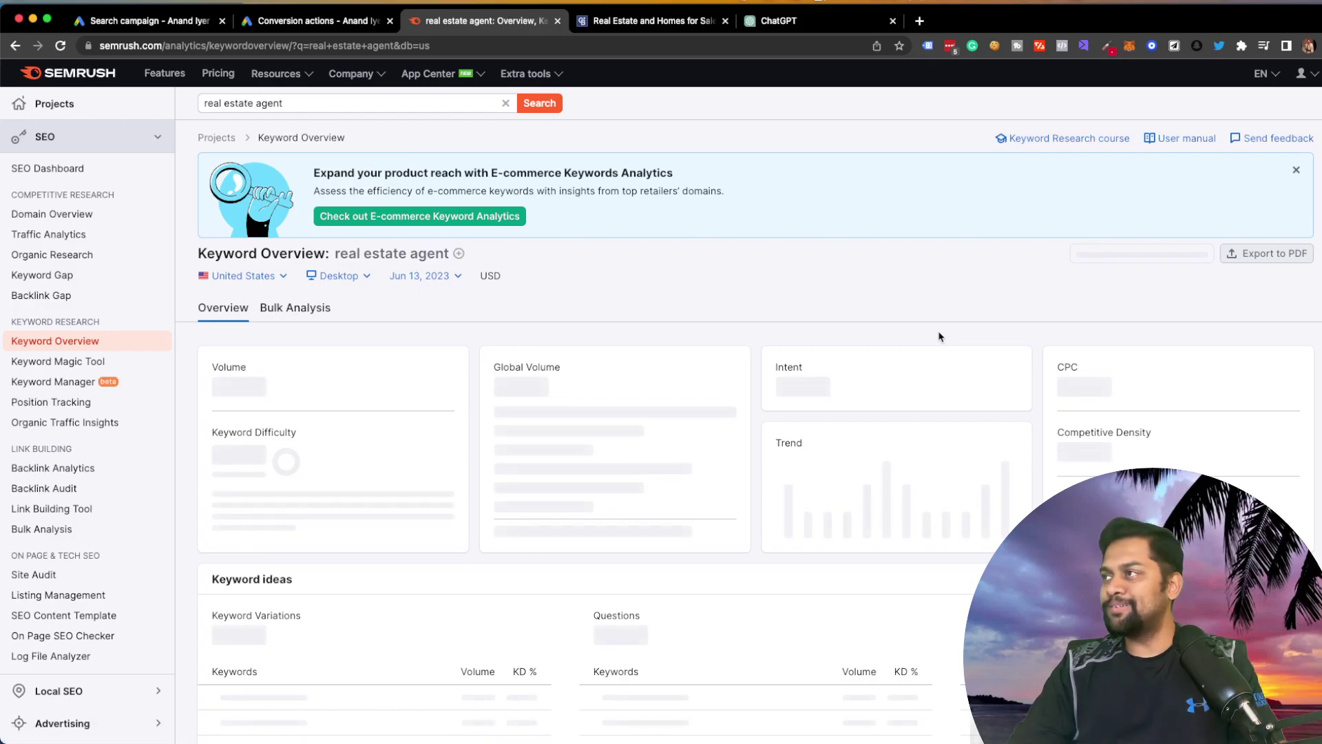
# Step: Check the keyword's difficulty, volume and keyword ideas, and look up "real estate agent california" for comparison
pyautogui.moveTo(275, 435)
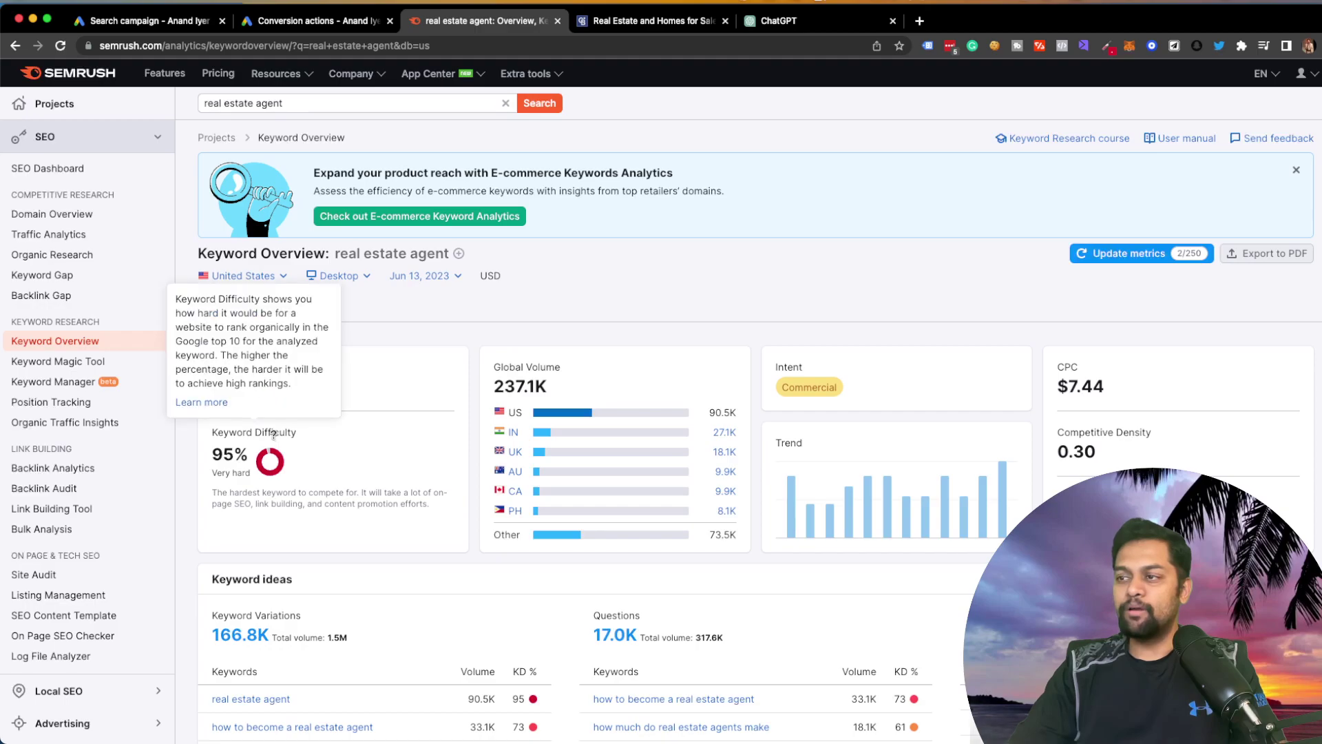
pyautogui.scroll(-2, 835, 433)
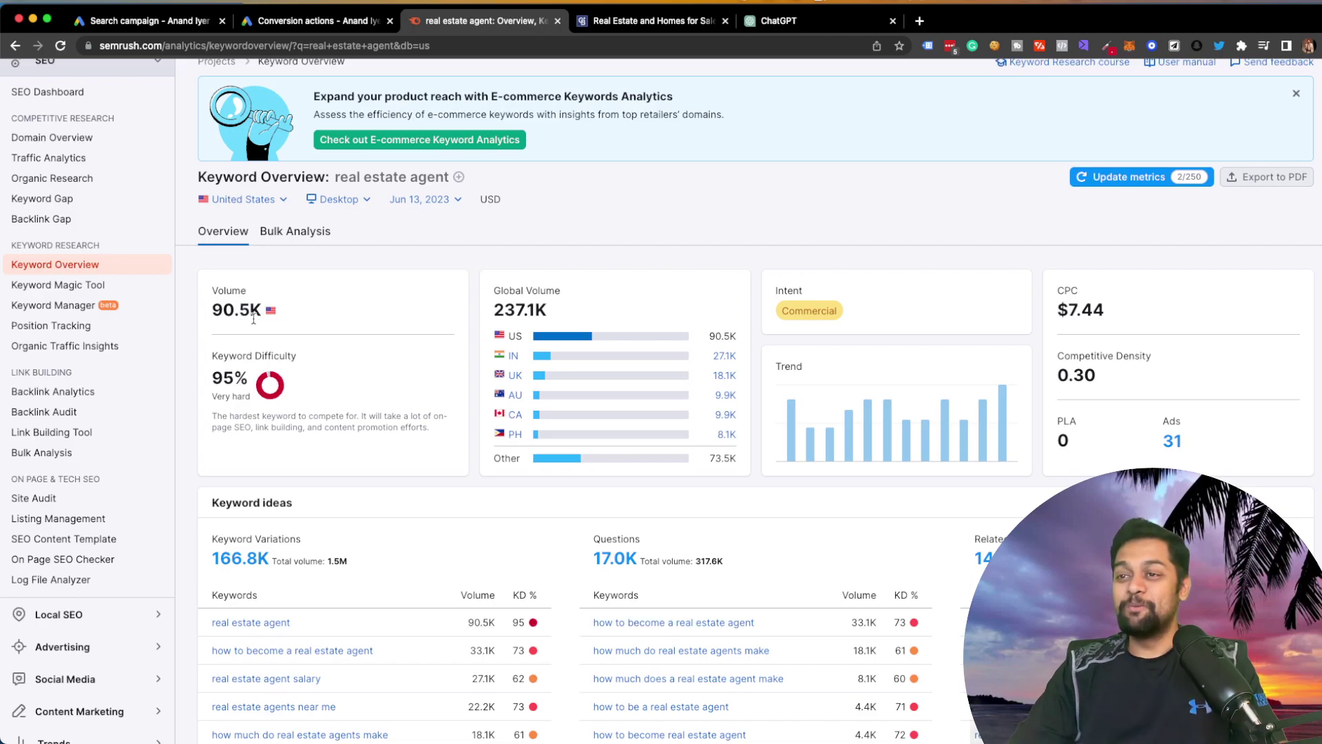
pyautogui.scroll(-5, 254, 318)
pyautogui.scroll(6, 348, 357)
pyautogui.click(348, 103)
pyautogui.write('c')
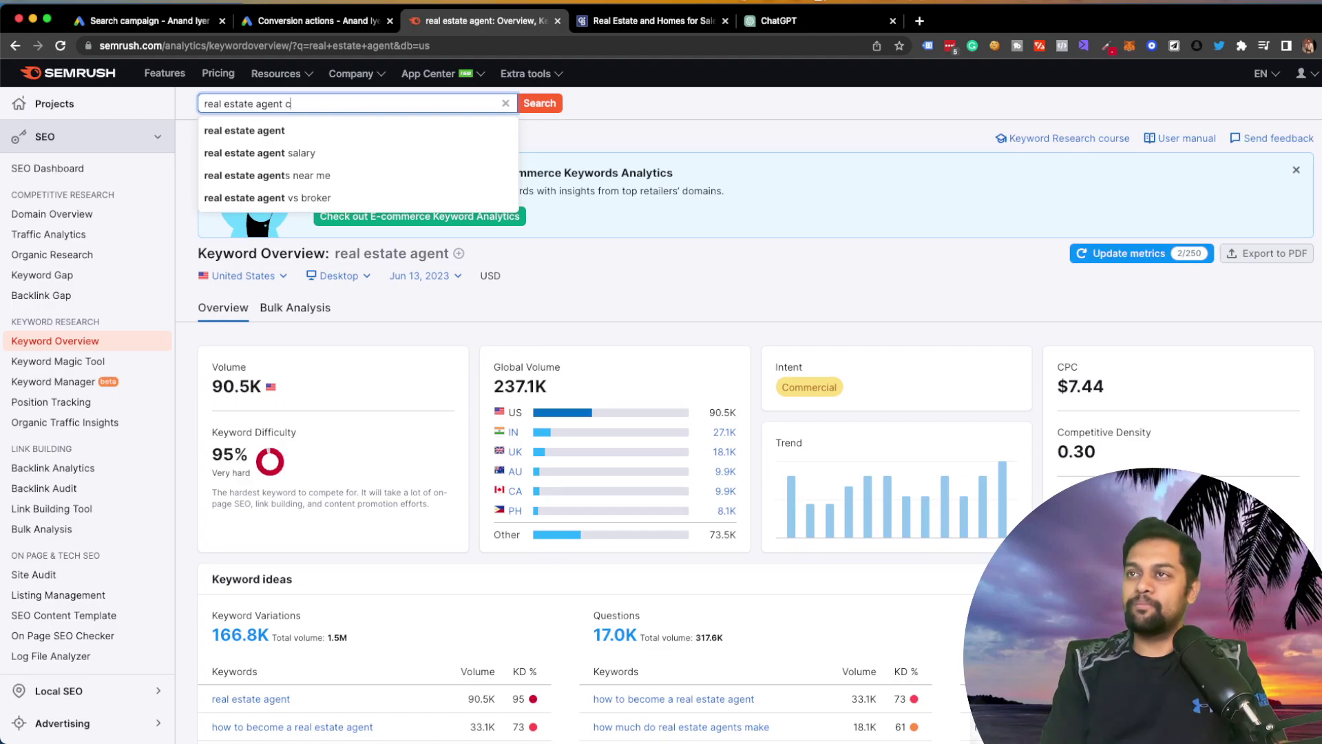
pyautogui.write('alifornia')
pyautogui.press('Return')
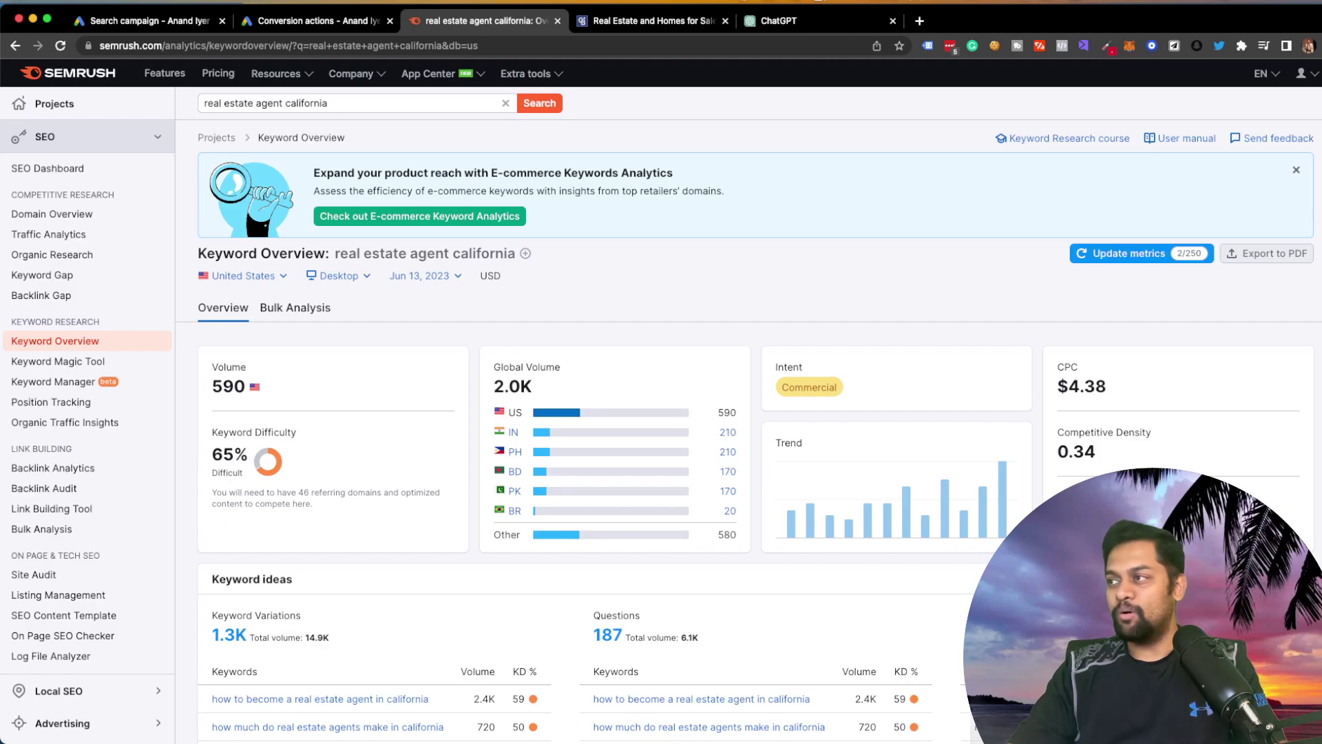
# Step: Replace the state in the keyword query with "sacramento" and look up "real estate agent sacramento"
pyautogui.doubleClick(300, 103)
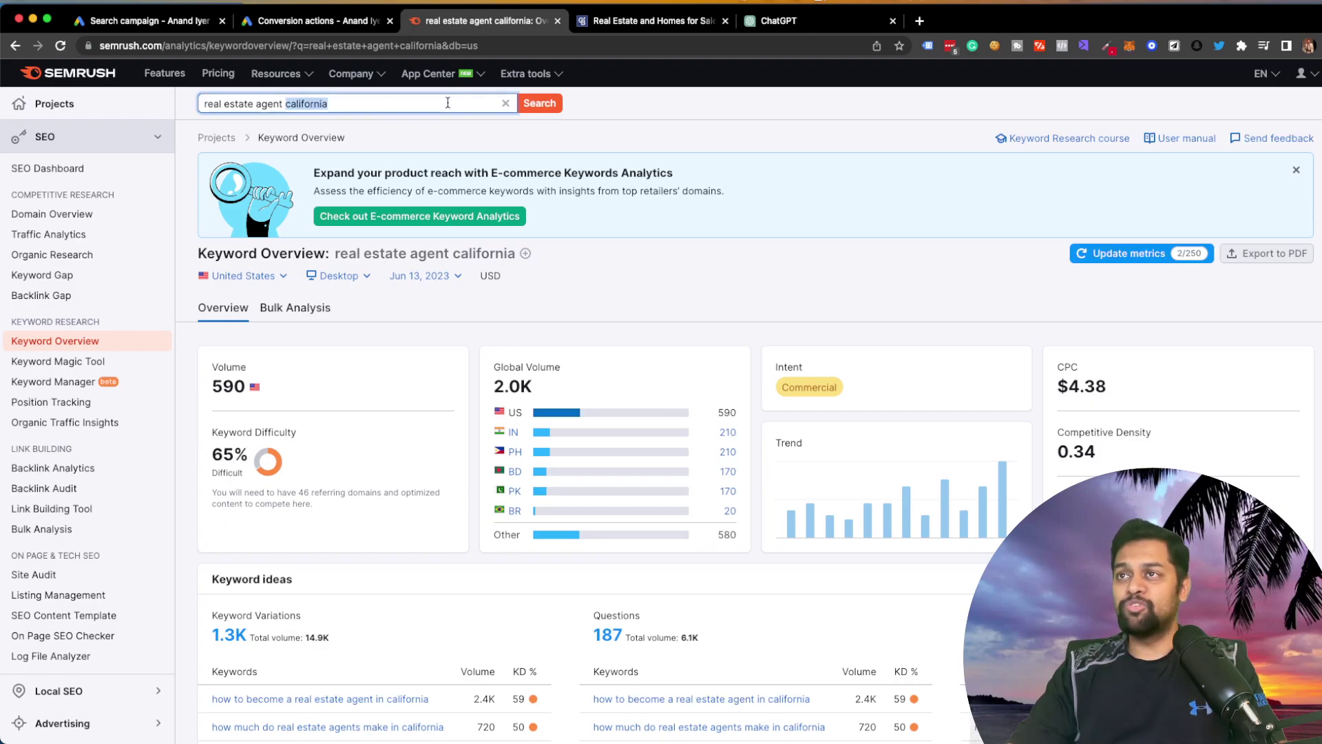
pyautogui.write('sacram')
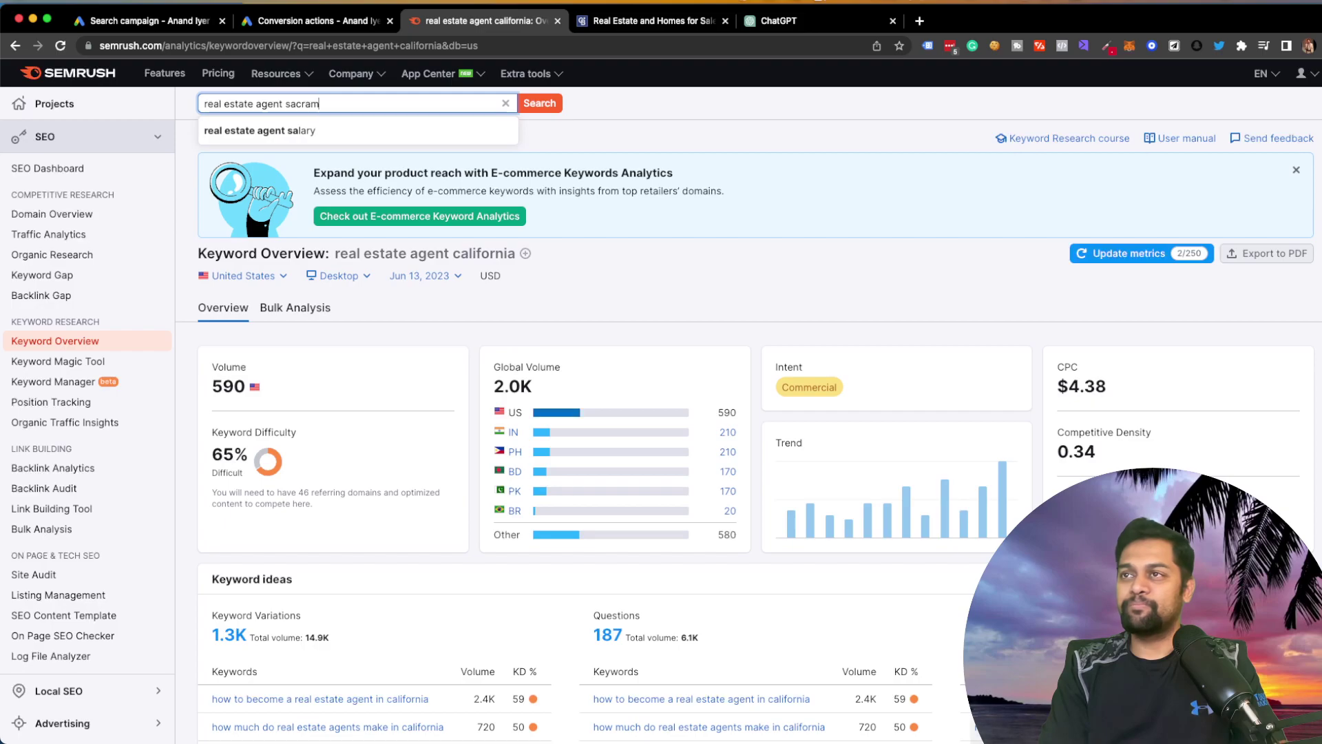
pyautogui.write('ento')
pyautogui.press('Return')
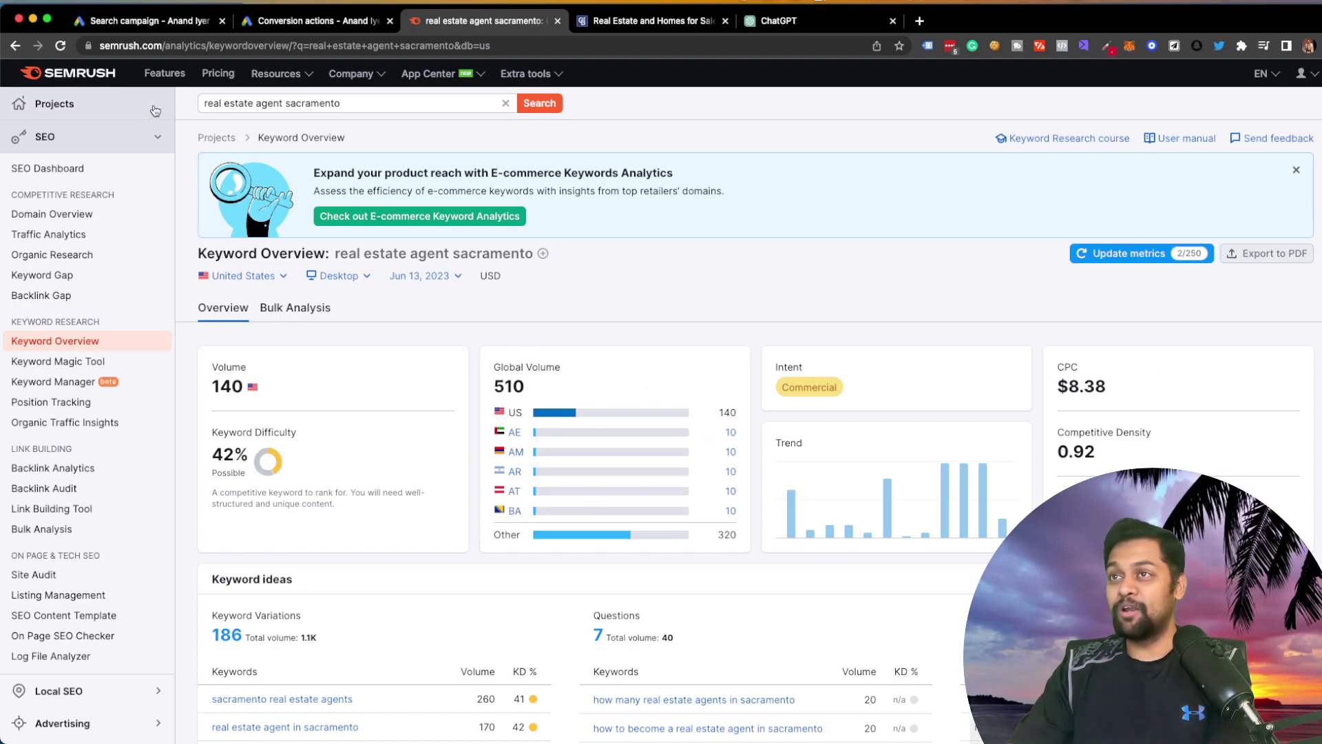
# Step: Remove the city from the keyword query and look up the general keyword "real estate agent" again
pyautogui.click(300, 102)
pyautogui.moveTo(284, 104); pyautogui.dragTo(204, 103)
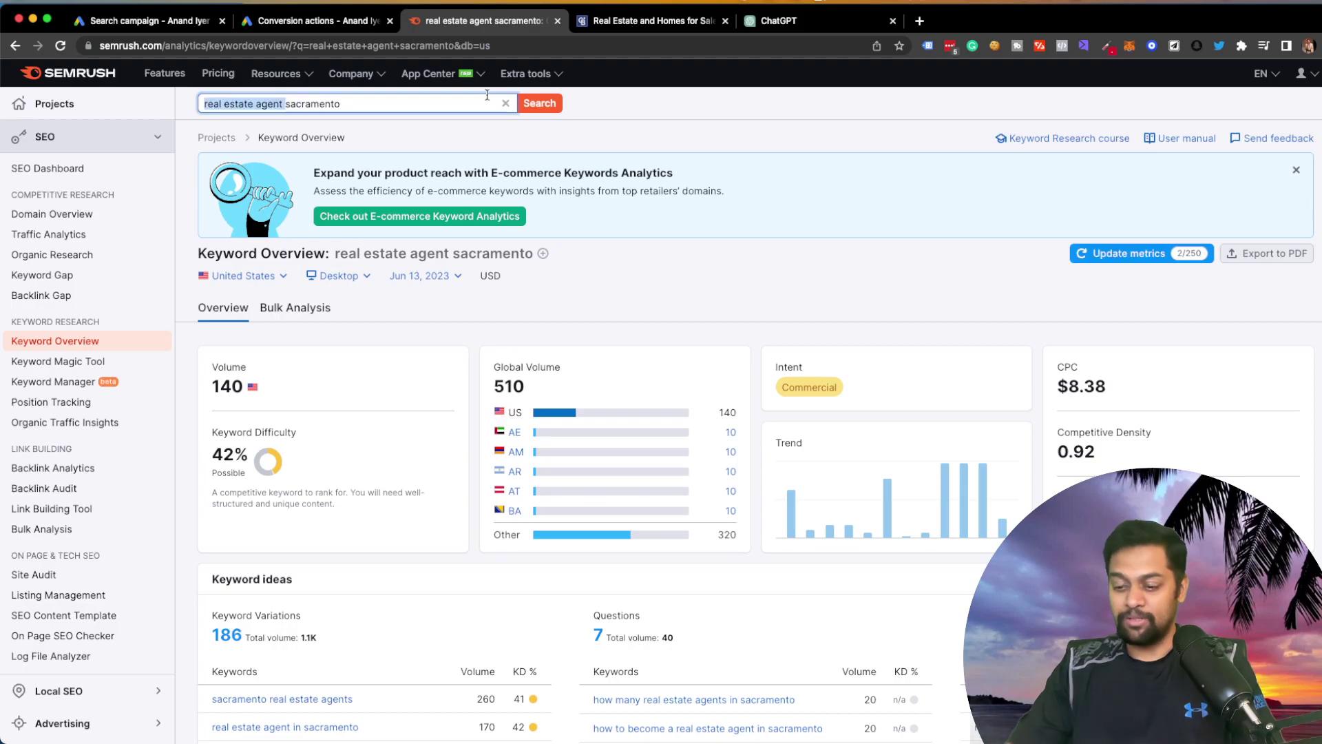
pyautogui.doubleClick(303, 103)
pyautogui.press('BackSpace')
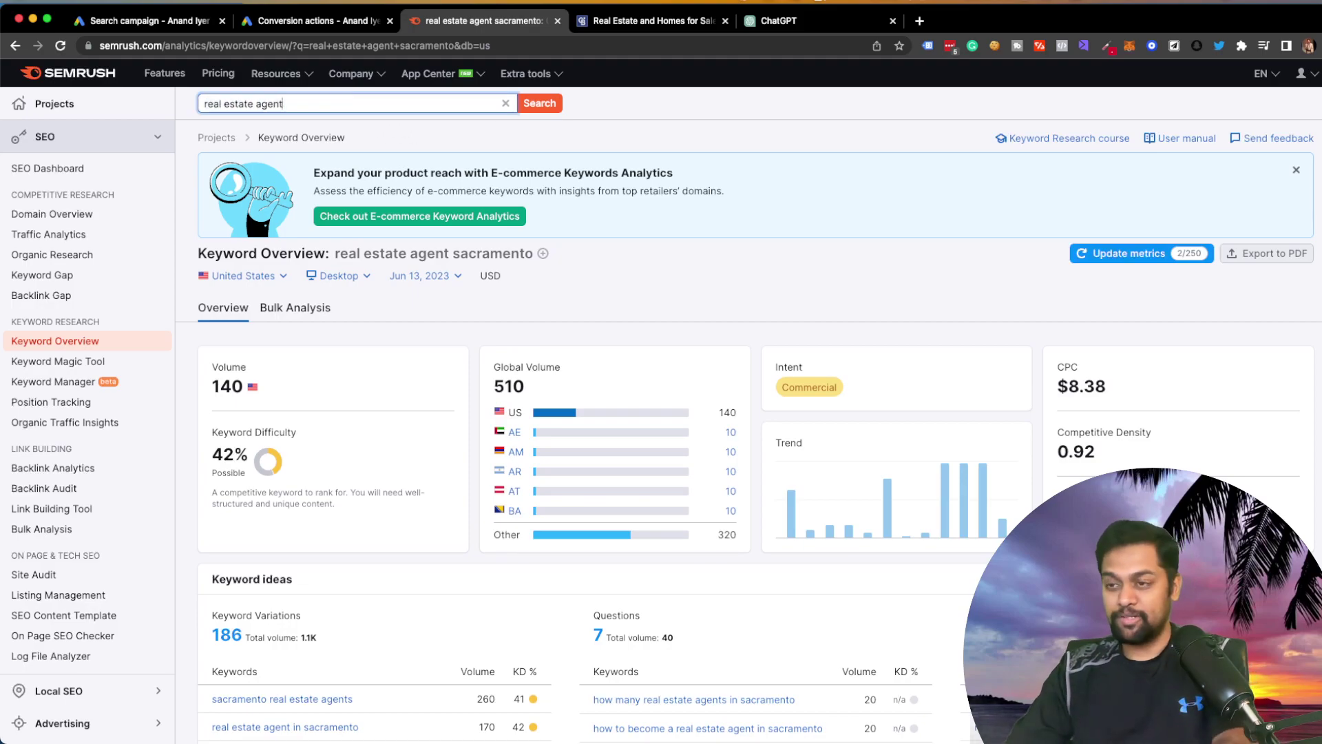
pyautogui.press('Return')
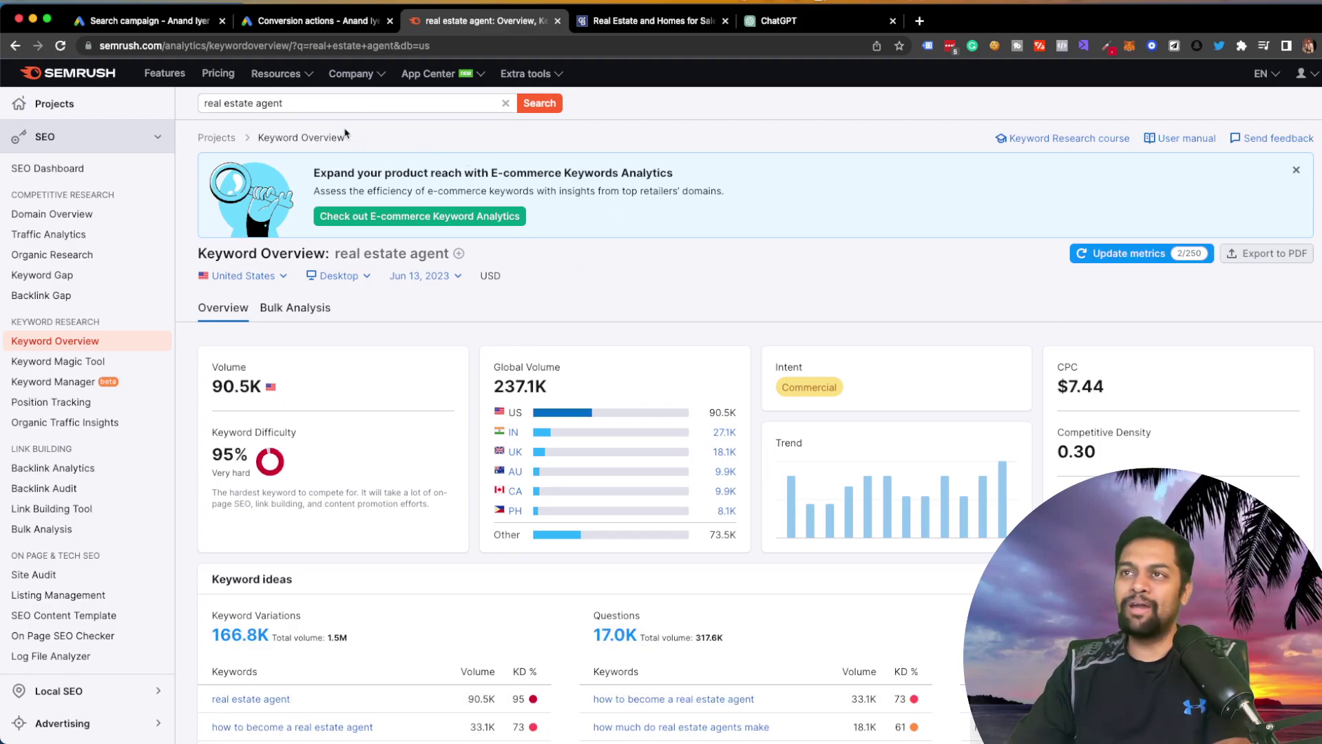
# Step: Add "sacramento" back to the general keyword and reload the overview for the city-specific query
pyautogui.click(355, 103)
pyautogui.write('sa')
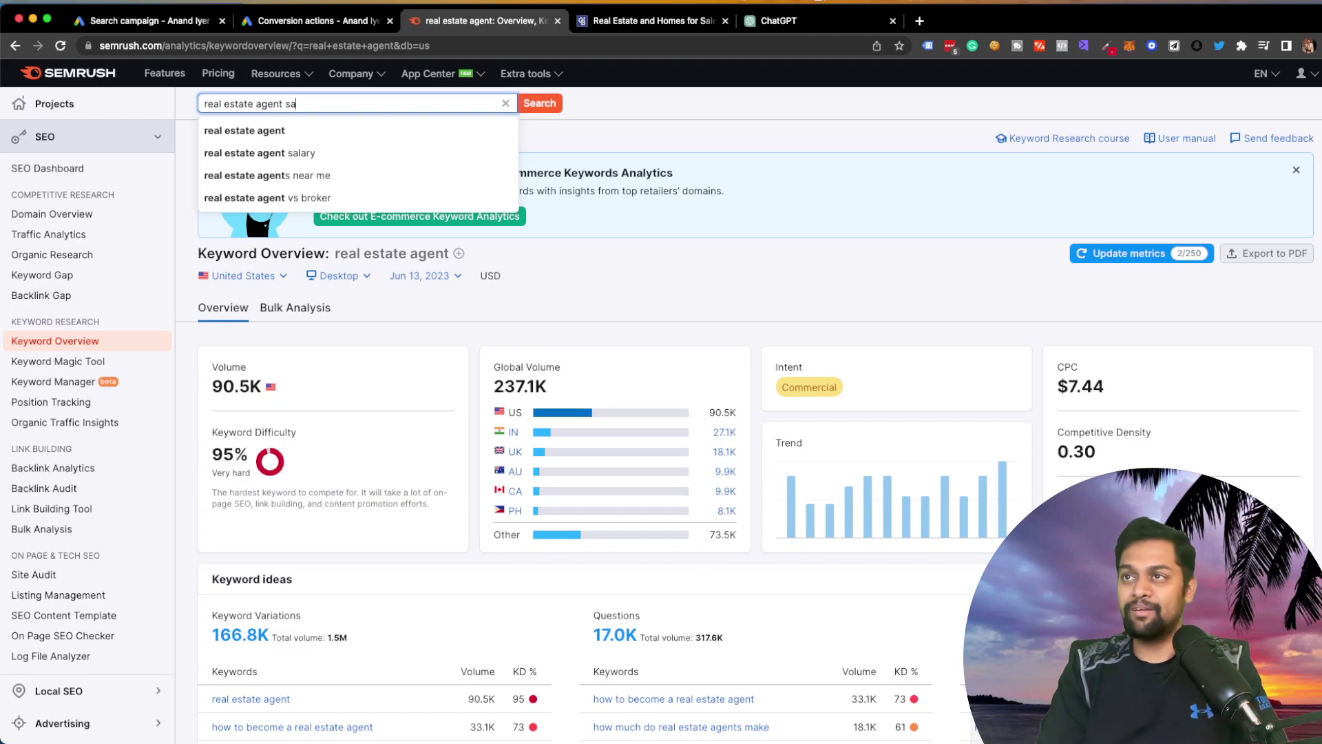
pyautogui.write('cramento')
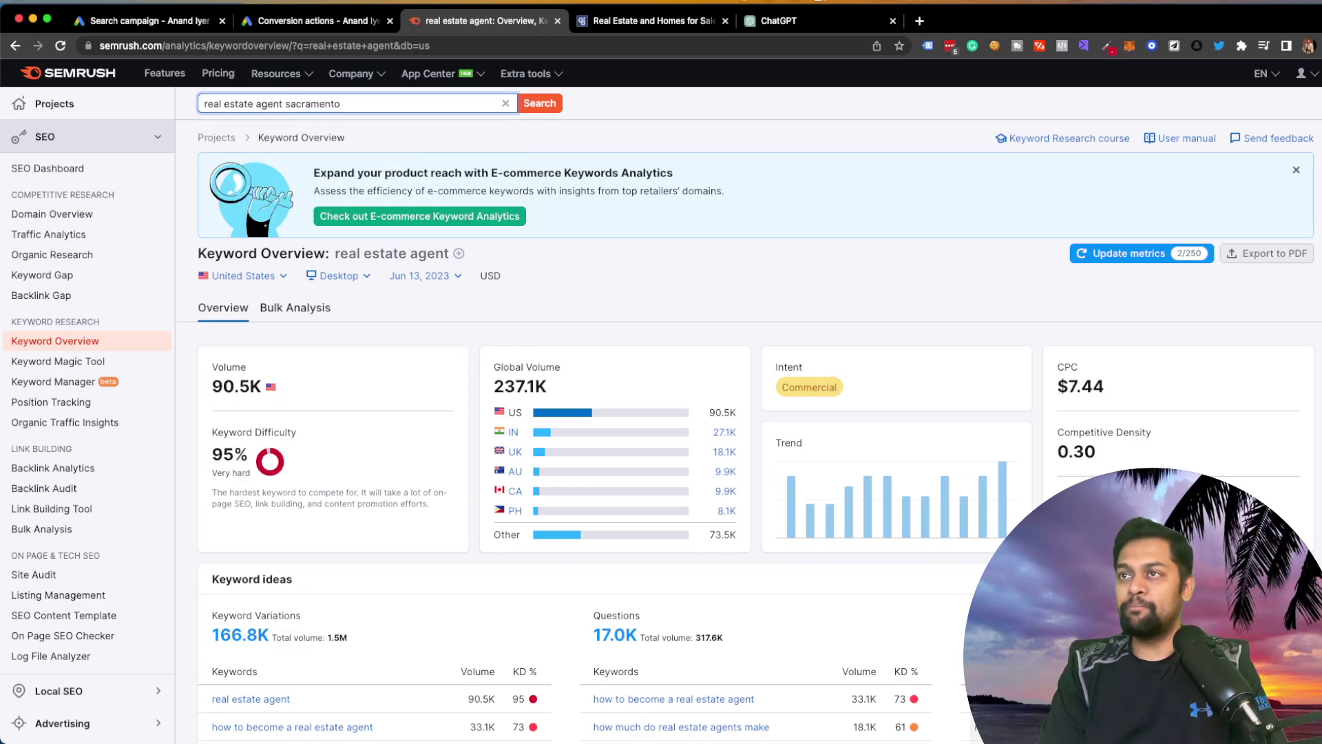
pyautogui.press('Return')
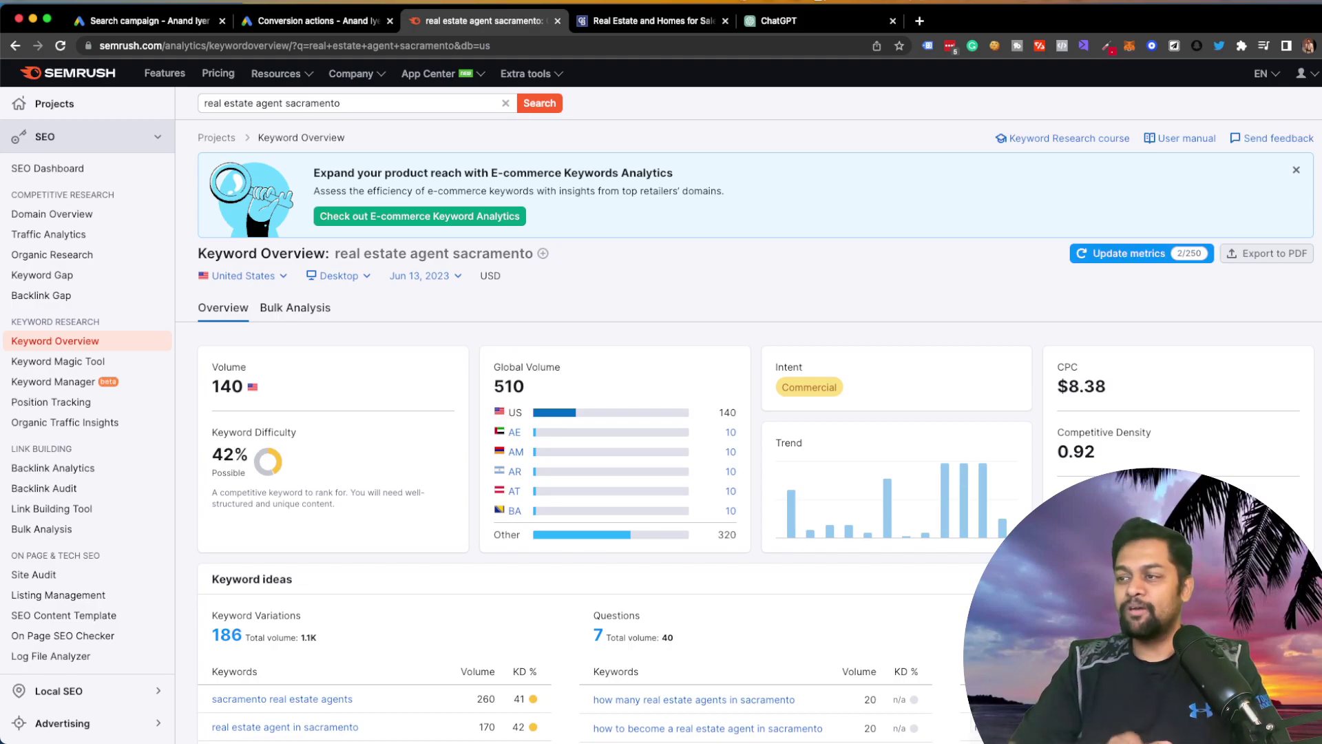
# Step: Open the full list of keyword variations for "real estate agent sacramento" and read the explanation of the Intent column
pyautogui.scroll(-1, 407, 234)
pyautogui.scroll(-5, 408, 234)
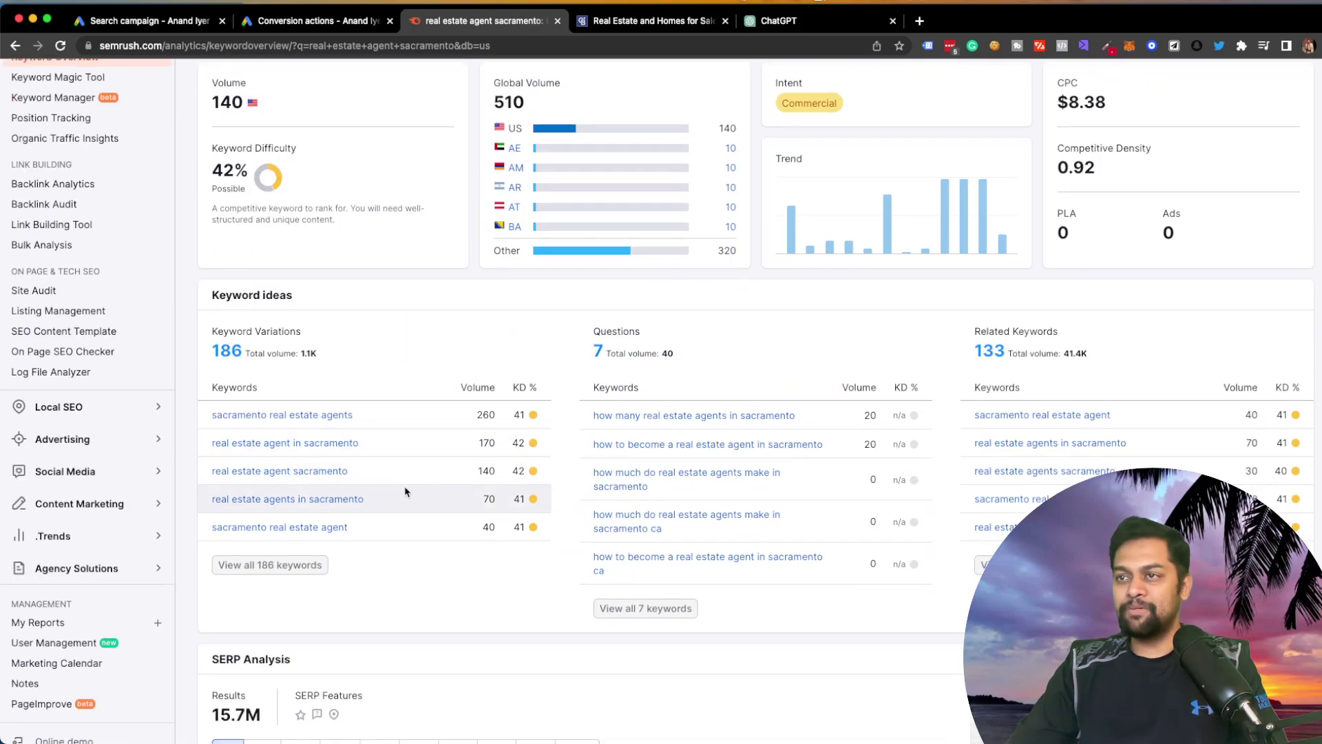
pyautogui.click(279, 569)
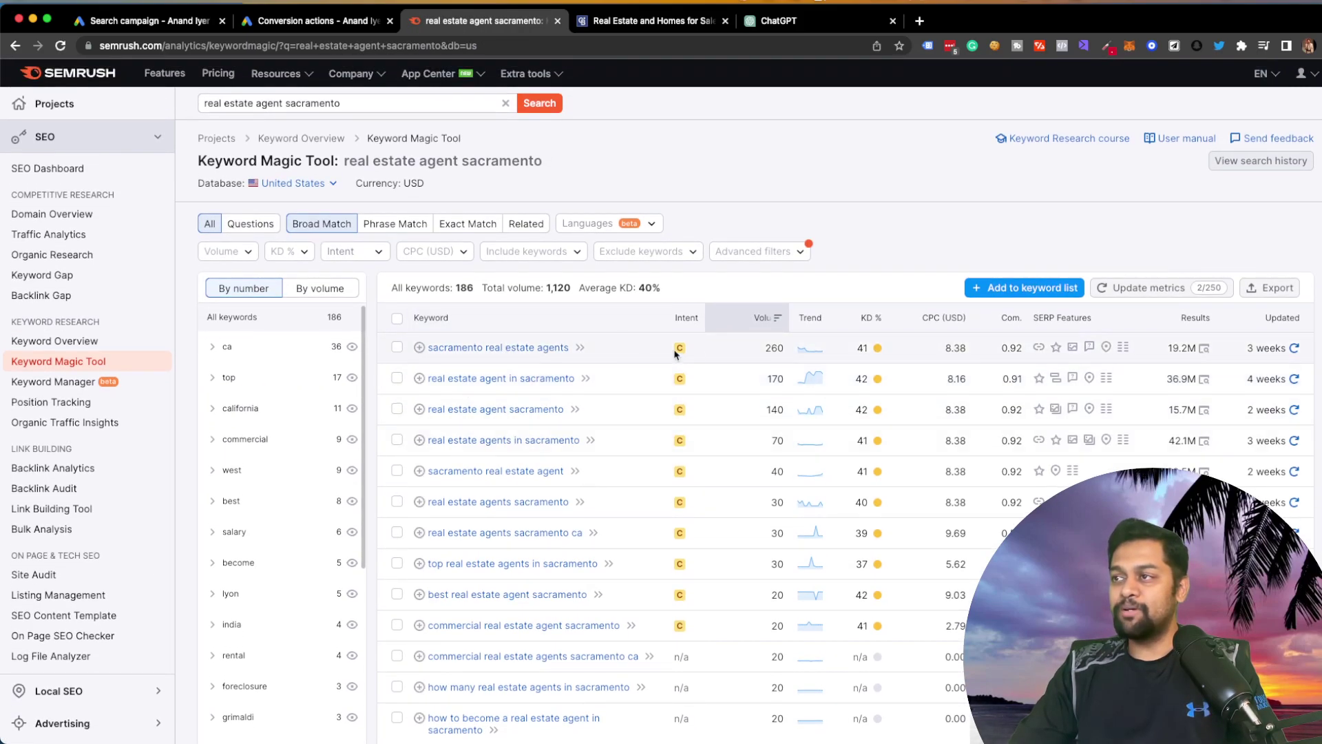
pyautogui.moveTo(684, 321)
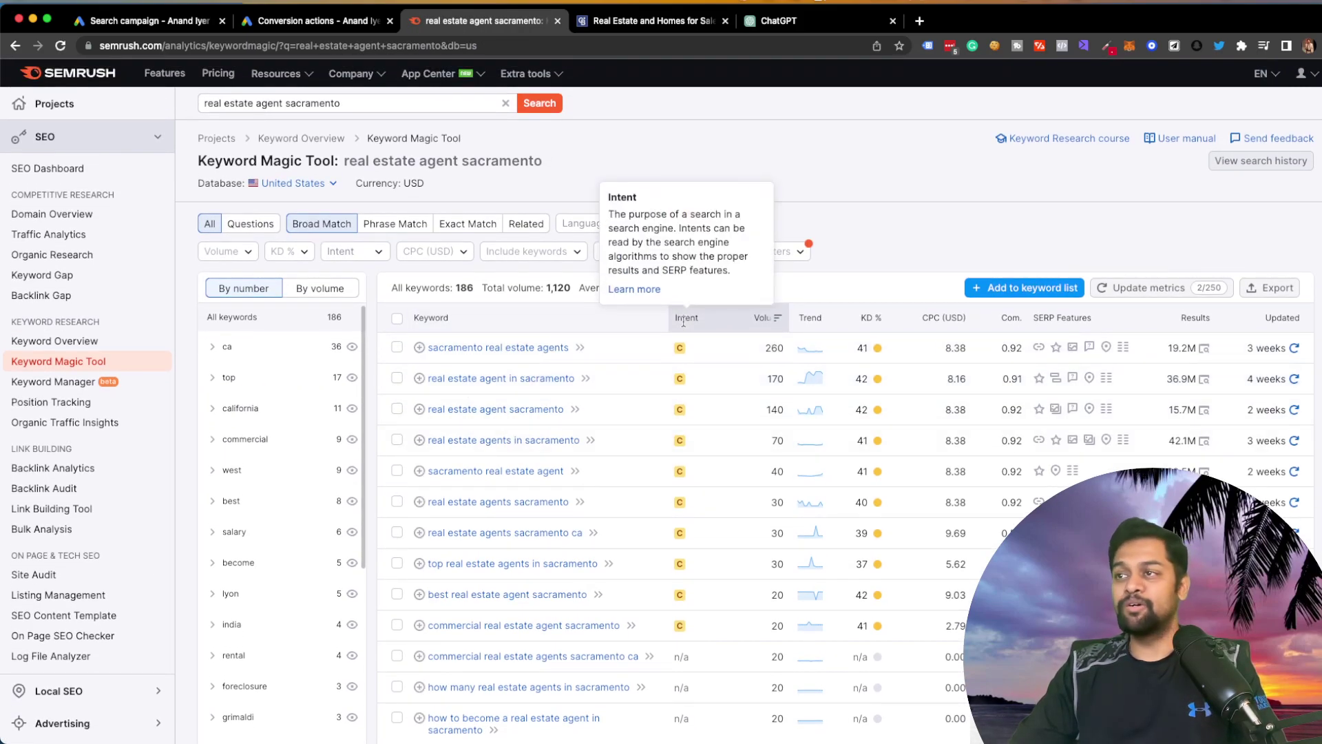
# Step: Select the first six keyword variations, from "sacramento real estate agents" through "real estate agents sacramento", to compare their costs per click
pyautogui.click(397, 347)
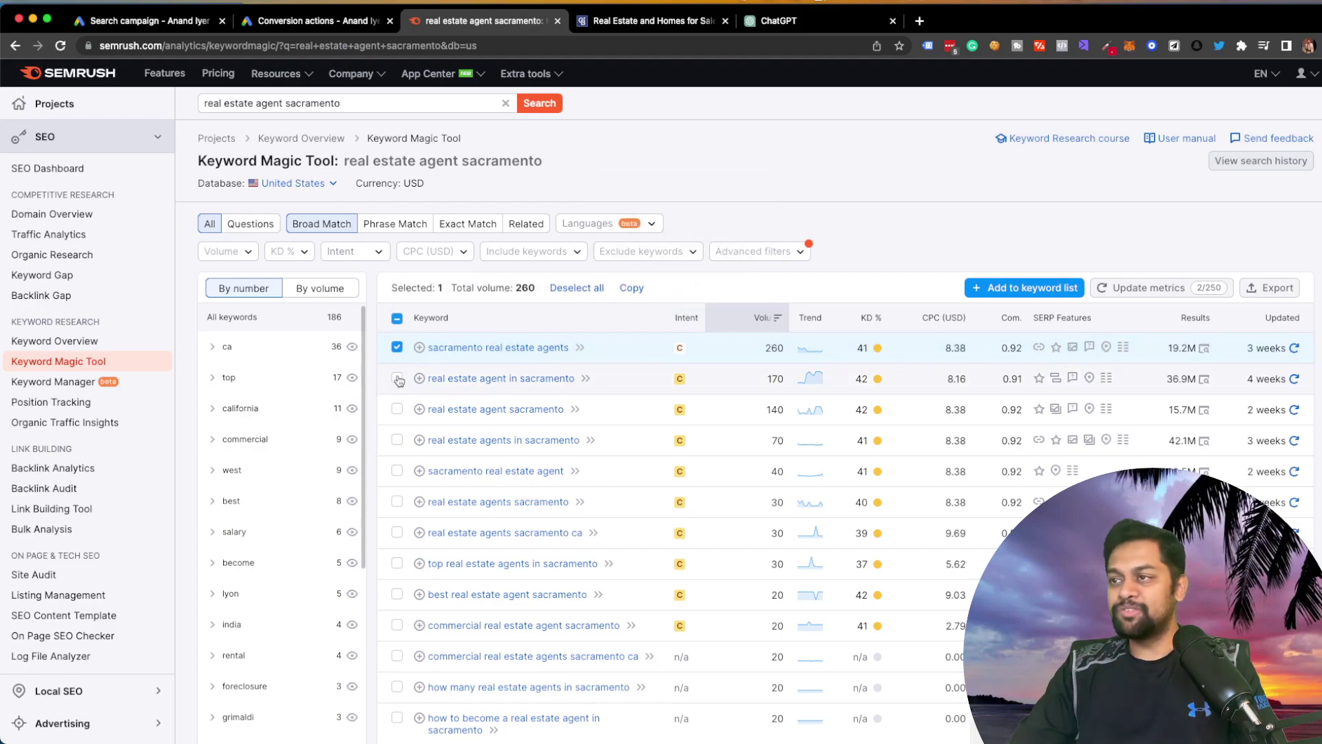
pyautogui.click(396, 378)
pyautogui.click(397, 409)
pyautogui.click(397, 441)
pyautogui.click(397, 471)
pyautogui.click(397, 501)
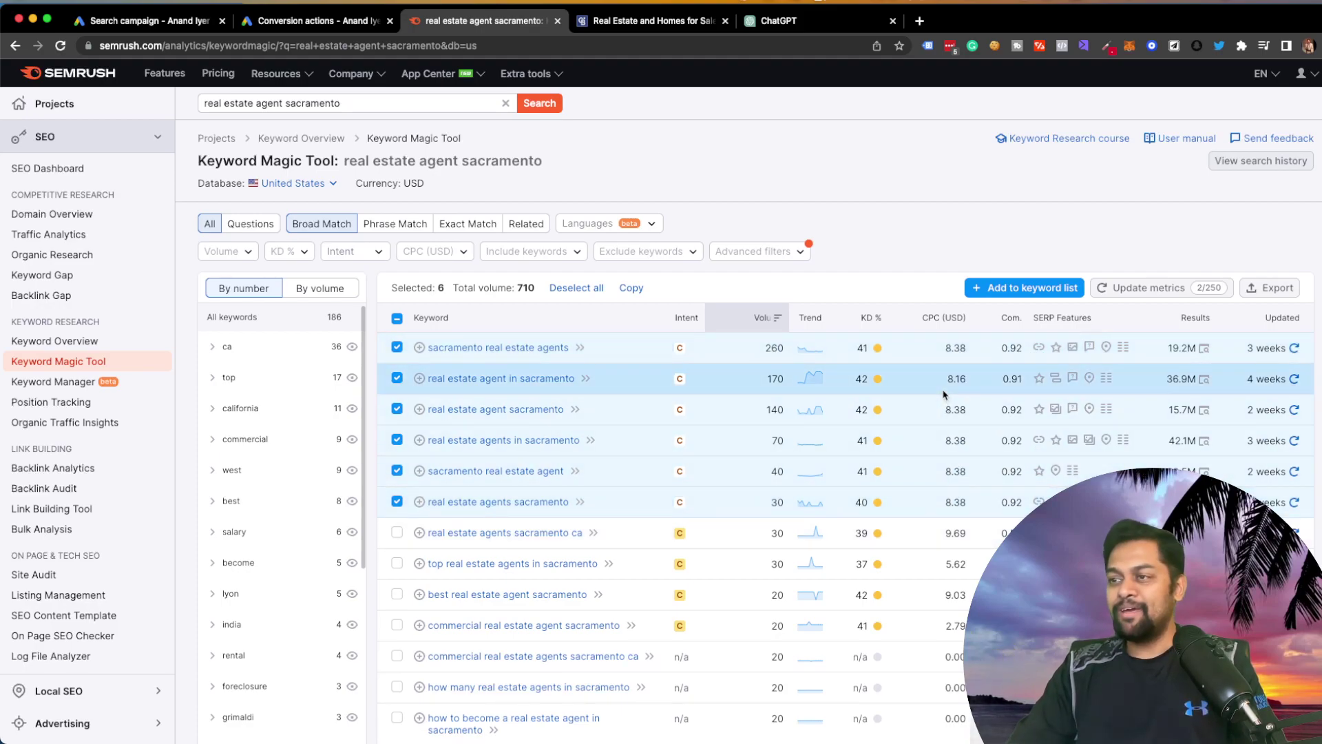
# Step: Switch back to the Google Ads campaign draft, set a maximum CPC bid limit of US$10, and continue to the campaign settings
pyautogui.click(283, 22)
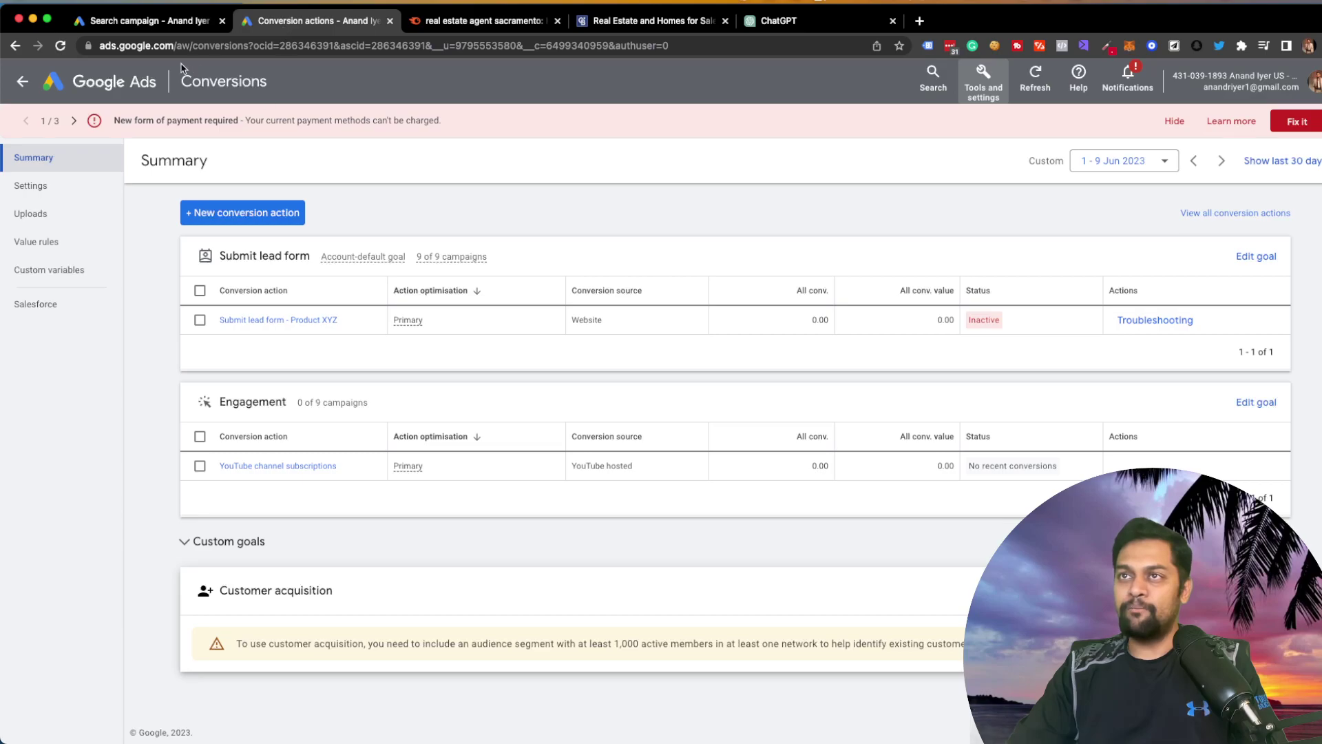
pyautogui.click(162, 25)
pyautogui.click(328, 283)
pyautogui.click(372, 332)
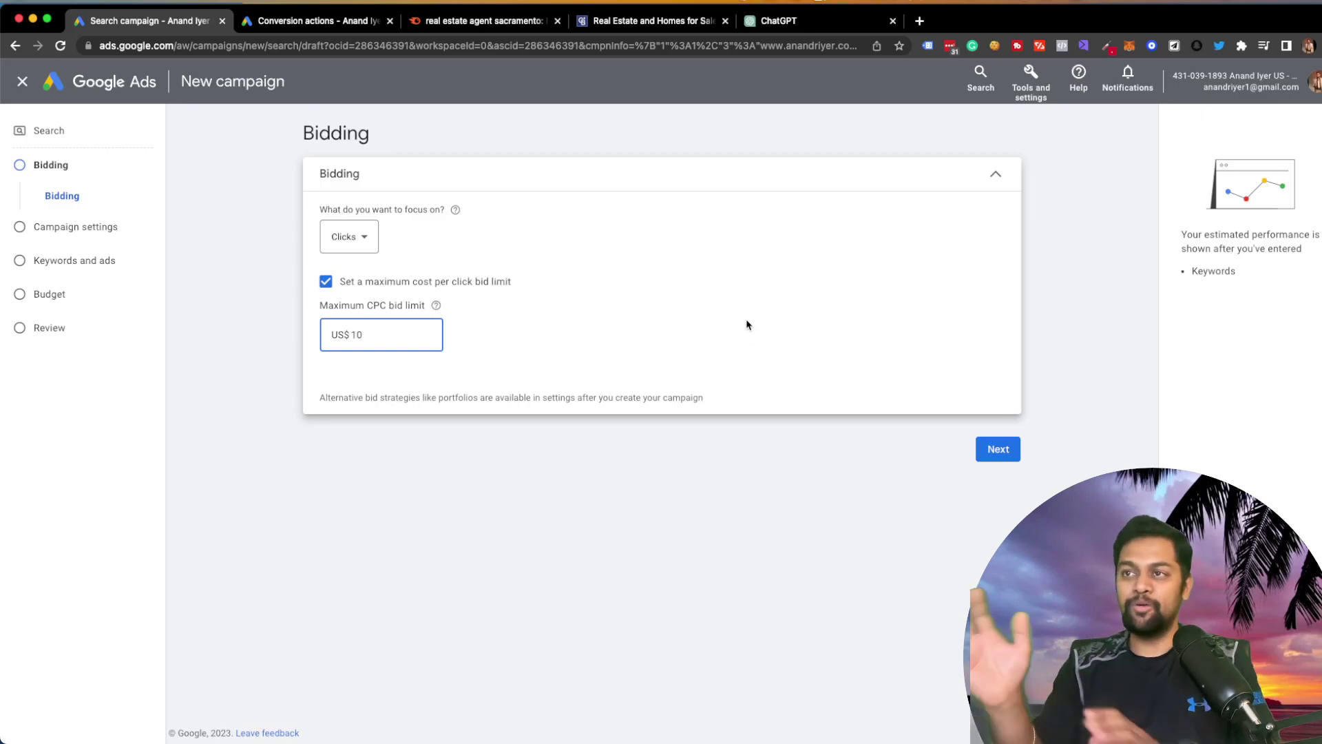
pyautogui.click(1009, 454)
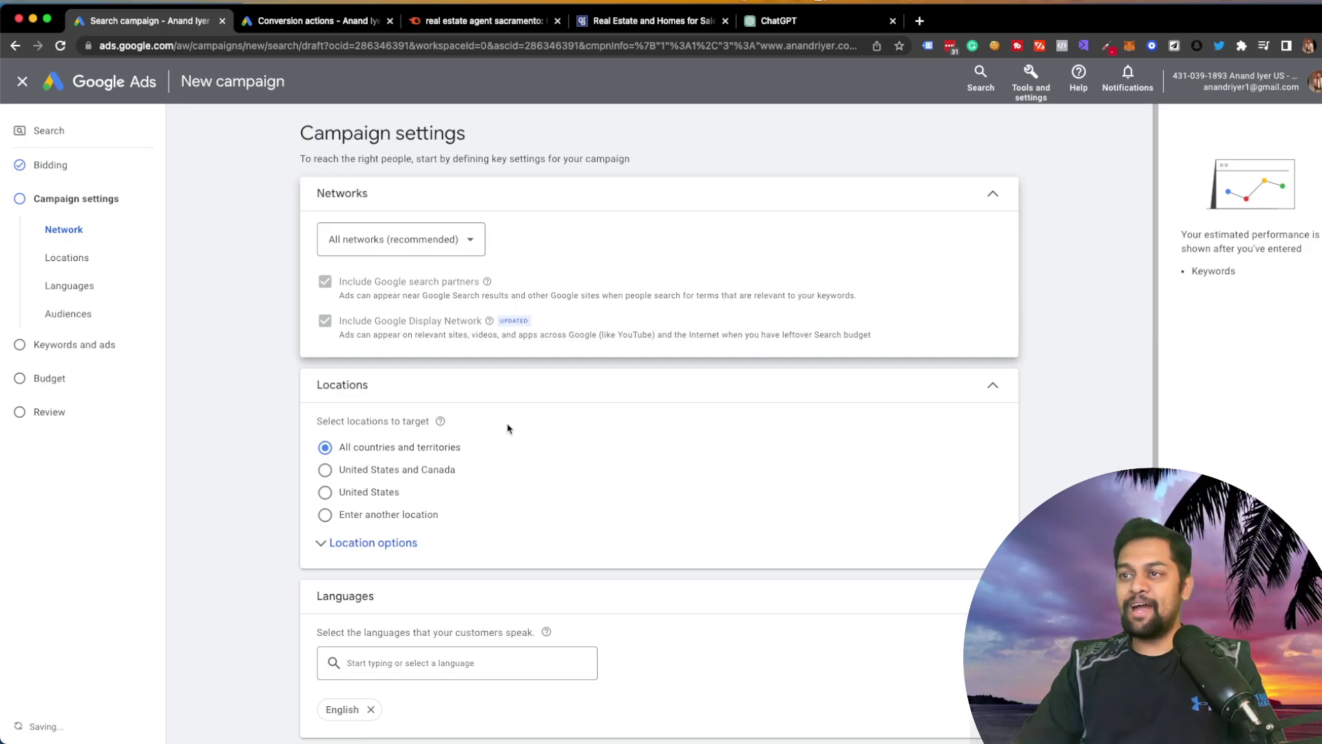
# Step: Restrict the campaign's targeting to another location, the city of Sacramento, California, United States
pyautogui.scroll(-2, 508, 428)
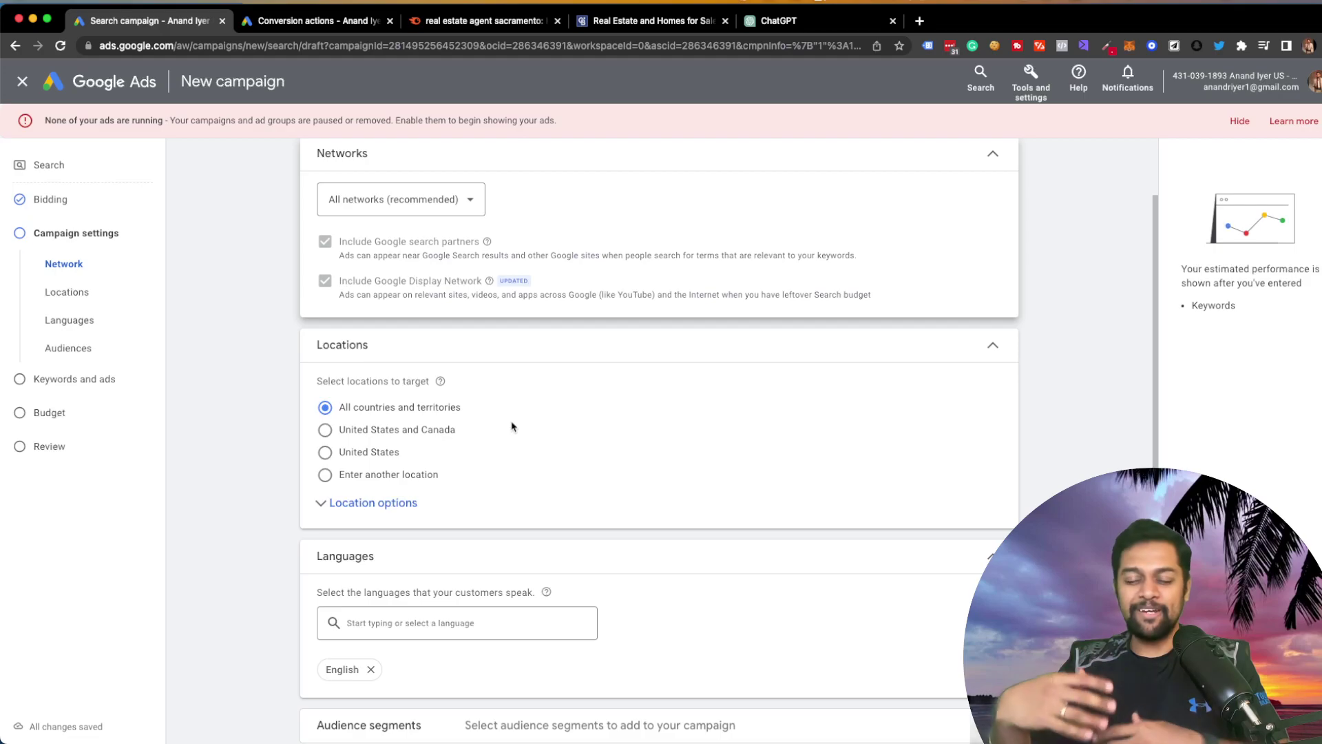
pyautogui.click(355, 457)
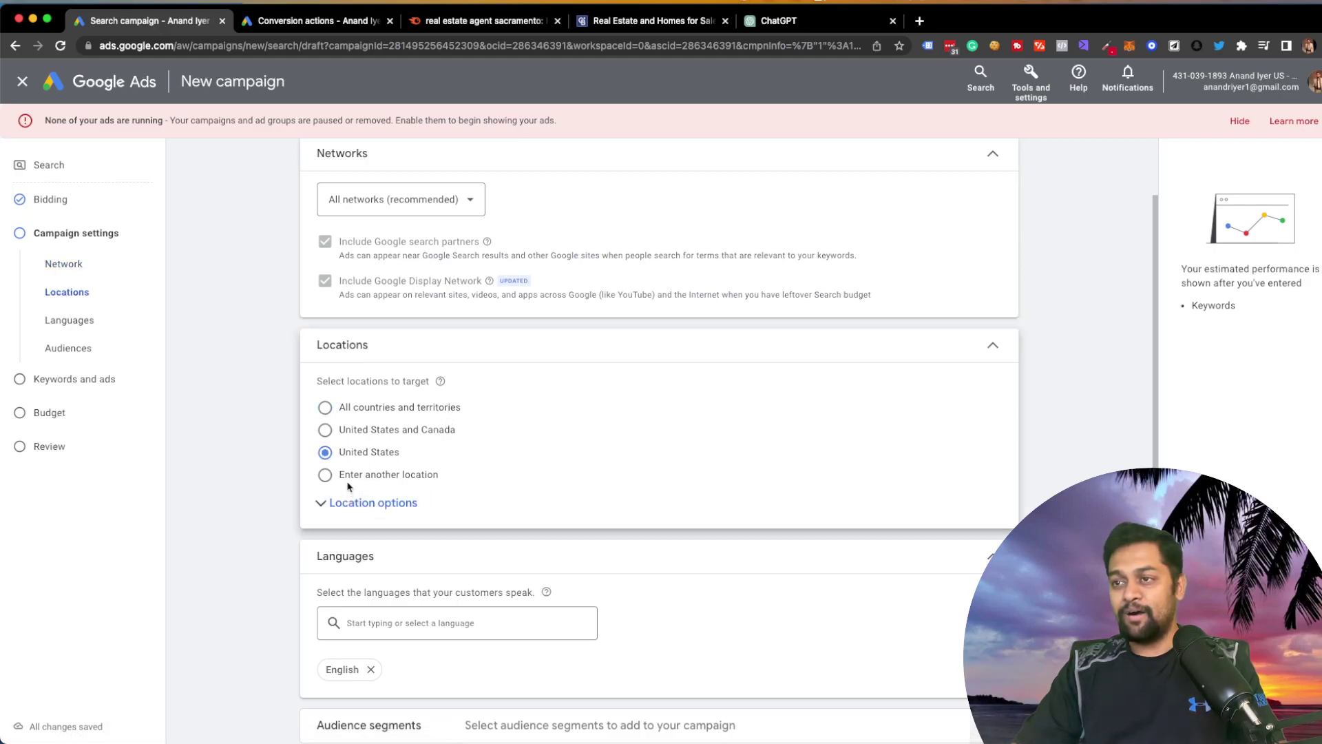
pyautogui.click(367, 479)
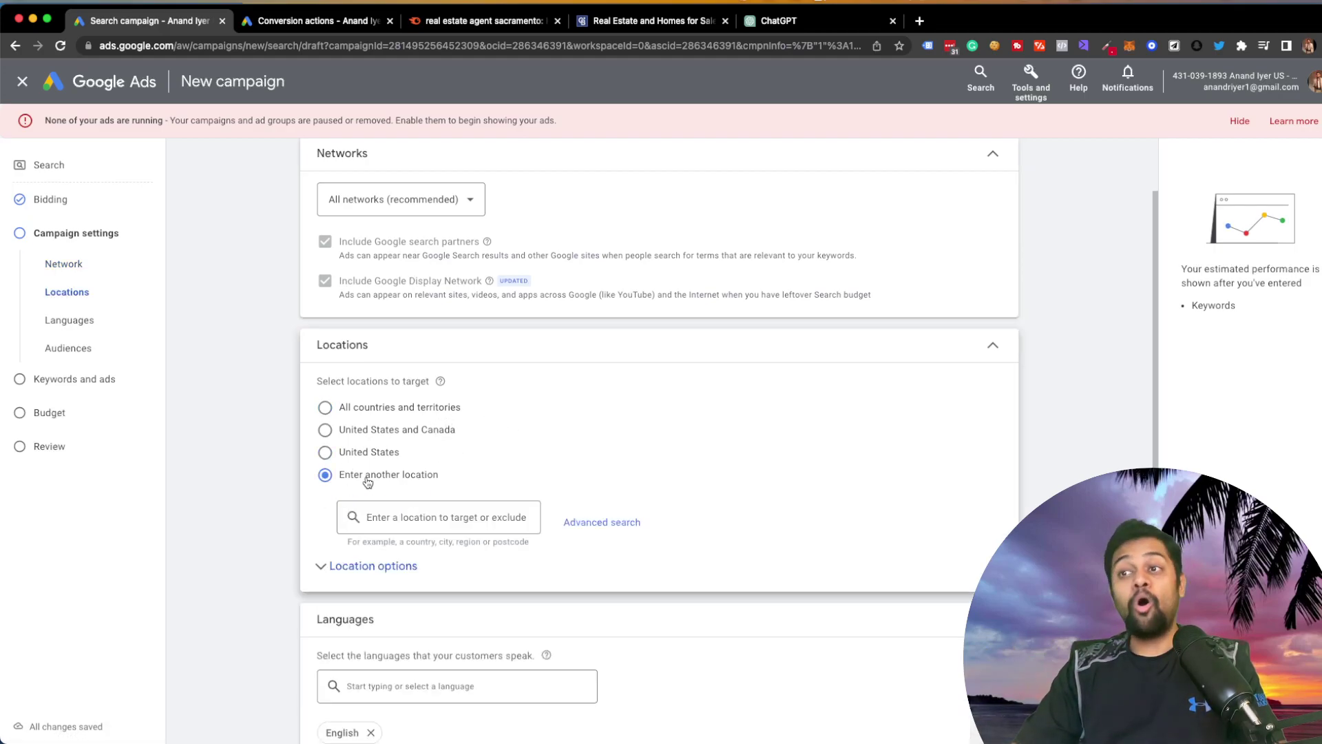
pyautogui.click(480, 522)
pyautogui.write('sac')
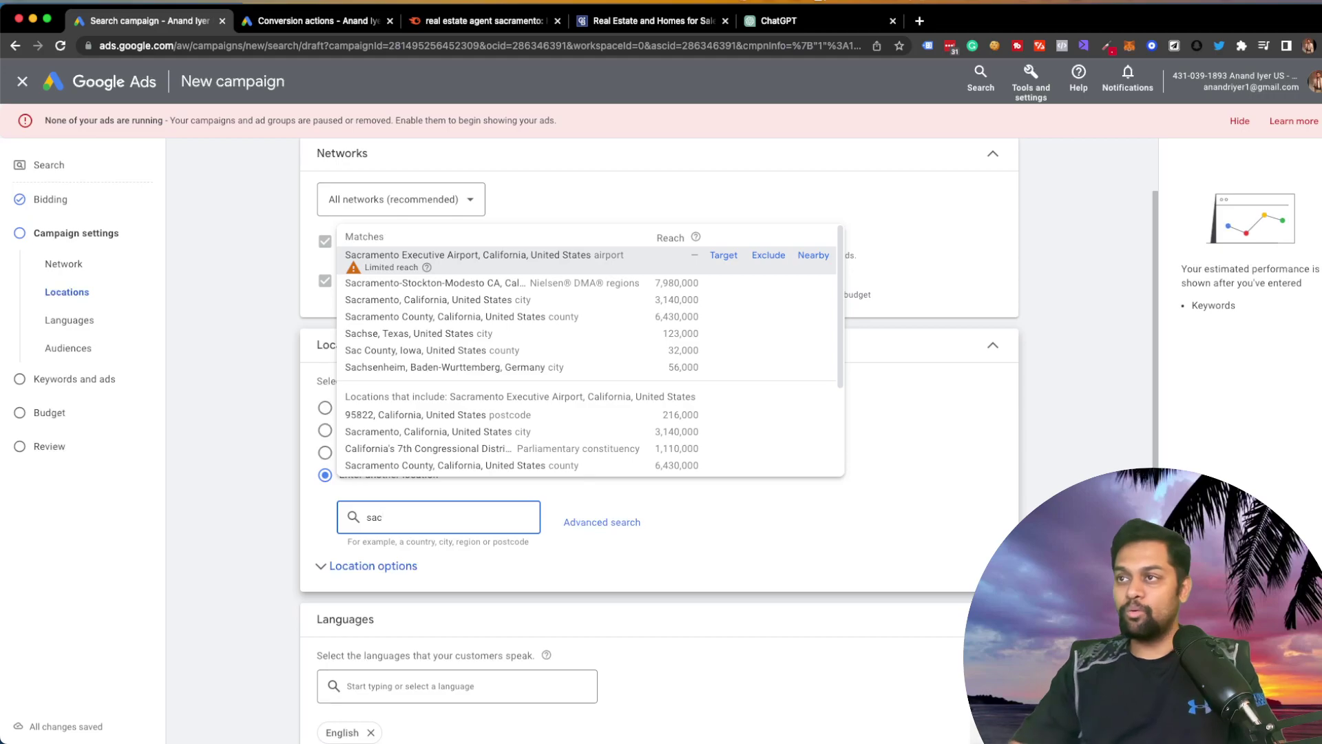
pyautogui.click(724, 299)
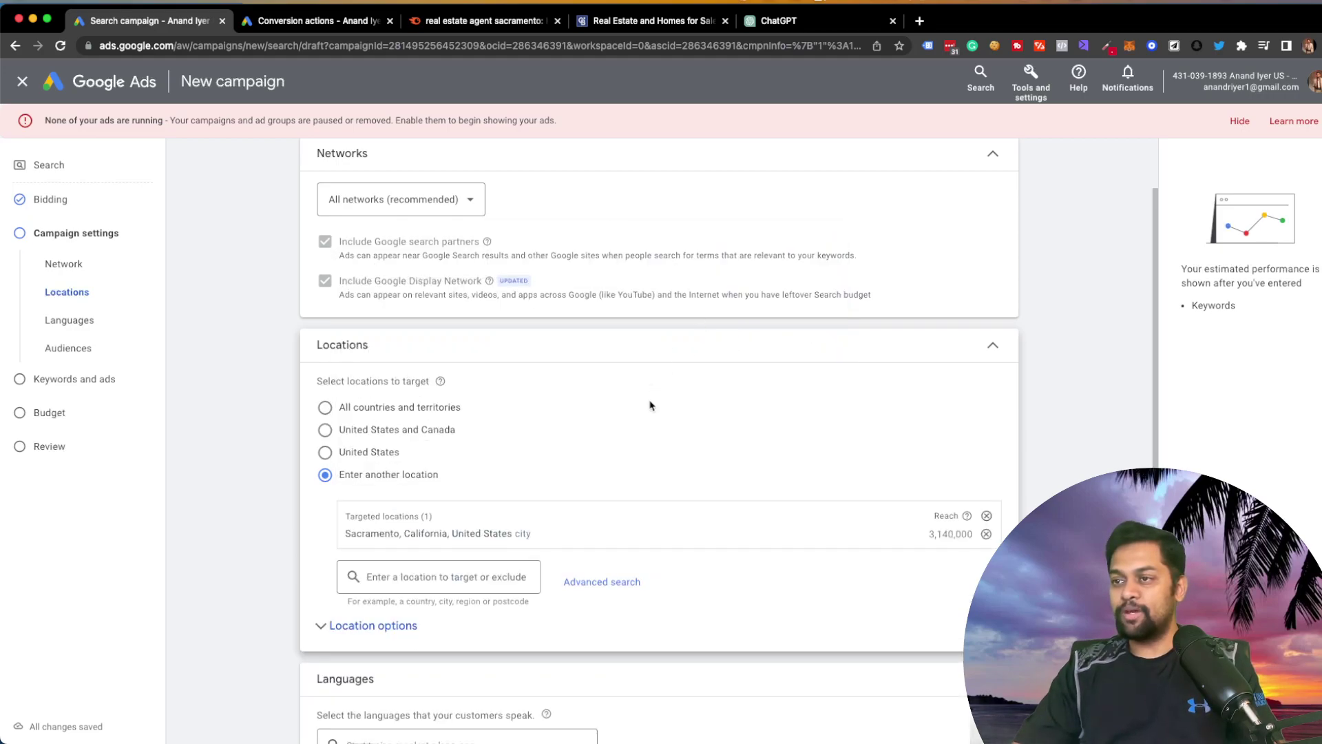
pyautogui.scroll(-3, 809, 485)
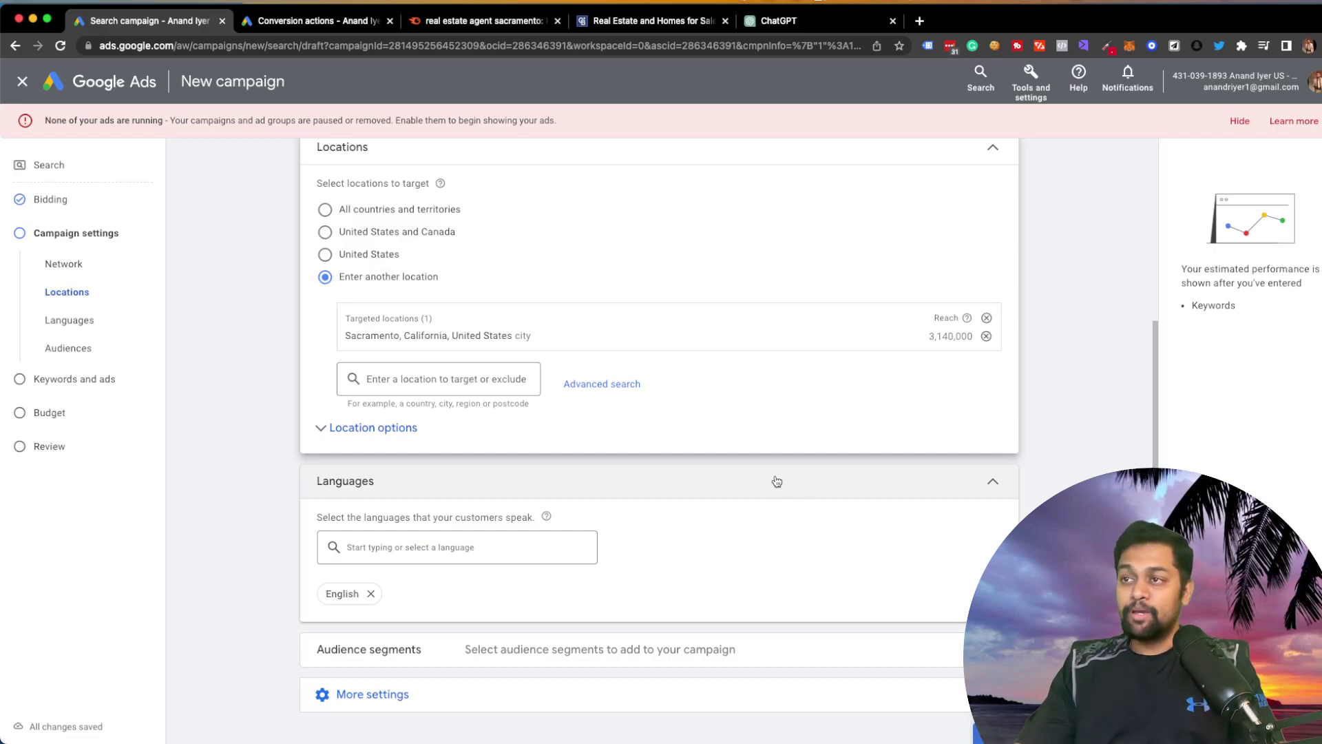
# Step: Expand the location options and limit targeting to Presence: people in or regularly in the targeted locations
pyautogui.click(421, 428)
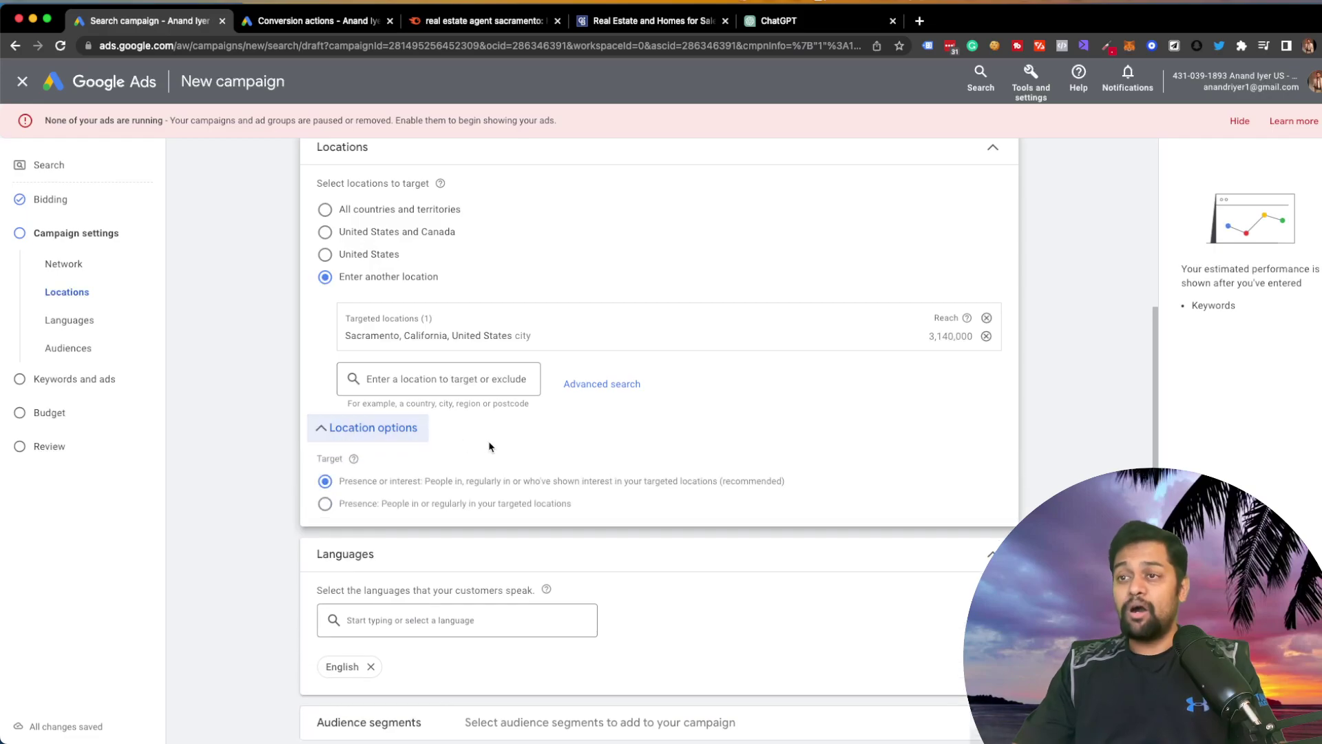
pyautogui.scroll(-3, 423, 432)
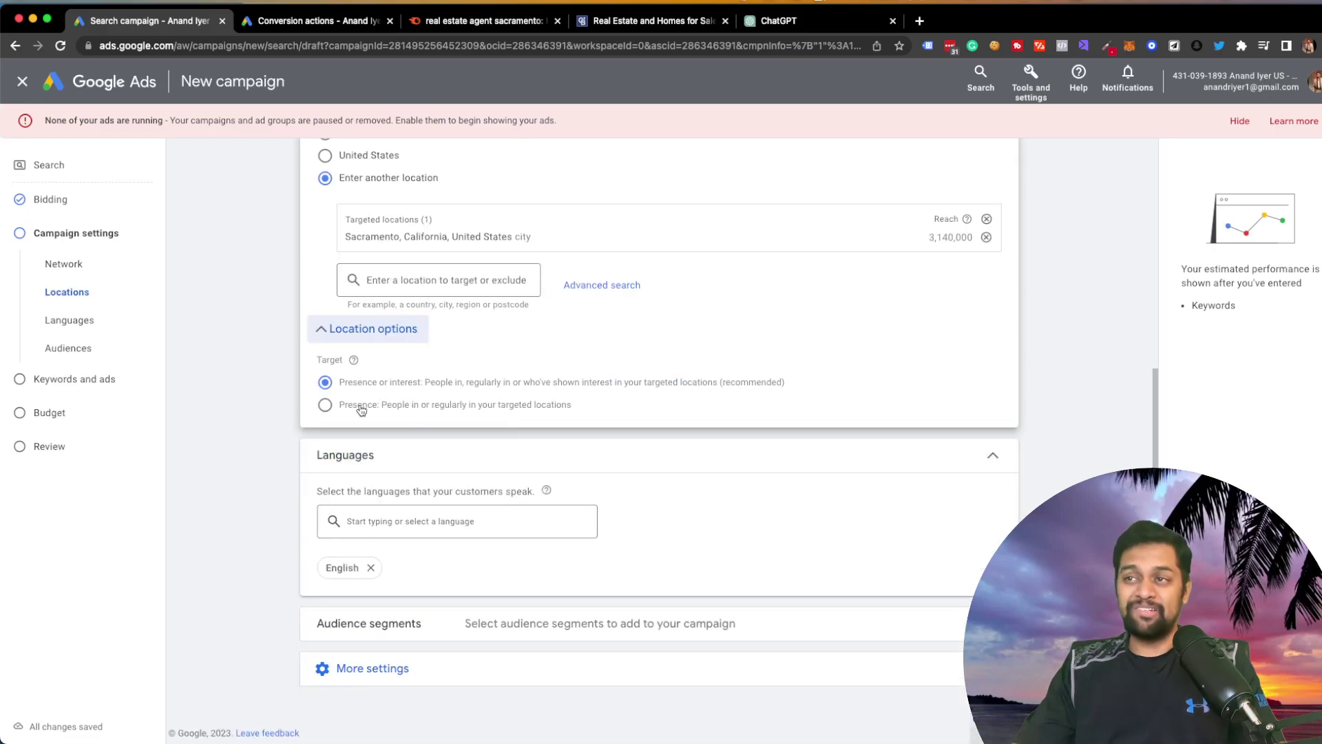
pyautogui.click(325, 407)
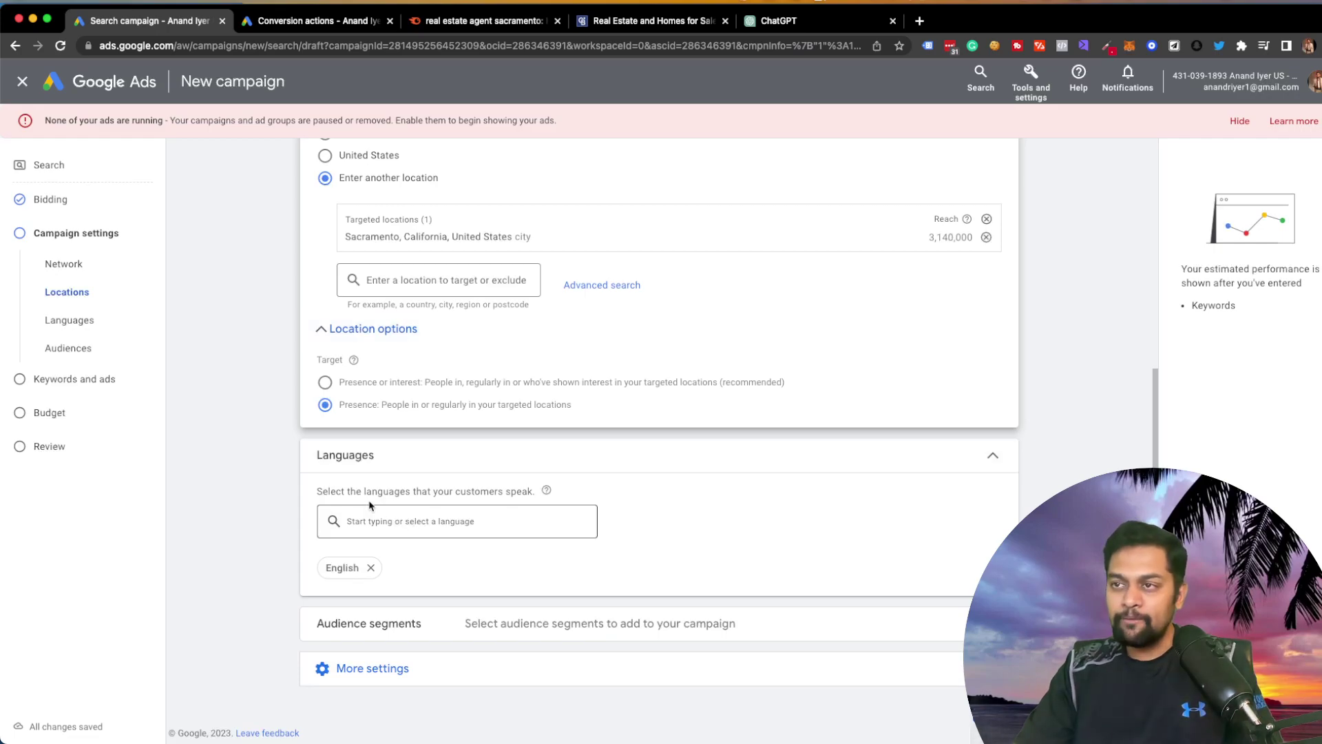
# Step: Open the audience segments, set the campaign's targeting setting to Targeting, and search the segments for "real estate"
pyautogui.click(614, 624)
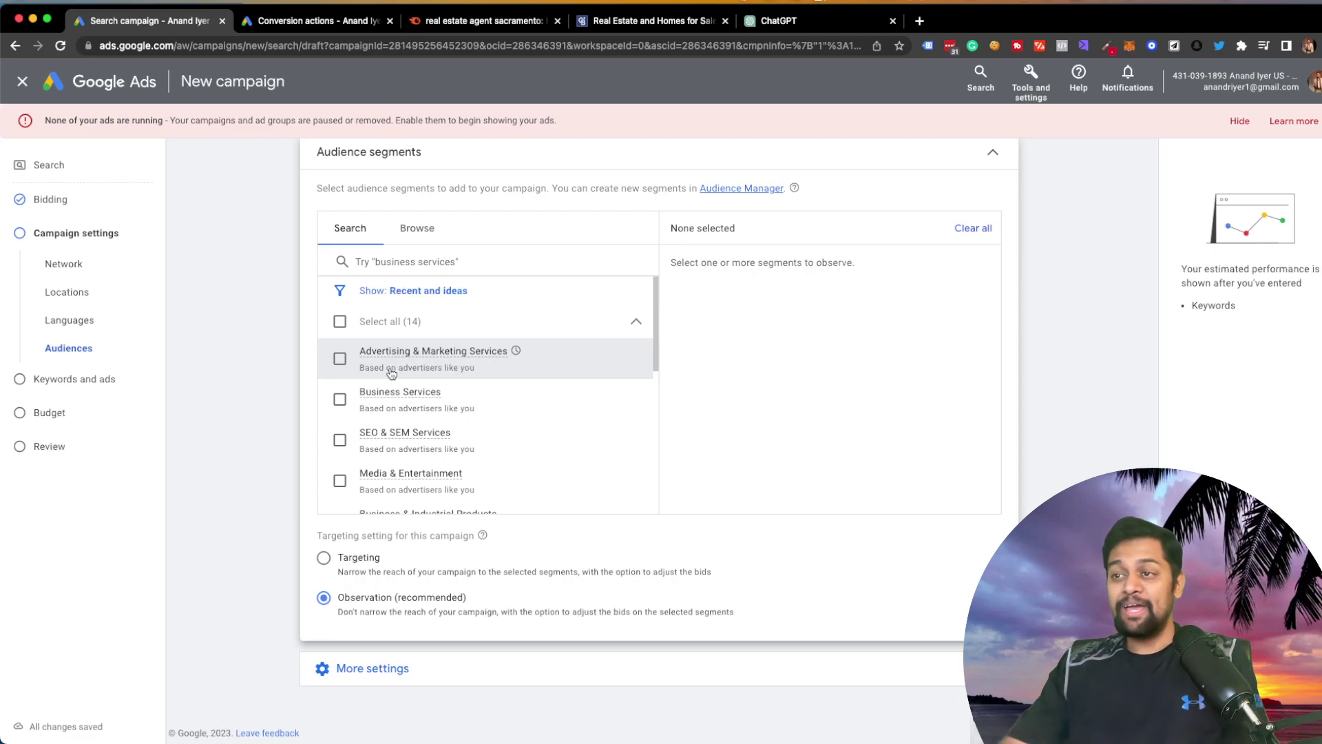
pyautogui.click(324, 559)
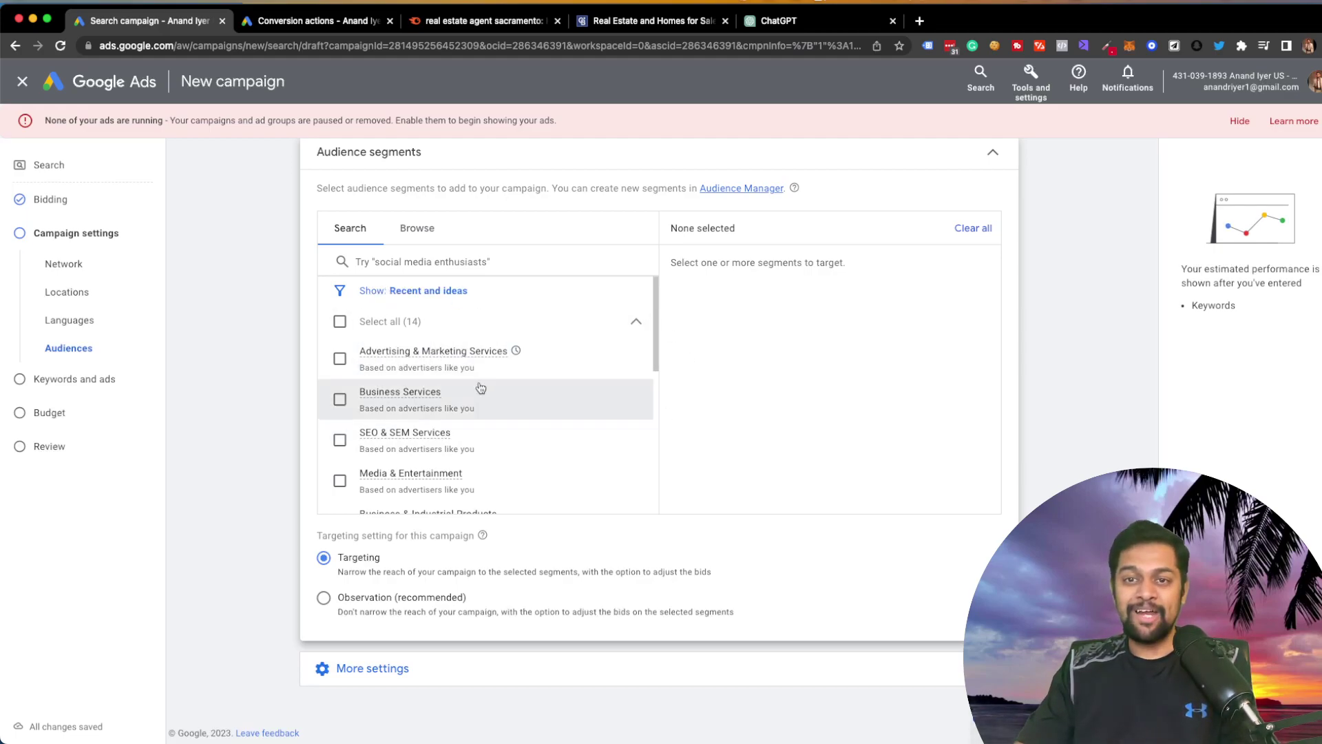
pyautogui.click(462, 263)
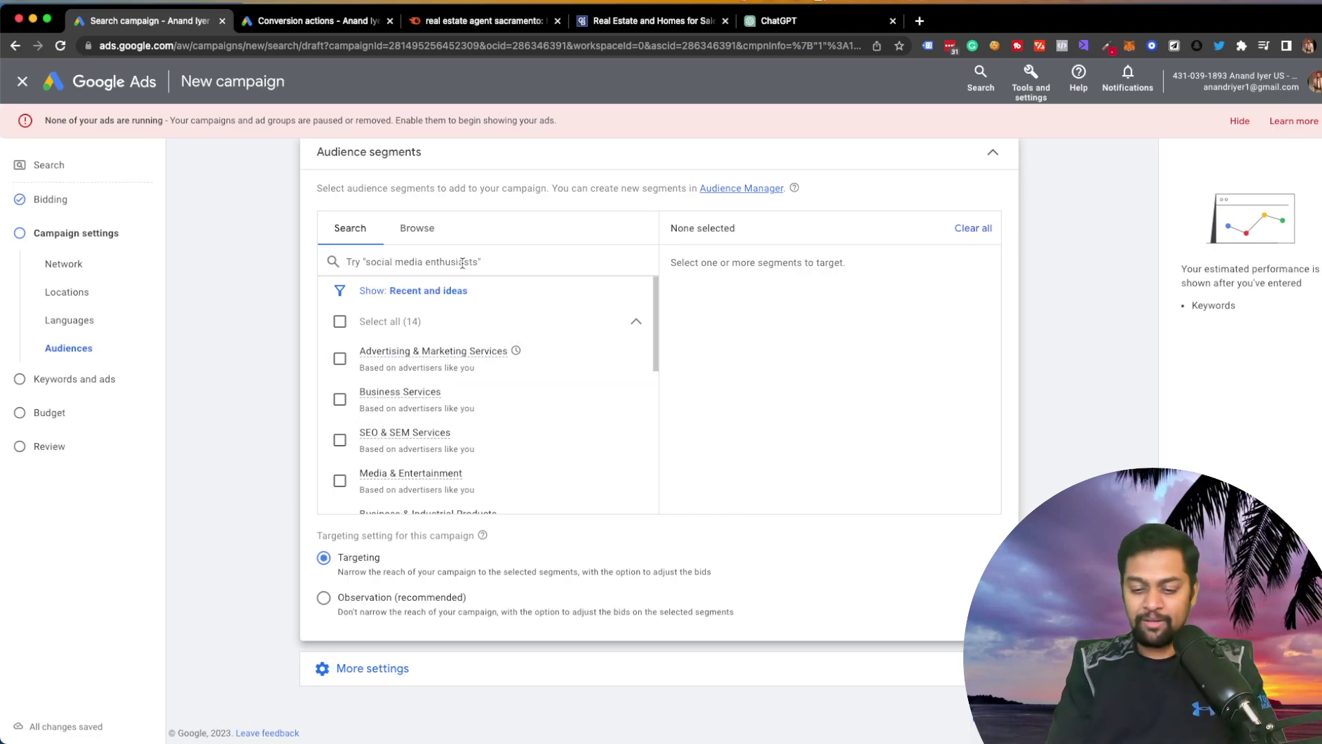
pyautogui.write('real estate')
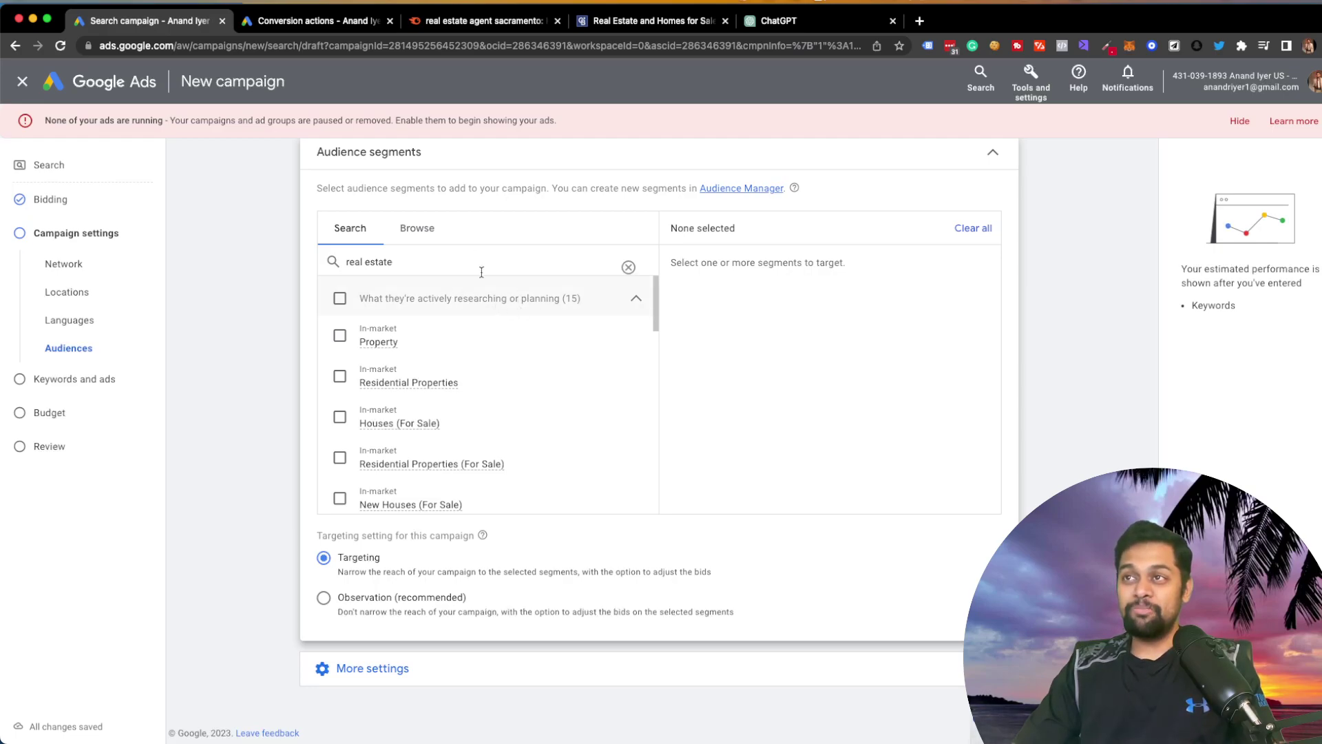
# Step: Add the in-market segments Property, Residential Properties, Houses (For Sale), Residential Properties (For Sale) and New Houses (For Sale)
pyautogui.moveTo(378, 340)
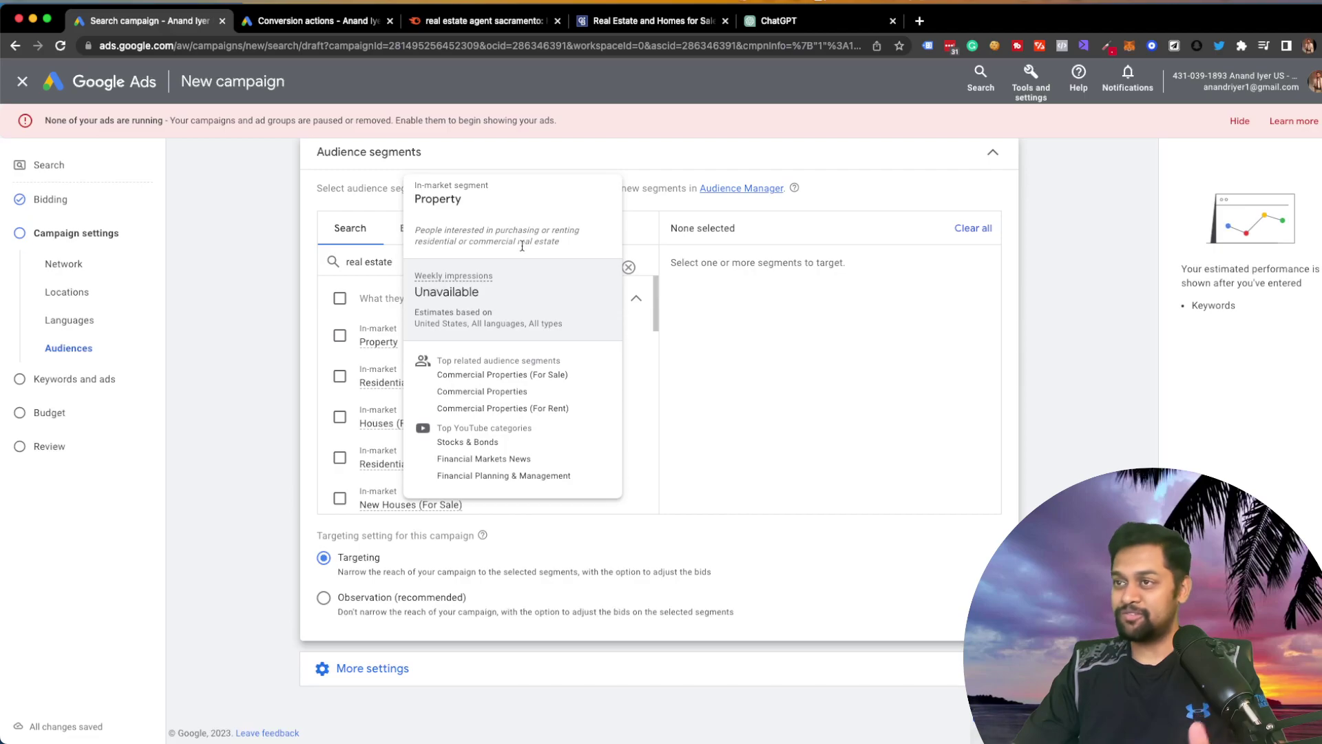
pyautogui.click(339, 336)
pyautogui.scroll(-2, 496, 389)
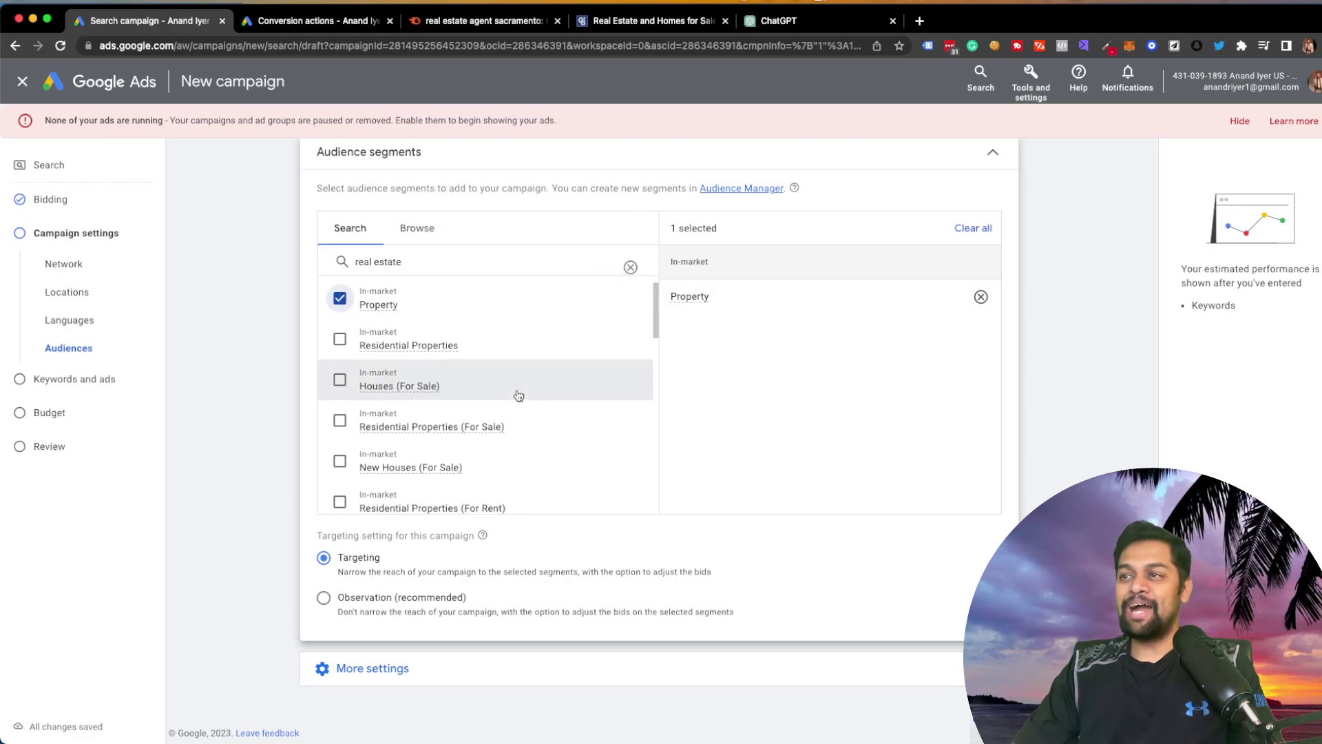
pyautogui.scroll(1, 444, 390)
pyautogui.click(339, 311)
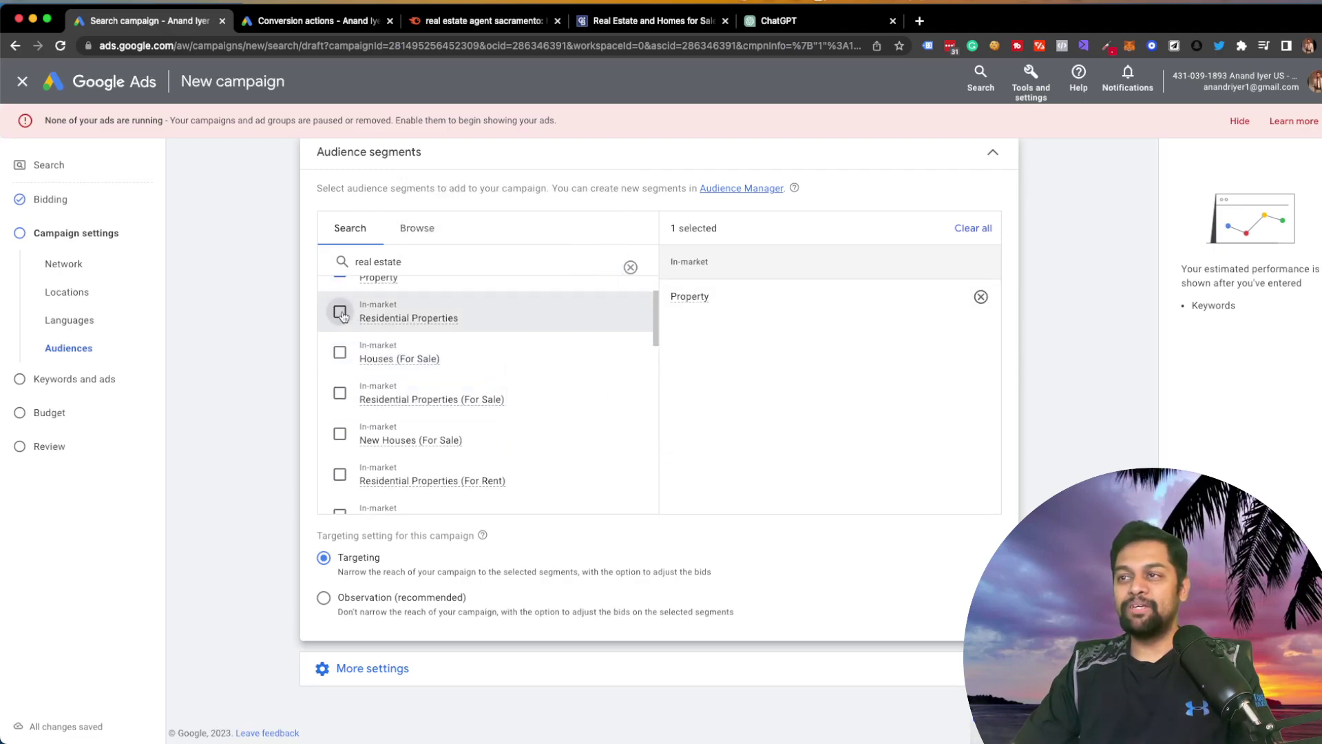
pyautogui.click(340, 353)
pyautogui.click(342, 394)
pyautogui.click(340, 434)
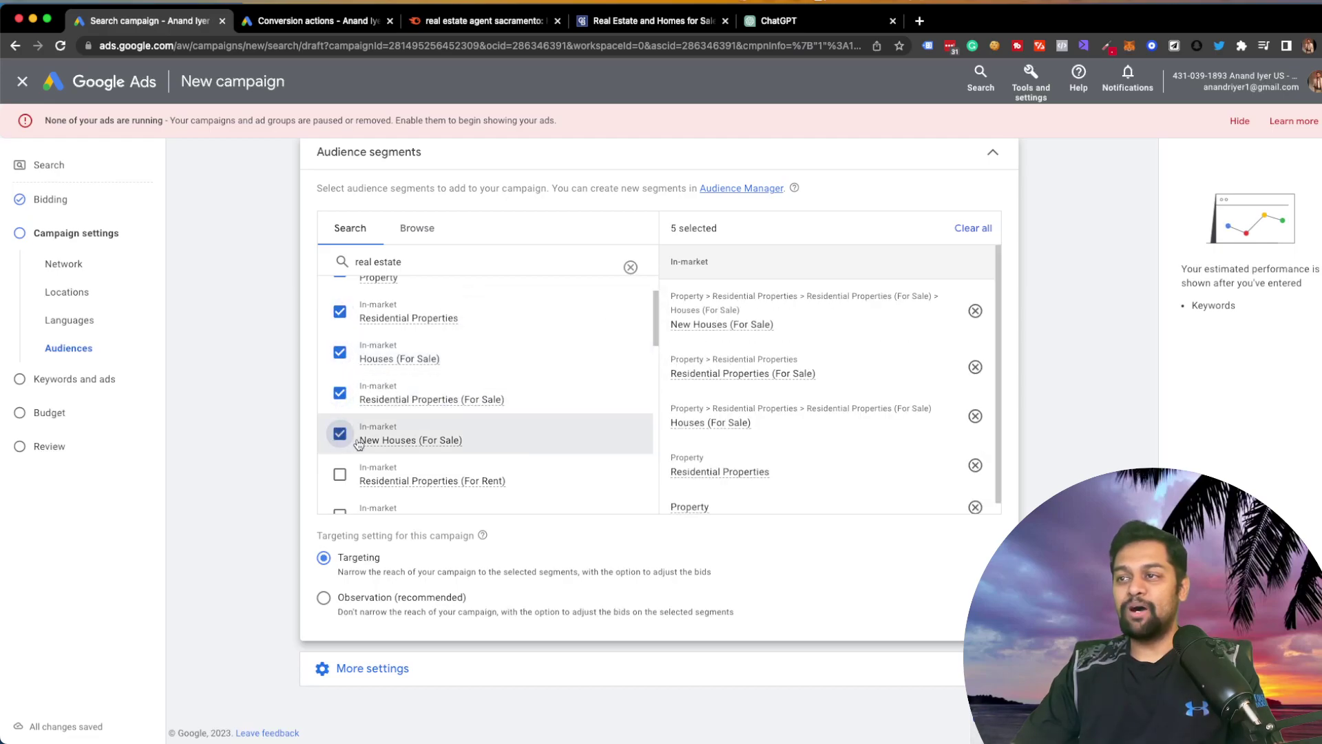
# Step: Add Residential Properties (For Rent), Commercial Properties, Apartments (For Sale), Commercial Properties (For Sale), New Apartments (For Sale) and Commercial Properties (For Rent)
pyautogui.scroll(-1, 340, 440)
pyautogui.click(339, 406)
pyautogui.click(340, 447)
pyautogui.click(339, 487)
pyautogui.scroll(-5, 358, 482)
pyautogui.scroll(2, 345, 386)
pyautogui.click(340, 369)
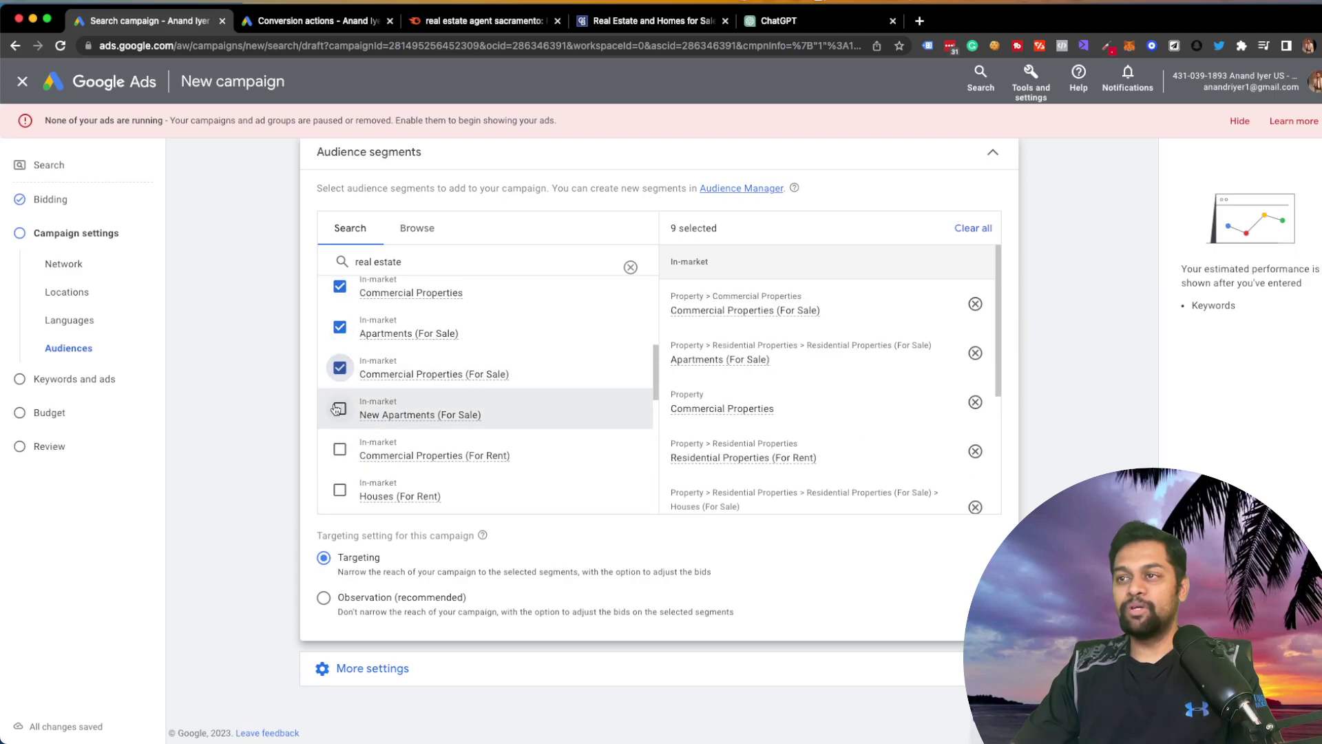
pyautogui.click(340, 412)
pyautogui.click(339, 452)
# Step: Add Houses (For Rent), Apartments (For Rent), Unfurnished Apartments and Furnished Apartments, and set the campaign's targeting setting to Observation
pyautogui.scroll(-1, 352, 456)
pyautogui.scroll(-2, 352, 456)
pyautogui.click(340, 382)
pyautogui.click(340, 420)
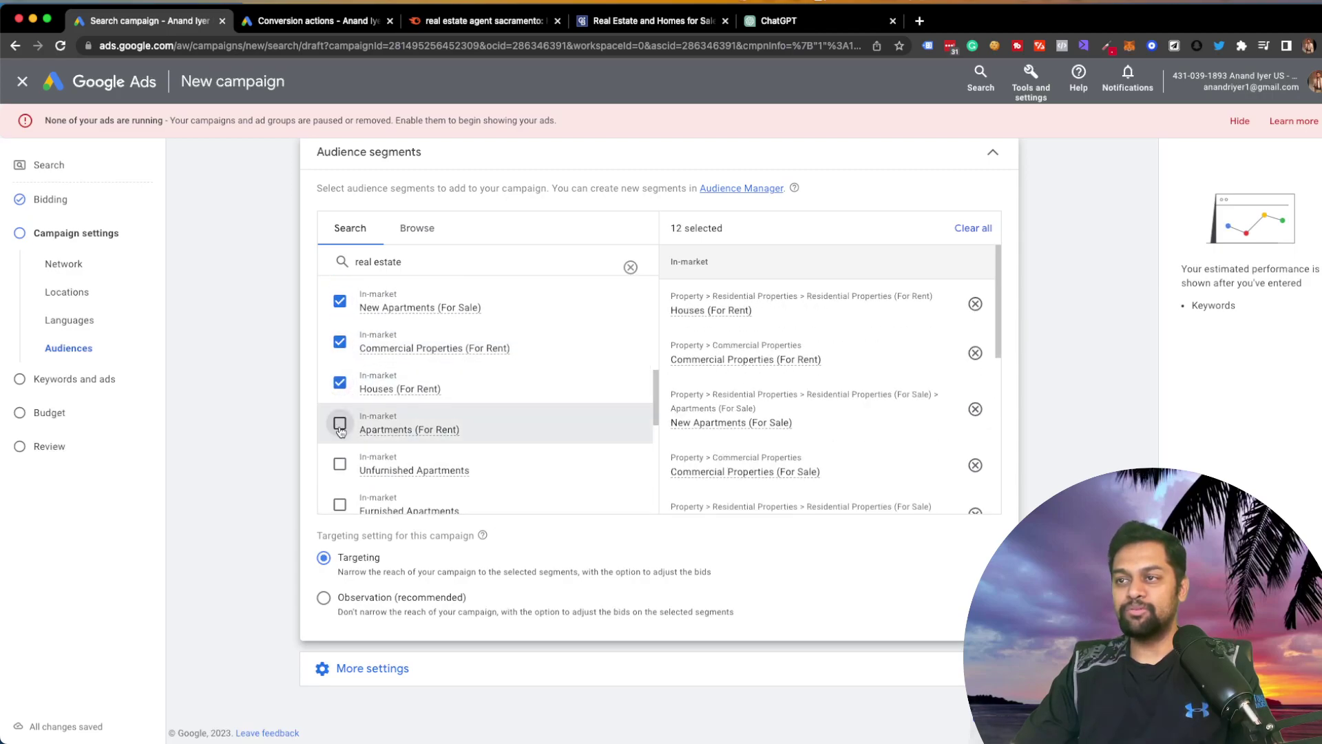
pyautogui.click(340, 458)
pyautogui.scroll(-3, 352, 473)
pyautogui.click(339, 366)
pyautogui.scroll(5, 505, 406)
pyautogui.click(323, 598)
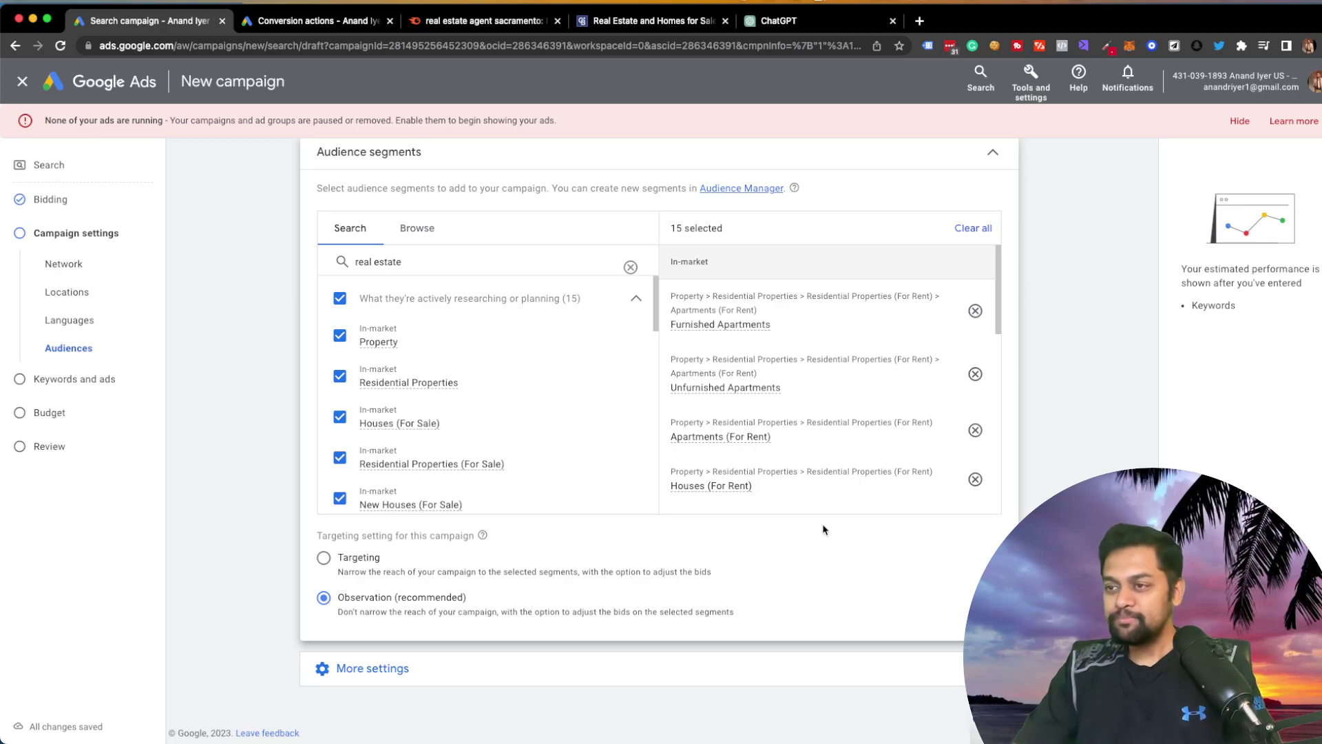
# Step: Expand the campaign's additional settings and open the Campaign URL options
pyautogui.scroll(-1, 700, 344)
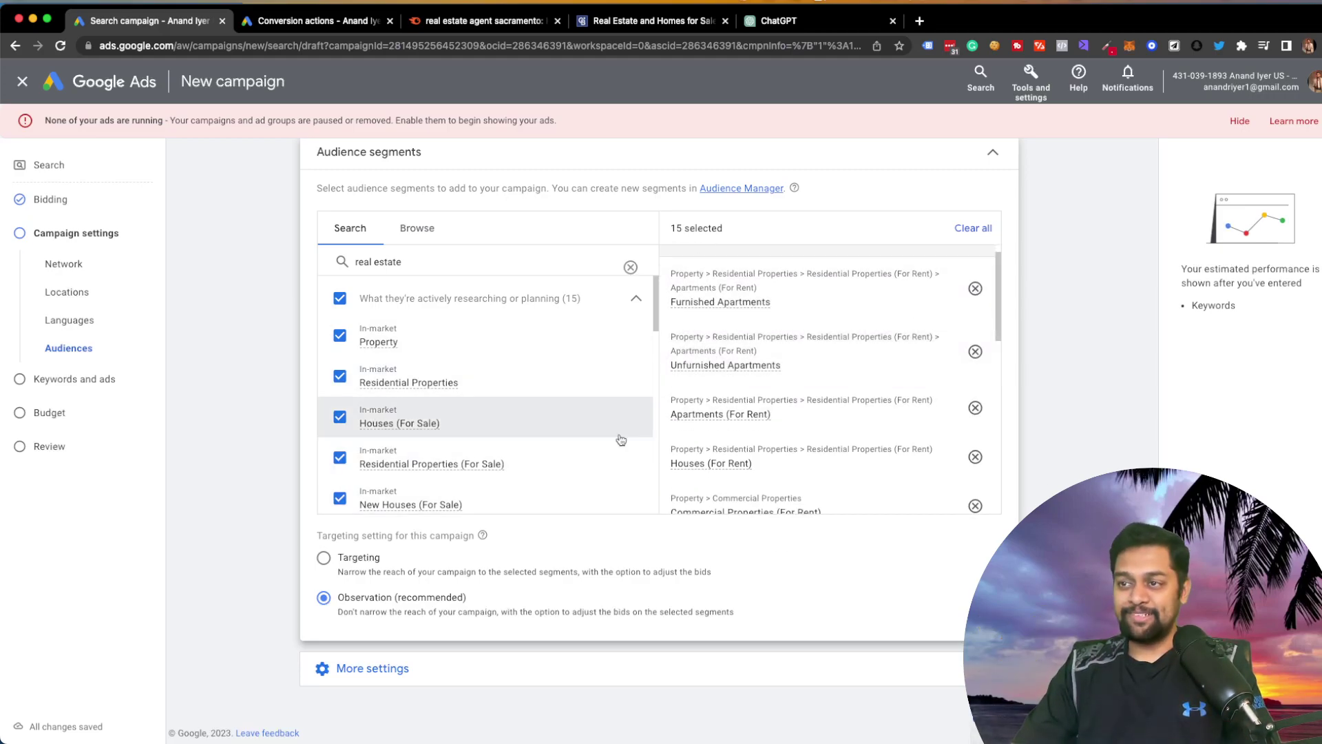
pyautogui.click(434, 670)
pyautogui.scroll(-5, 637, 481)
pyautogui.scroll(-2, 862, 620)
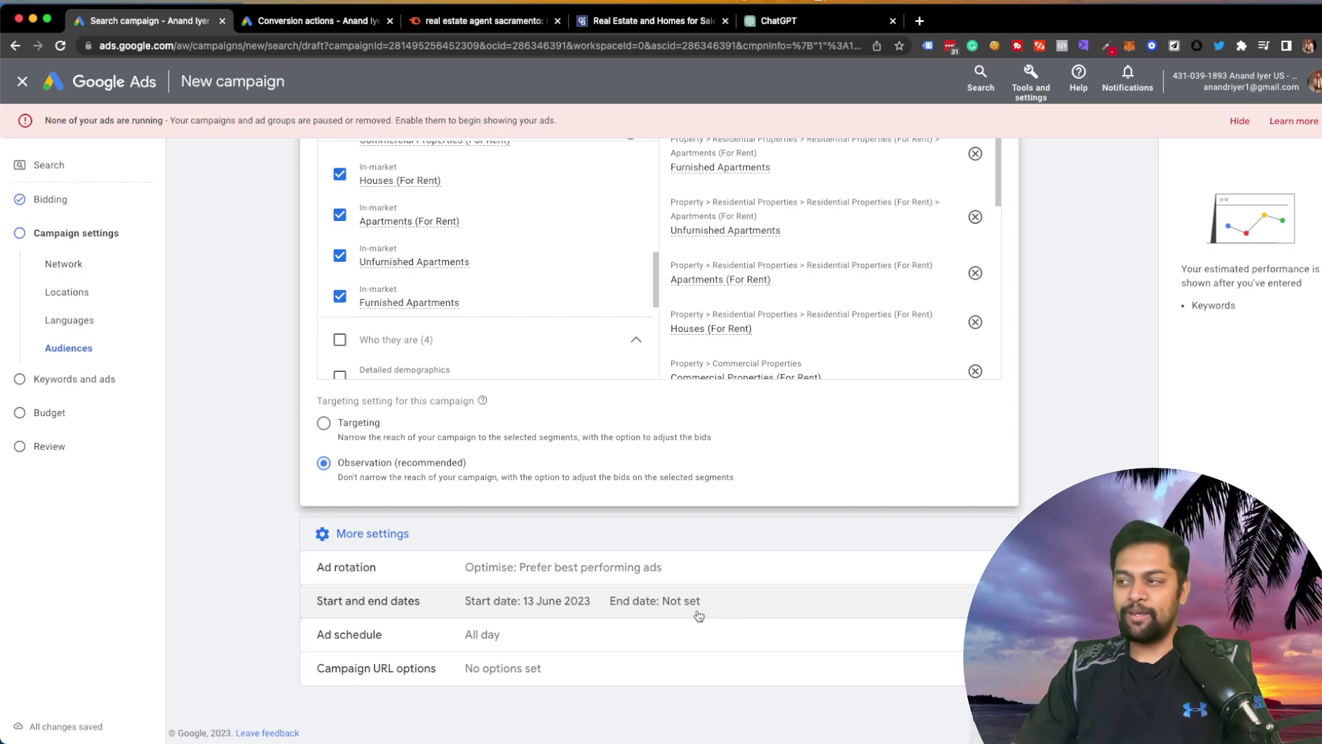
pyautogui.click(508, 675)
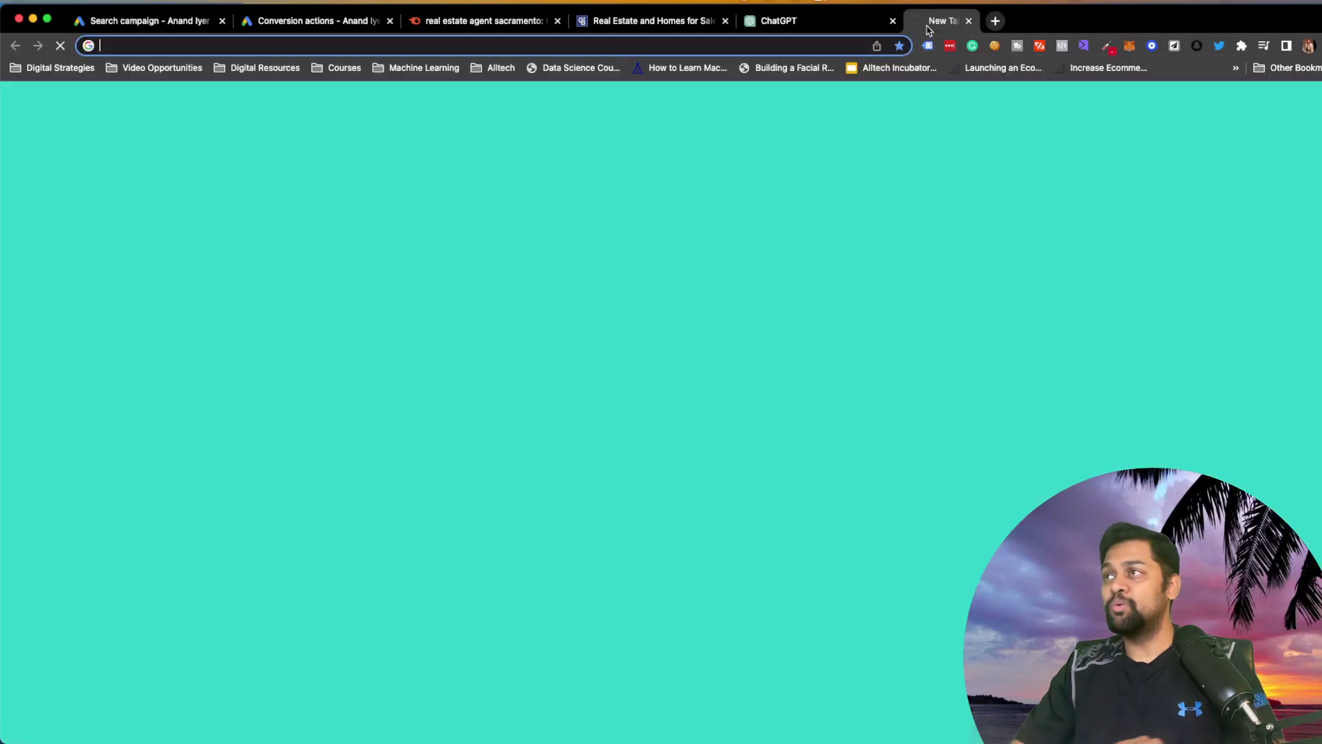
# Step: Search Google in a new browser tab for "google campaign url builder" and open the GA Dev Tools Campaign URL Builder
pyautogui.click(921, 22)
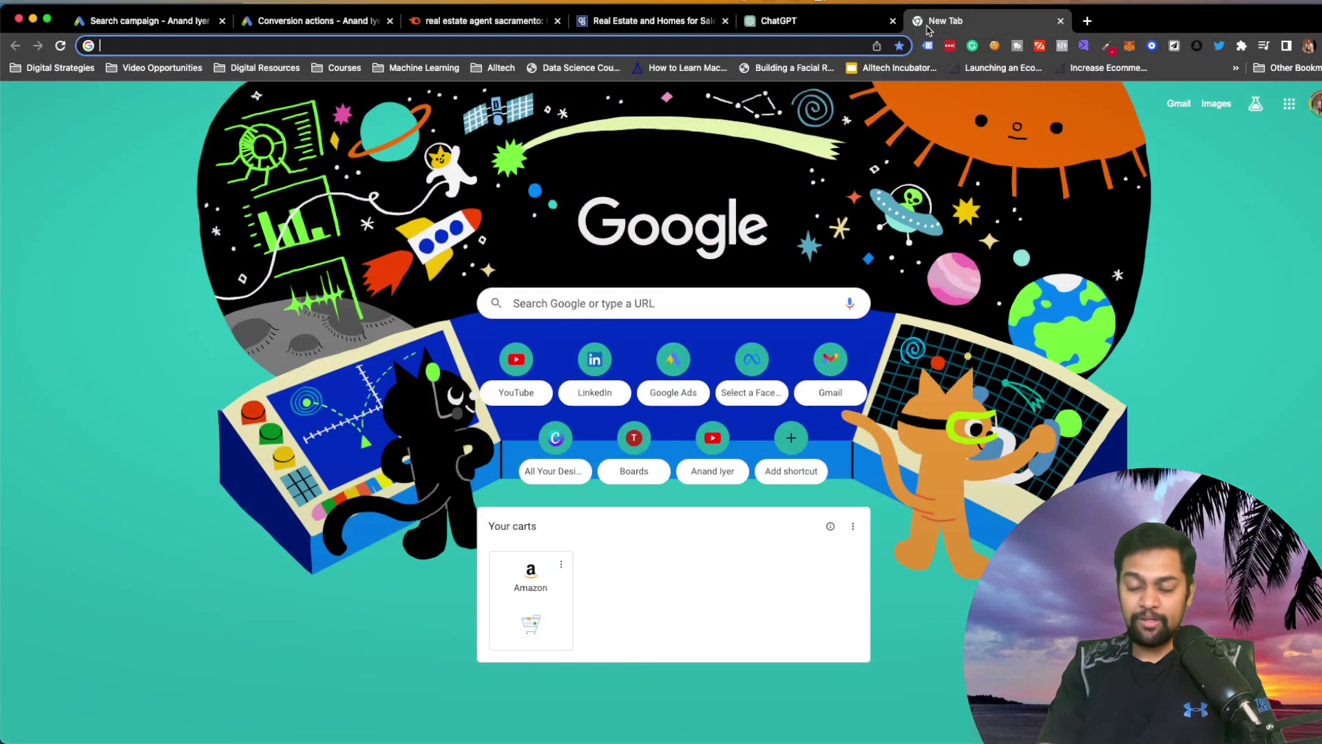
pyautogui.write('gog')
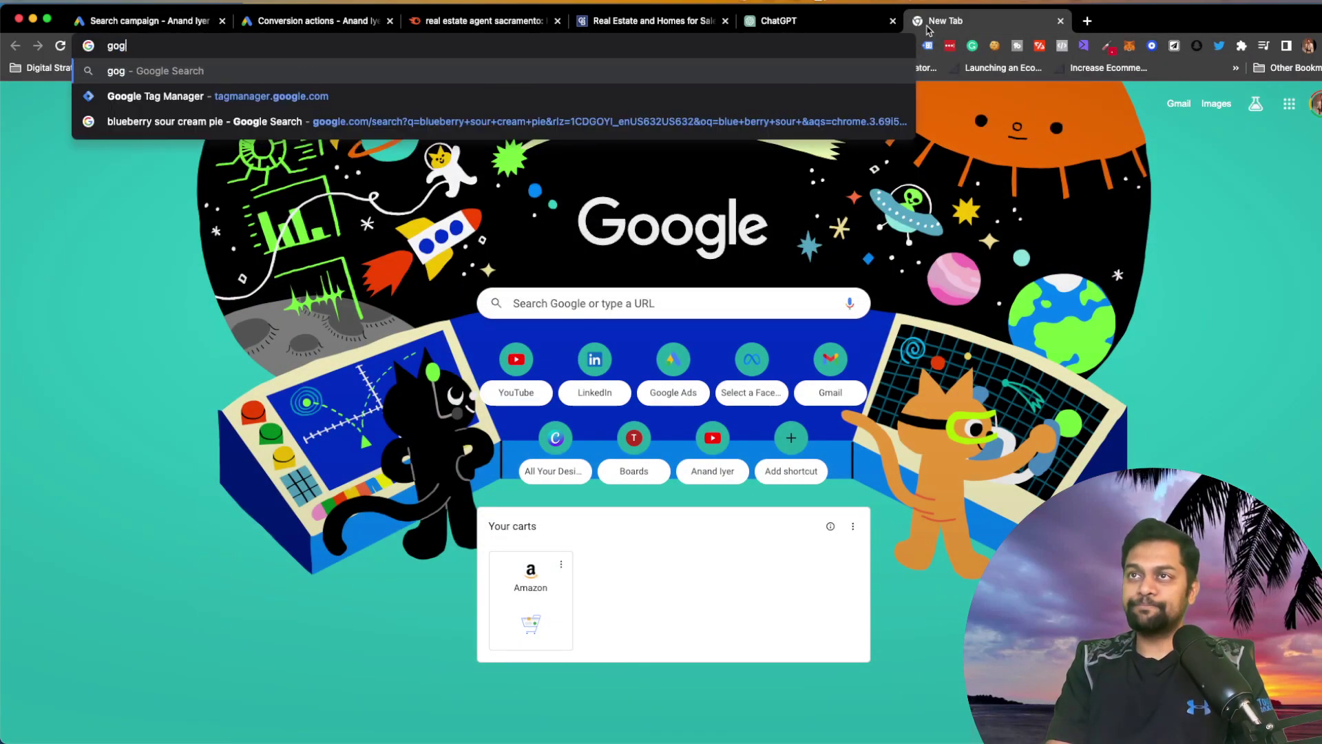
pyautogui.press('BackSpace')
pyautogui.write('ogle campaign u')
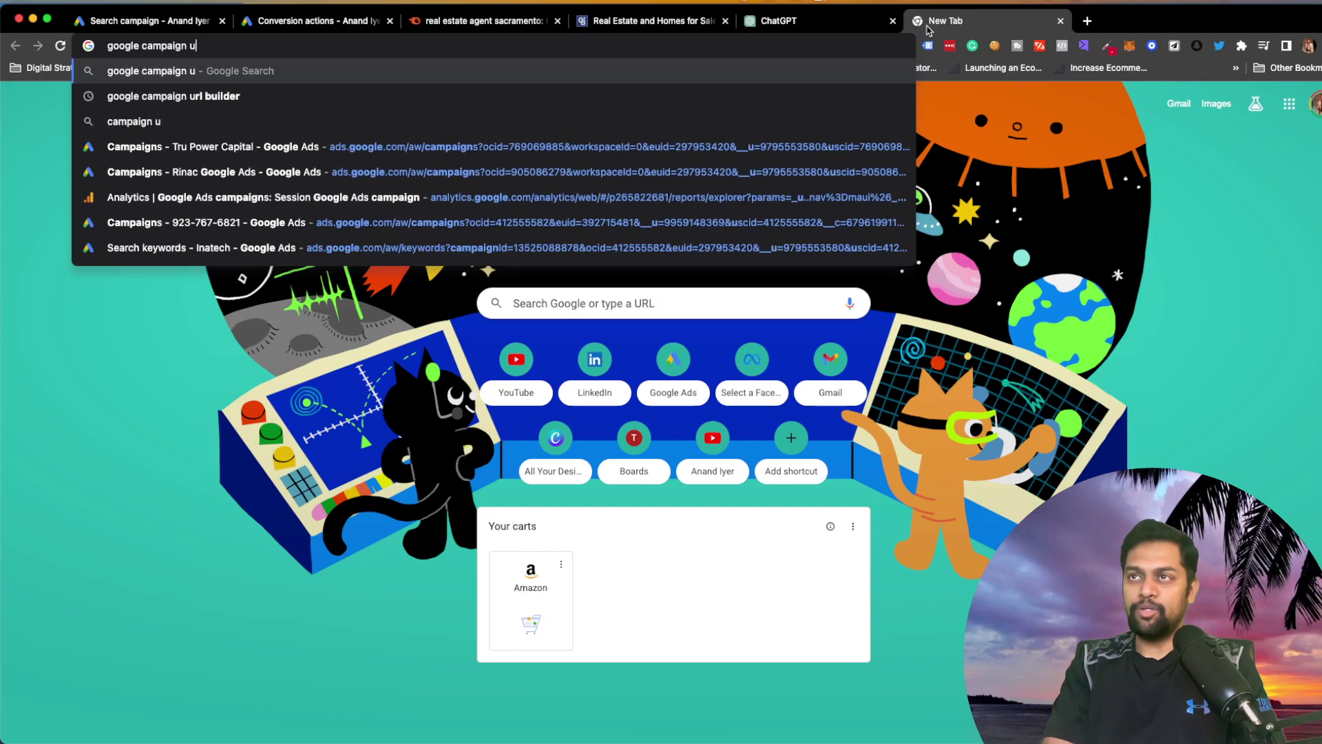
pyautogui.write('rl builder')
pyautogui.press('Return')
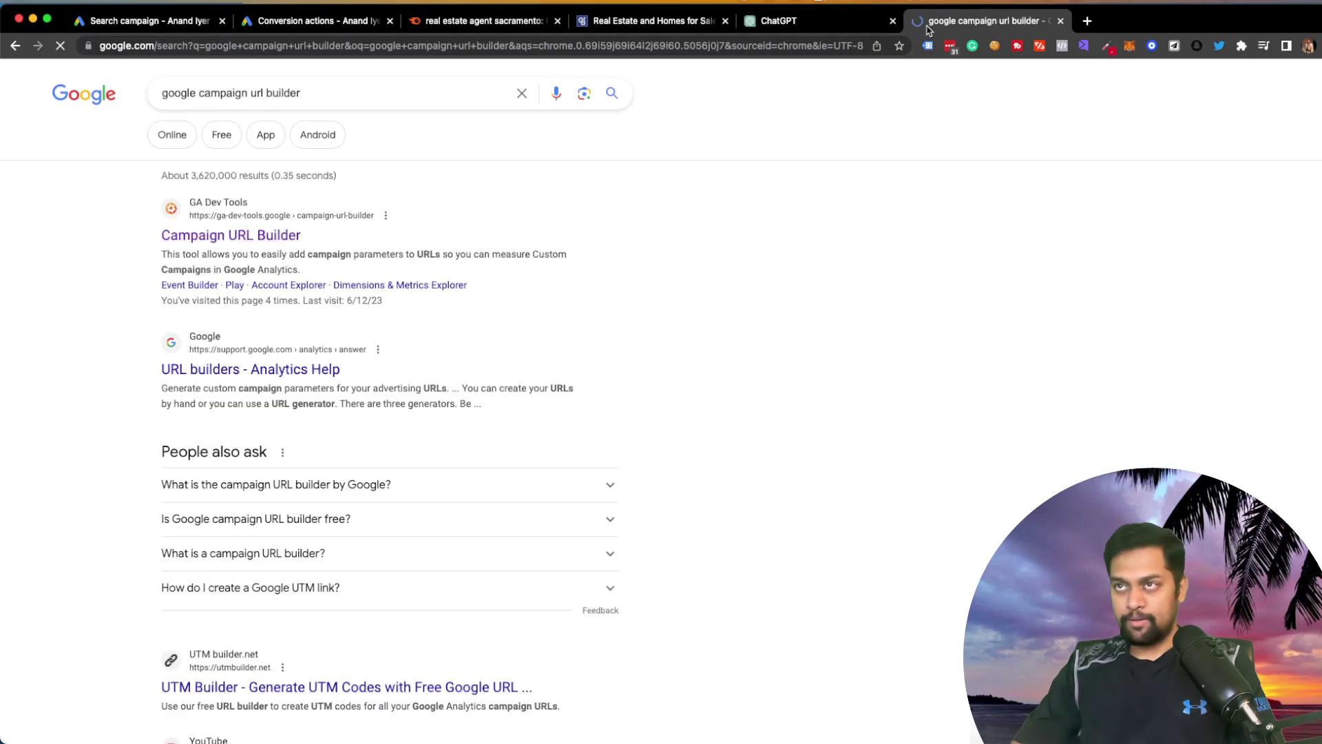
pyautogui.click(230, 236)
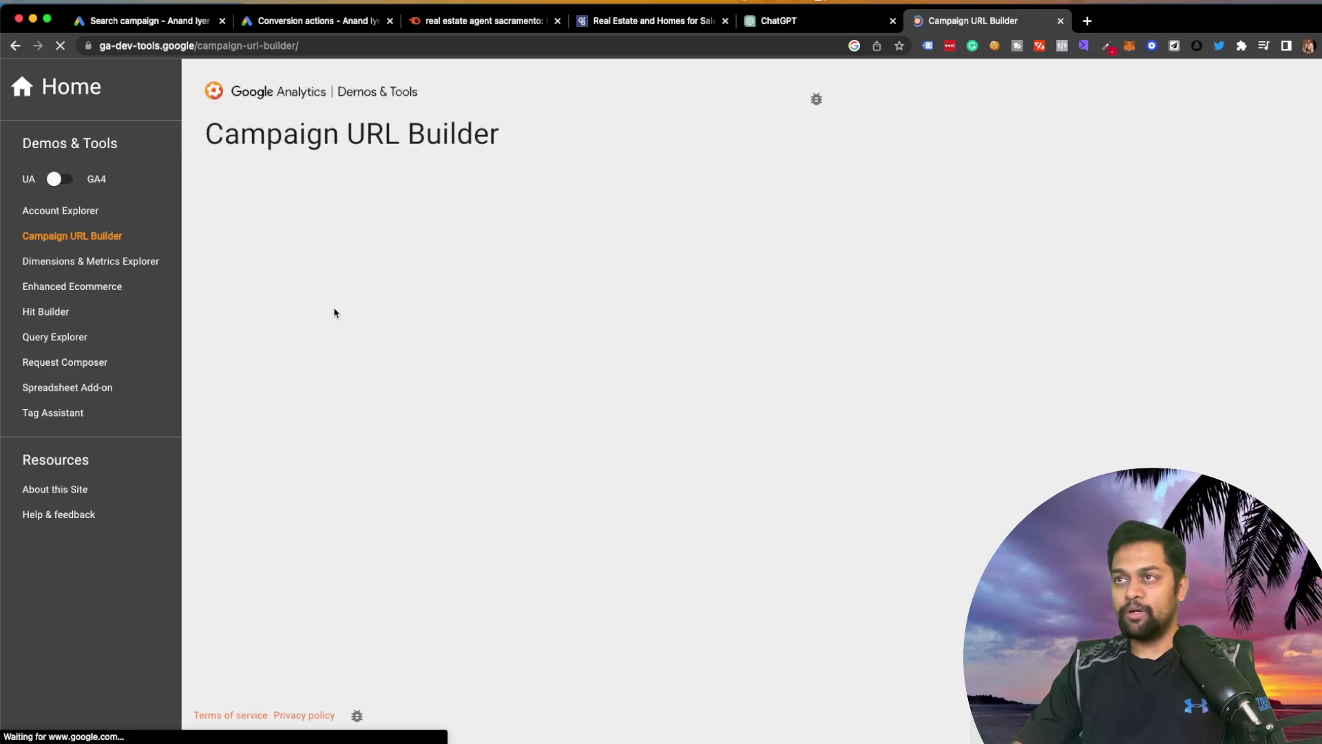
# Step: Examine the table of UTM parameter explanations and the example generated campaign URL
pyautogui.scroll(-20, 334, 314)
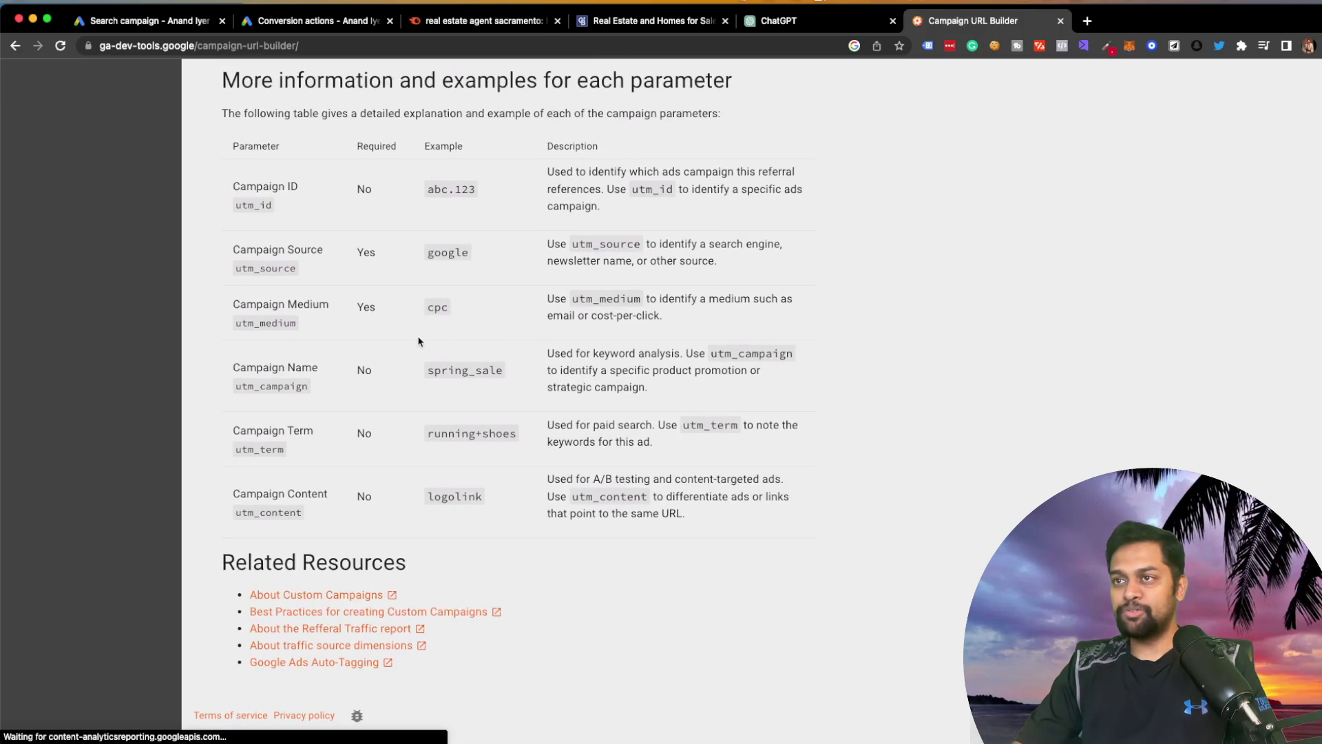
pyautogui.scroll(5, 418, 341)
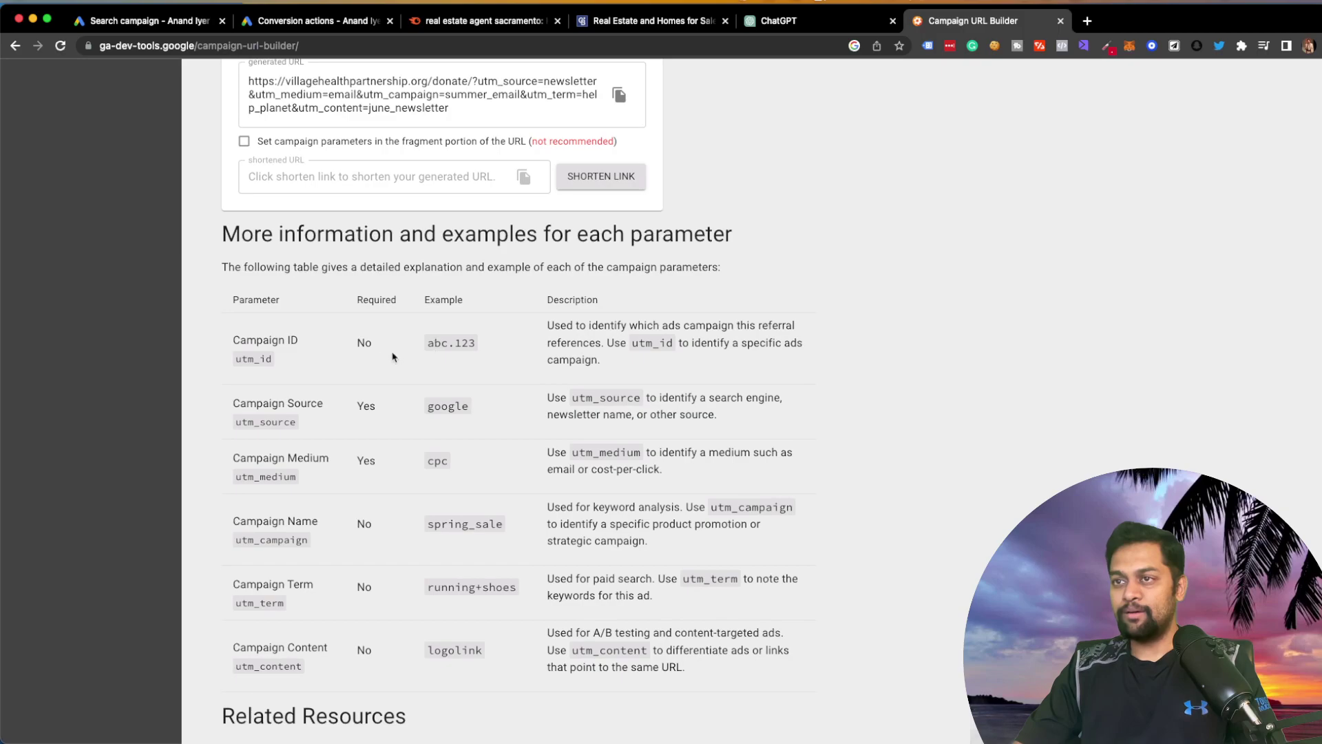
pyautogui.scroll(-1, 293, 354)
pyautogui.scroll(-1, 337, 337)
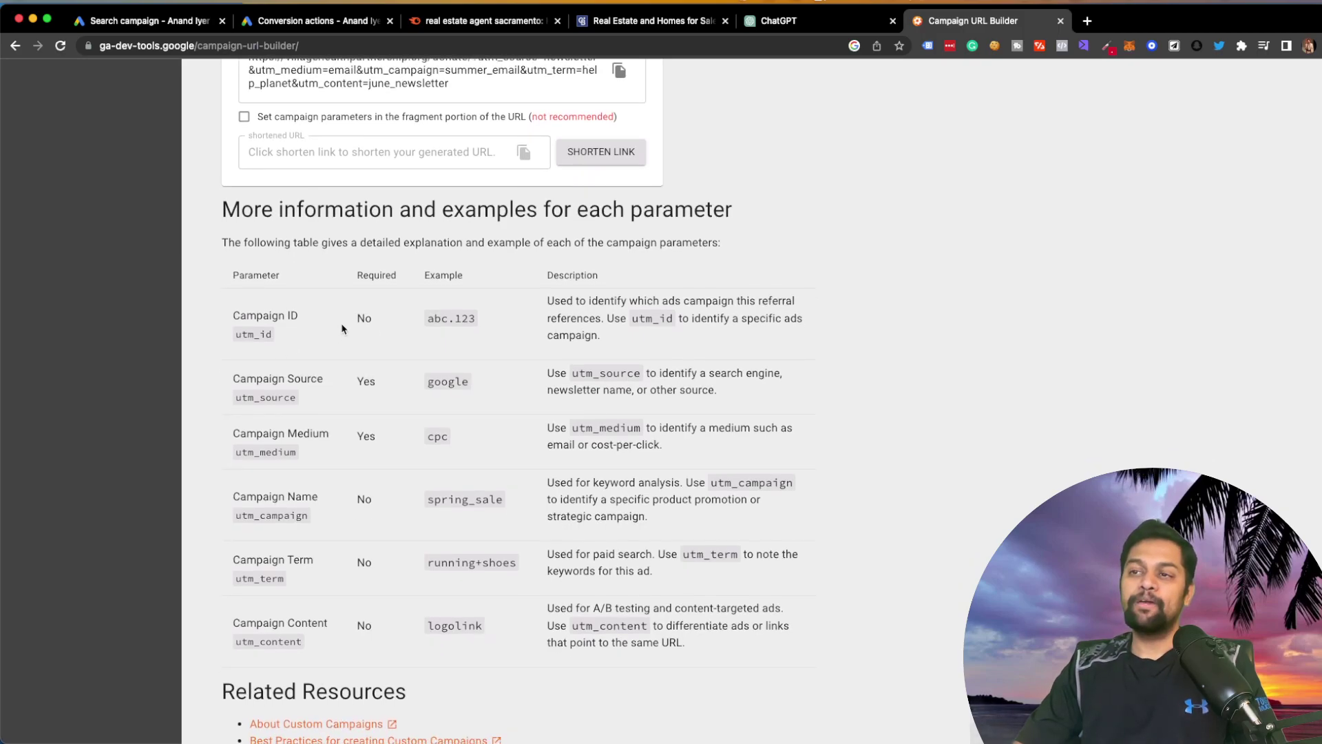
pyautogui.scroll(-1, 332, 328)
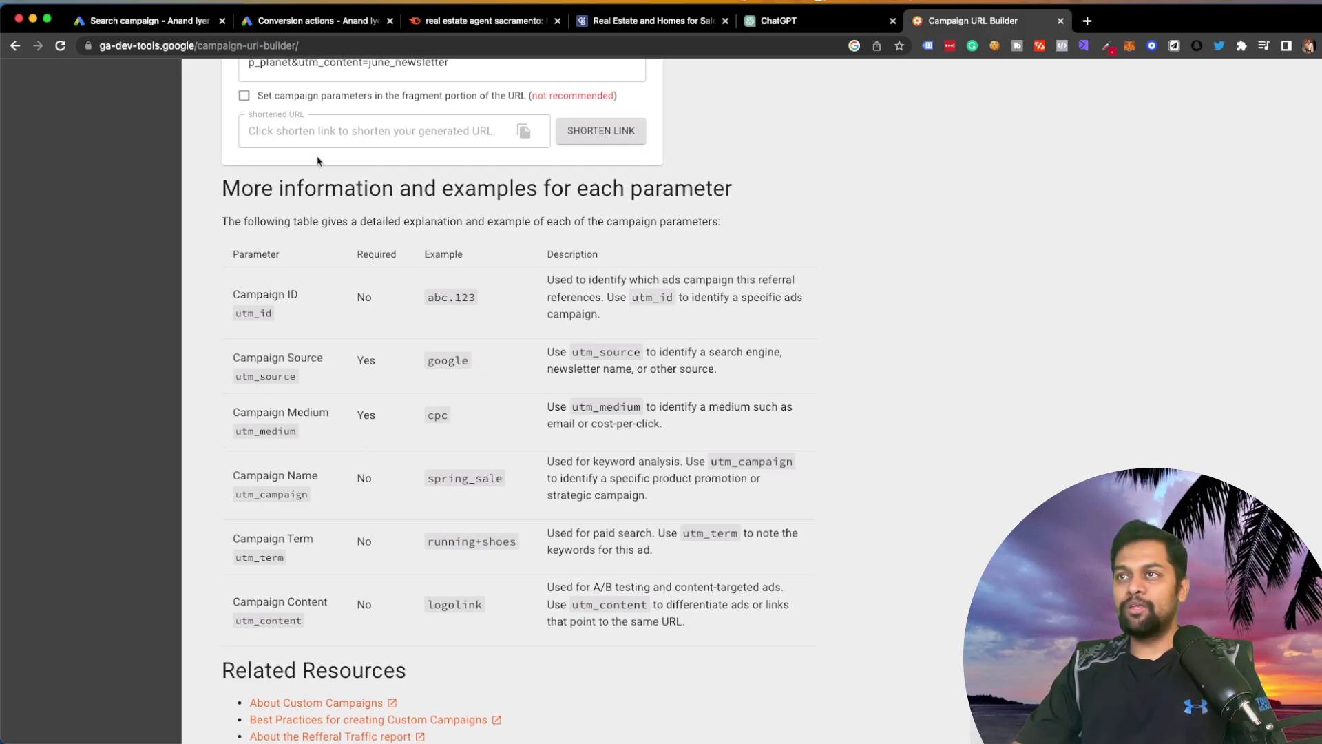
pyautogui.scroll(3, 318, 160)
pyautogui.press('super+a')
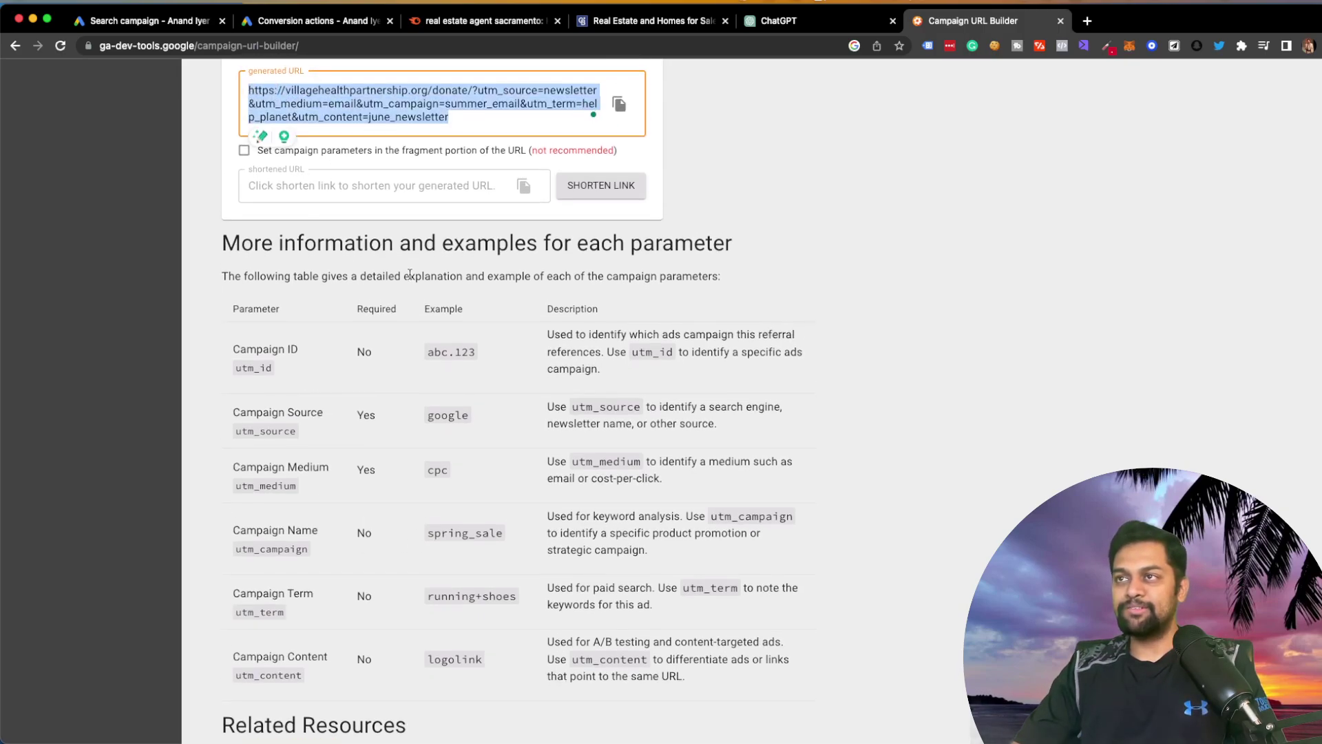
pyautogui.scroll(-1, 410, 274)
pyautogui.scroll(5, 412, 276)
pyautogui.scroll(-1, 472, 312)
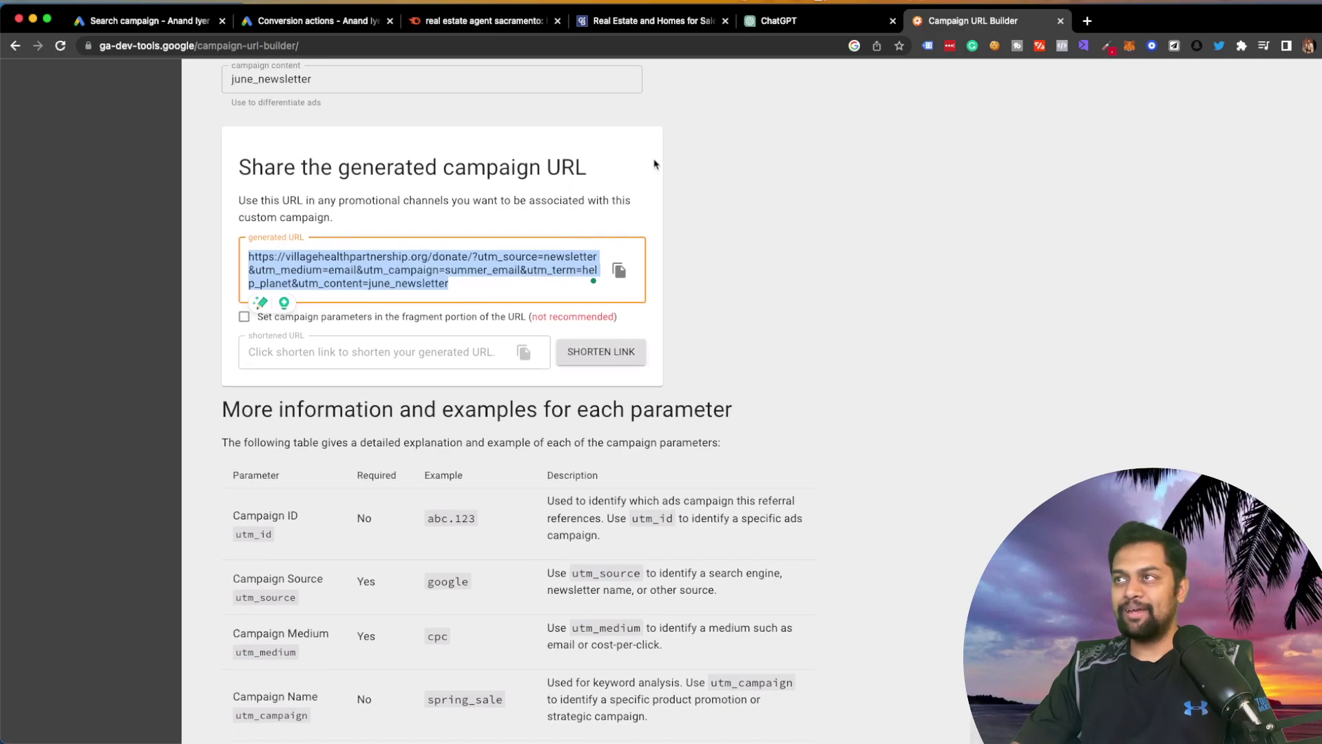
# Step: Return to the Google Ads campaign draft, leave the Campaign URL options empty, and continue to Keywords and ads
pyautogui.click(178, 26)
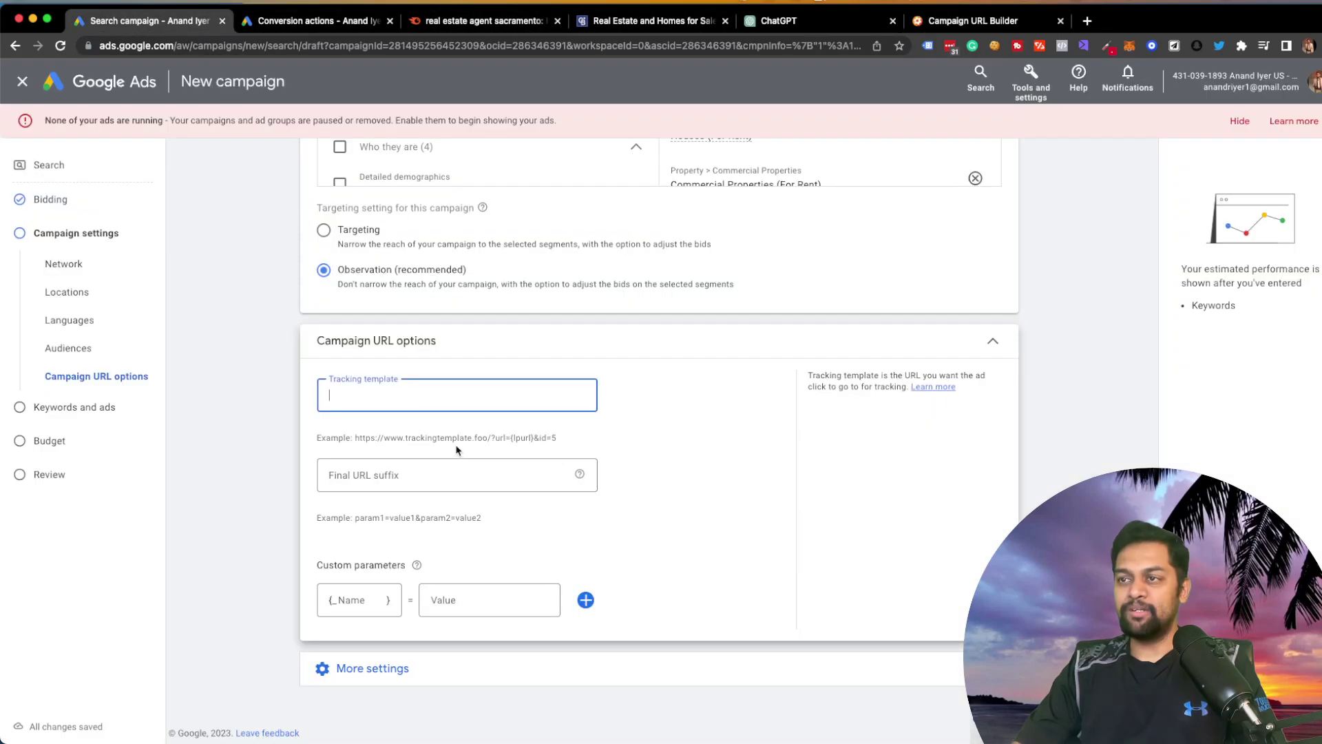
pyautogui.click(585, 598)
pyautogui.scroll(-2, 584, 598)
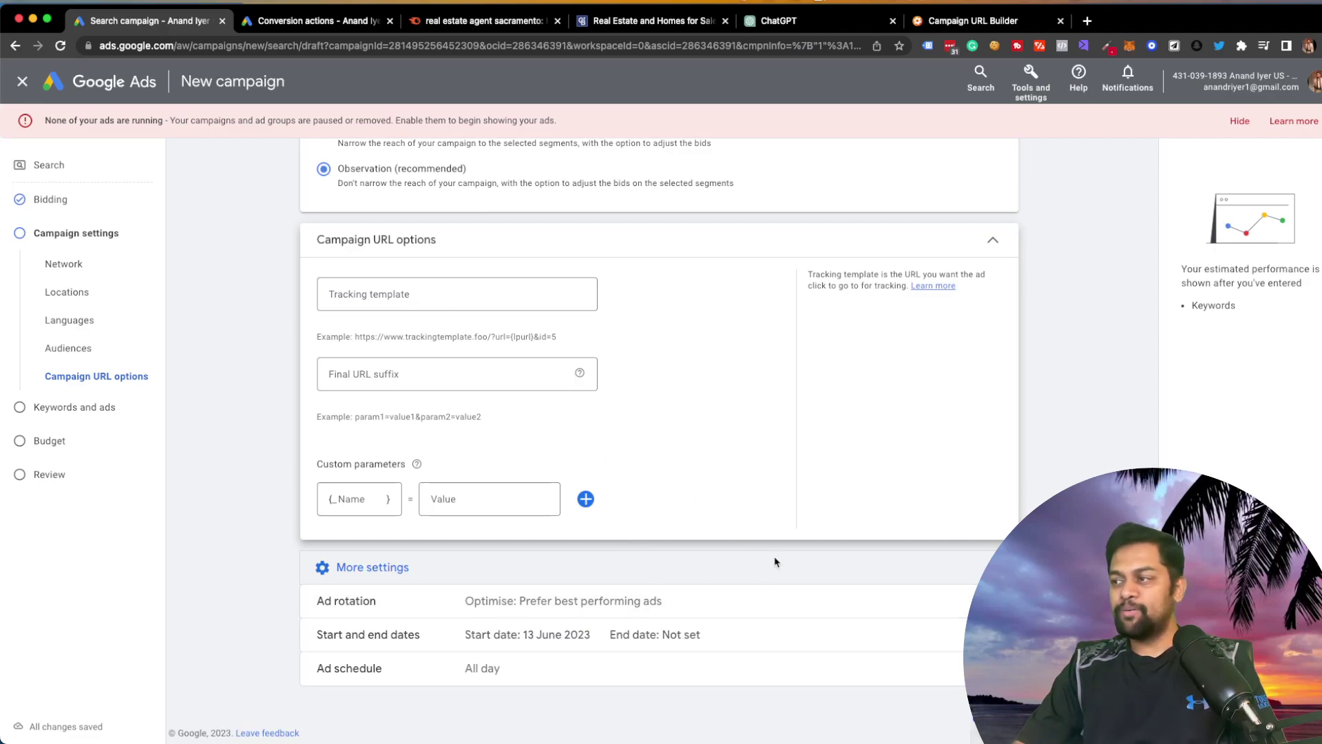
pyautogui.click(978, 706)
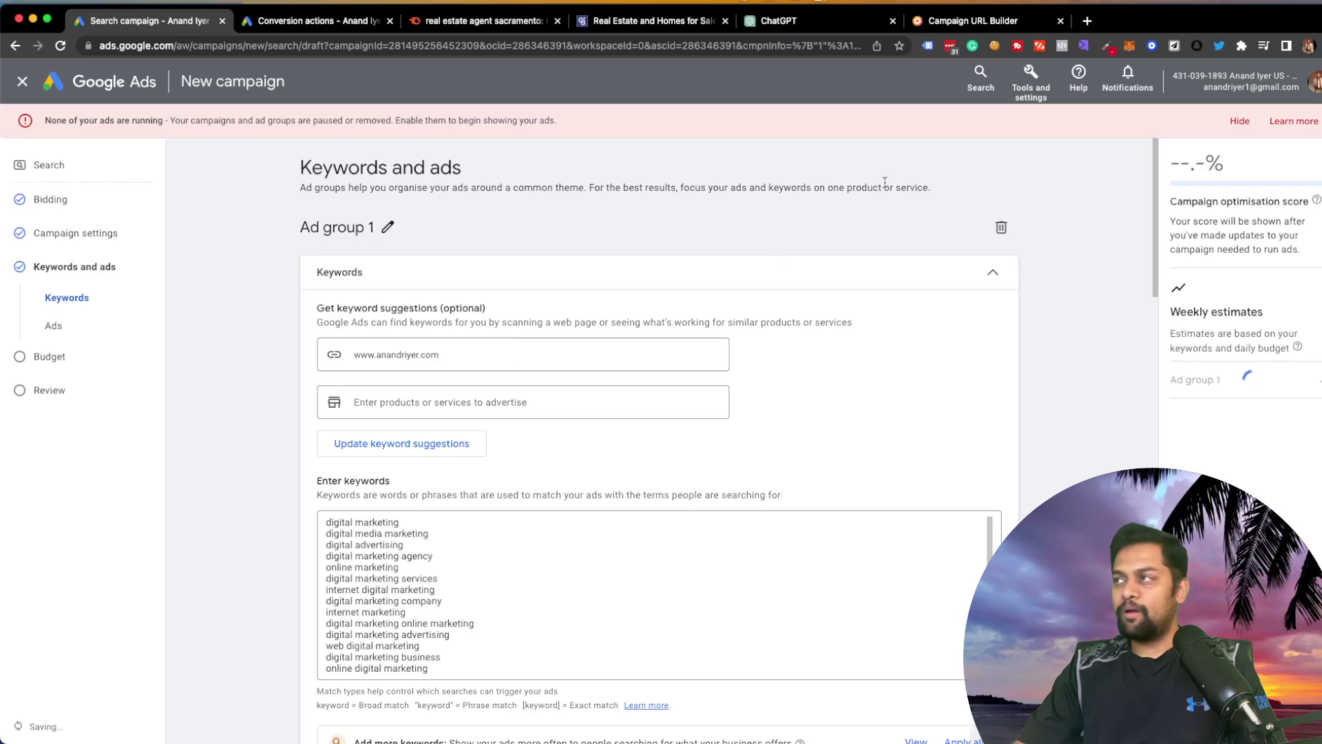
pyautogui.click(624, 21)
pyautogui.click(392, 47)
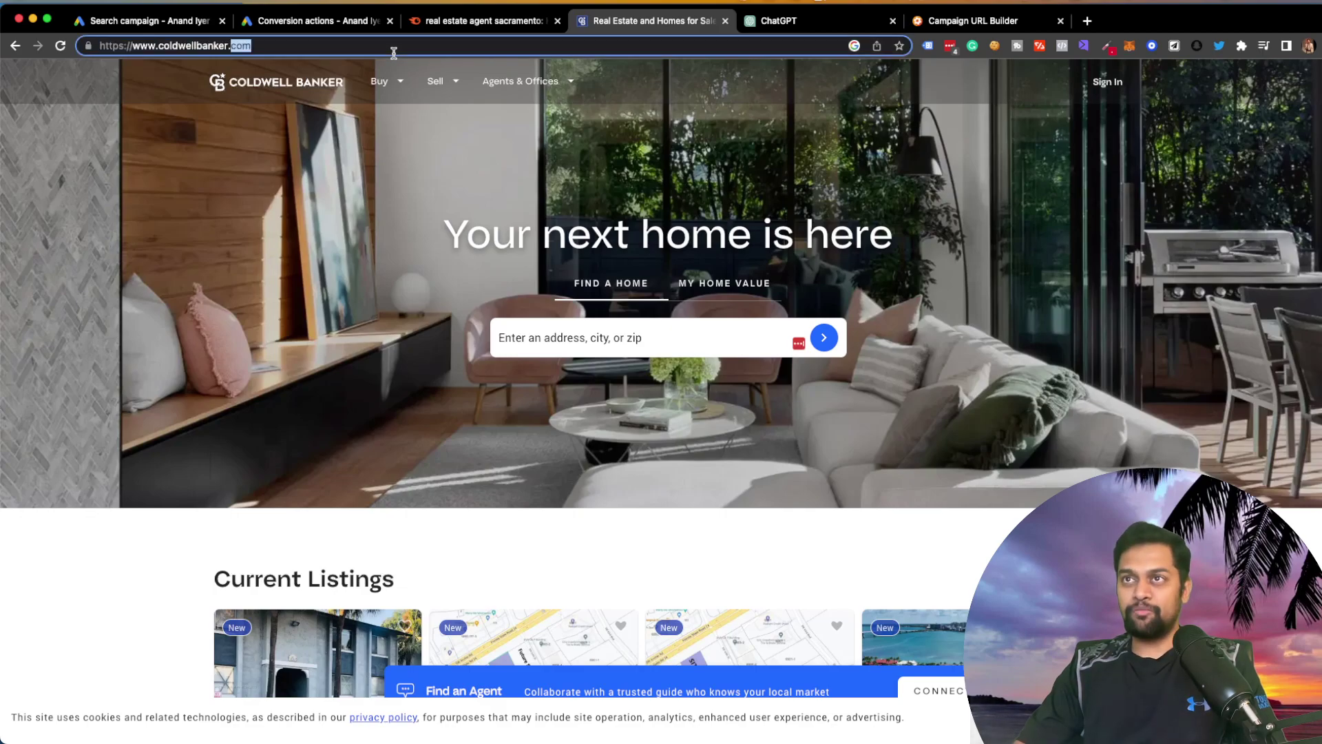
pyautogui.press('super+a')
pyautogui.press('super+c')
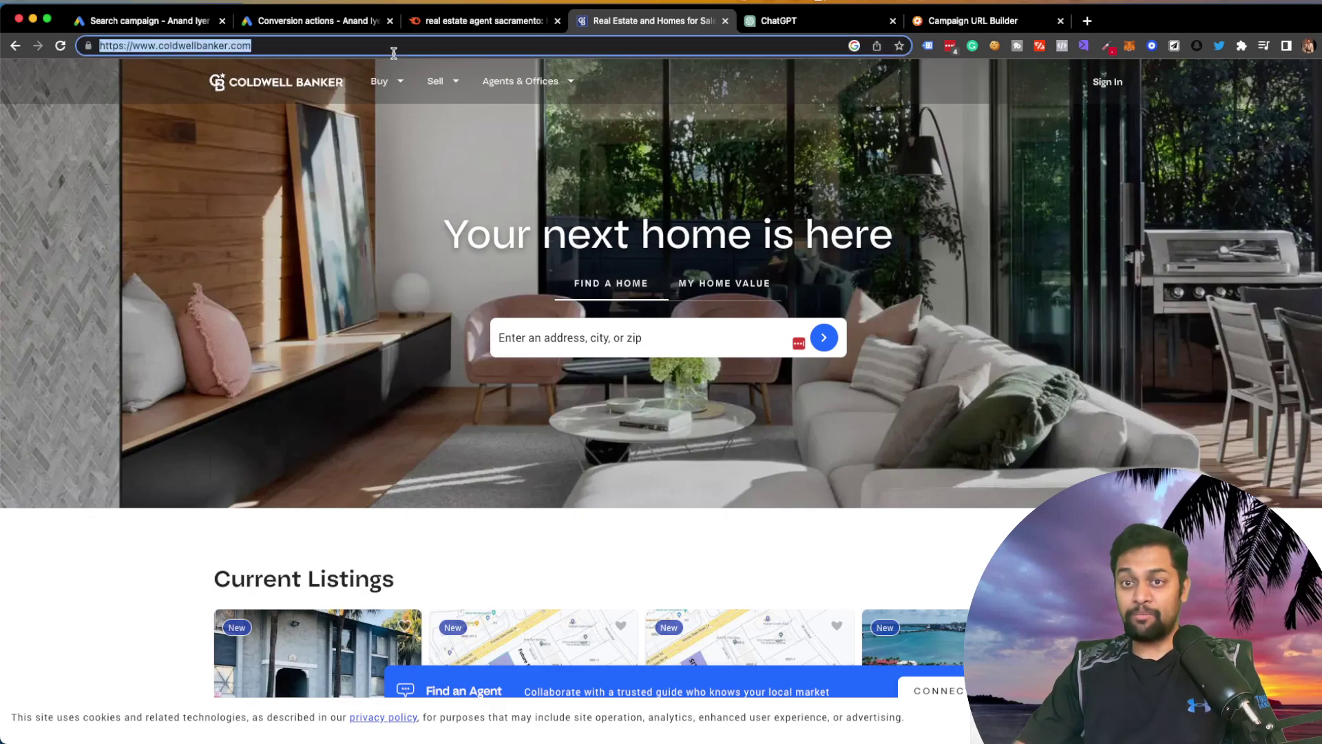
pyautogui.click(182, 29)
pyautogui.click(493, 355)
pyautogui.press('super+v')
pyautogui.click(862, 373)
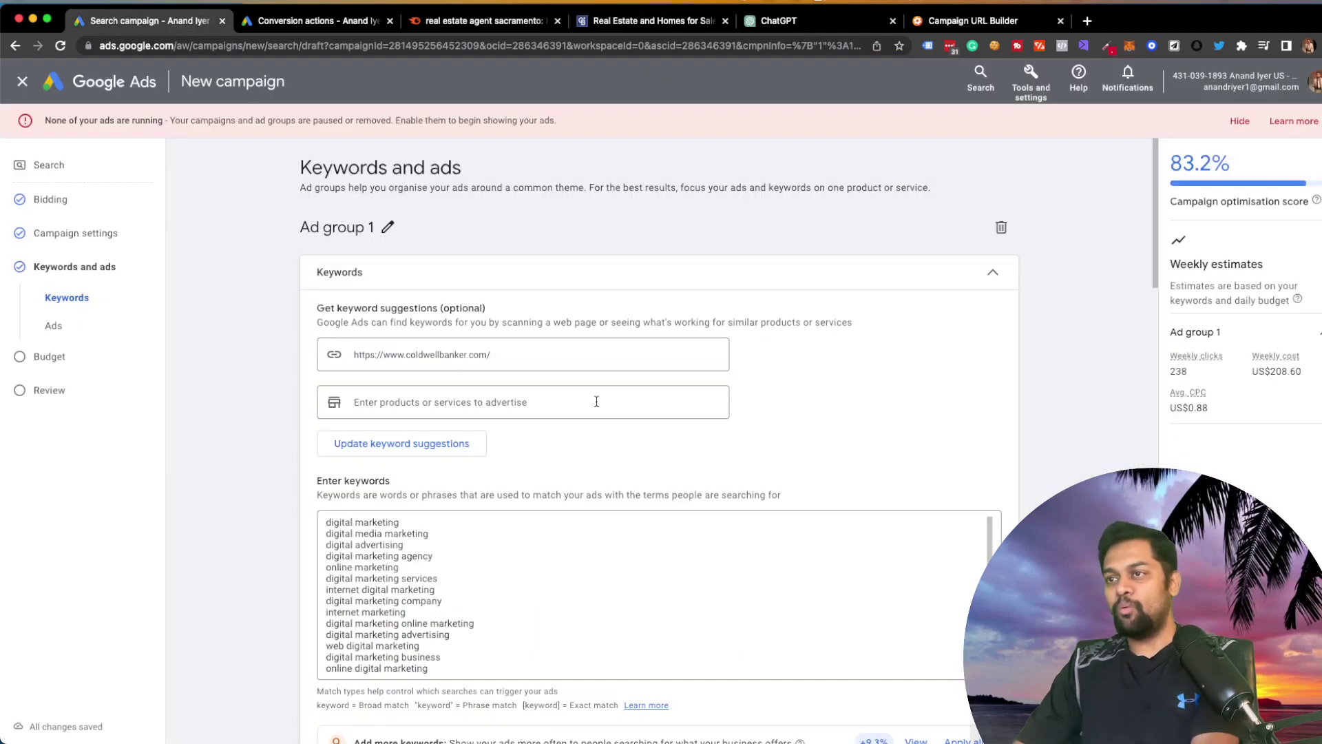
pyautogui.click(411, 443)
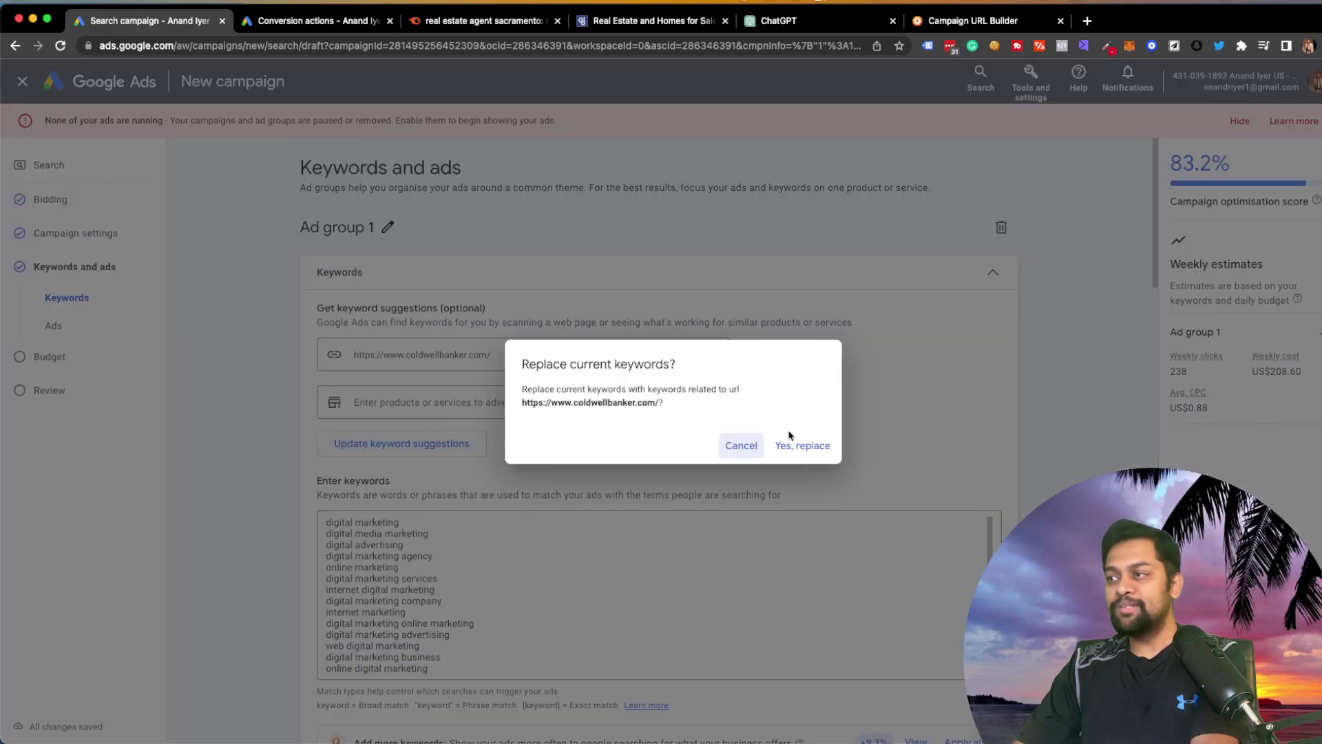
pyautogui.click(806, 445)
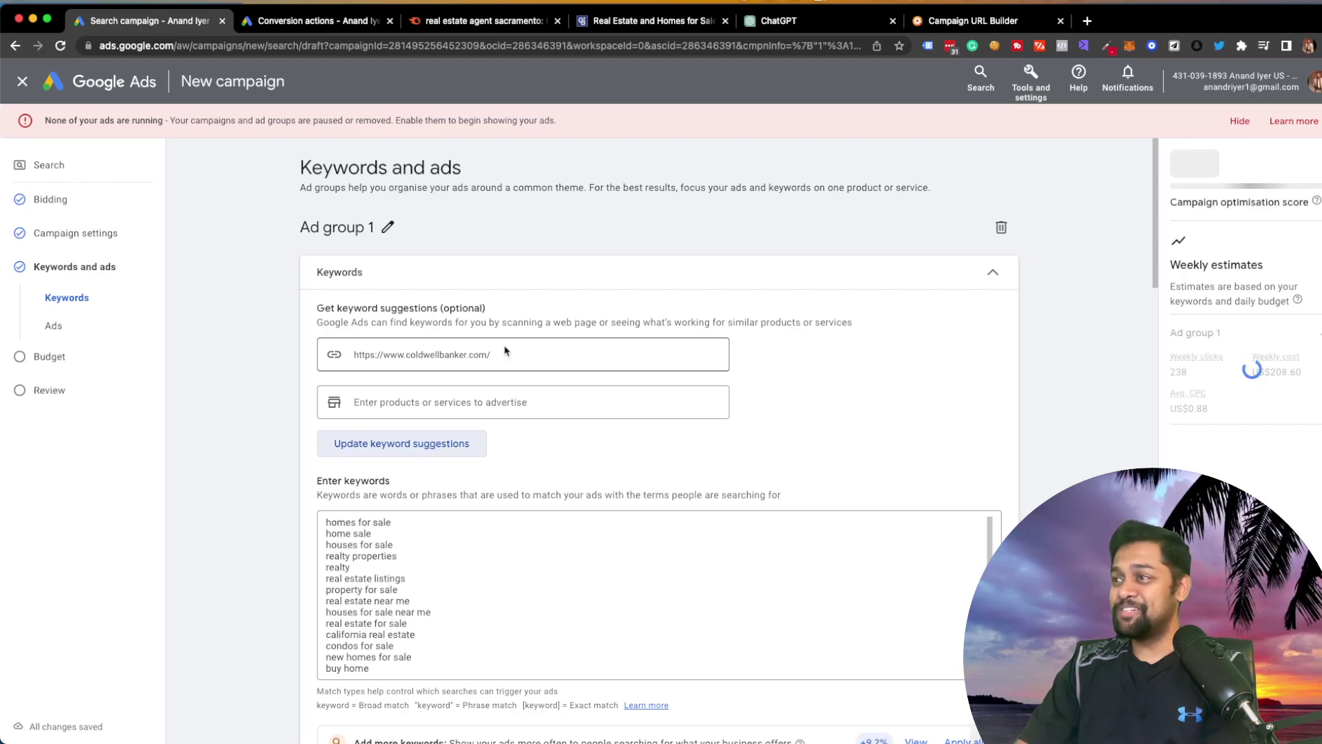
# Step: Review the suggested real estate keywords in the ad group's keyword list
pyautogui.scroll(-2, 505, 351)
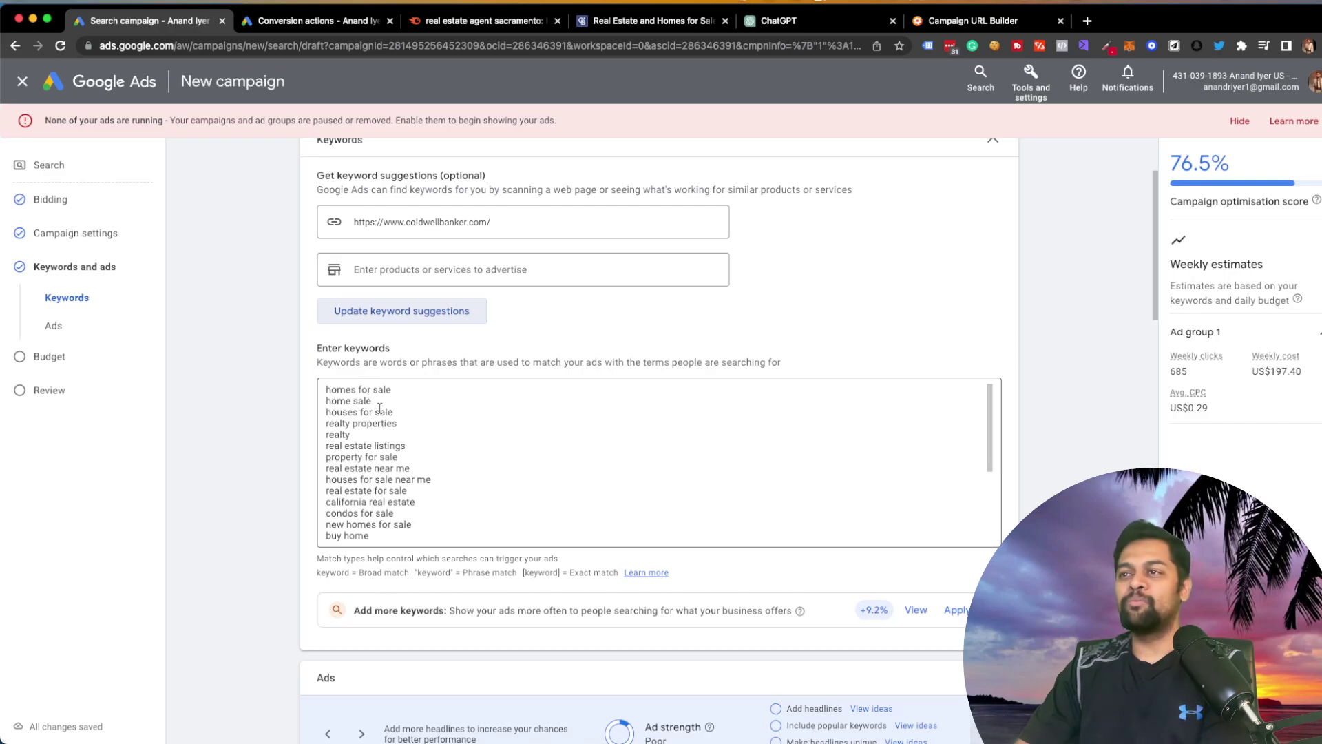
pyautogui.scroll(-1, 441, 416)
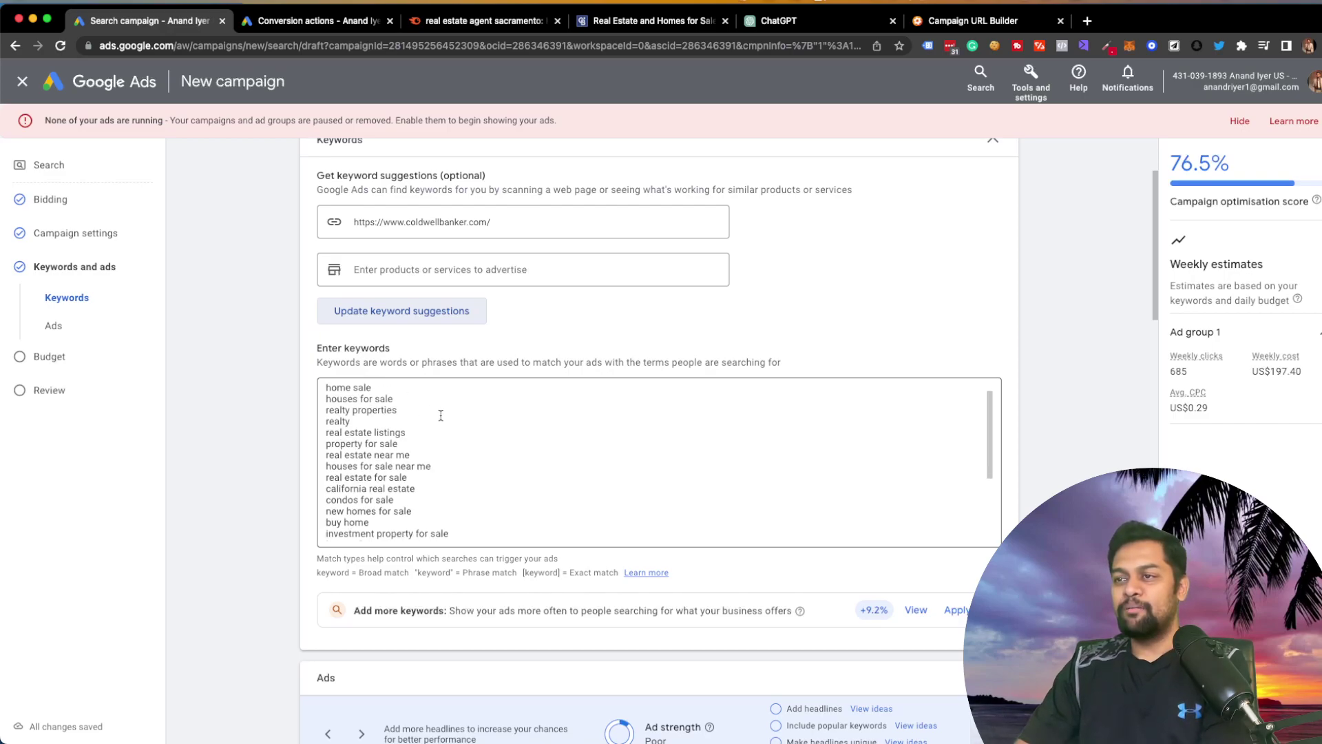
pyautogui.scroll(-2, 420, 452)
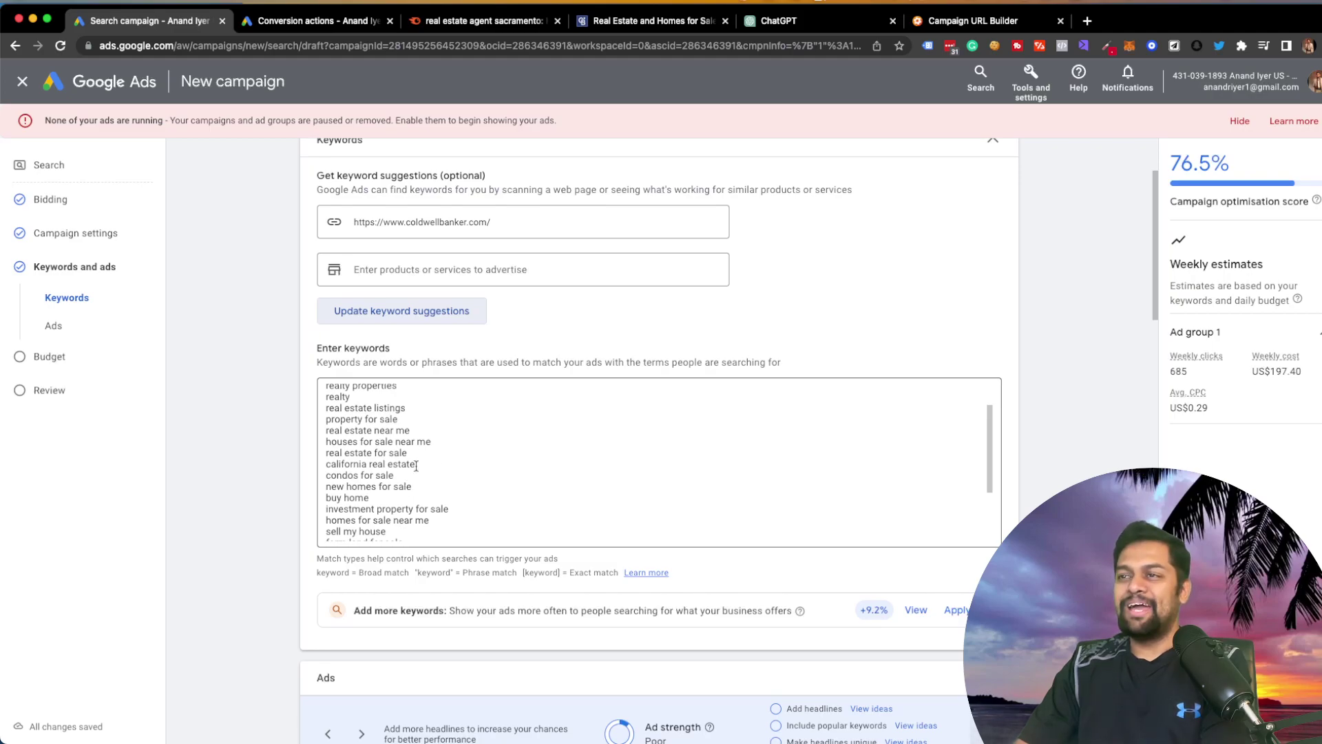
pyautogui.moveTo(419, 452); pyautogui.dragTo(316, 428)
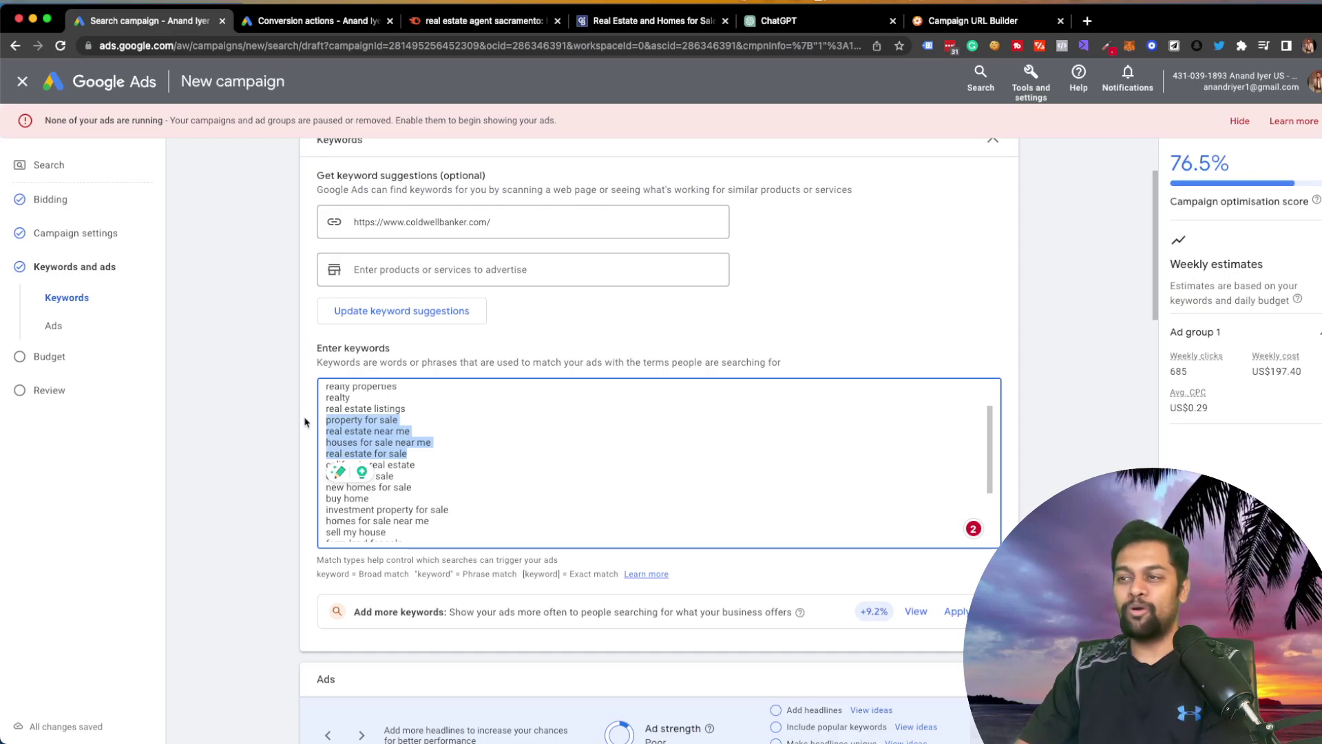
pyautogui.click(570, 448)
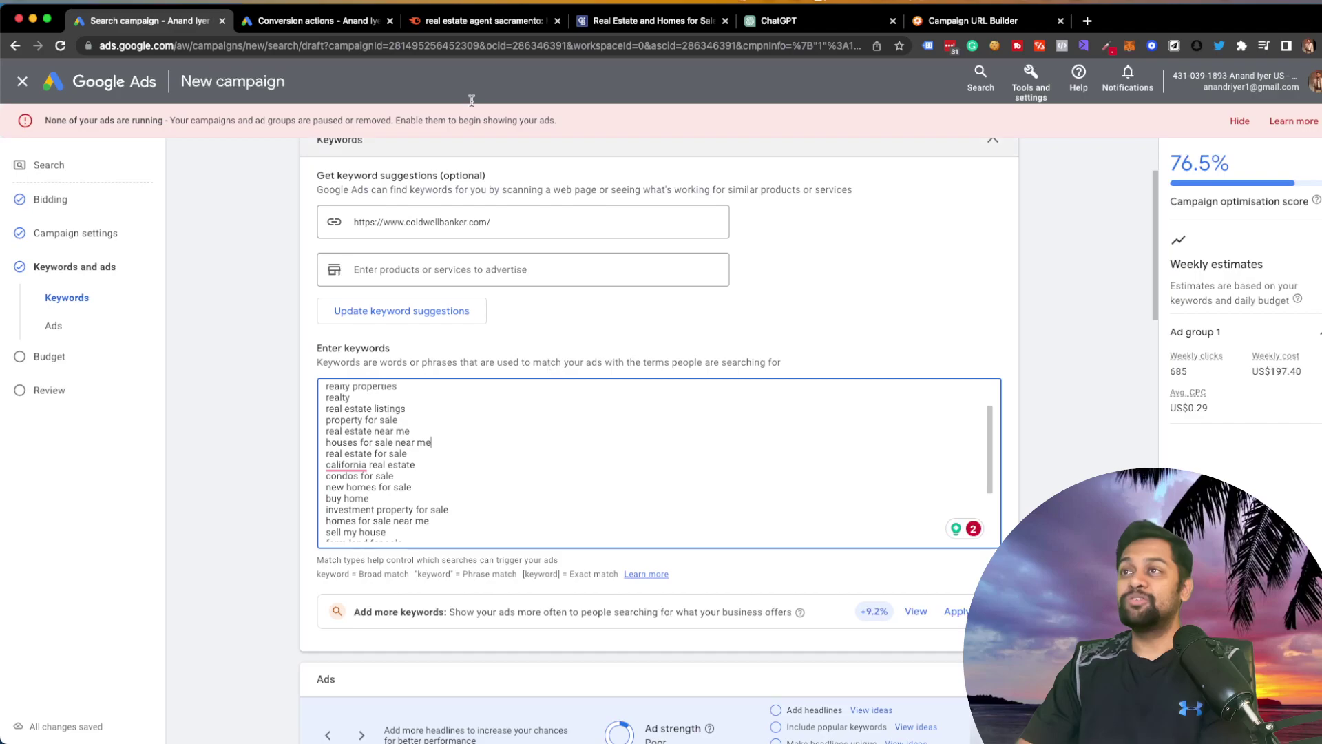
# Step: Switch to Semrush, review the "real estate agent sacramento" keywords and copy the selected ones
pyautogui.click(482, 21)
pyautogui.scroll(-2, 539, 396)
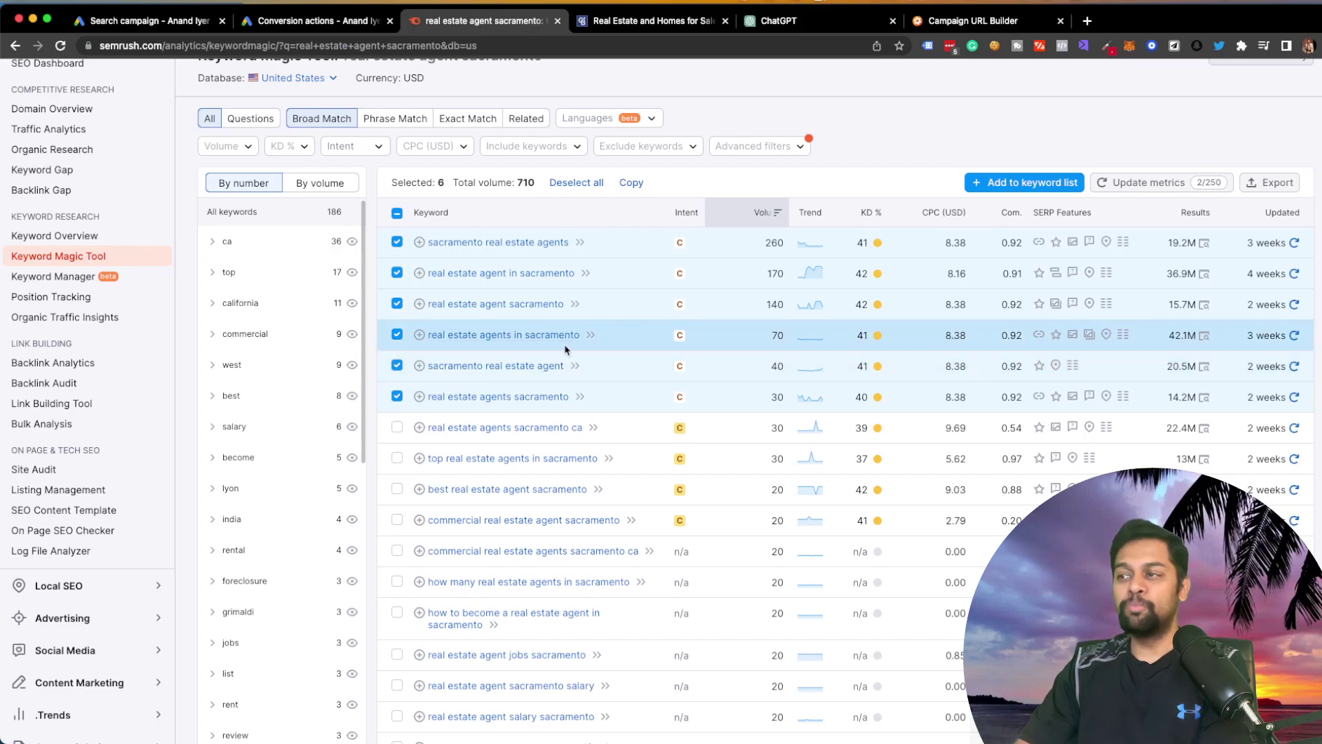
pyautogui.scroll(-2, 565, 350)
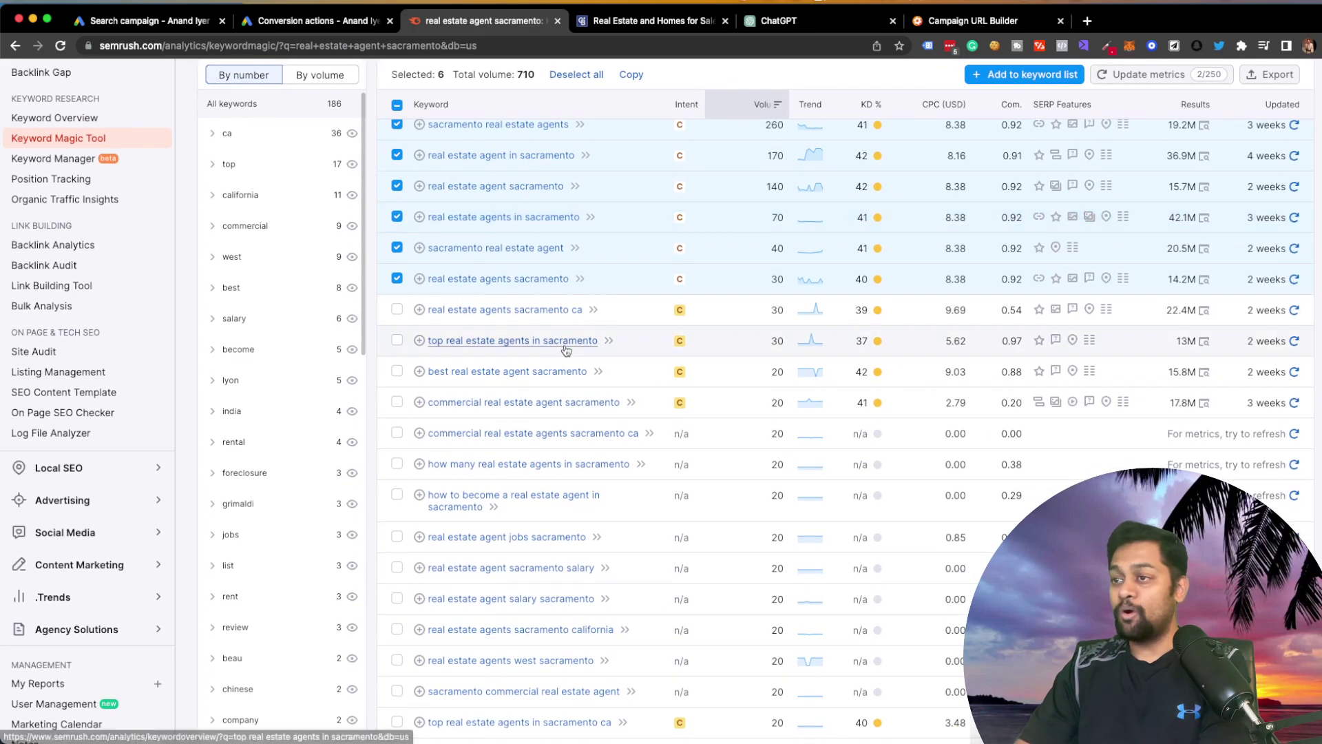
pyautogui.scroll(-2, 565, 350)
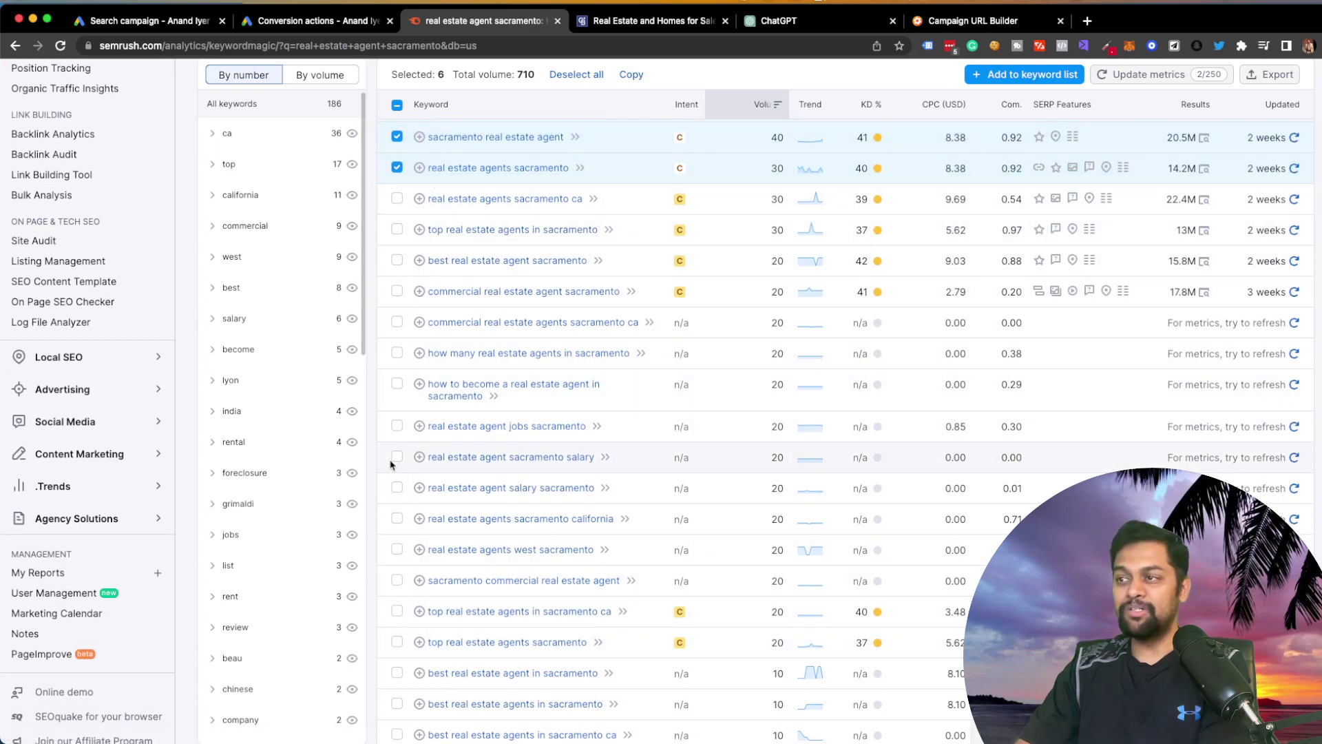
pyautogui.scroll(5, 475, 368)
pyautogui.scroll(1, 476, 367)
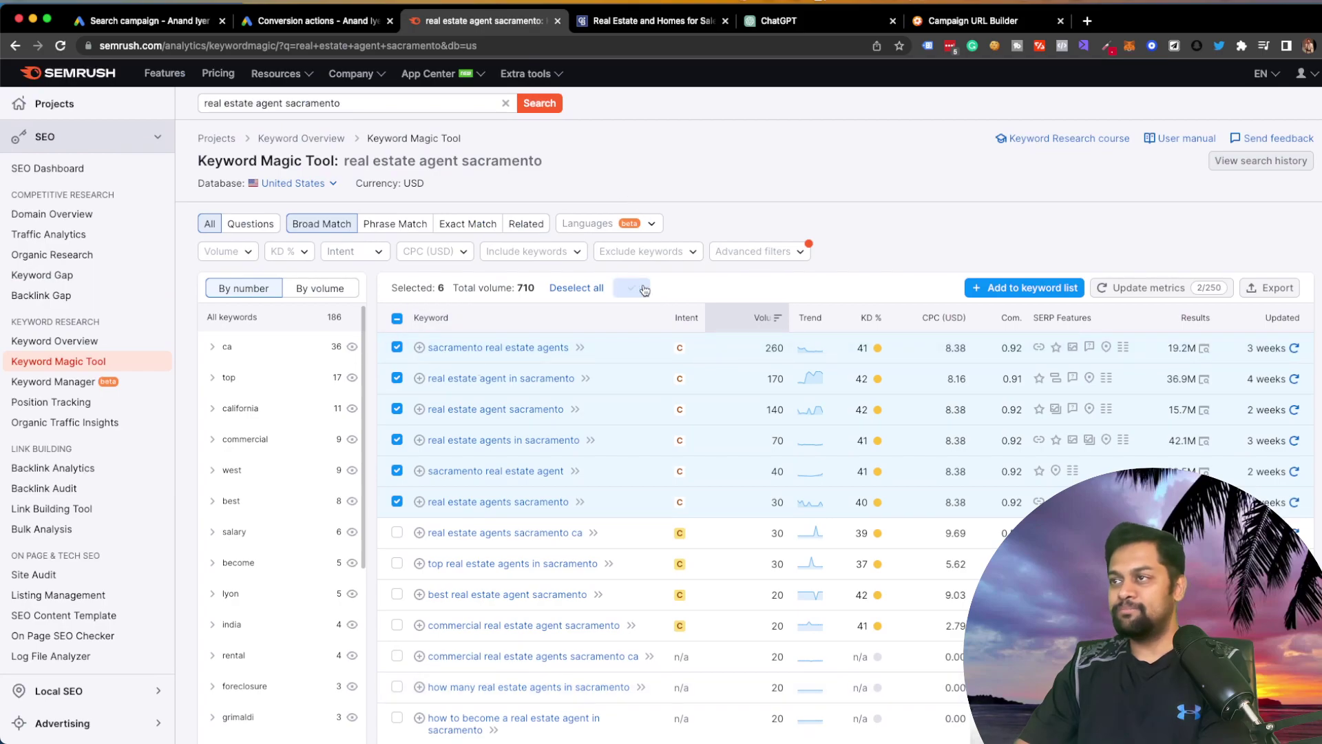
# Step: Try to replace the ad group's keyword list with the keyword rows copied from Semrush, and undo the paste
pyautogui.click(148, 21)
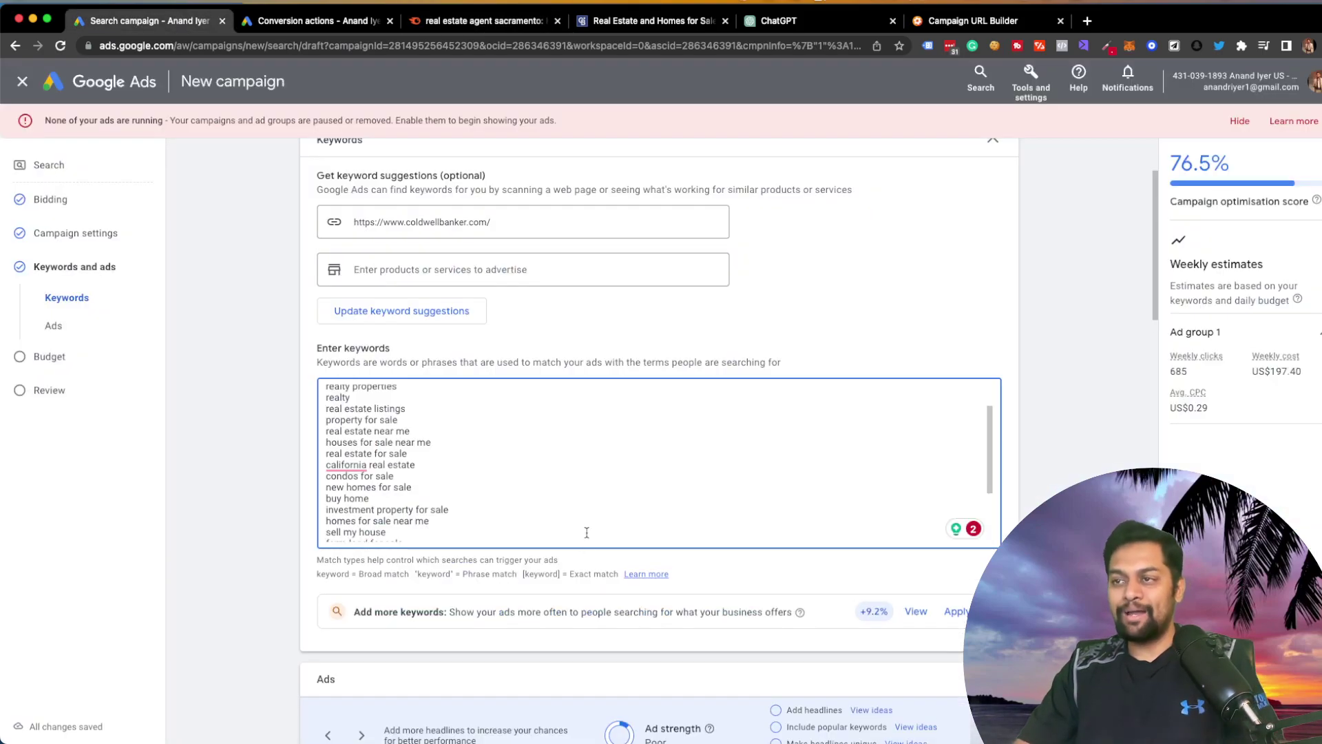
pyautogui.press('super+a')
pyautogui.press('BackSpace')
pyautogui.write('sacramento real estate agents\tCommercial\t260\t41\t8.38\t0.92\tSite links, Reviews, Image, People also ask, Local pack, Related searches\t19200000\t3 weeks real estate agent in sacramento\tCommercial\t170\t42\t8.16\t0.91\tReviews, Indented, People also ask, Local pack, Related searches\t36900000\t4 weeks real estate agent sacramento\tCommercial\t140\t42\t8.38\t0.92\tReviews, Image pack, People also ask, Local pack, Related searches\t15700000\t2 weeks real estate agents in sacramento\tCommercial\t70\t41\t8.38\t0.92\tSite links, Reviews, Image, Image pack, Local pack, Related searches\t42100000\t3 weeks sacramento real estate agent\tCommercial\t40\t41\t8.38\t0.92\tReviews, Local pack, Related searches\t20500000\t2 weeks real estate agents sacramento\tCommercial\t30\t40\t8.38\t0.92\tSite links, Reviews, Image, People also ask, Local pack, Related searches\t14200000\t2 weeks')
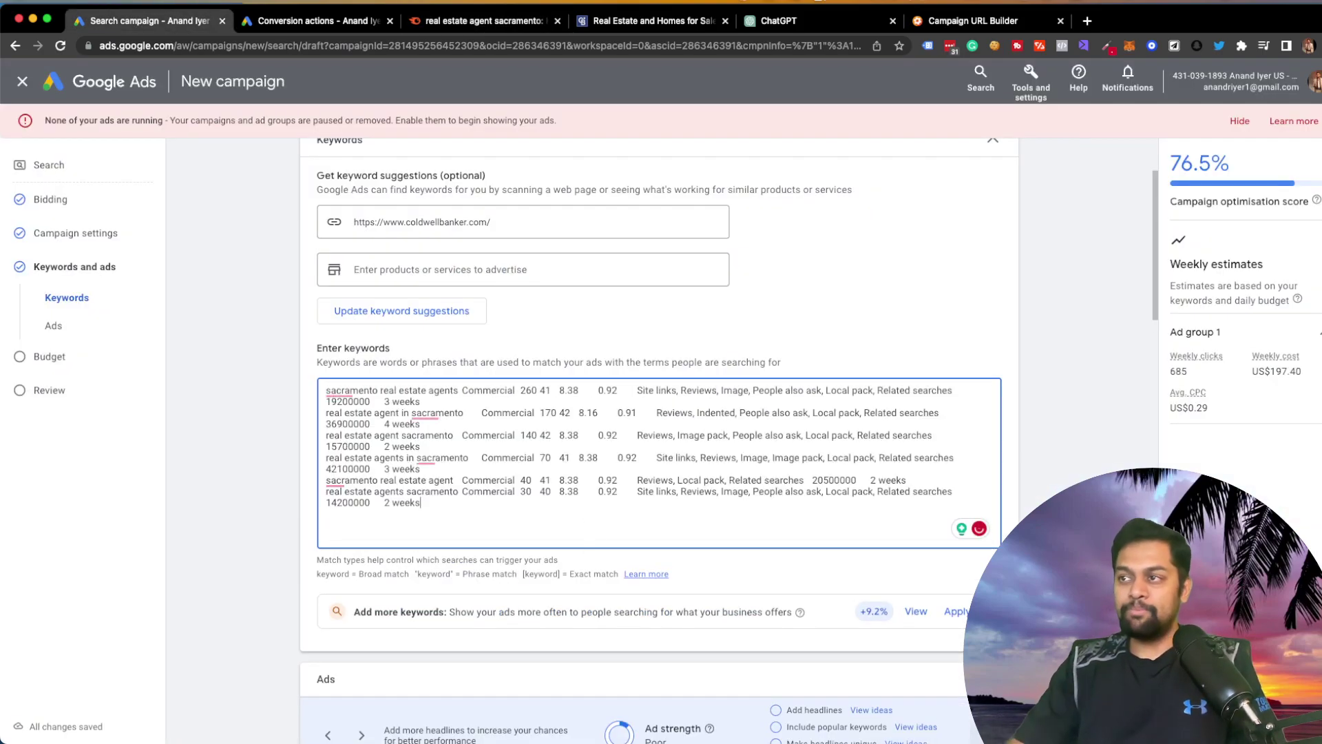
pyautogui.press('super+z')
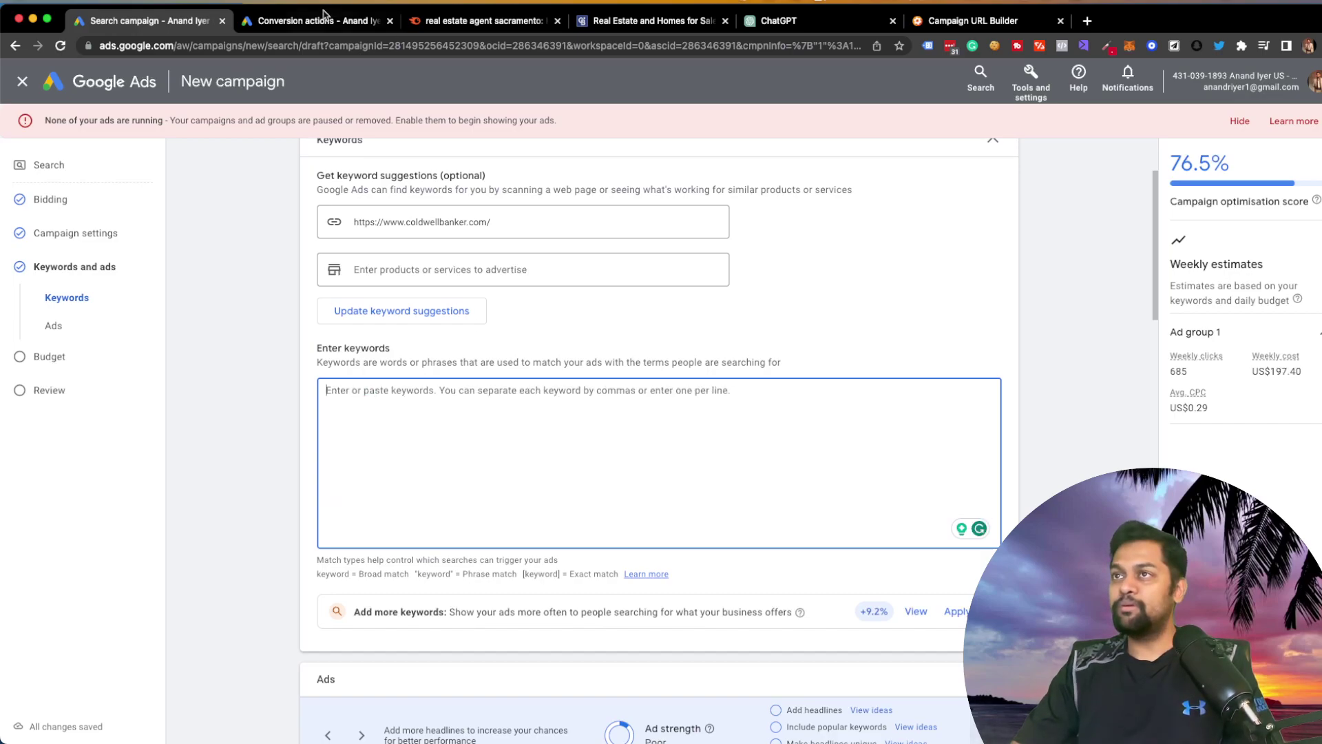
# Step: Return to the Google Ads draft and refill the empty keyword list with suggestions for the Coldwell Banker URL
pyautogui.click(483, 20)
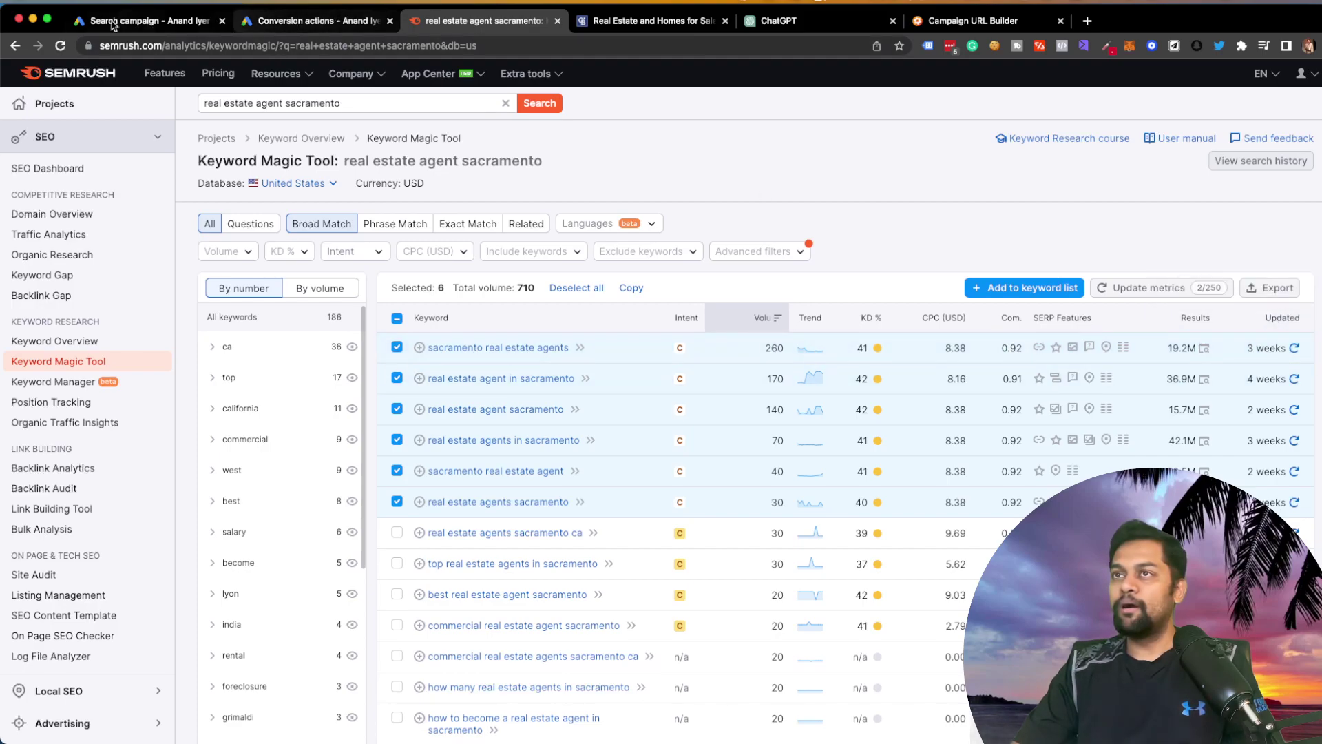
pyautogui.click(146, 20)
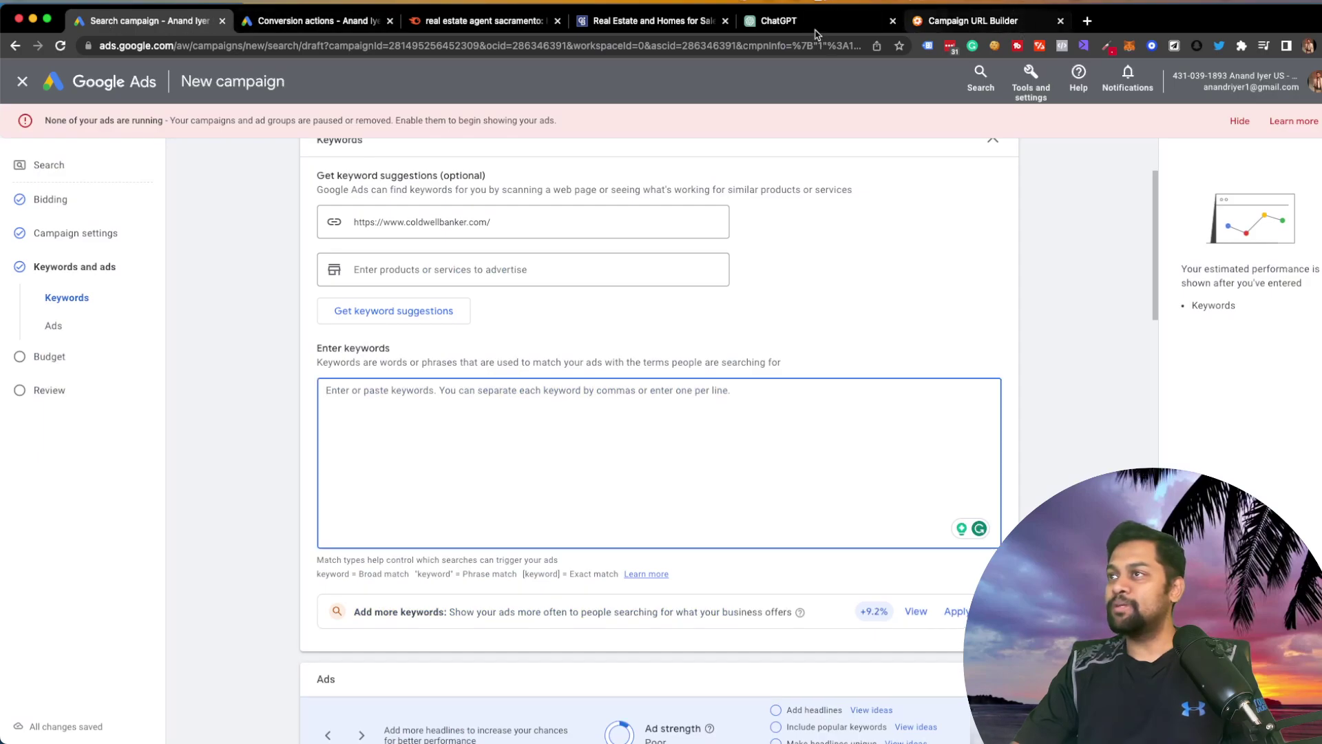
pyautogui.click(448, 27)
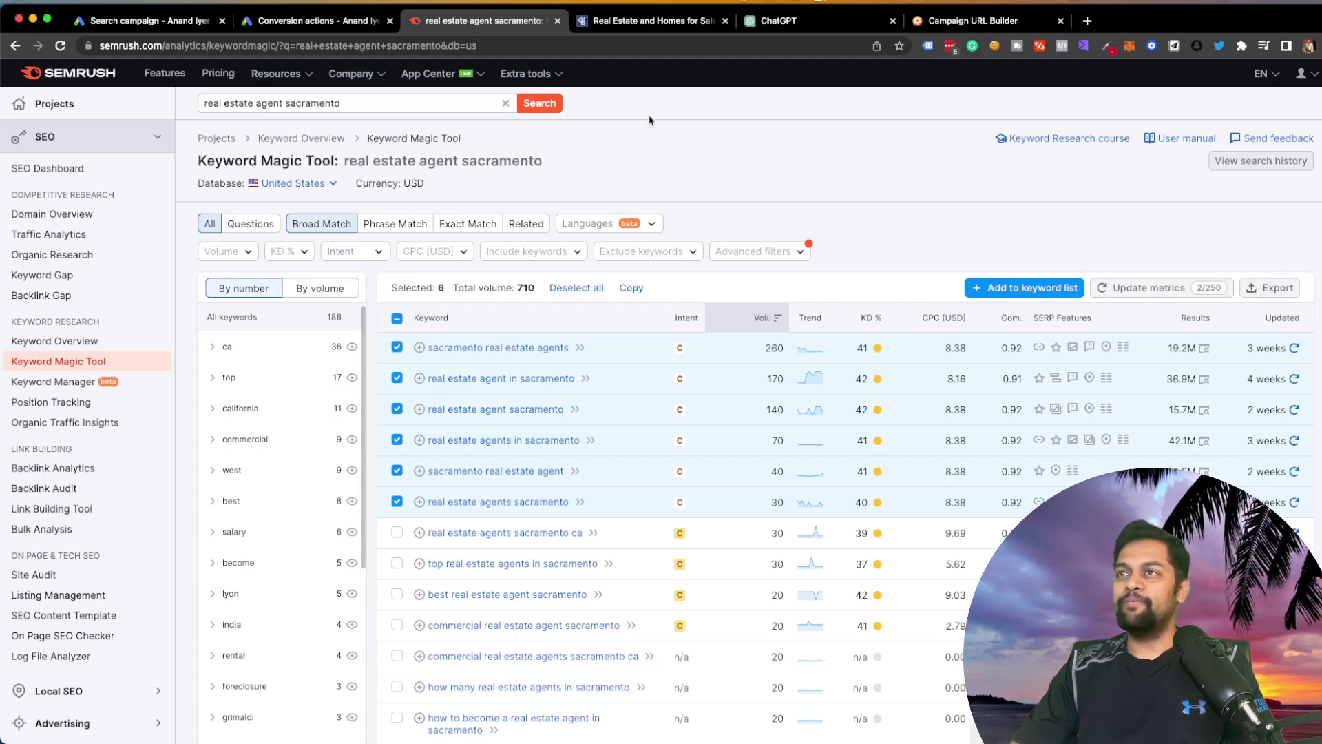
pyautogui.click(166, 21)
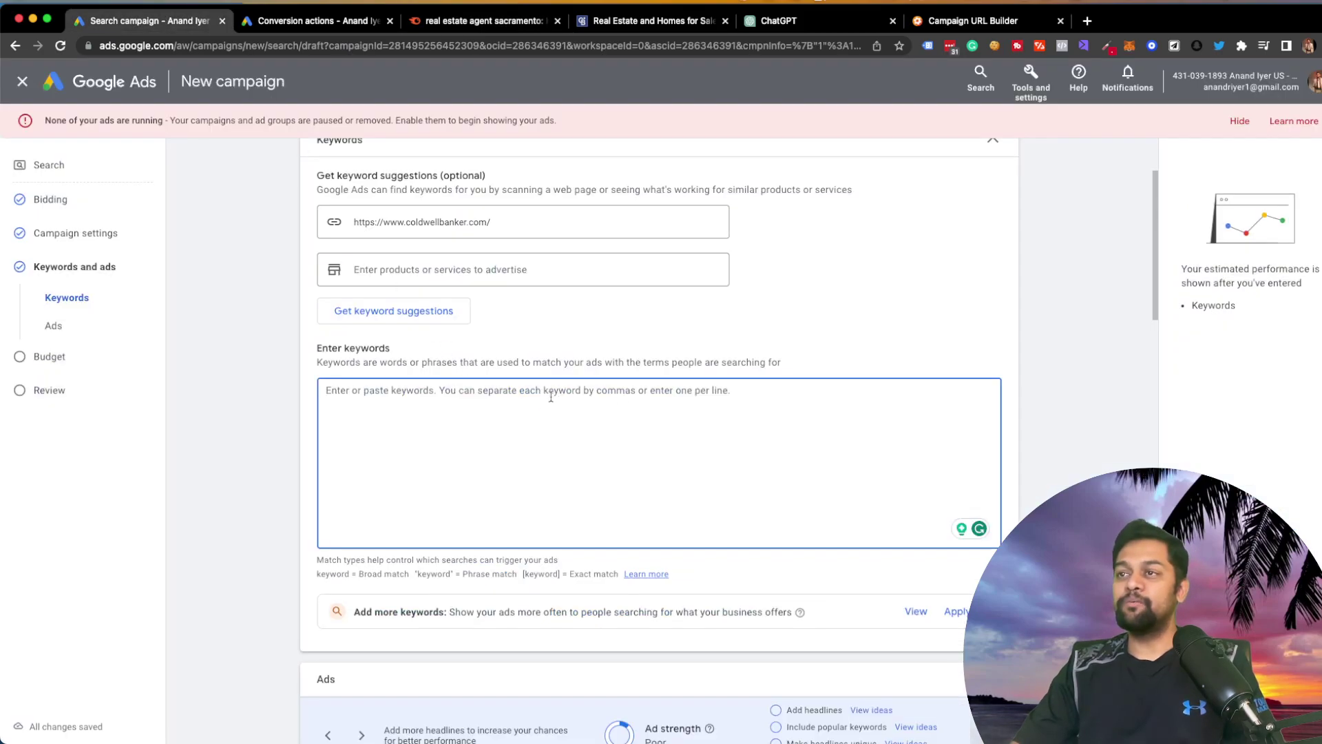
pyautogui.click(398, 314)
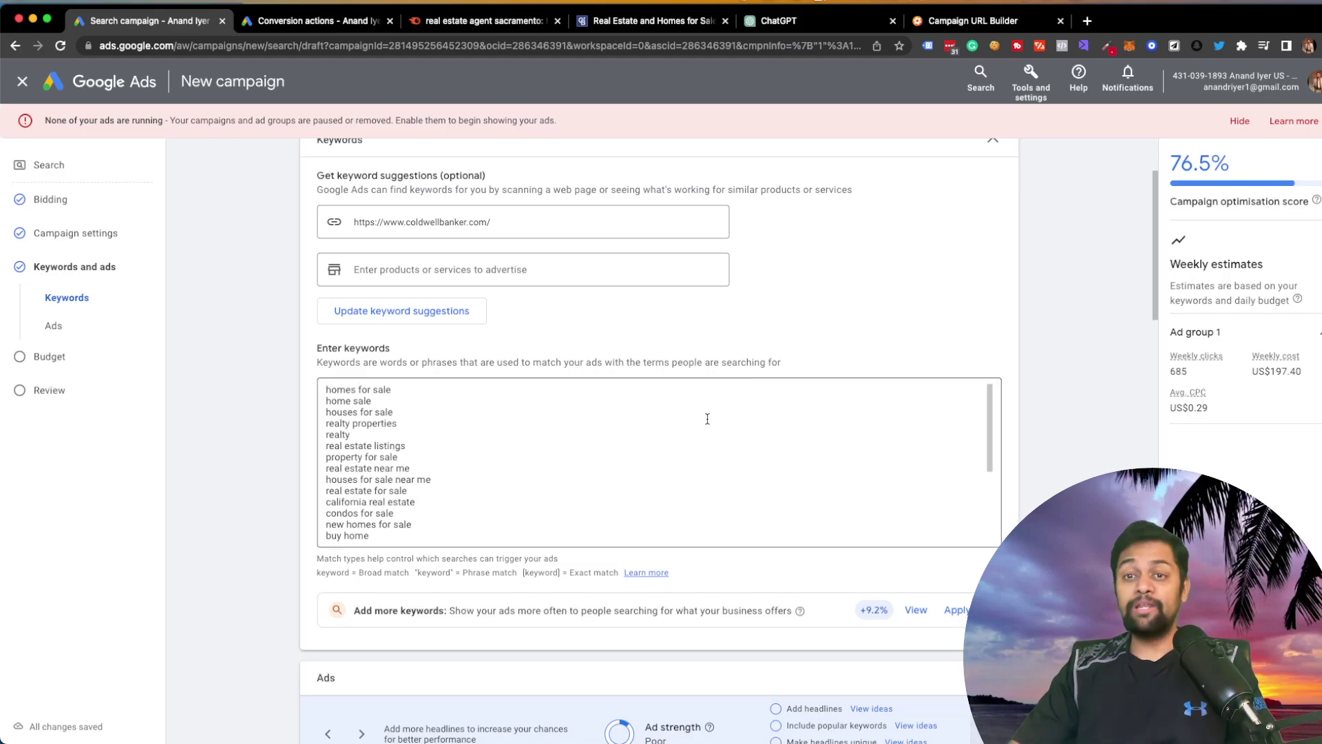
# Step: In the Ads section, keep the existing final URL and set the first display path part to "buy"
pyautogui.scroll(-1, 707, 421)
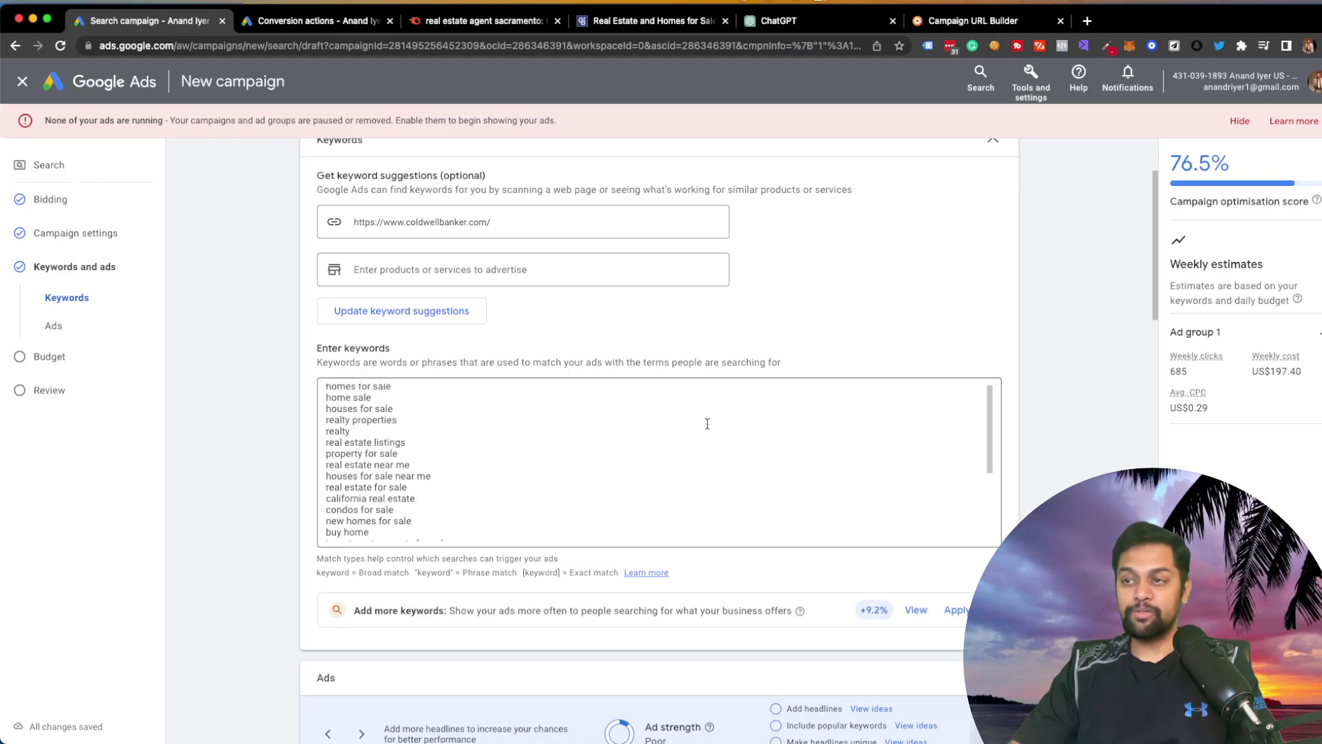
pyautogui.scroll(-5, 708, 423)
pyautogui.scroll(-7, 563, 445)
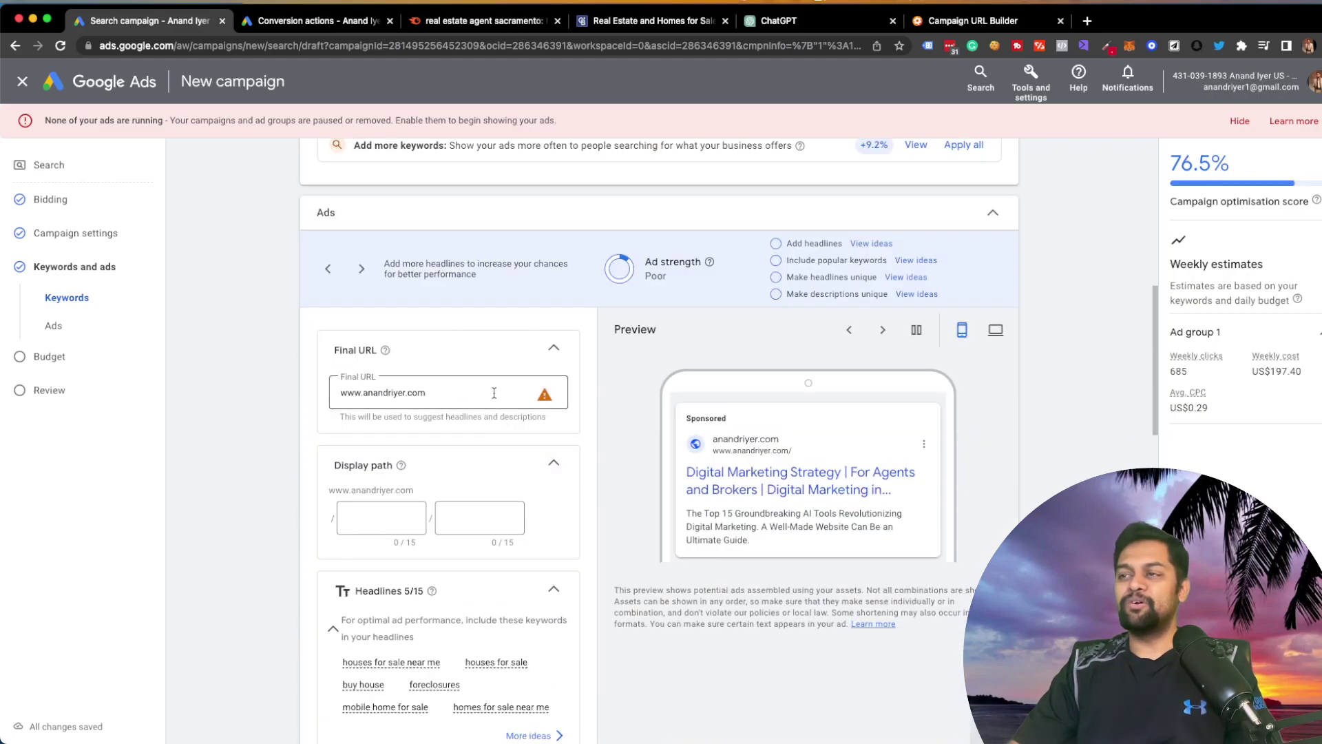
pyautogui.click(452, 391)
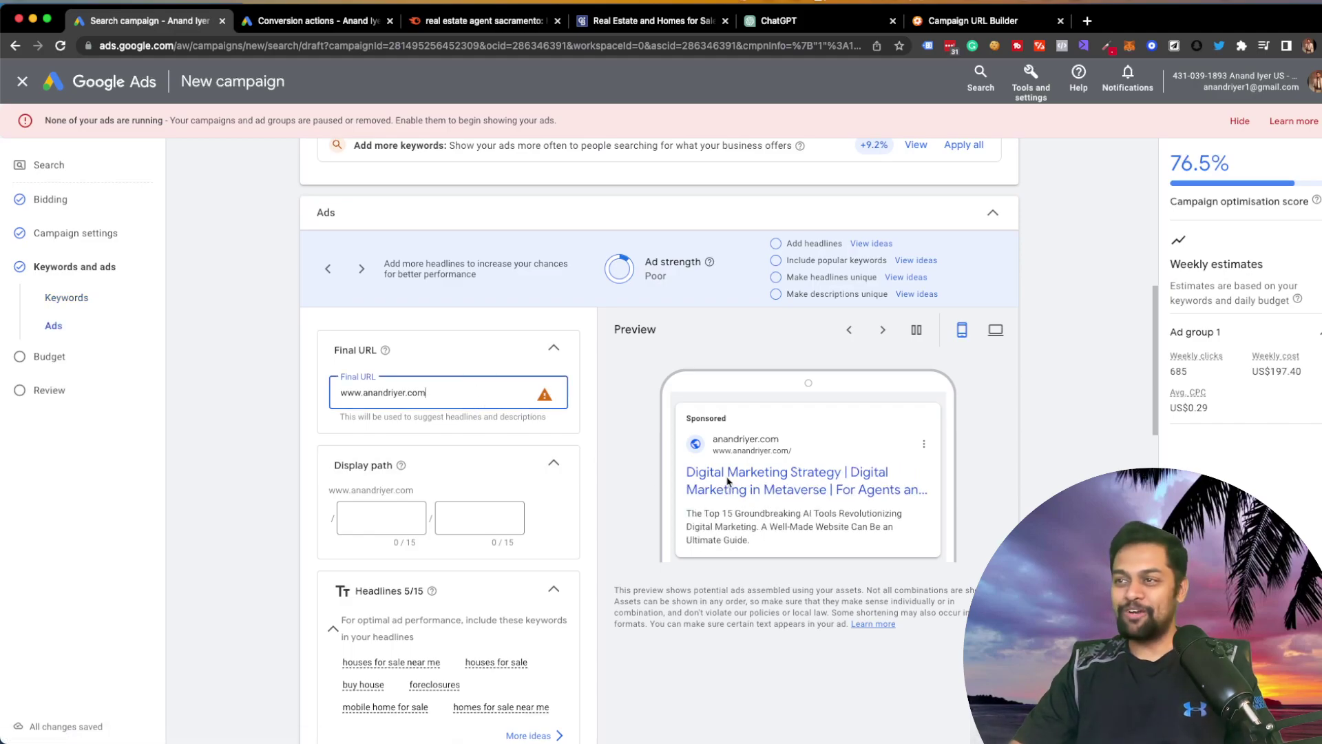
pyautogui.scroll(-2, 727, 482)
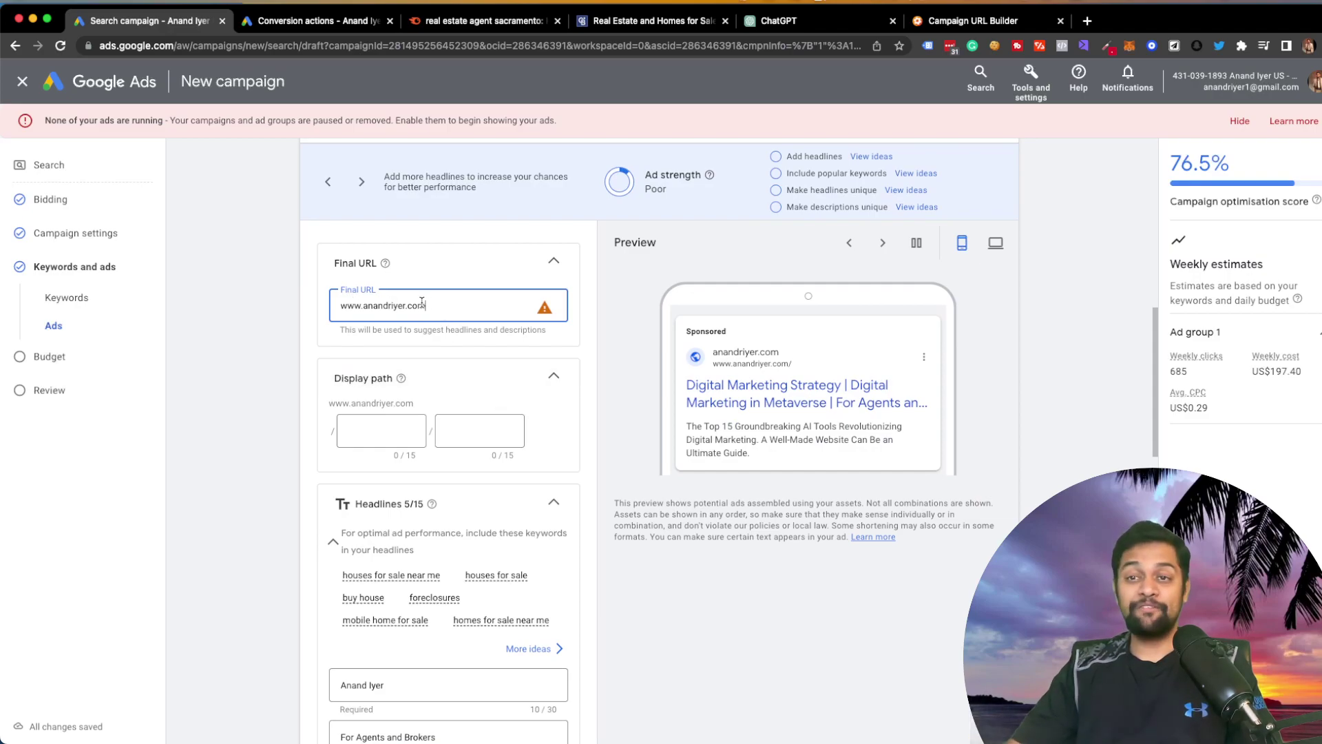
pyautogui.scroll(-3, 423, 303)
pyautogui.click(381, 306)
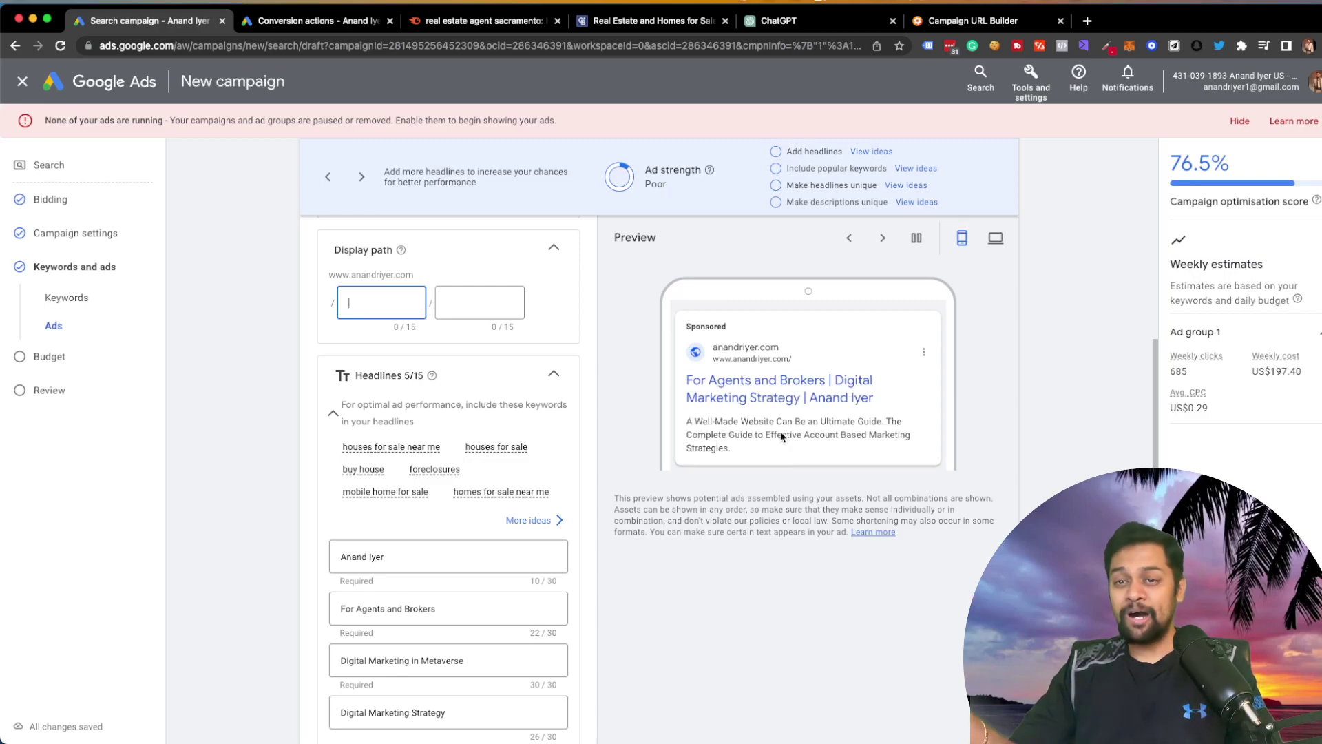
pyautogui.write('buy')
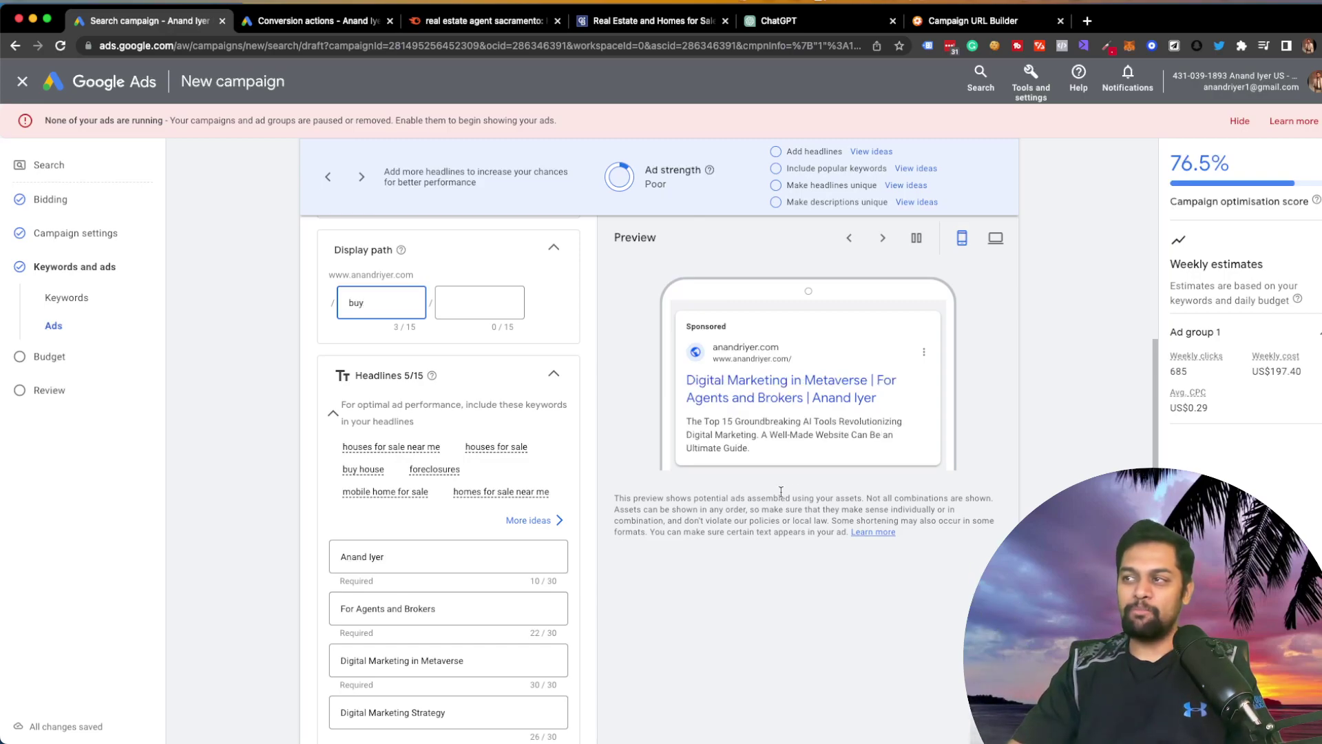
pyautogui.click(514, 331)
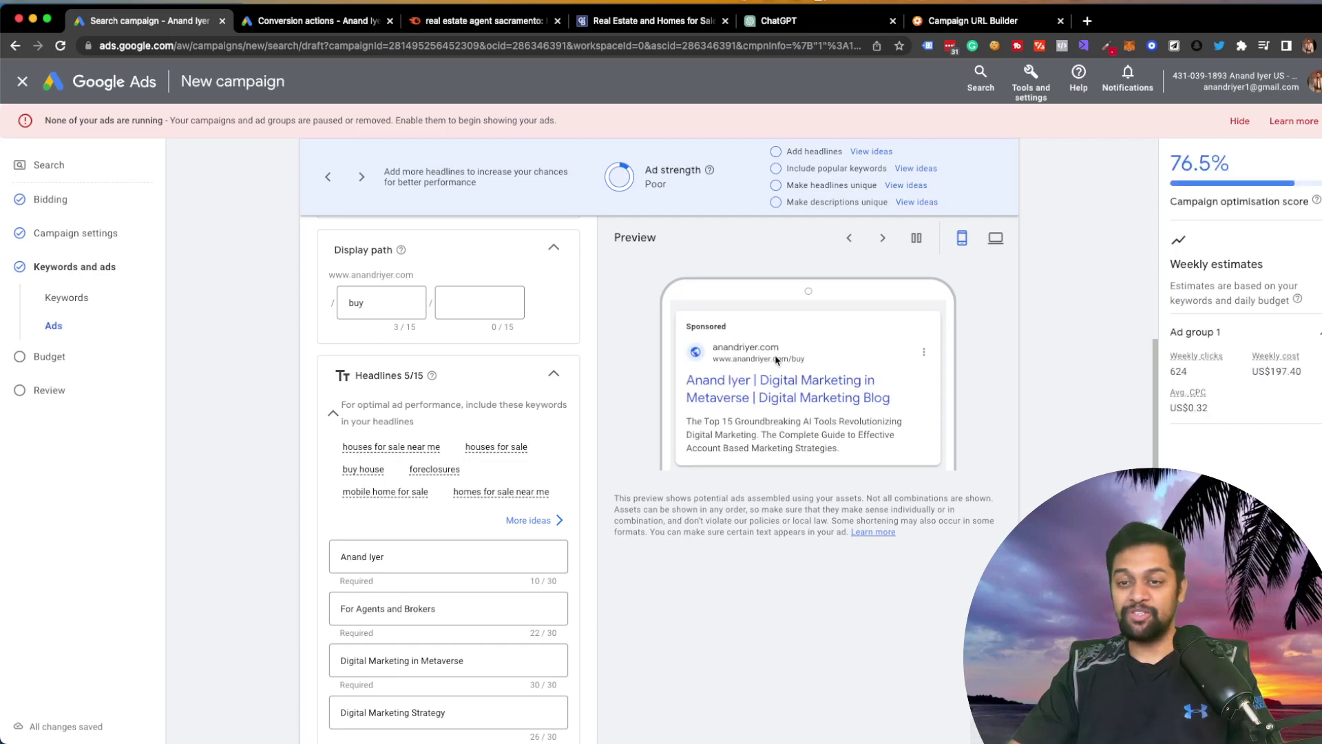
# Step: Clear the ad's second to fifth headlines: For Agents and Brokers, Digital Marketing in Metaverse, Digital Marketing Strategy and Digital Marketing Blog
pyautogui.scroll(-3, 777, 360)
pyautogui.scroll(-3, 720, 418)
pyautogui.doubleClick(471, 399)
pyautogui.press('super+a')
pyautogui.press('BackSpace')
pyautogui.click(454, 449)
pyautogui.press('super+a')
pyautogui.press('BackSpace')
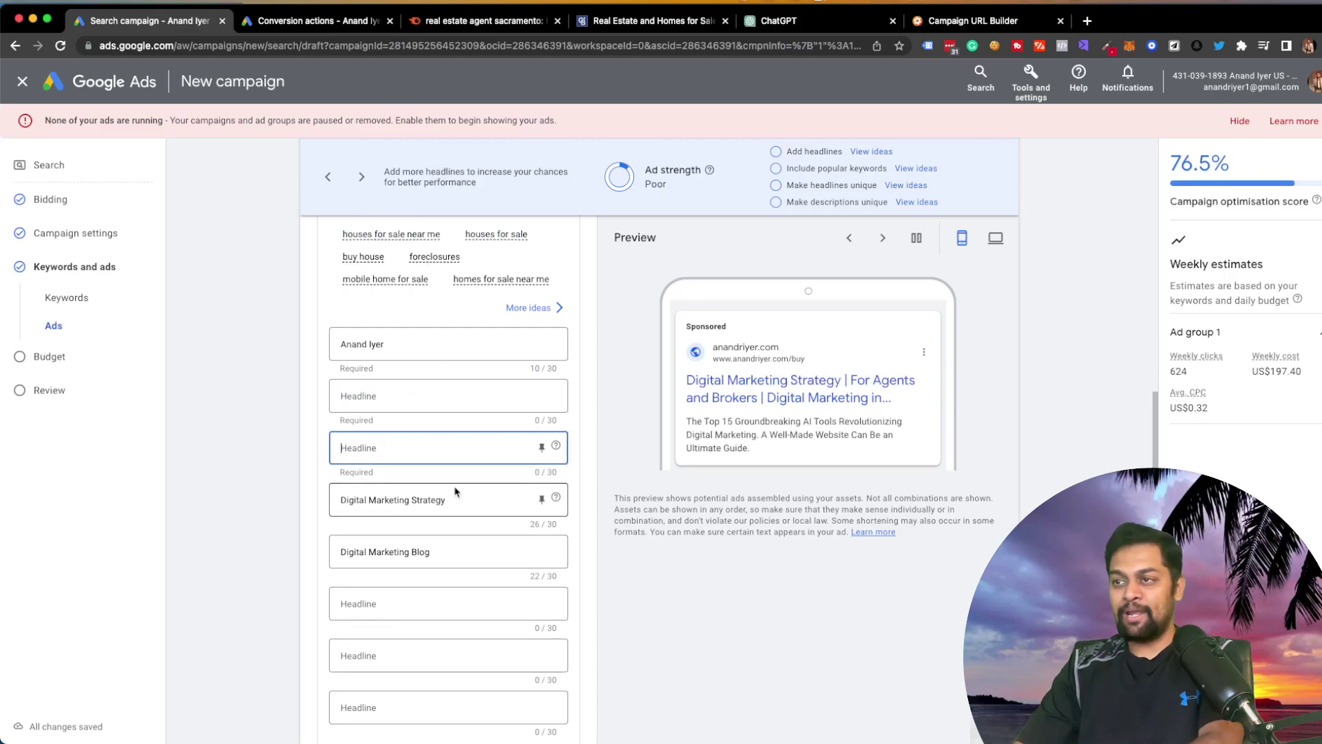
pyautogui.click(454, 491)
pyautogui.doubleClick(429, 499)
pyautogui.press('super+a')
pyautogui.press('BackSpace')
pyautogui.click(395, 561)
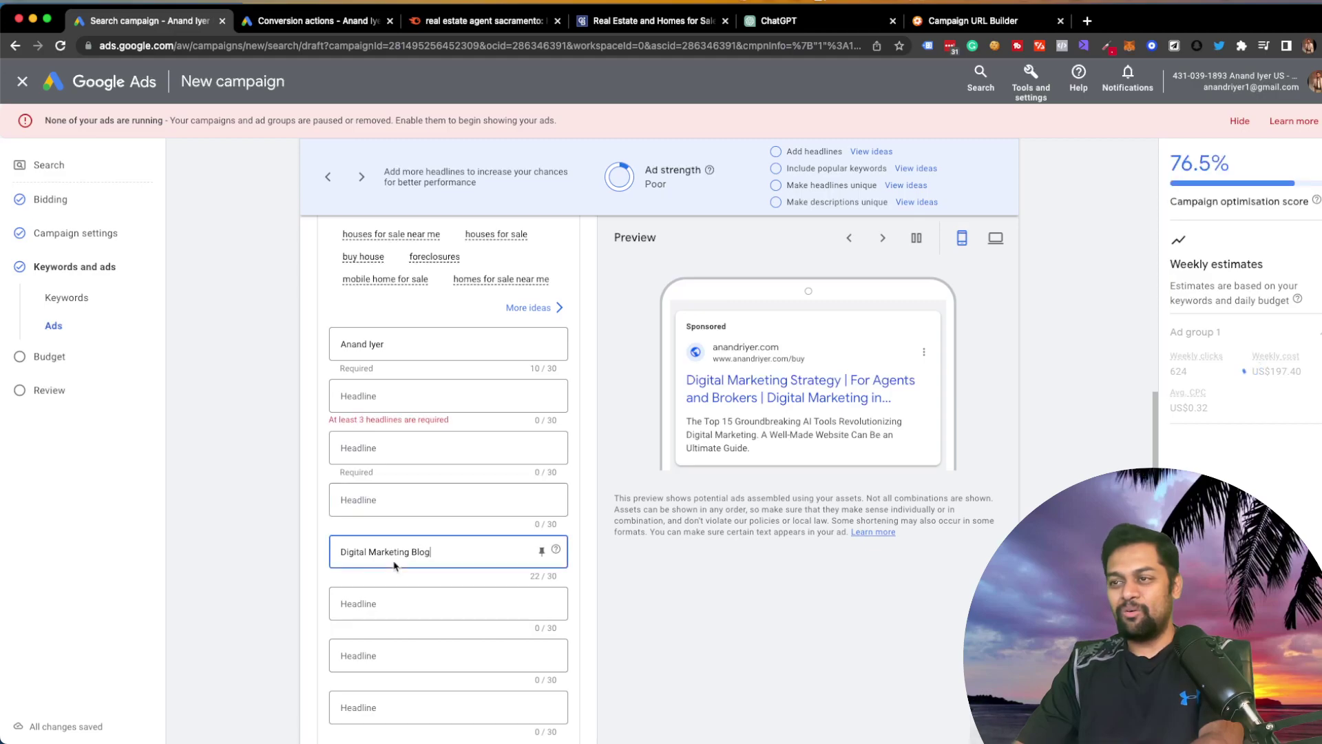
pyautogui.press('super+a')
pyautogui.press('BackSpace')
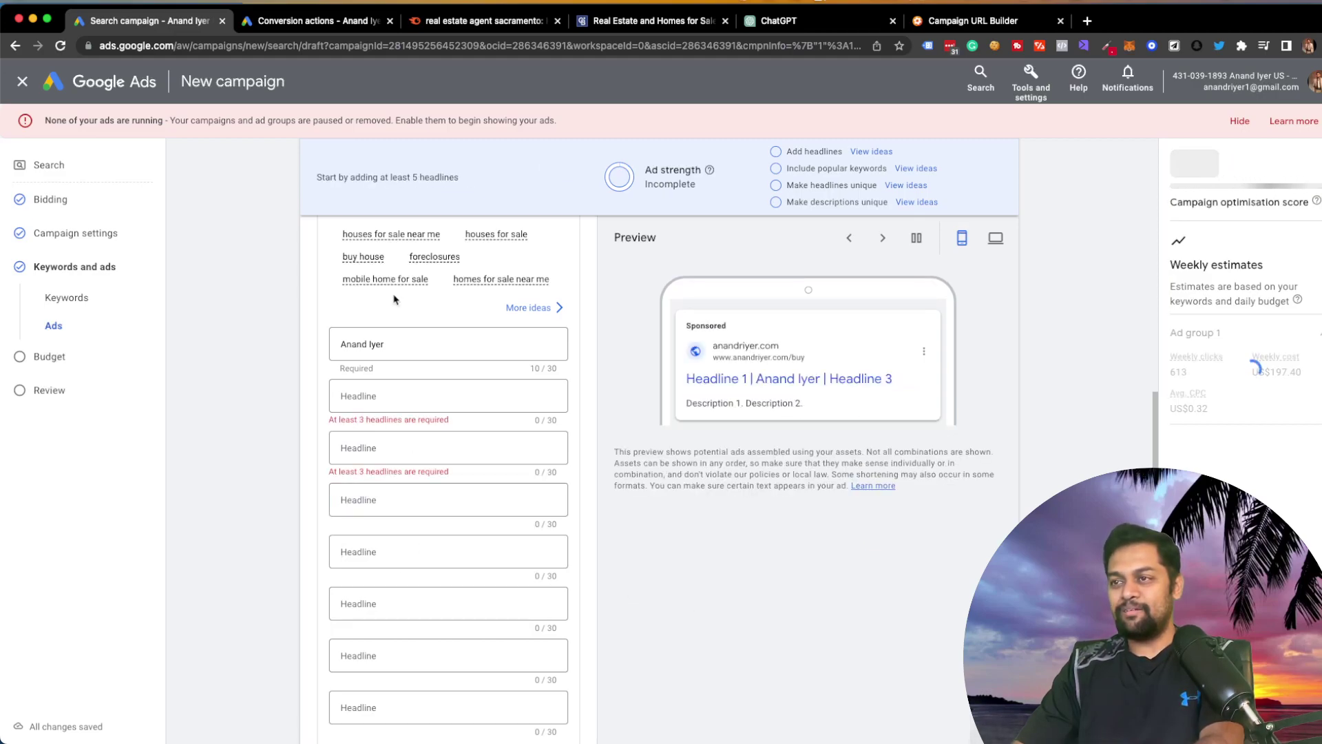
# Step: Switch to ChatGPT and begin a prompt casting it as an expert digital advertiser for a real estate website attracting buyers seeking Sacramento agents
pyautogui.scroll(-2, 434, 372)
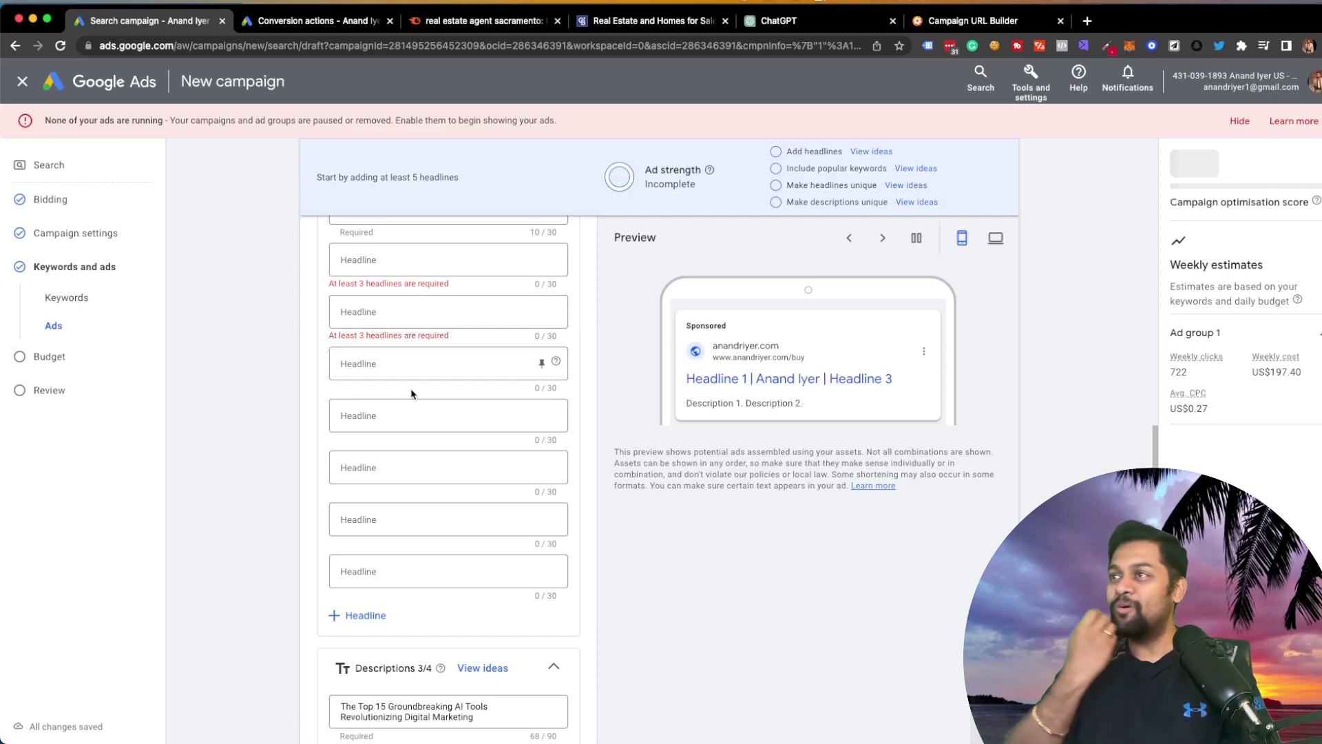
pyautogui.click(778, 24)
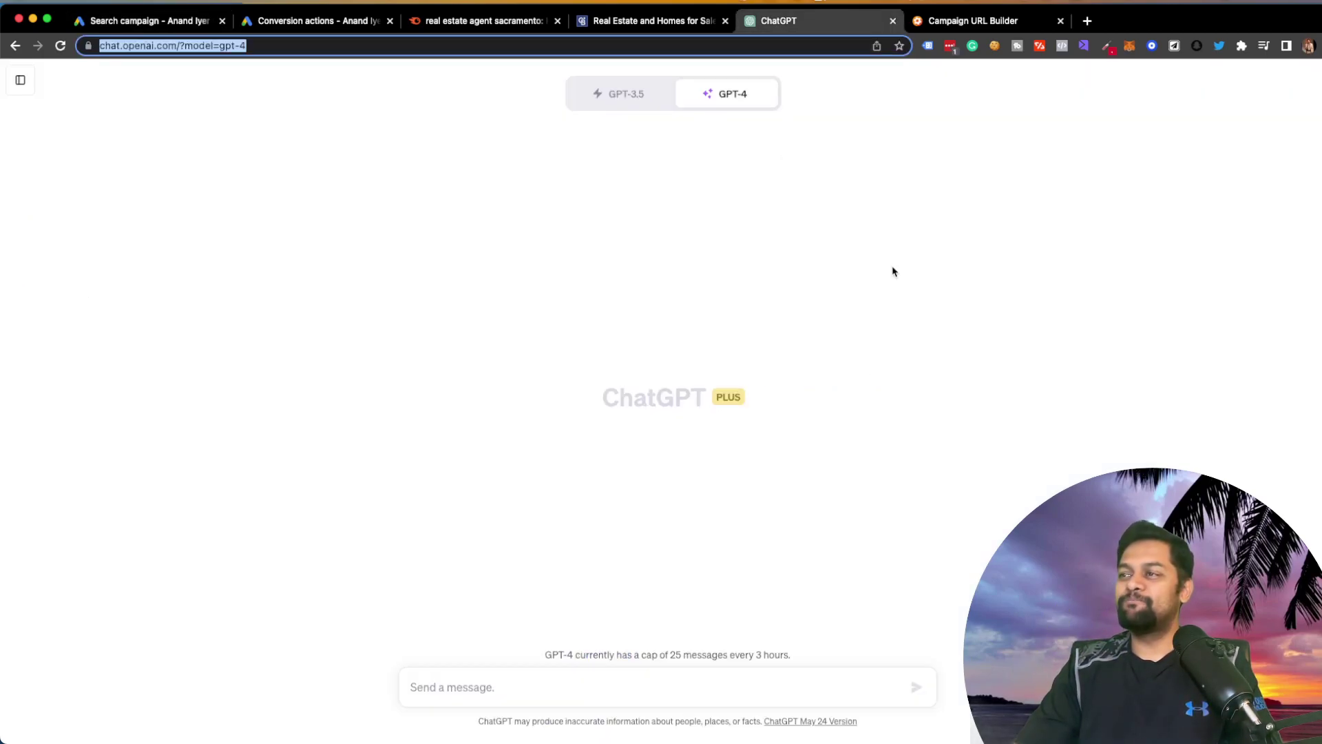
pyautogui.click(633, 697)
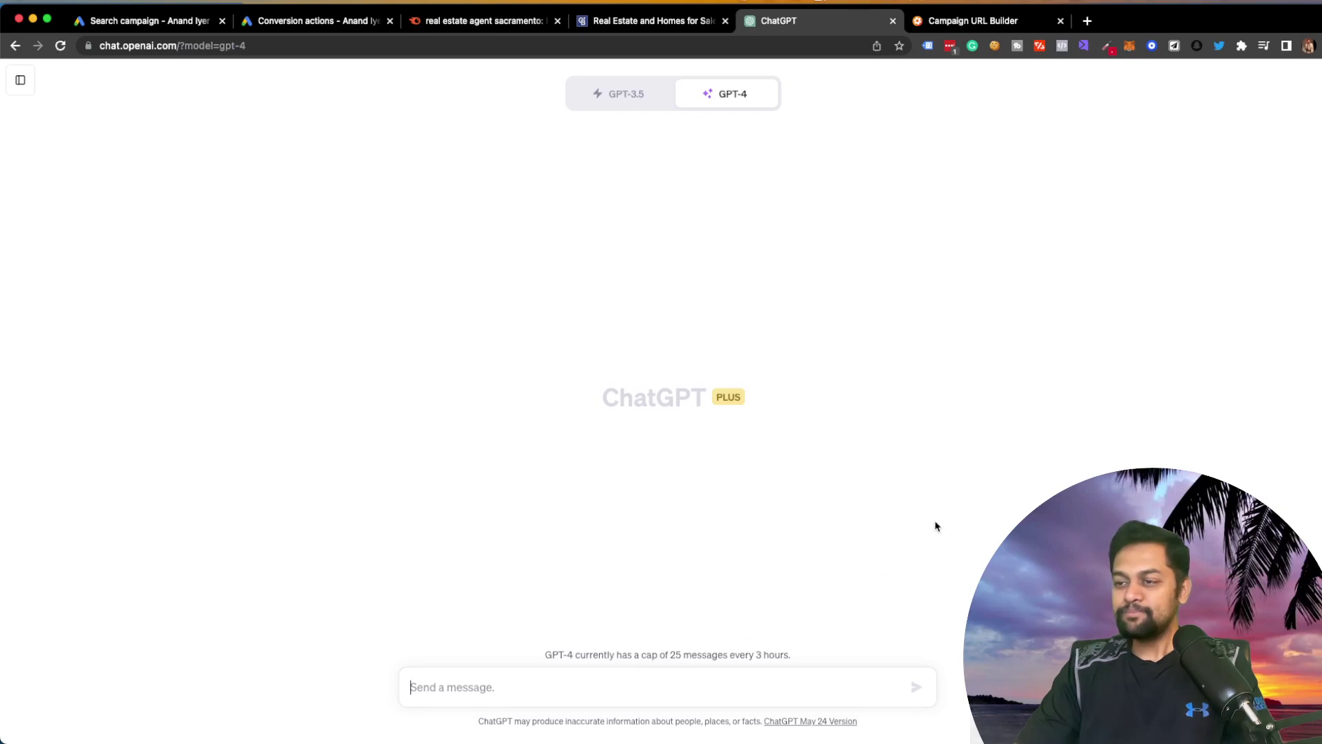
pyautogui.write('you are an')
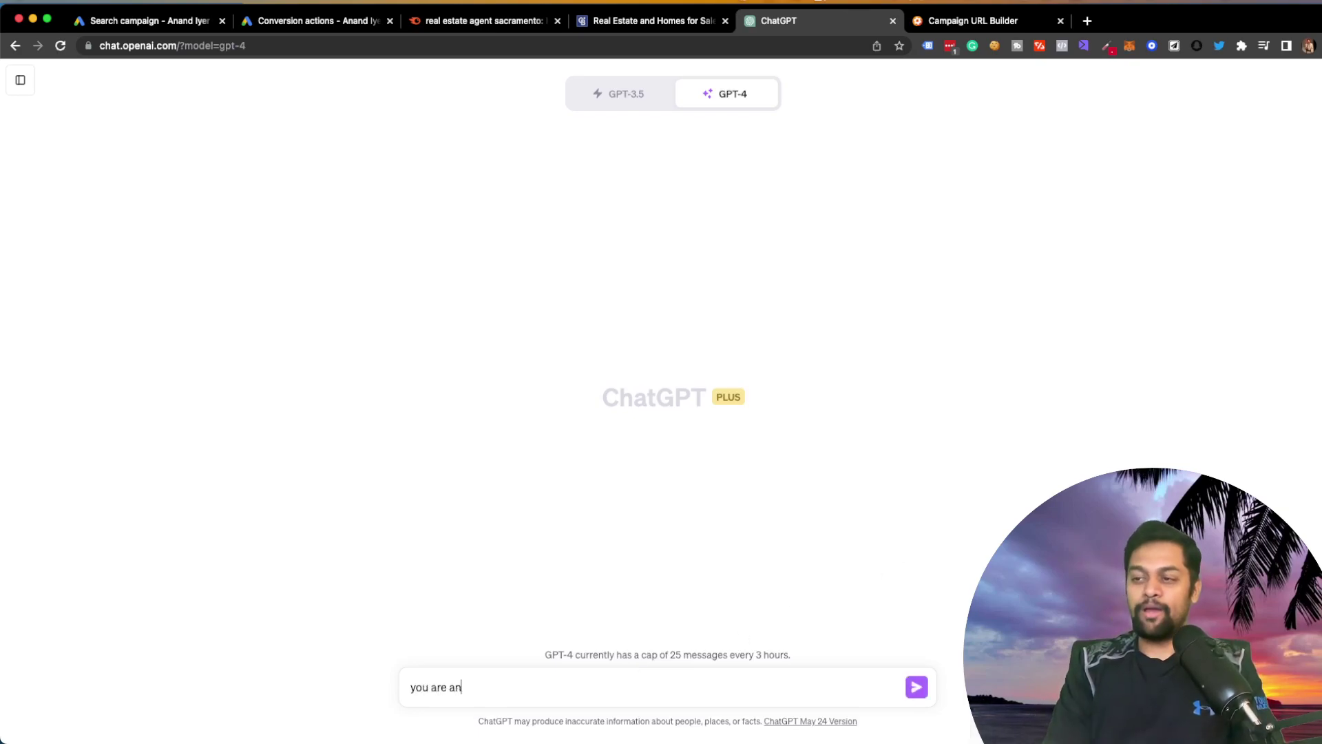
pyautogui.write(' expert digital advertiser')
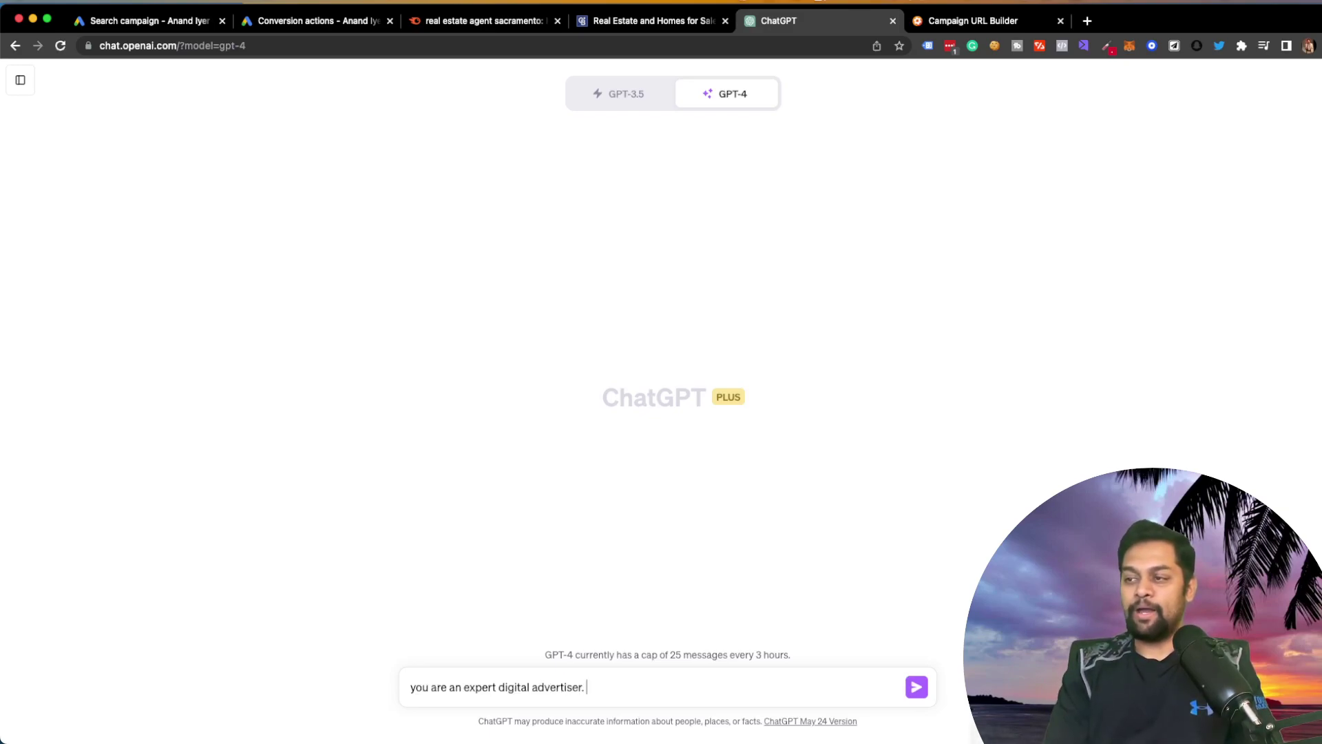
pyautogui.write('. i have a real e')
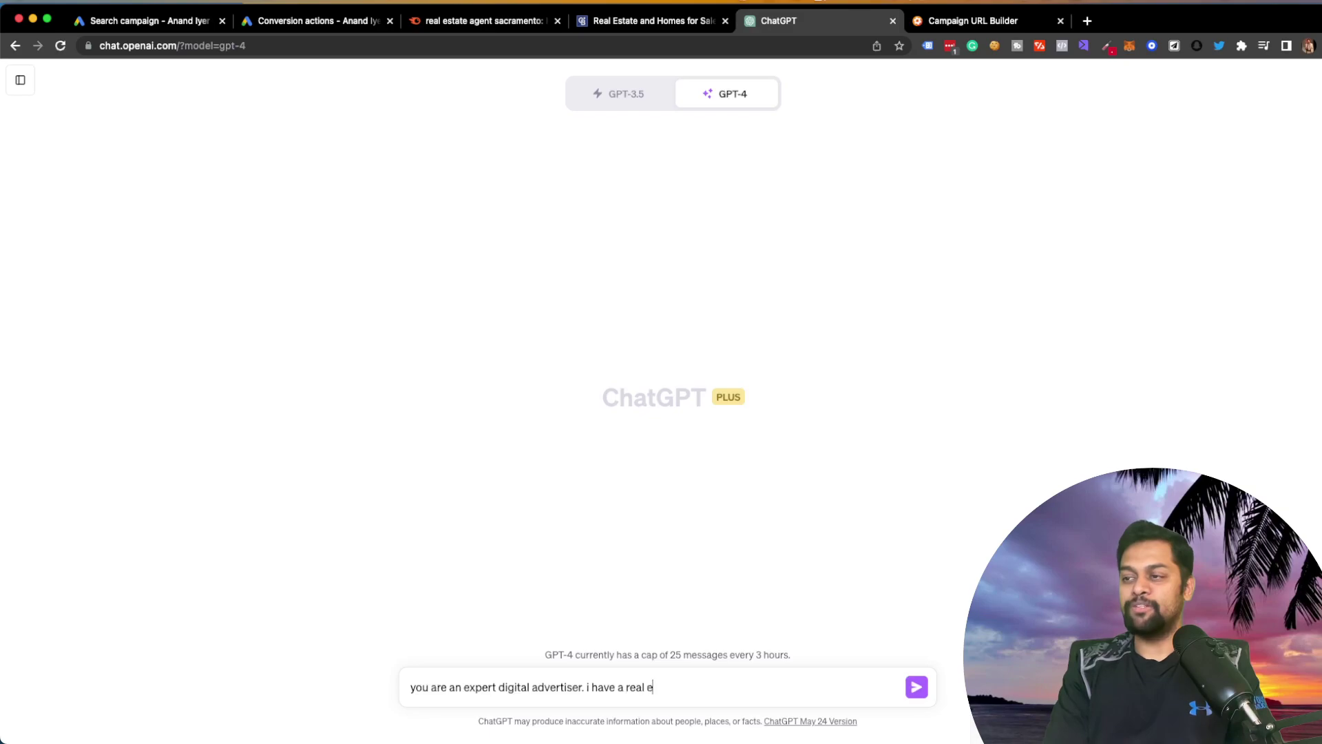
pyautogui.write('state website amd o')
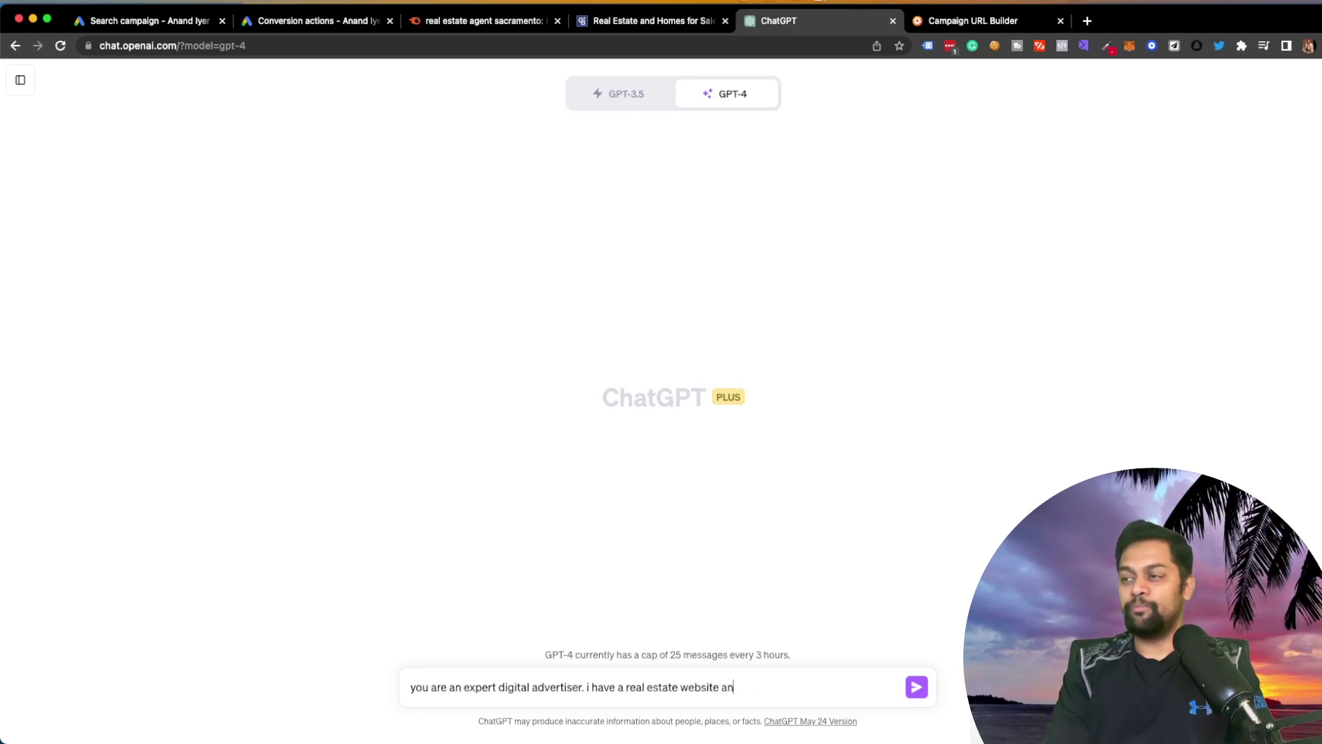
pyautogui.write('want to att')
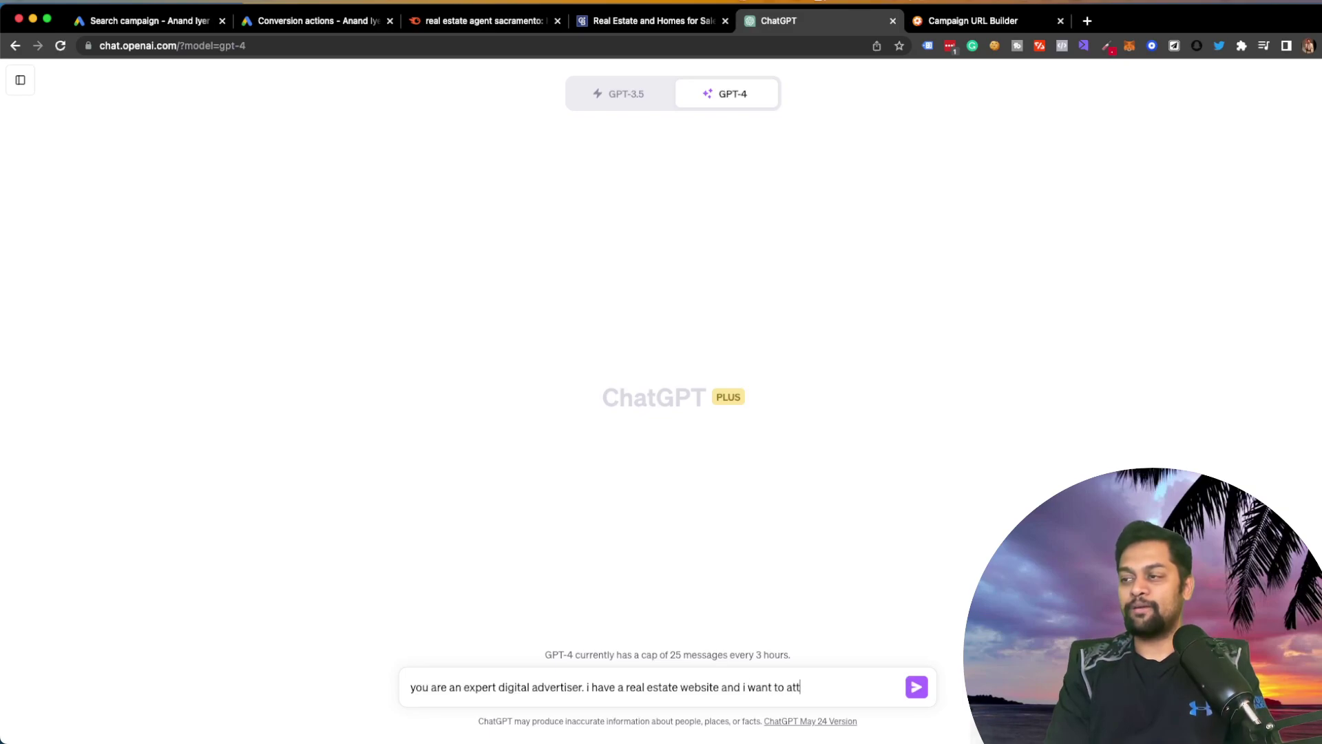
pyautogui.write('ract potential buyers y')
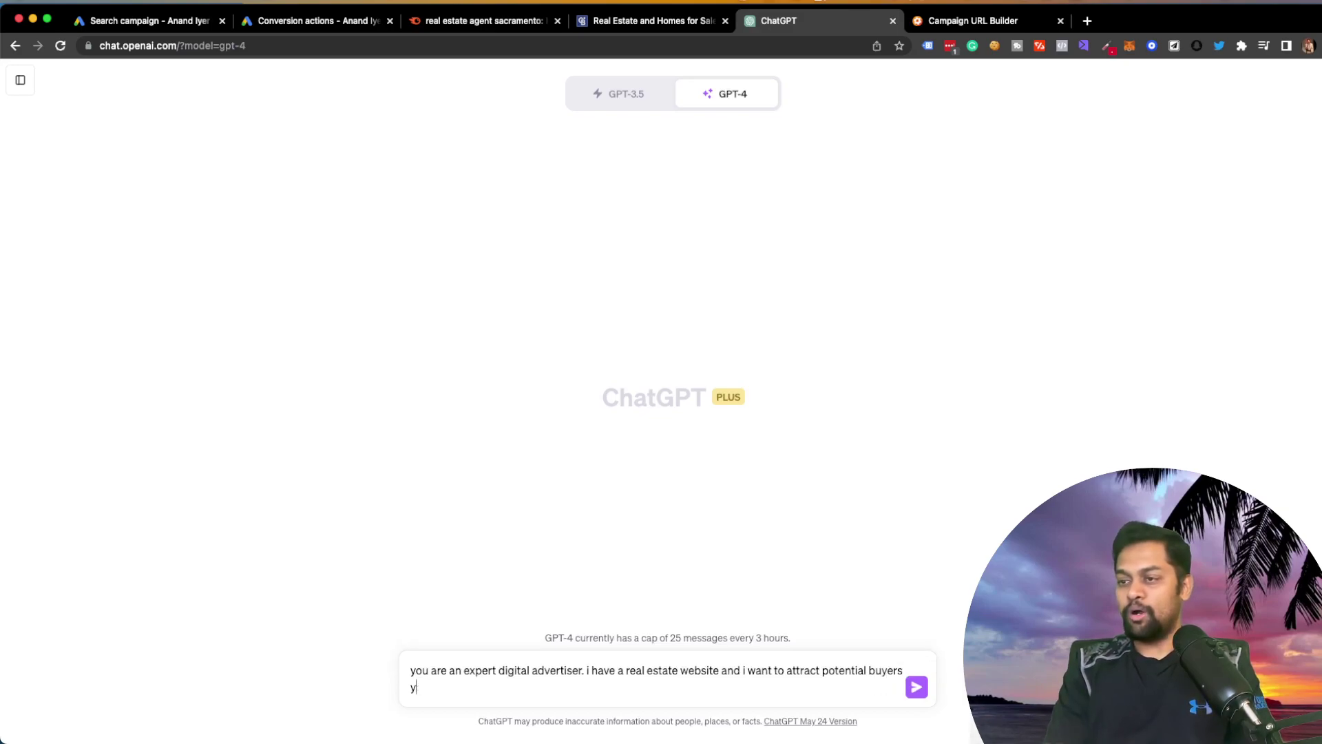
pyautogui.press('BackSpace')
pyautogui.write('who are looking for real estate agents in')
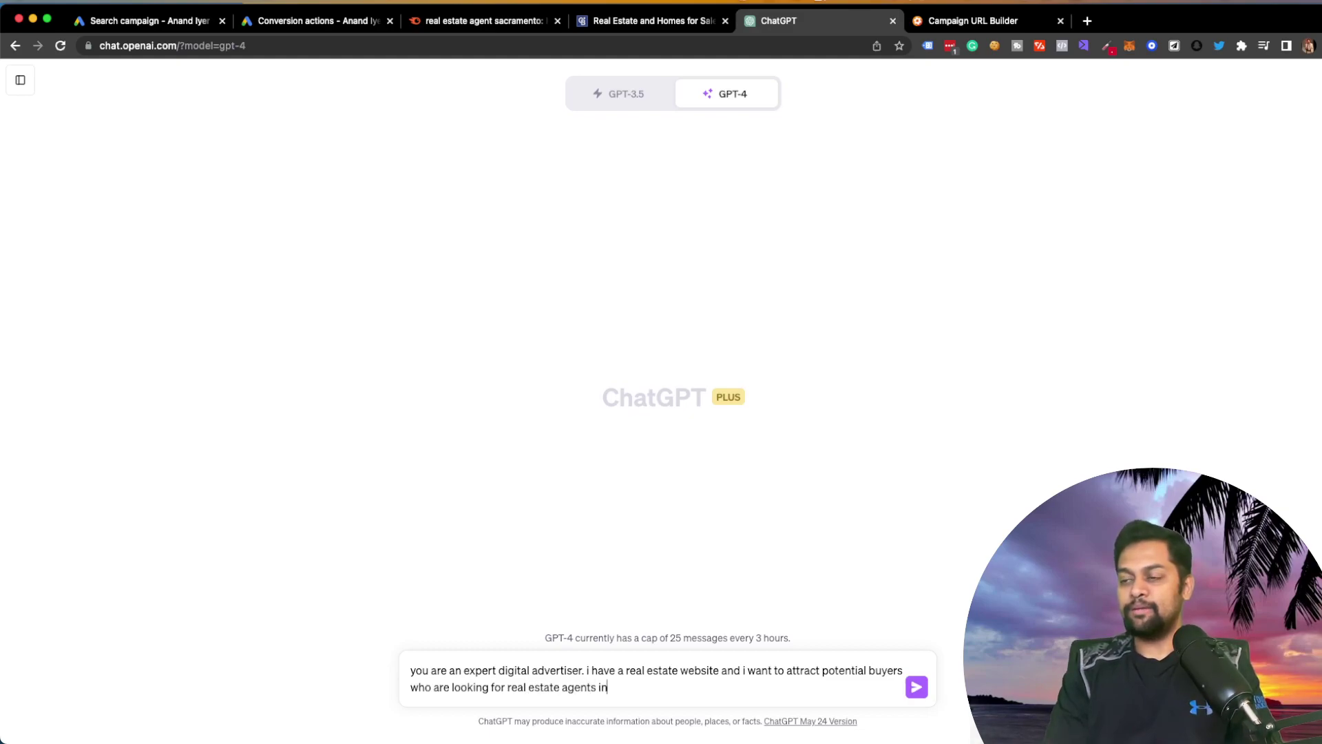
pyautogui.write(' sacrament')
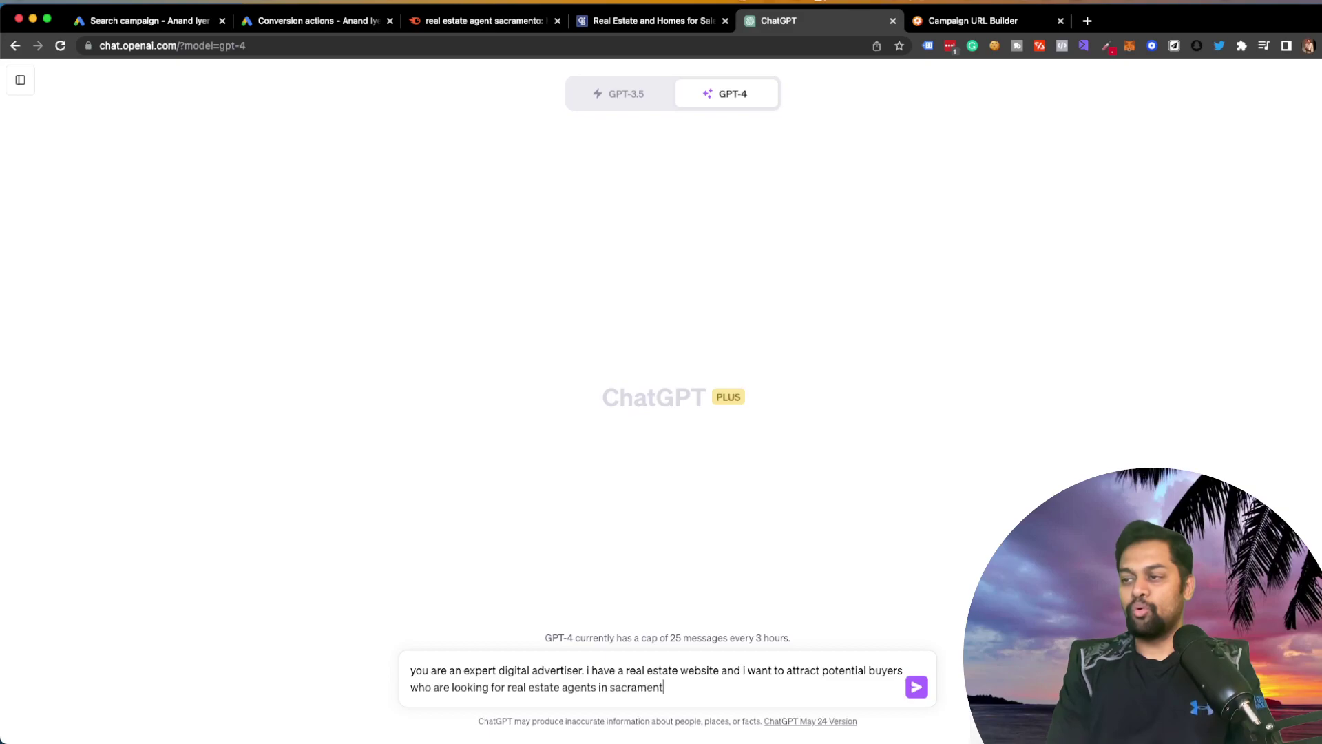
pyautogui.write('o.')
# Step: Ask in the prompt for 5 Google Ads headlines under 30 characters and descriptions under 90 characters, and submit it
pyautogui.hotkey('shift', 'Return')
pyautogui.write('please write 5 google ads headline and descri')
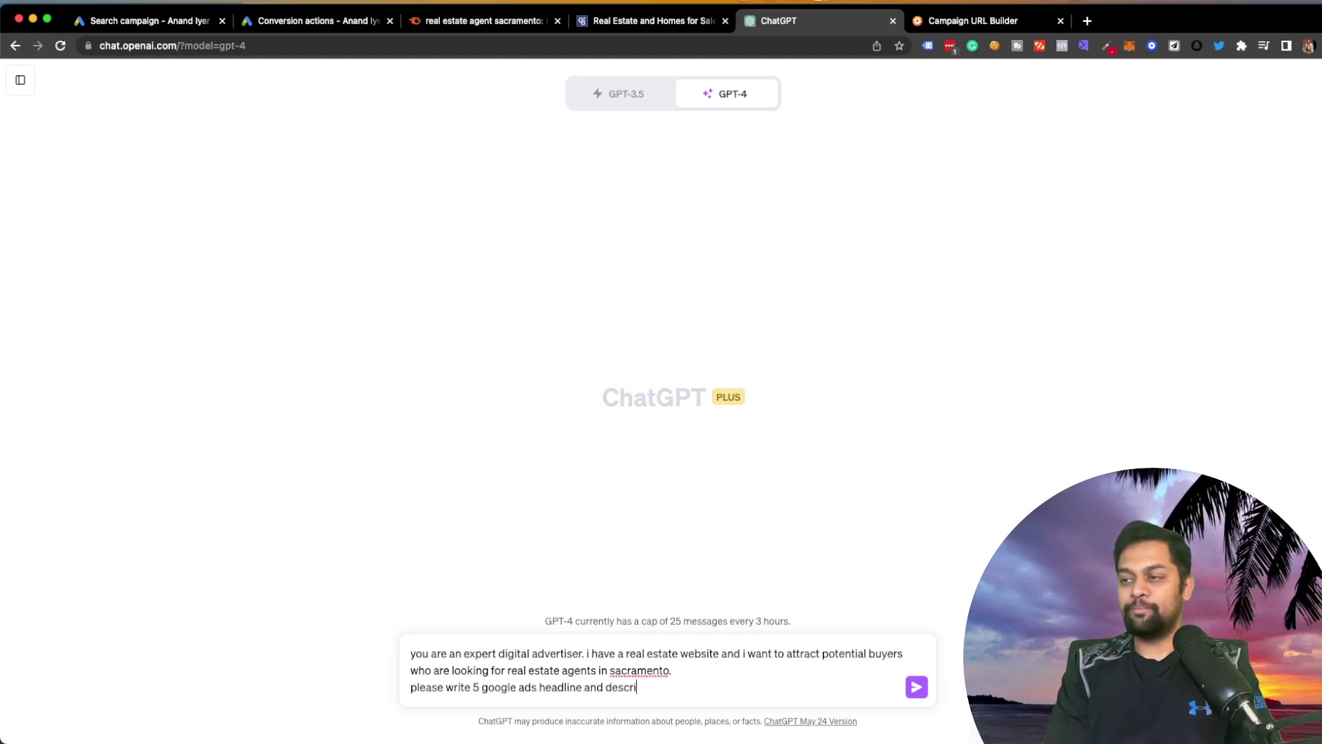
pyautogui.write('ptions')
pyautogui.hotkey('shift', 'Return')
pyautogui.write('the headlines needs to be less than 30 characters and descri')
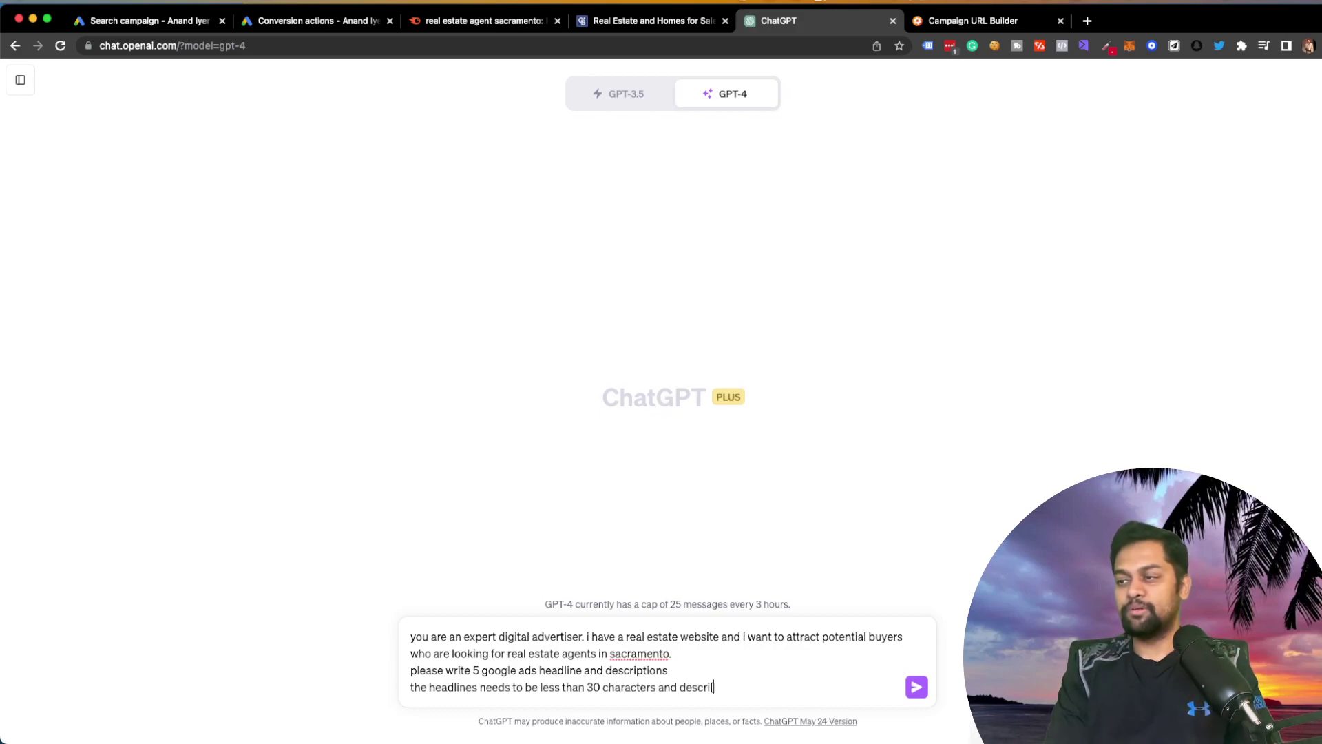
pyautogui.write('ptions needs to be less t')
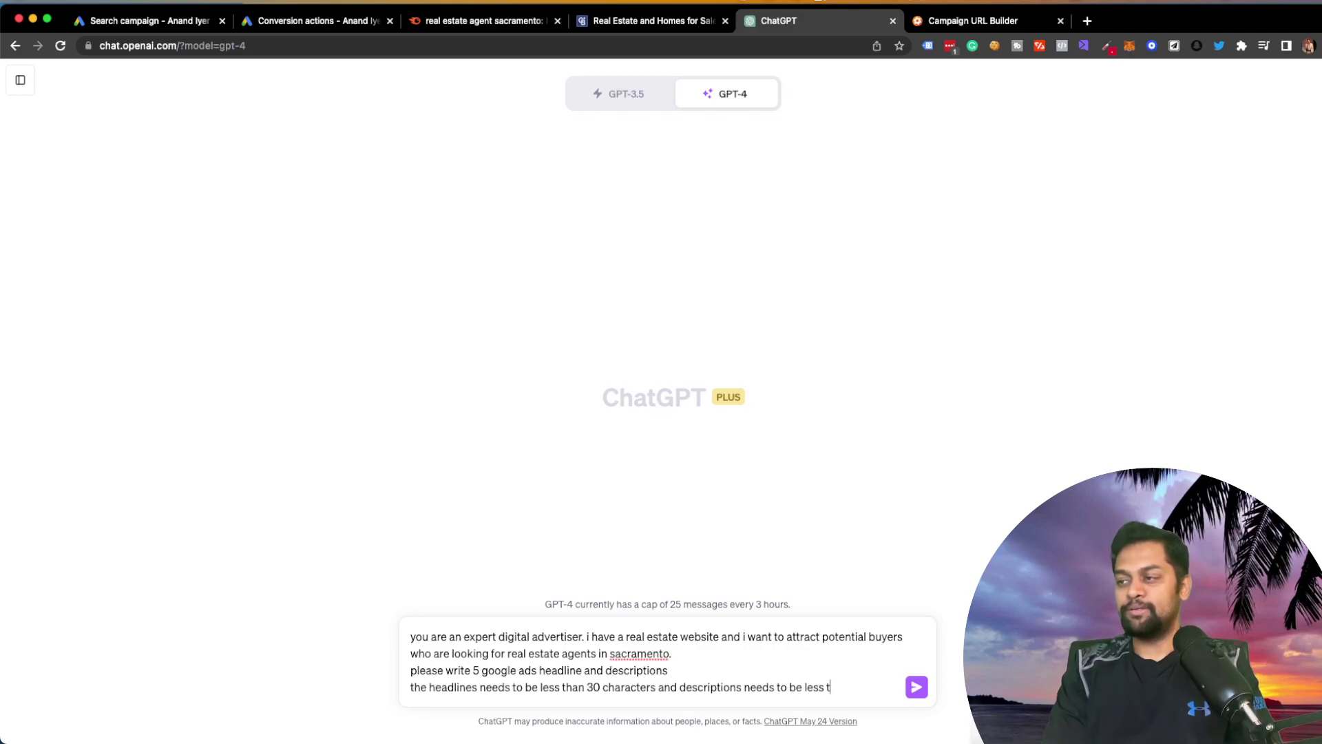
pyautogui.write('han 90 ca')
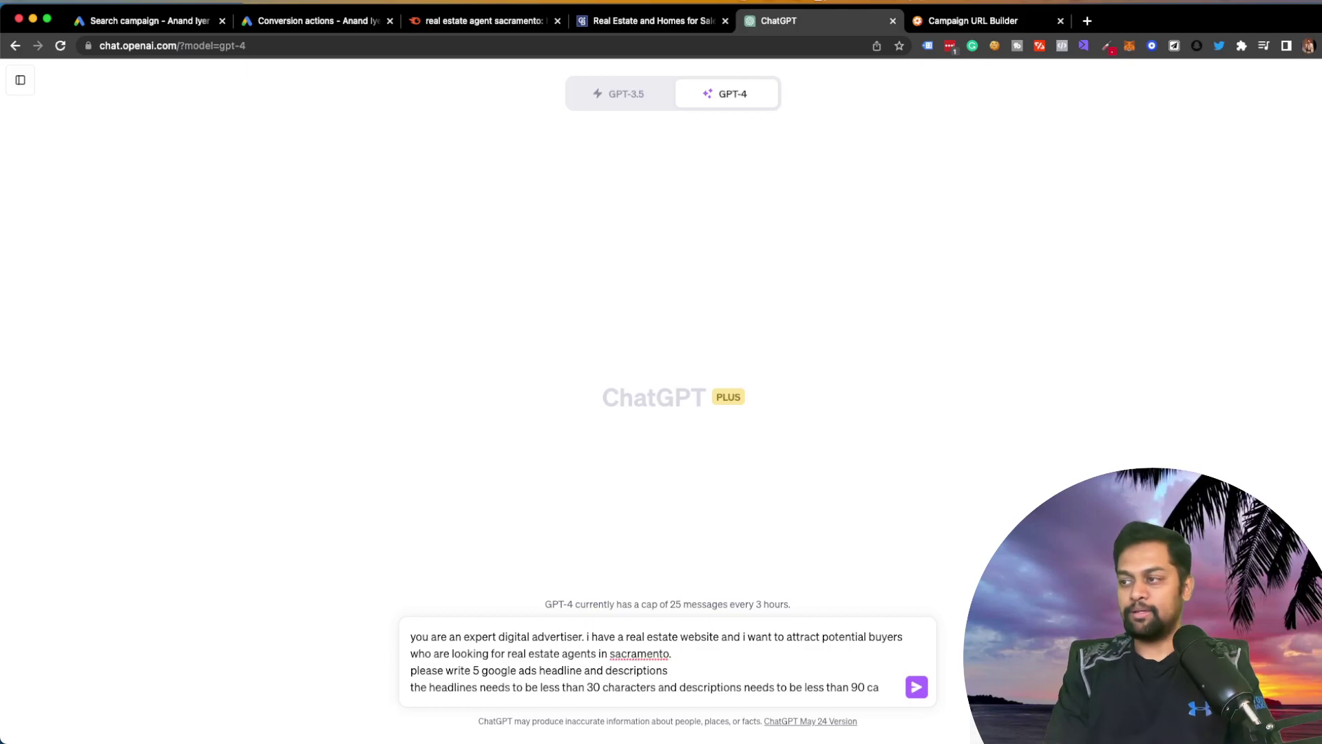
pyautogui.write('haracters.')
pyautogui.press('Return')
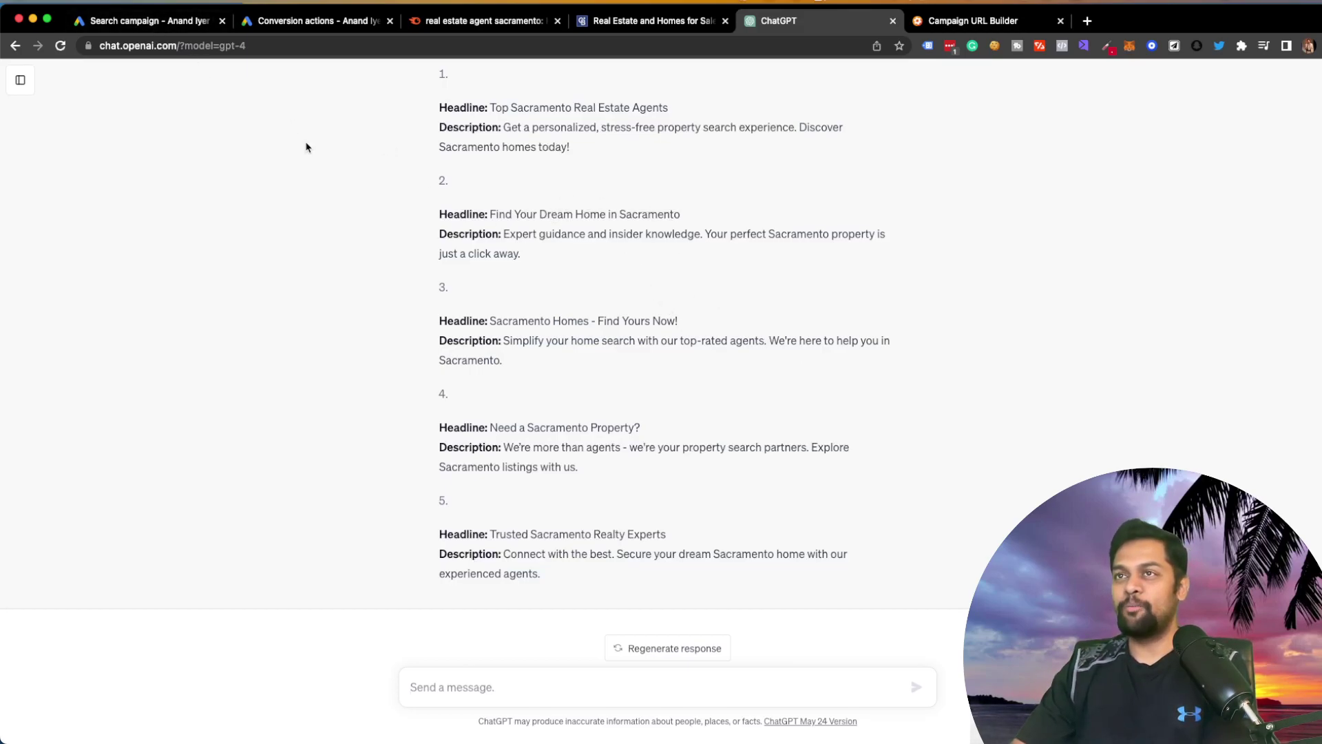
# Step: Return to the Google Ads draft and fill the second headline with the suggested keyword "houses for sale near me"
pyautogui.click(124, 21)
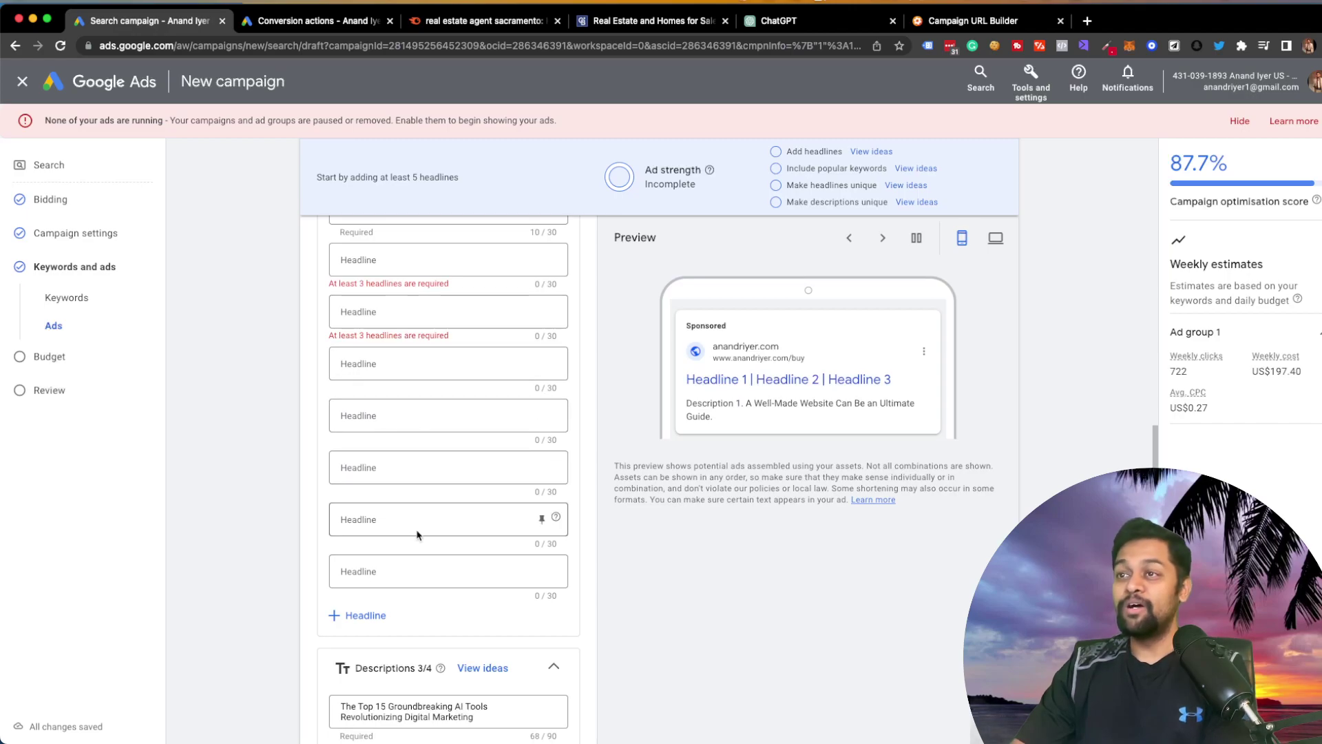
pyautogui.scroll(2, 417, 535)
pyautogui.click(384, 390)
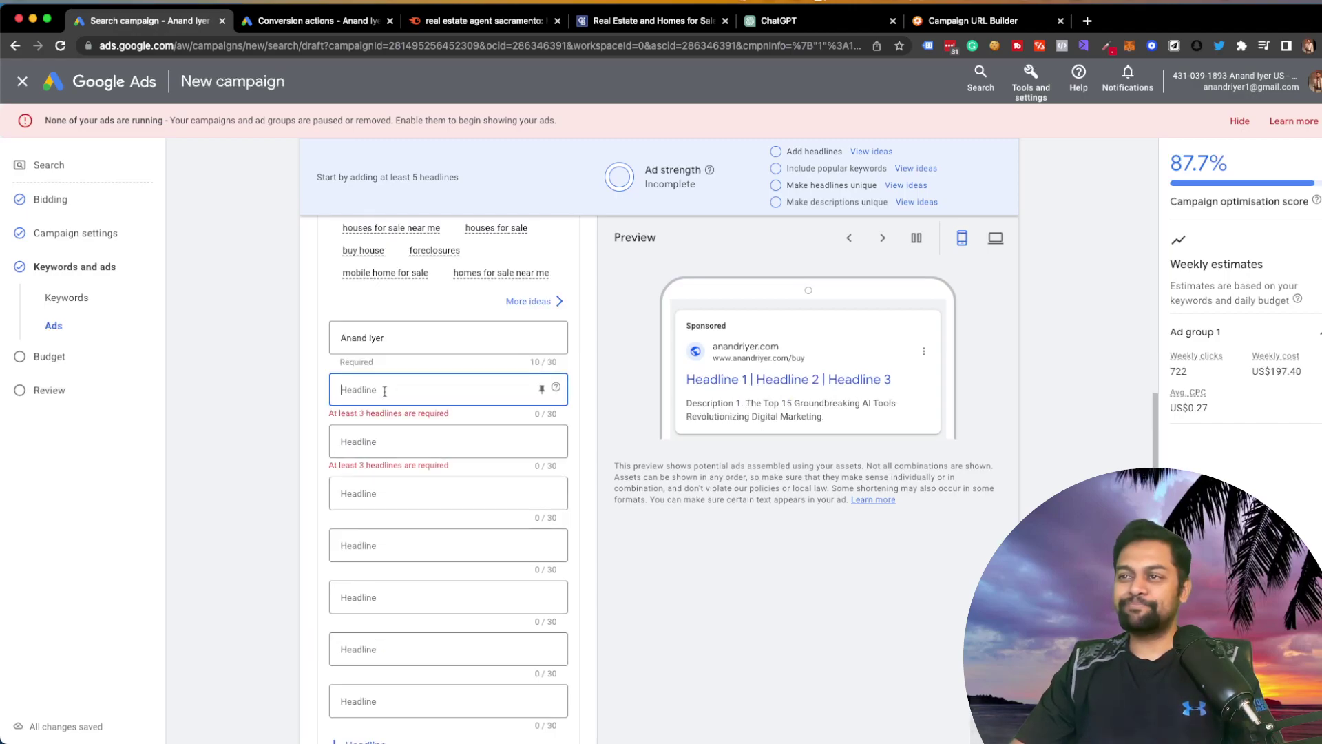
pyautogui.click(528, 301)
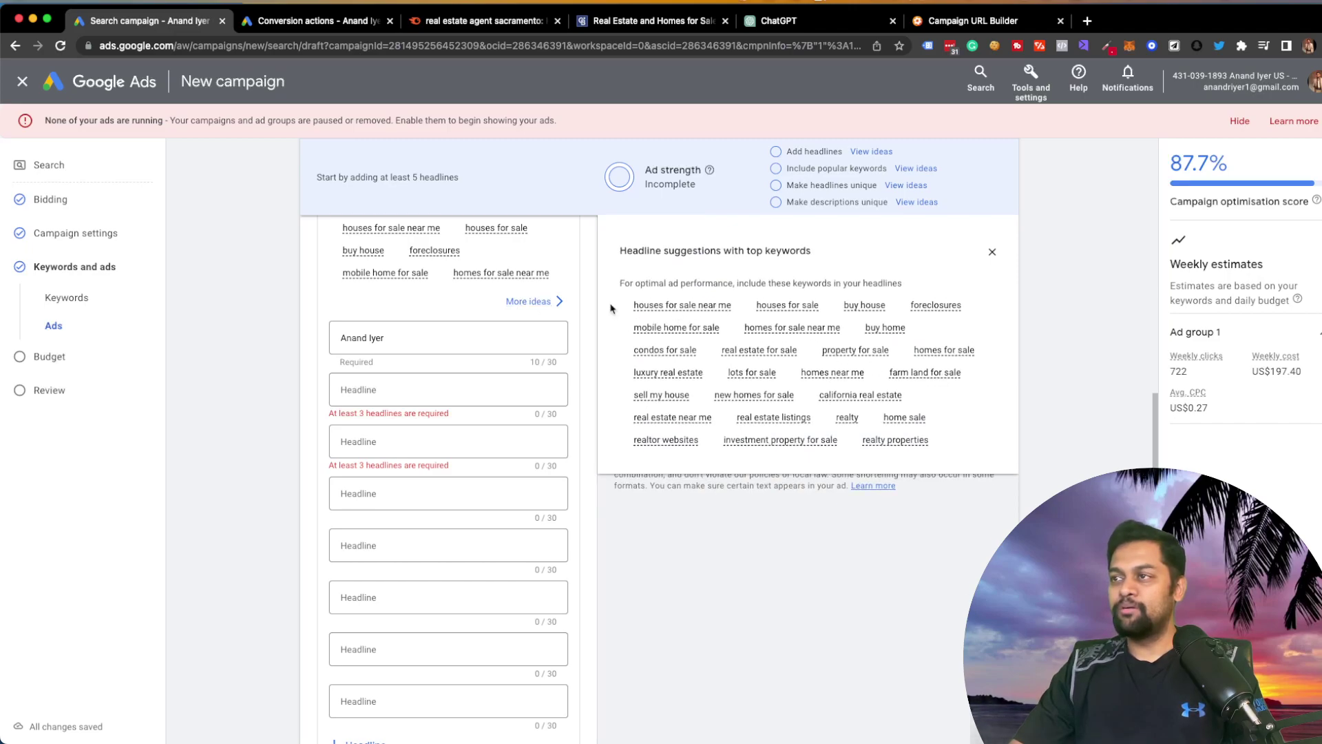
pyautogui.moveTo(630, 307); pyautogui.dragTo(732, 314)
pyautogui.press('super+c')
pyautogui.click(391, 389)
pyautogui.press('super+v')
# Step: Copy ChatGPT's "Sacramento Homes - Find Yours Now!" headline into the ad's third headline and shorten it to "Sacramento Homes - Find Yours!"
pyautogui.click(871, 25)
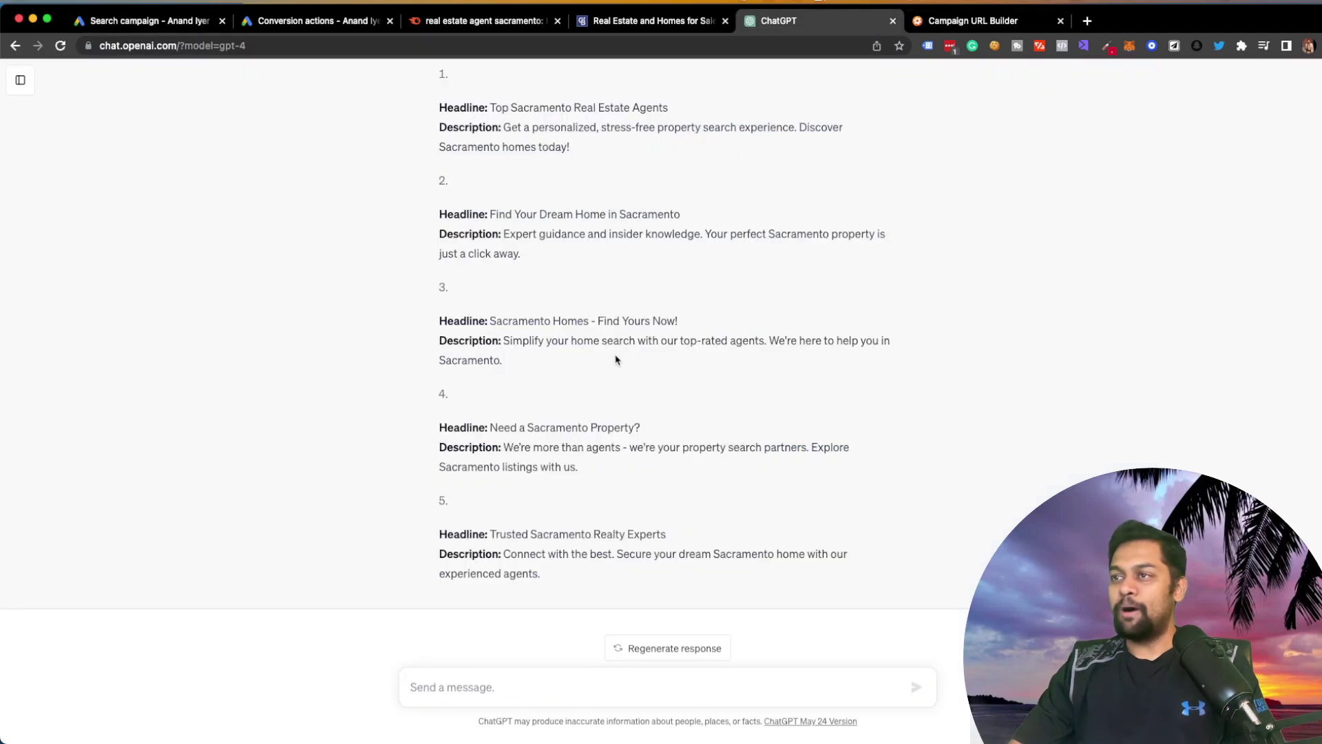
pyautogui.moveTo(681, 322); pyautogui.dragTo(490, 321)
pyautogui.press('super+c')
pyautogui.click(144, 21)
pyautogui.click(421, 441)
pyautogui.press('super+v')
pyautogui.moveTo(494, 442); pyautogui.dragTo(476, 438)
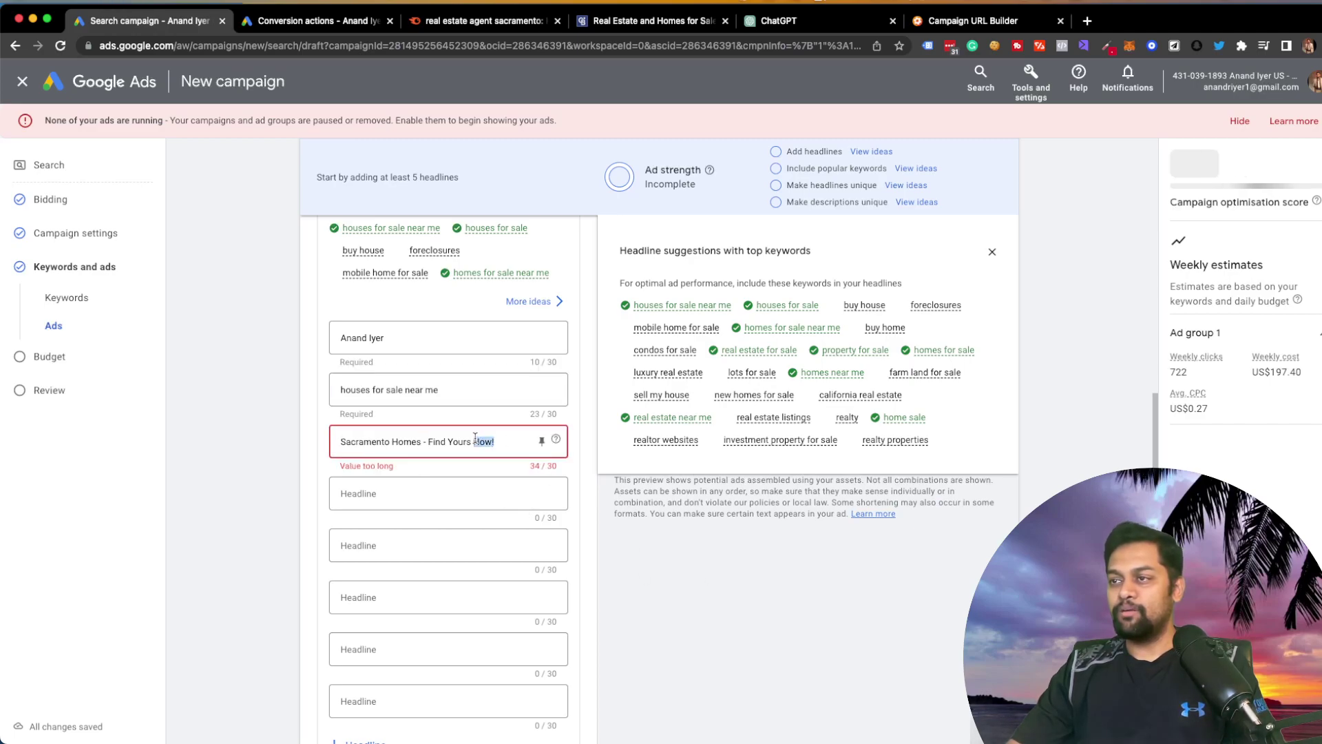
pyautogui.press('BackSpace')
pyautogui.write('!')
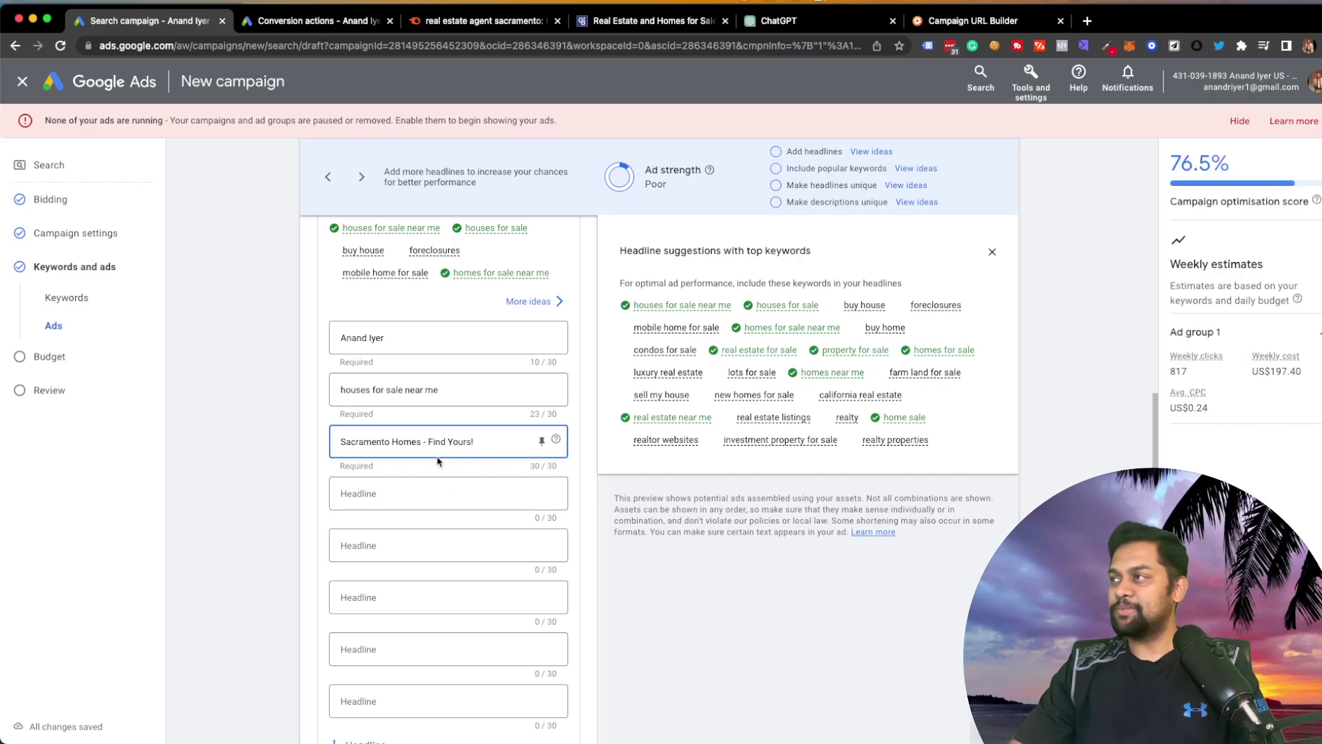
# Step: Review the ad's descriptions and asset sections, and view the campaign-level sitelink choices without adding any
pyautogui.scroll(-5, 473, 535)
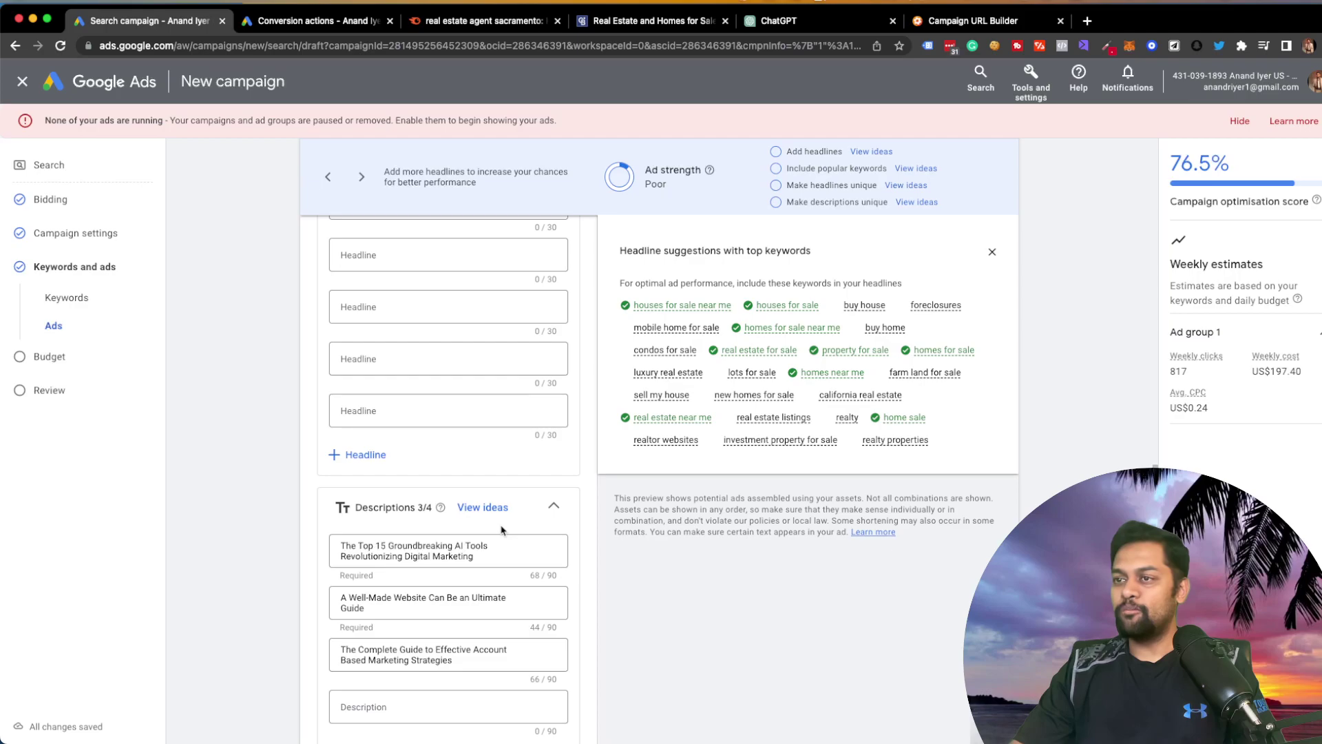
pyautogui.scroll(-1, 506, 393)
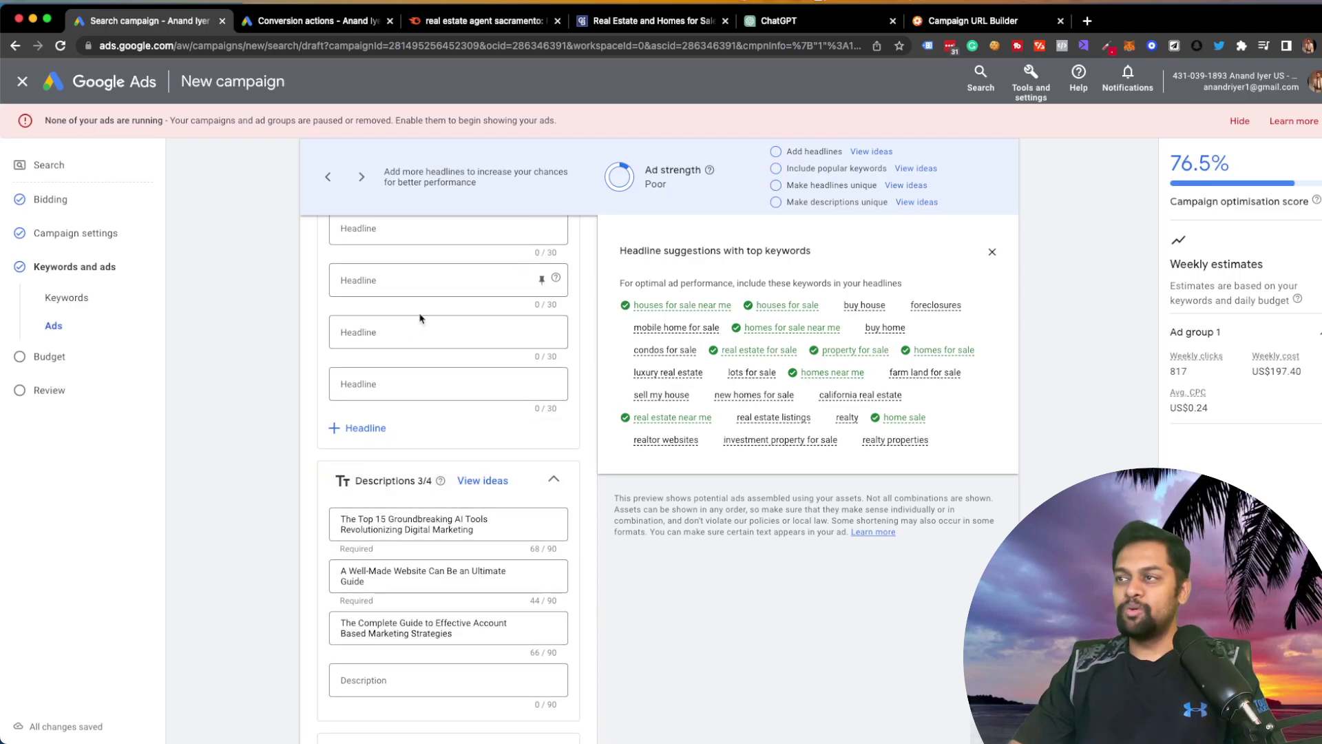
pyautogui.scroll(-4, 413, 413)
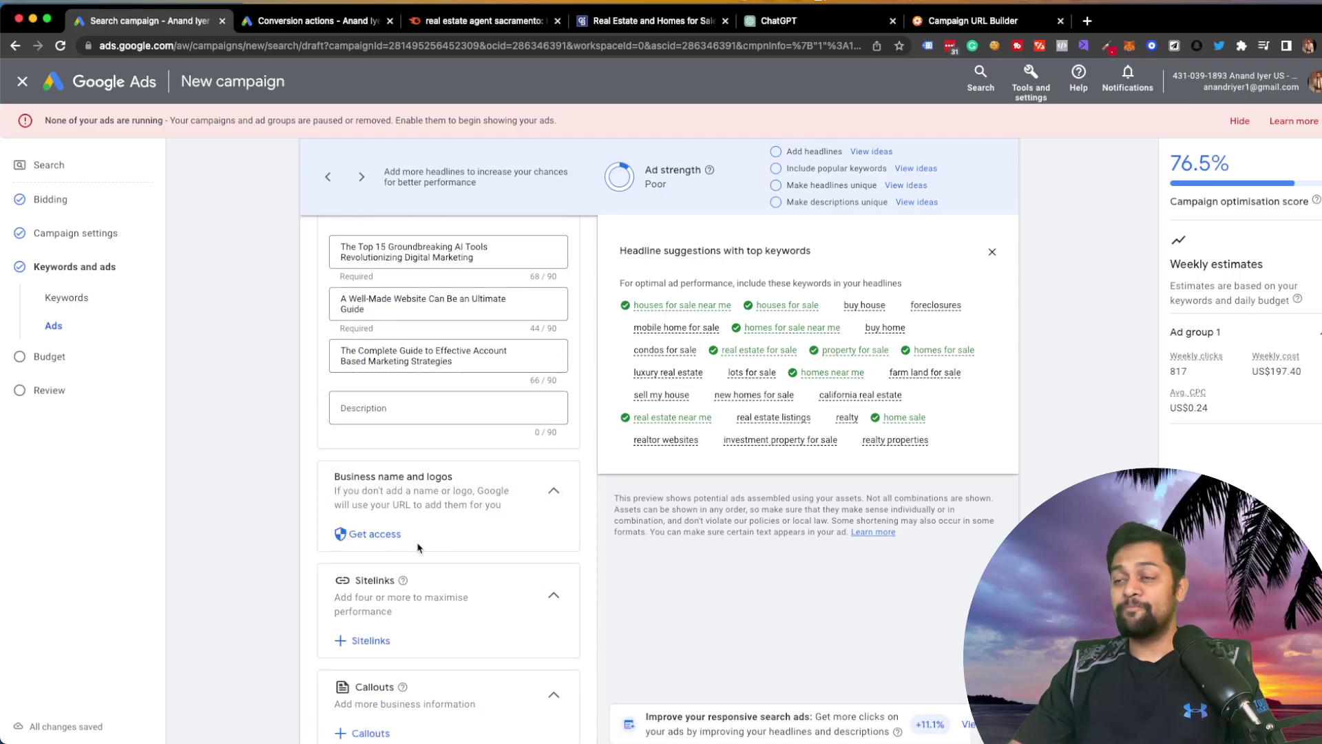
pyautogui.scroll(-2, 418, 548)
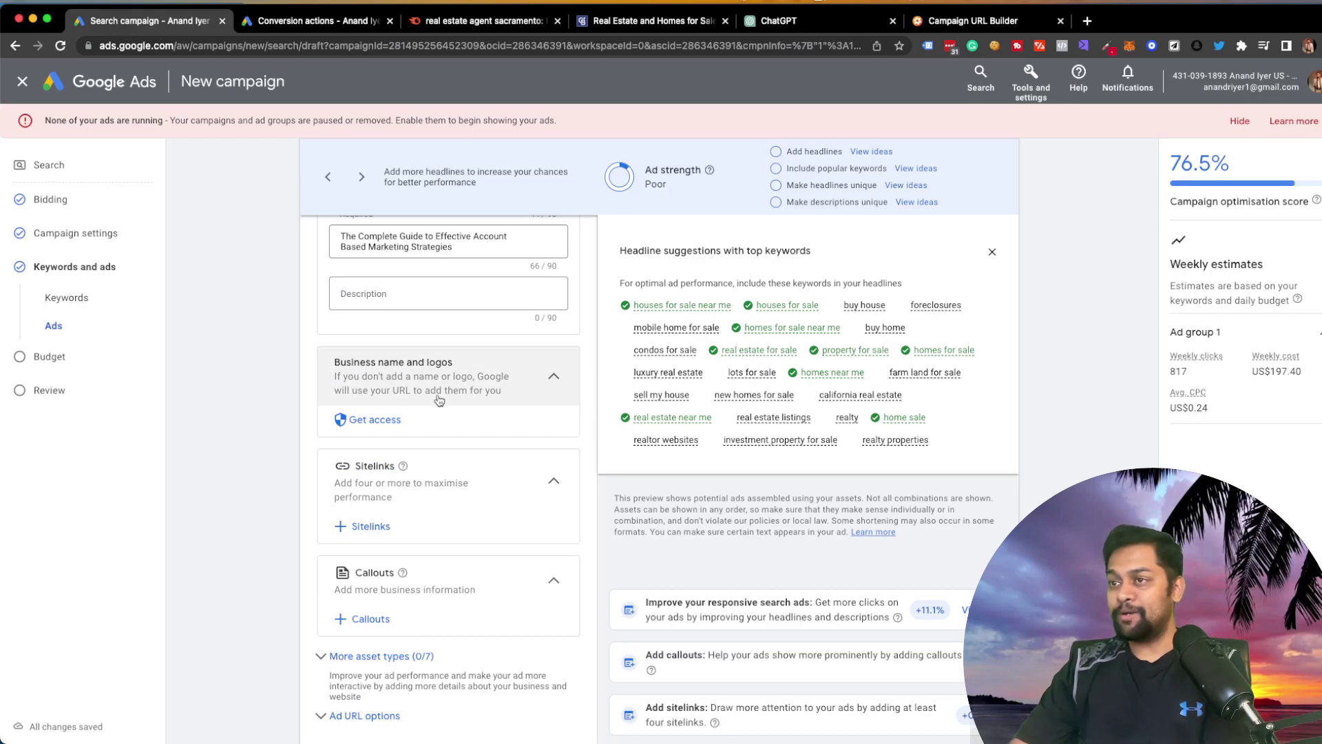
pyautogui.scroll(-2, 439, 396)
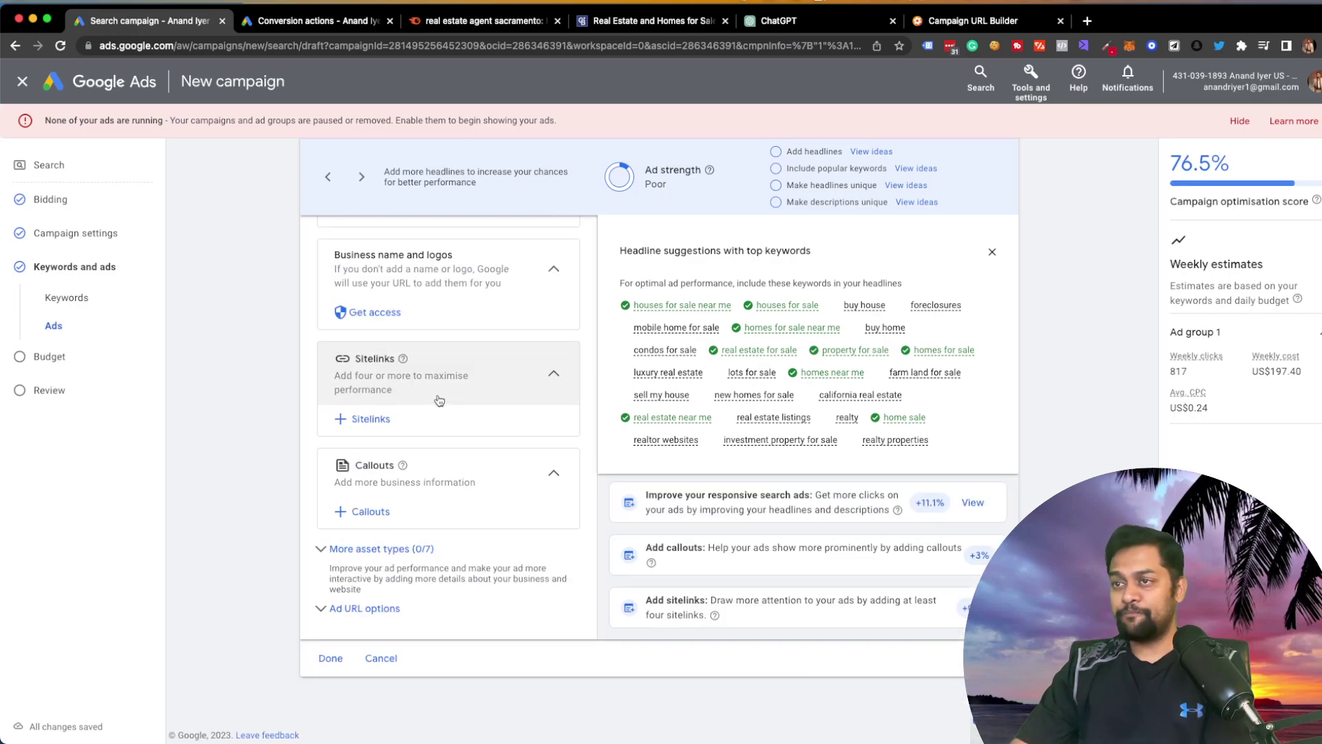
pyautogui.click(370, 419)
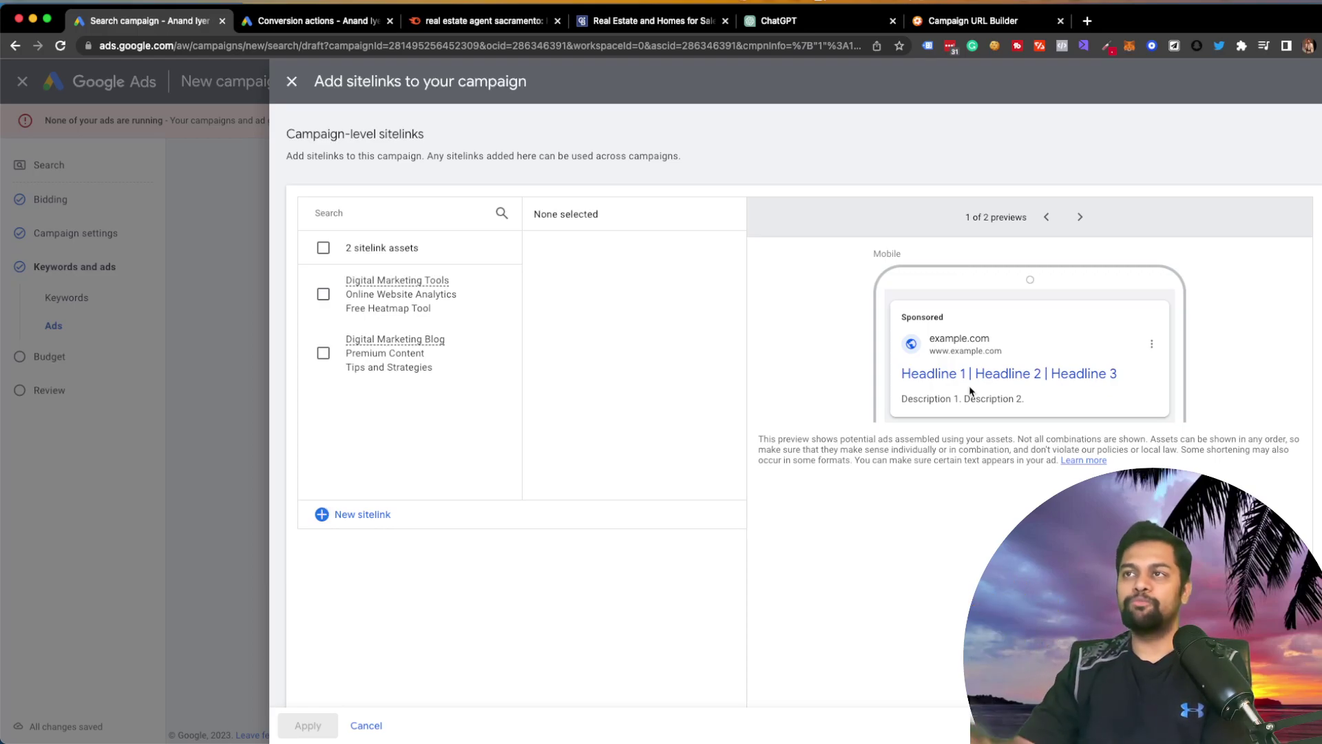
pyautogui.click(297, 84)
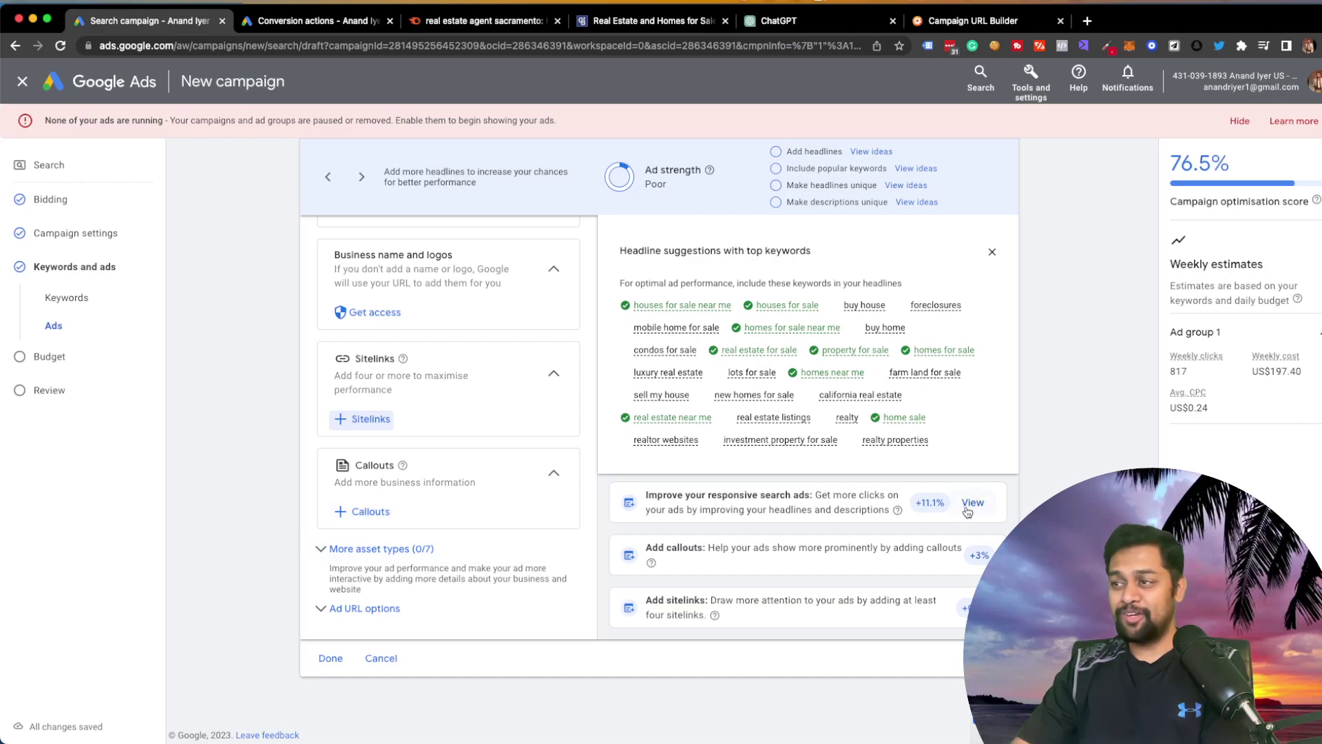
# Step: Check the ad improvement recommendations, finish the responsive search ad, and continue to the campaign's budget settings
pyautogui.moveTo(929, 512)
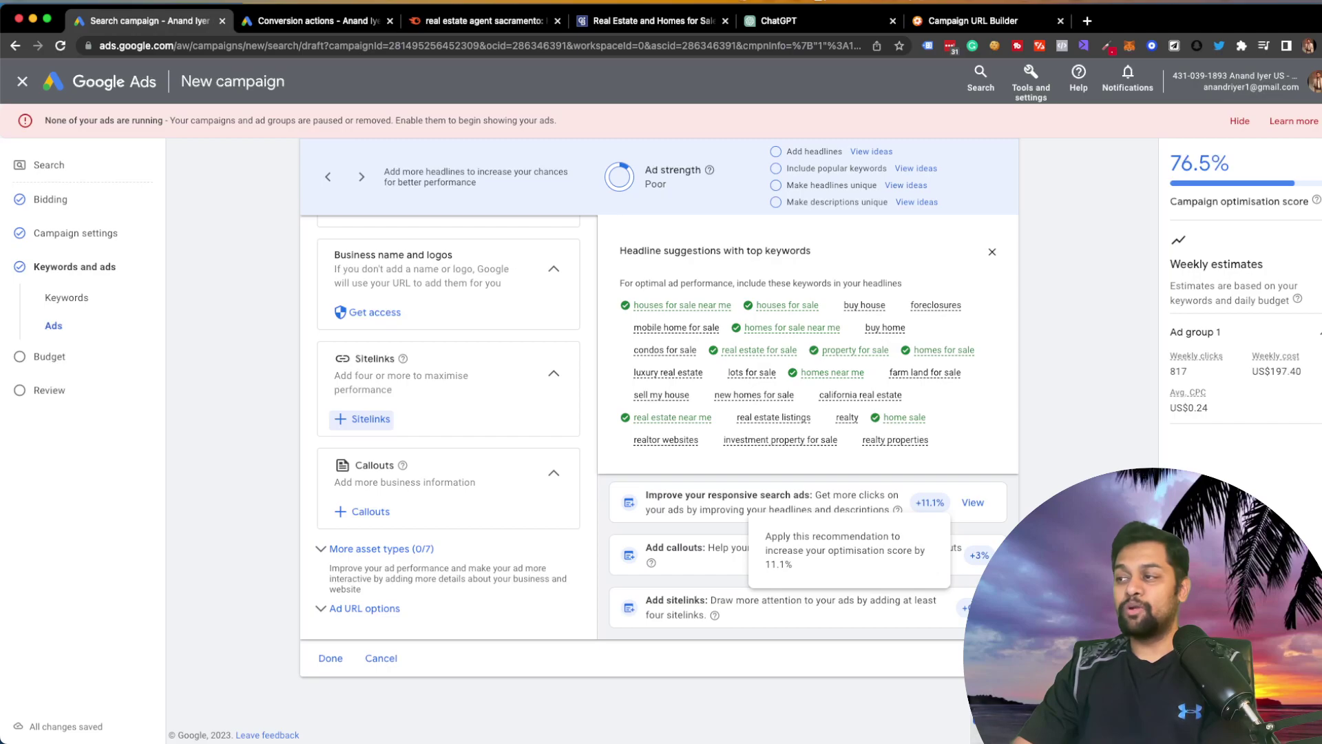
pyautogui.moveTo(987, 560)
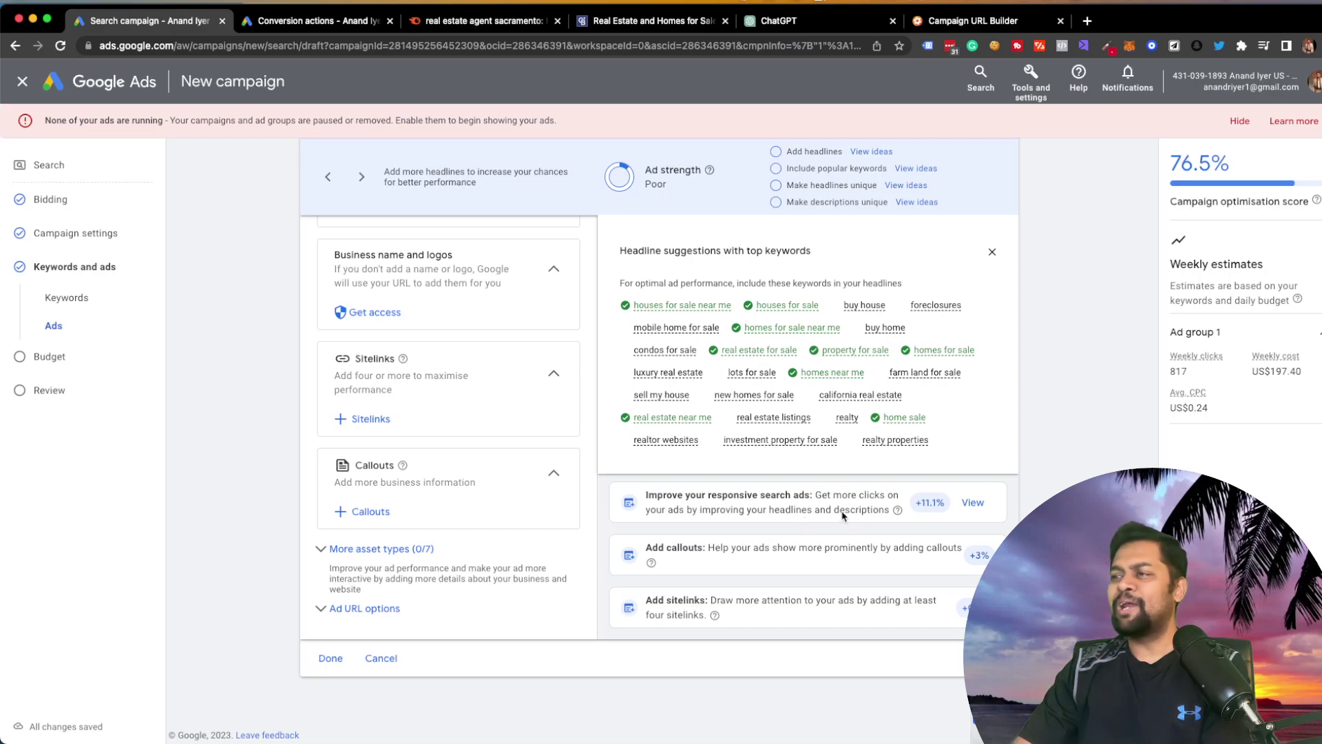
pyautogui.scroll(7, 486, 343)
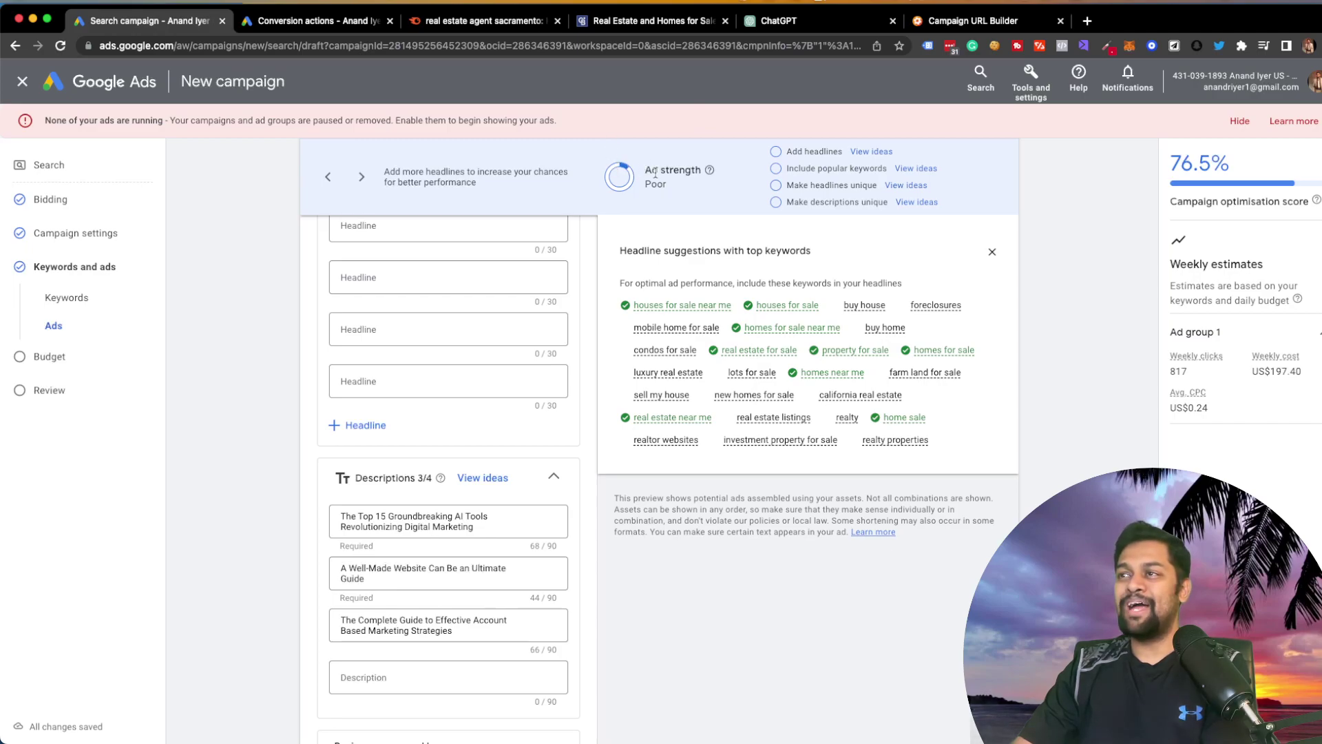
pyautogui.scroll(-7, 541, 298)
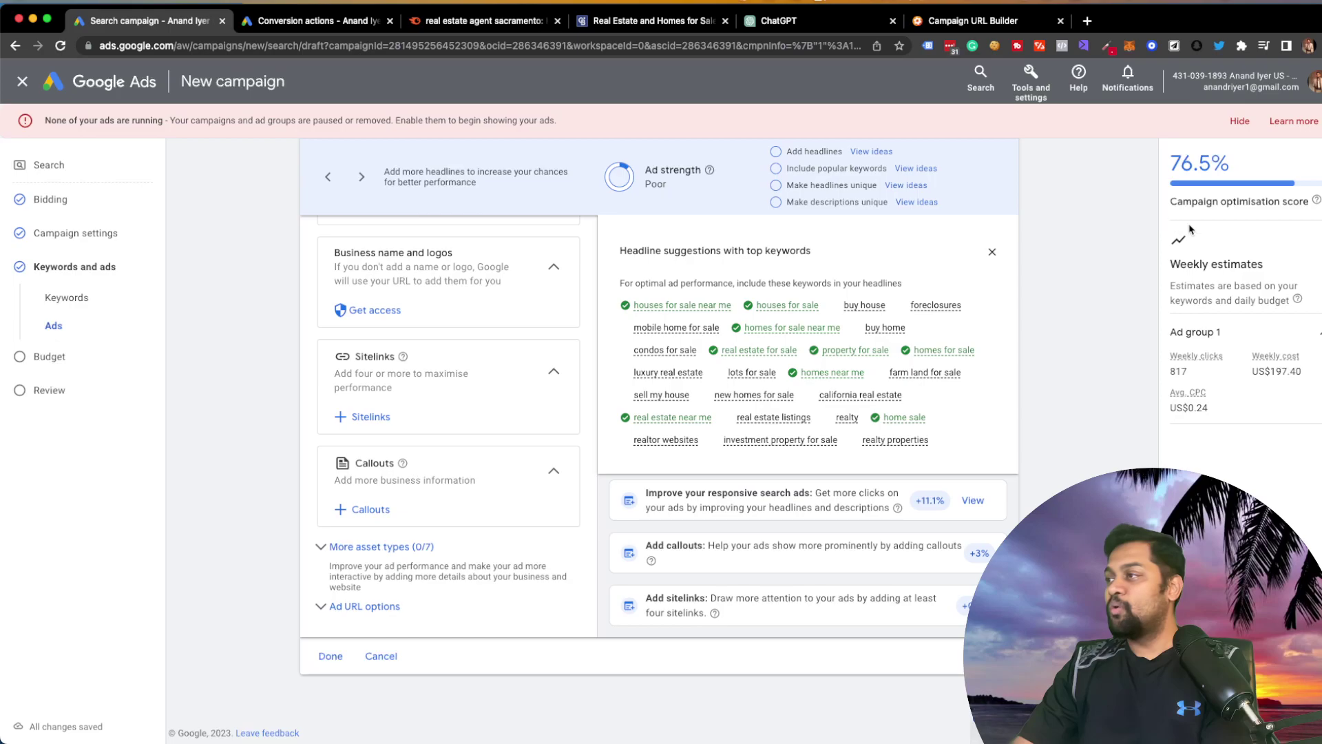
pyautogui.click(330, 657)
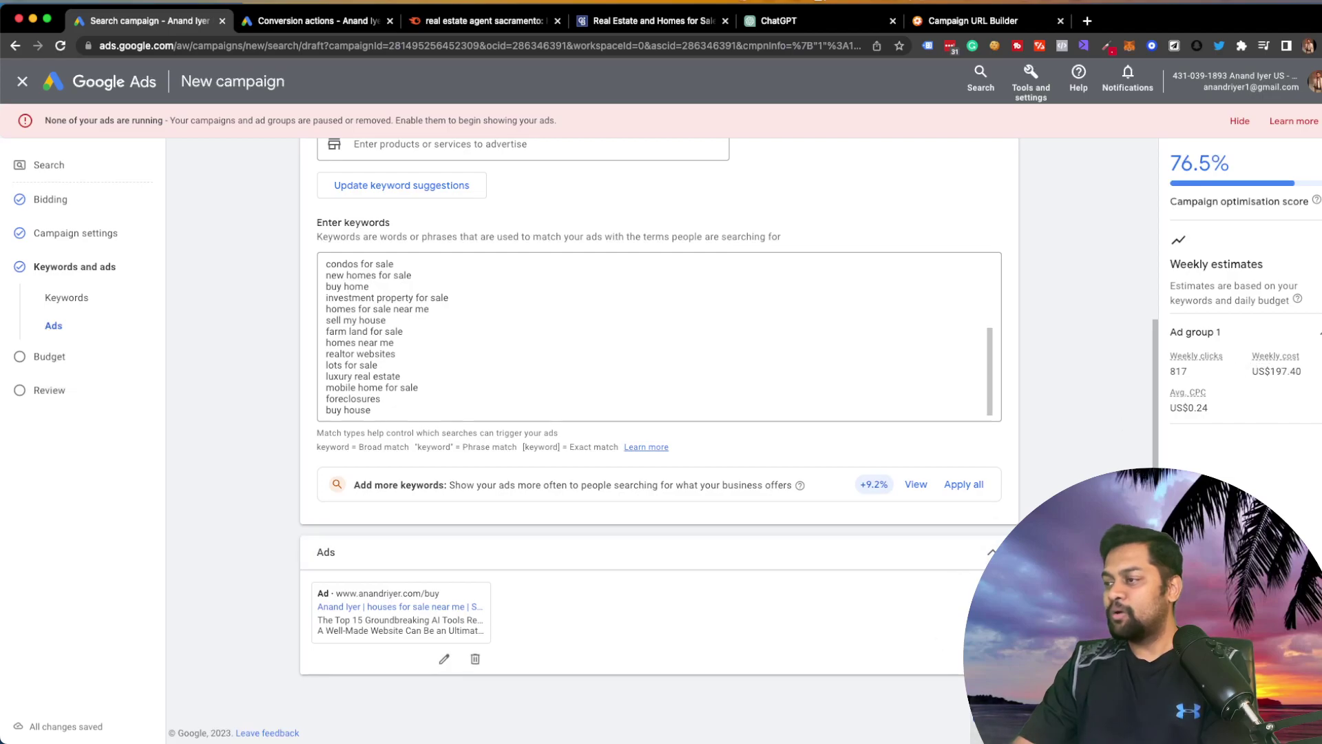
pyautogui.click(992, 704)
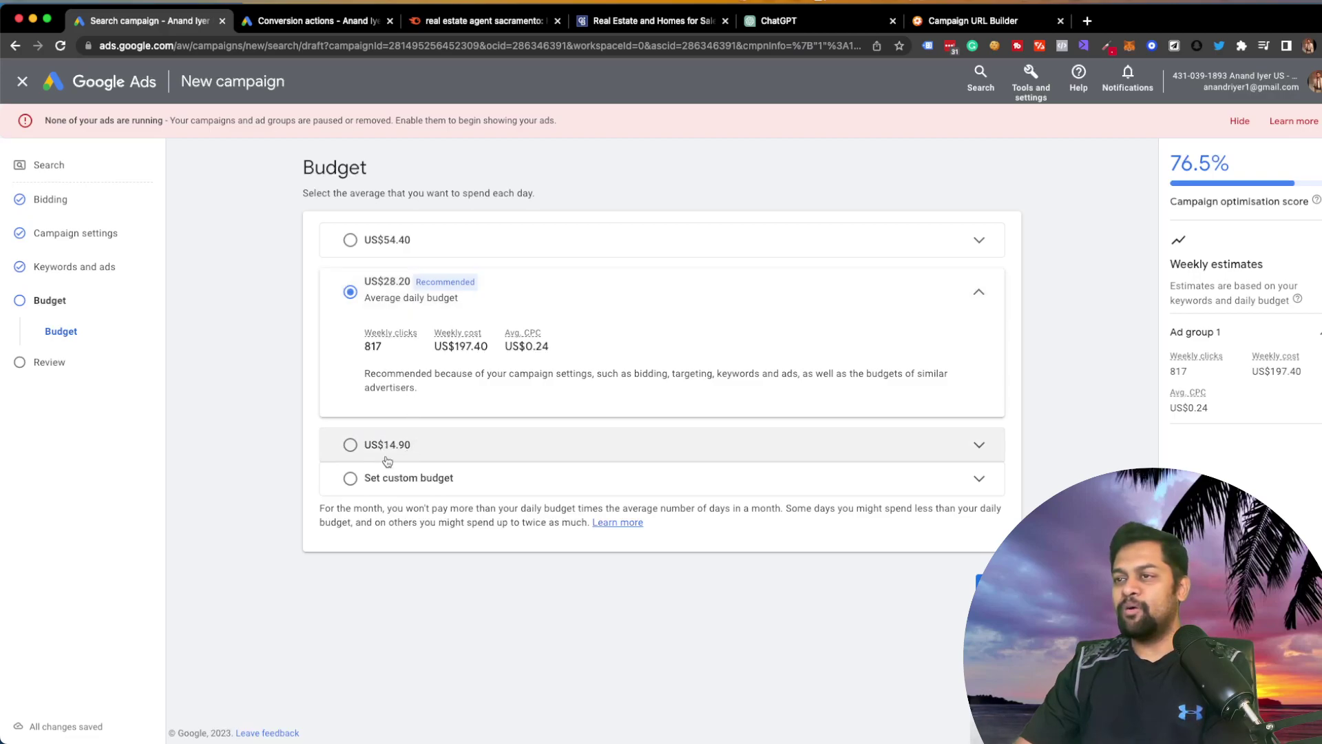
# Step: Set a custom average daily budget of US$5.00 for the campaign and continue to the campaign review
pyautogui.click(349, 478)
pyautogui.click(449, 415)
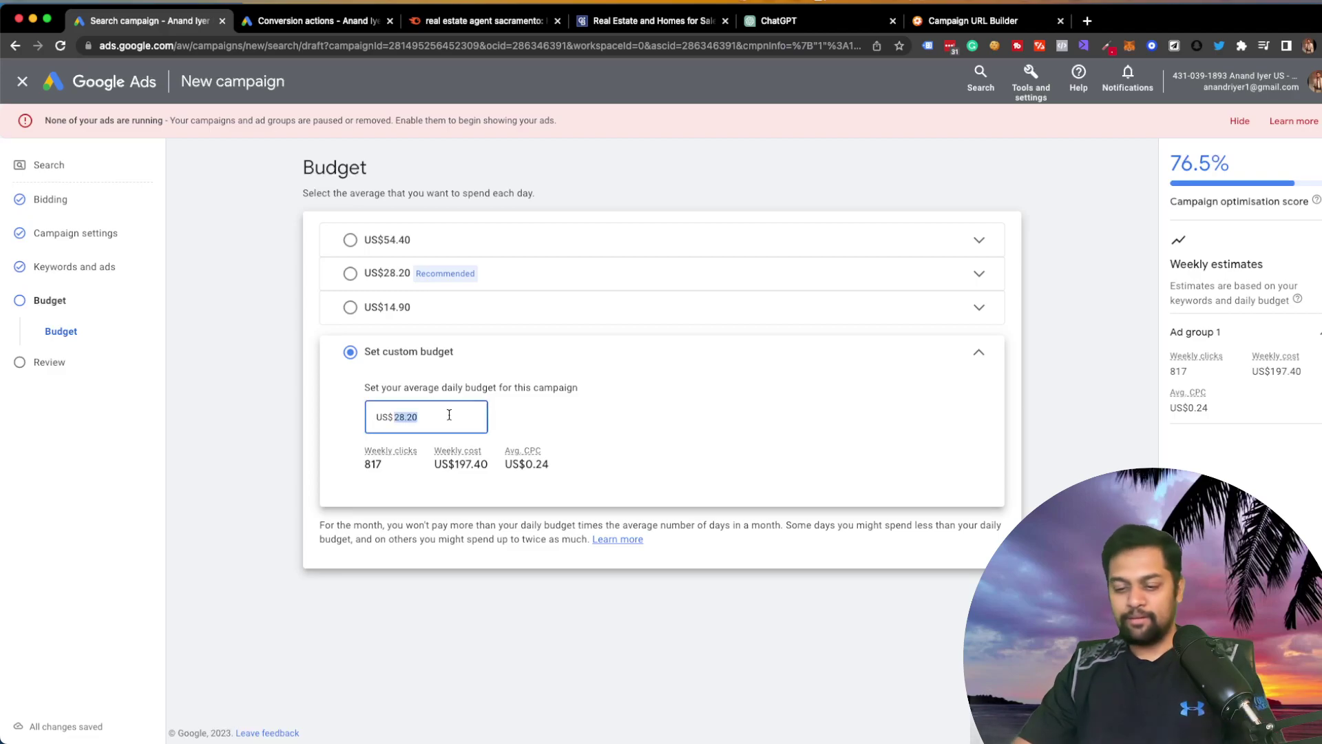
pyautogui.write('5')
pyautogui.click(868, 648)
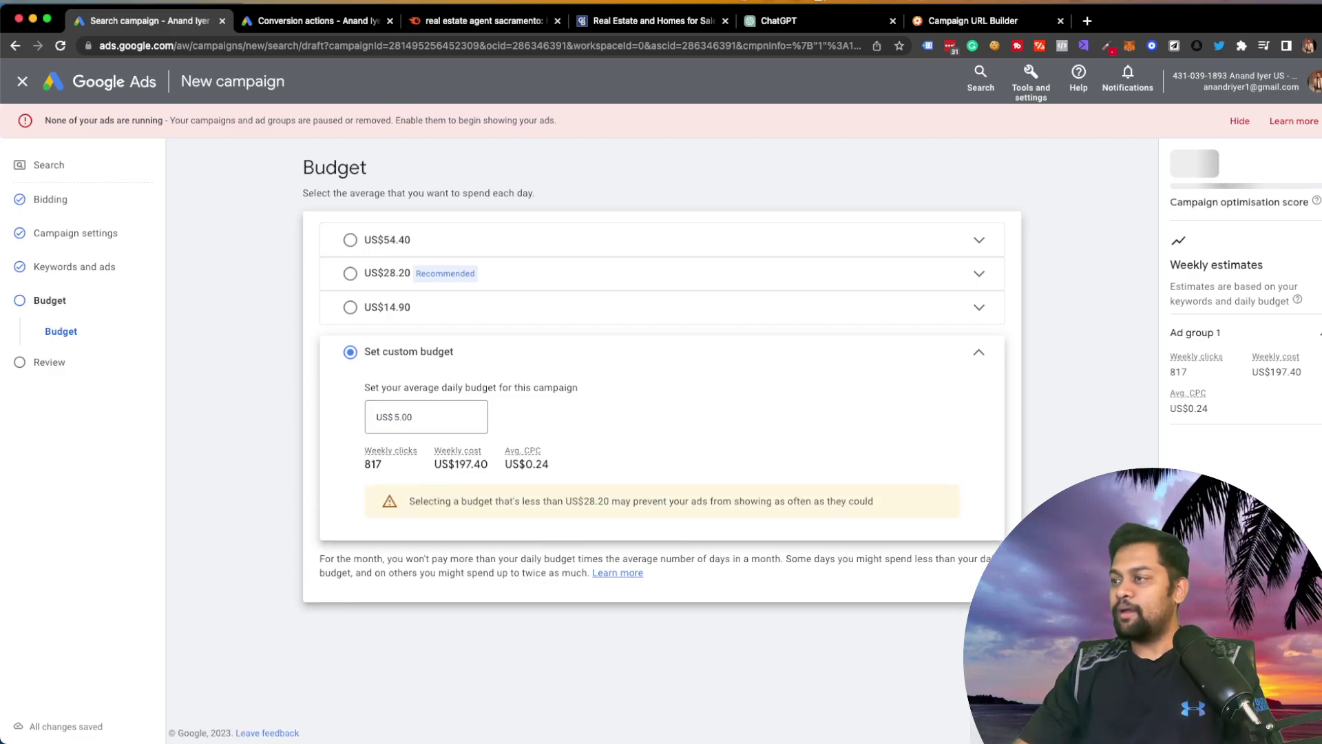
pyautogui.click(430, 415)
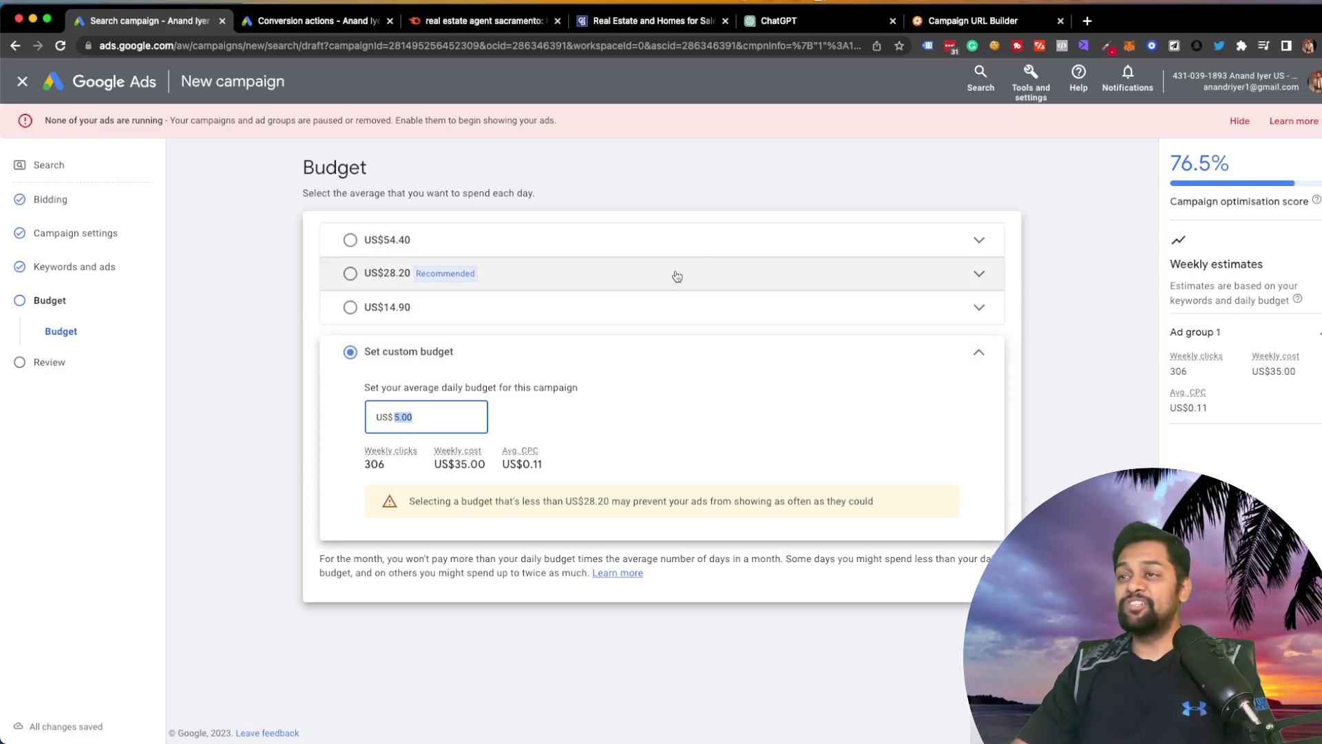
pyautogui.press('Return')
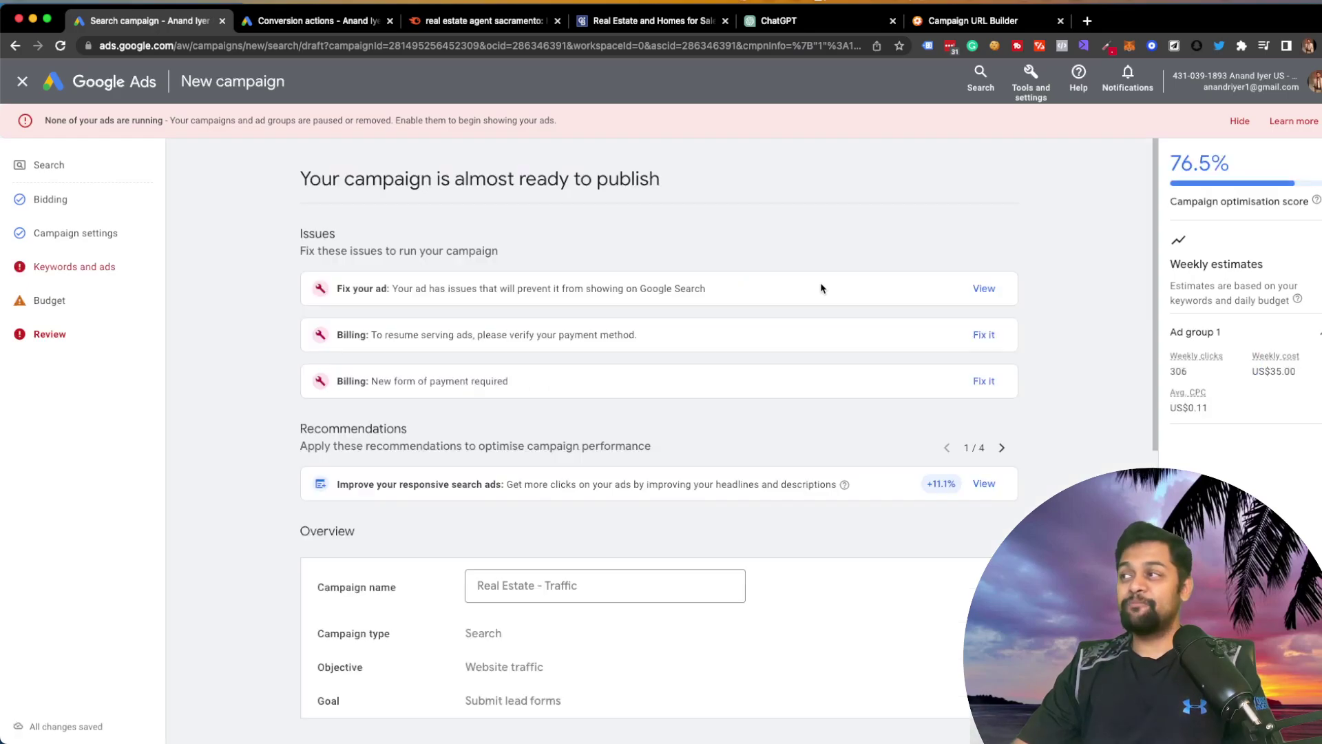
# Step: Review the campaign summary, covering the listed issues, overview, bidding, campaign settings, keywords and ads, and budget
pyautogui.scroll(-3, 821, 288)
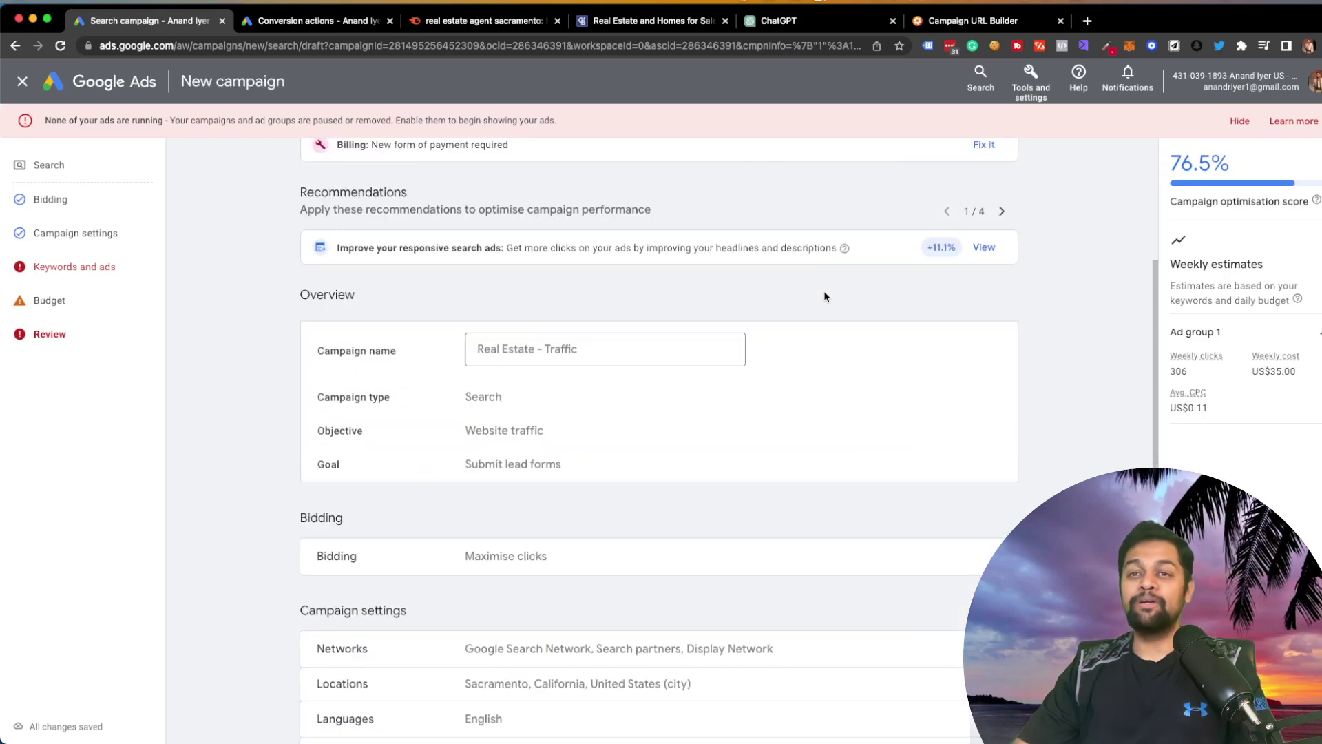
pyautogui.scroll(-5, 826, 296)
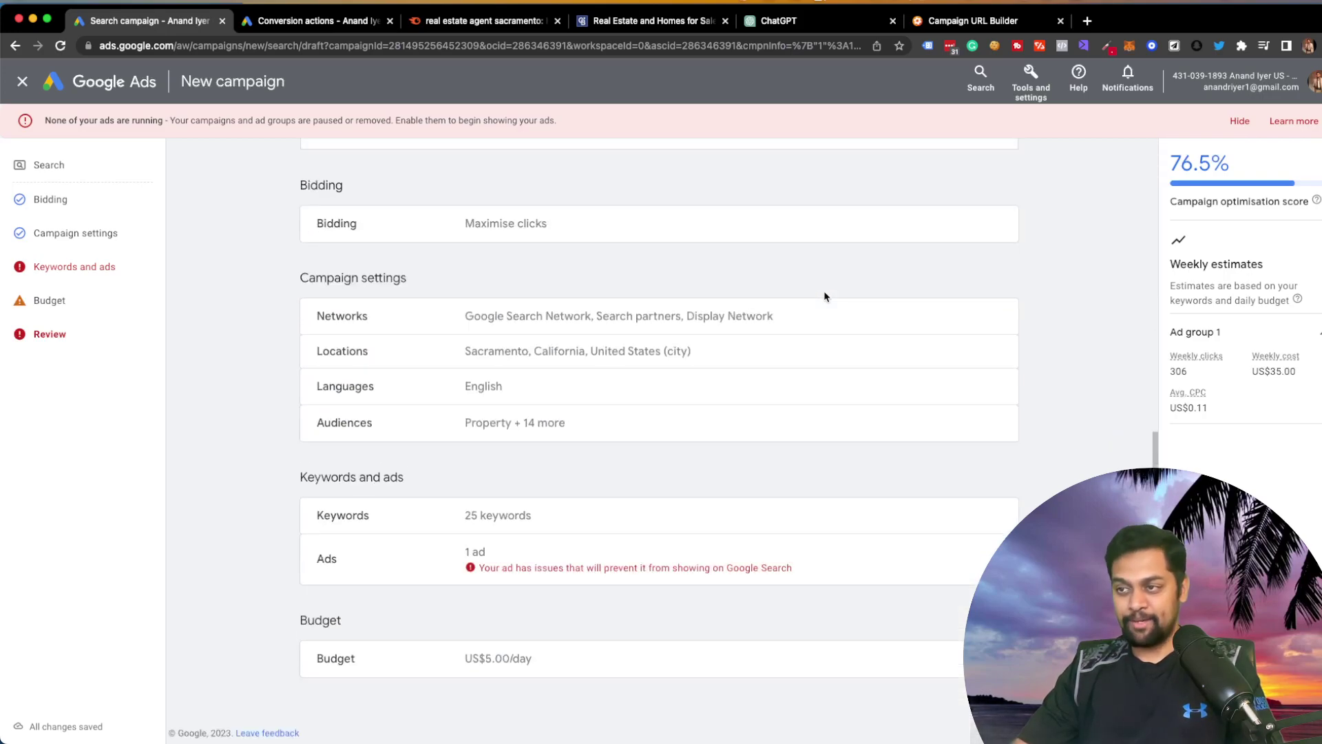
pyautogui.scroll(10, 826, 297)
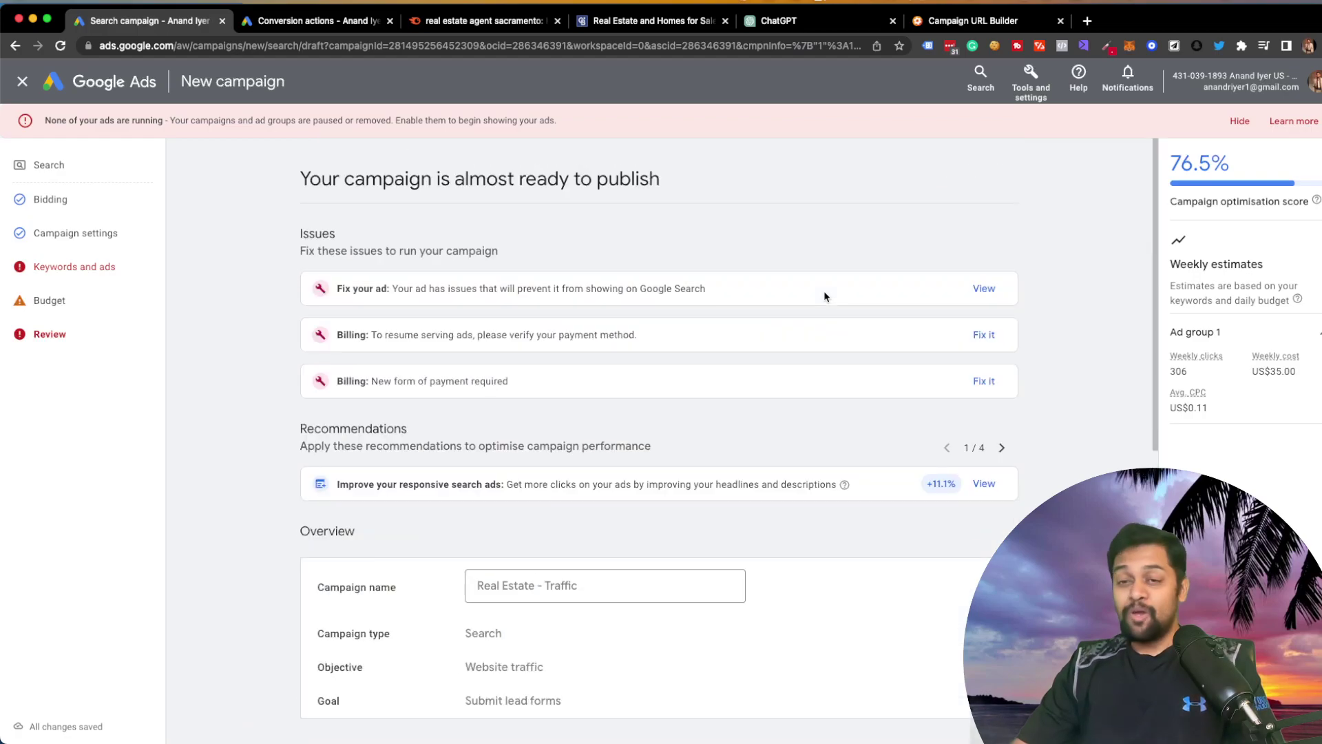